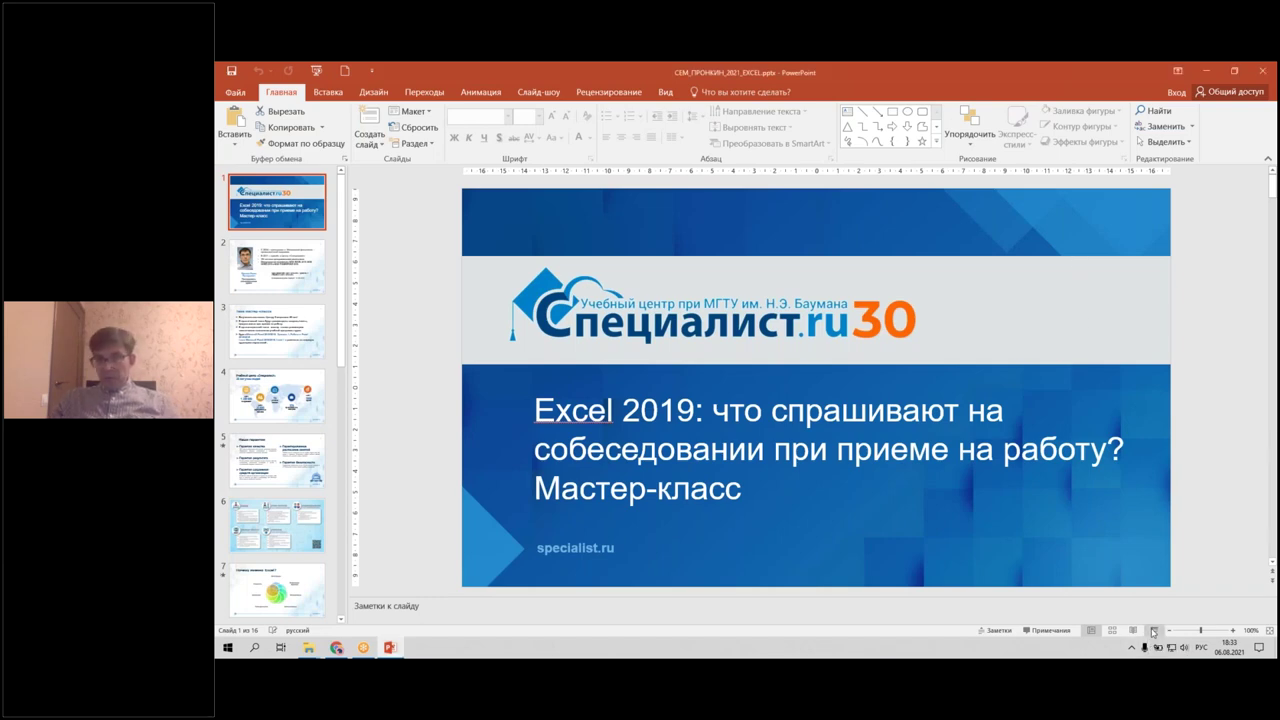
Start the slide show and advance to slide 2 with the presenter's biography.
click(1153, 631)
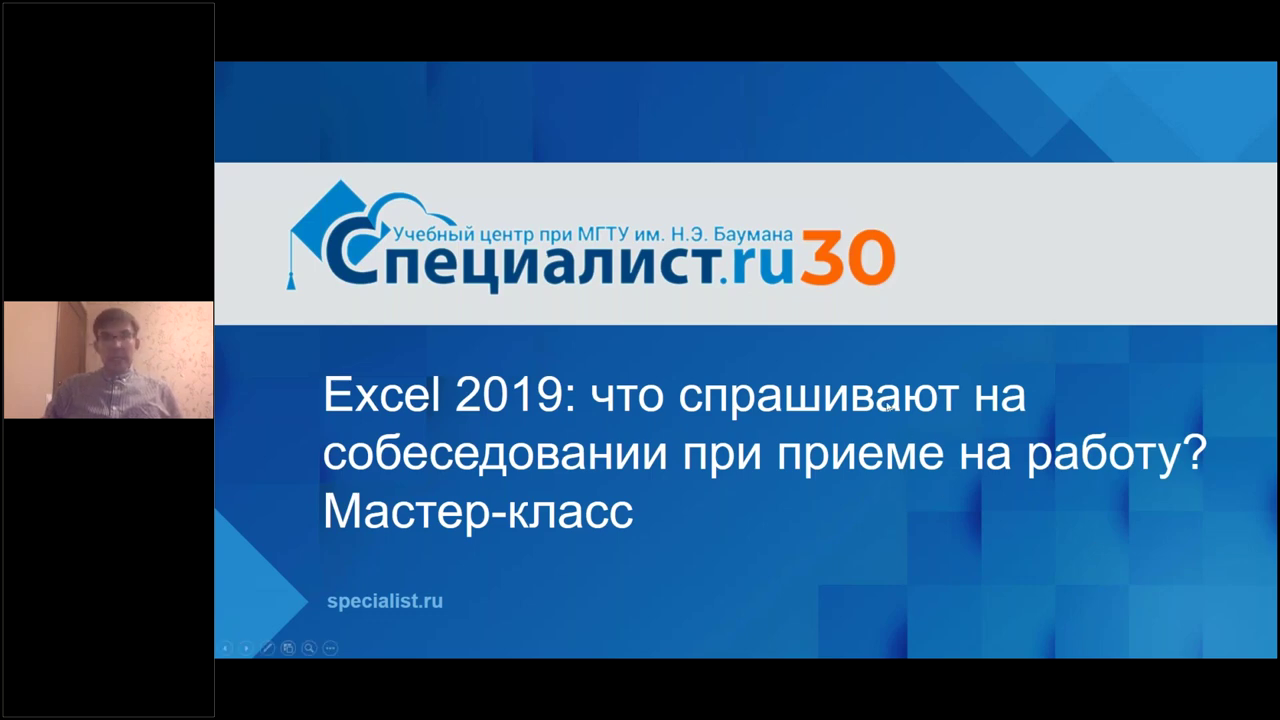
click(840, 369)
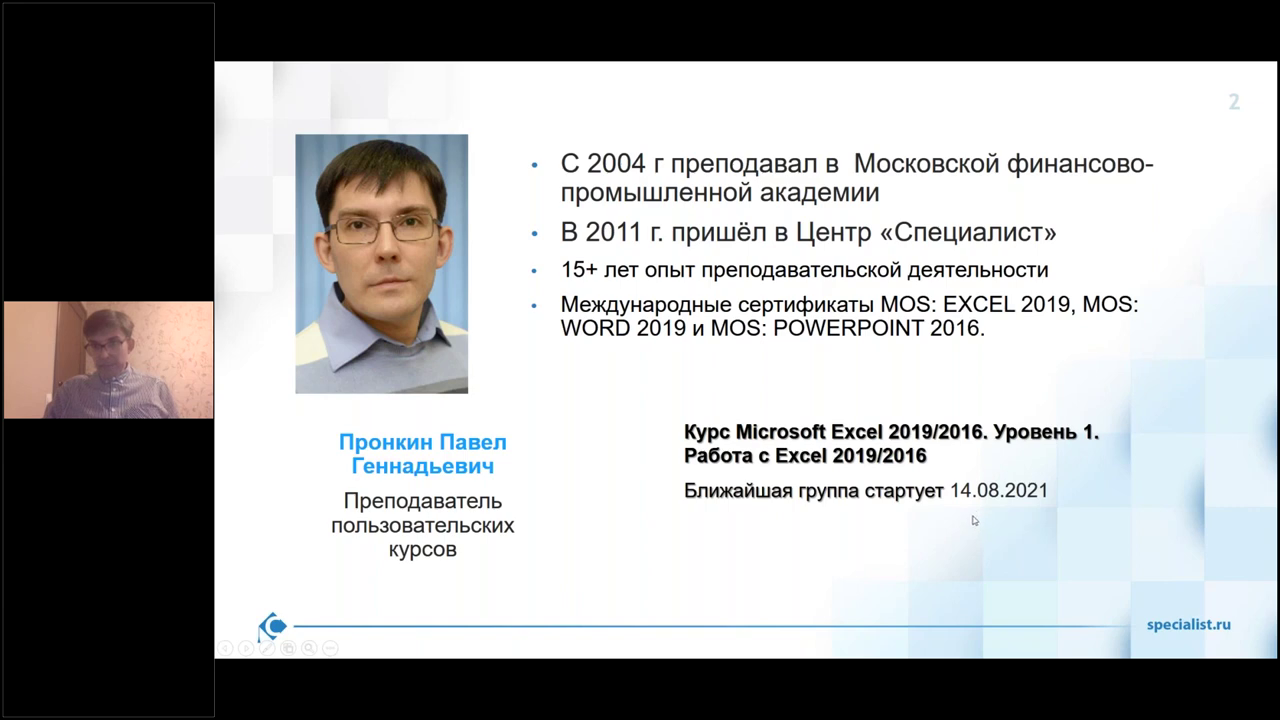
Advance from the biography slide to slide 3, 'Тема мастер-класса'.
click(912, 432)
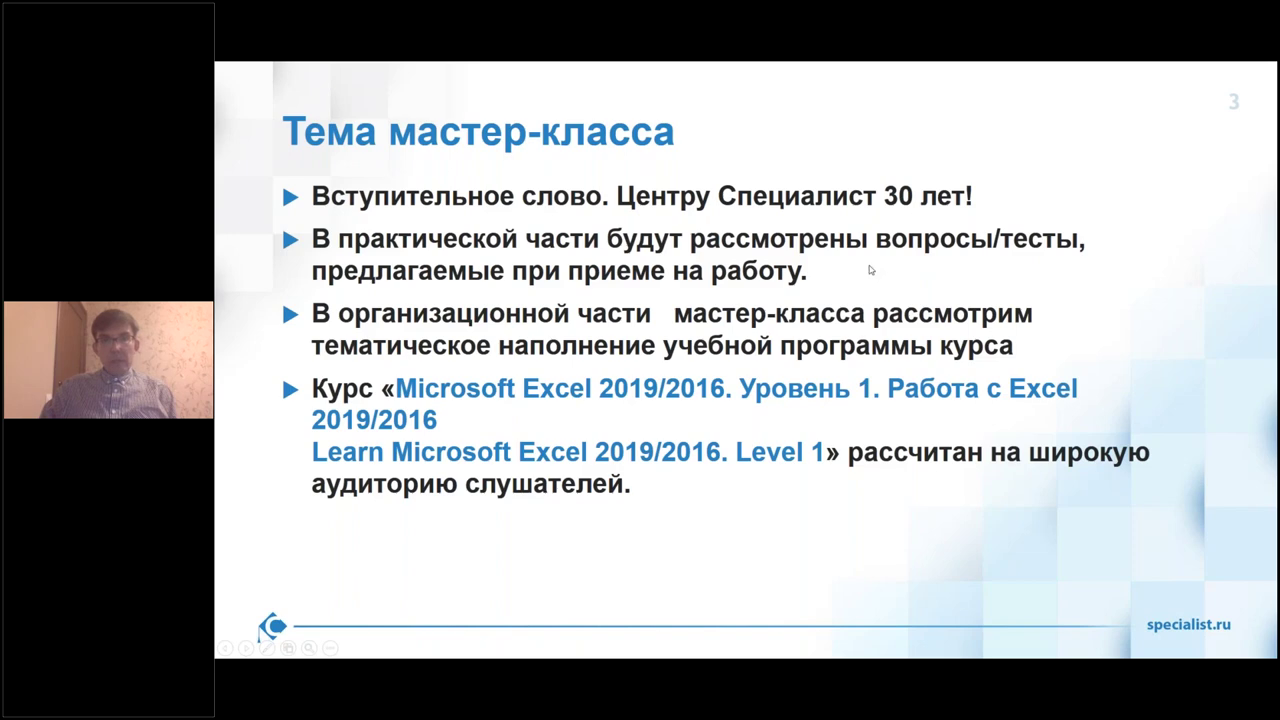
Advance past the world-map statistics slide and 'Наши гарантии' to the training formats slide.
click(874, 268)
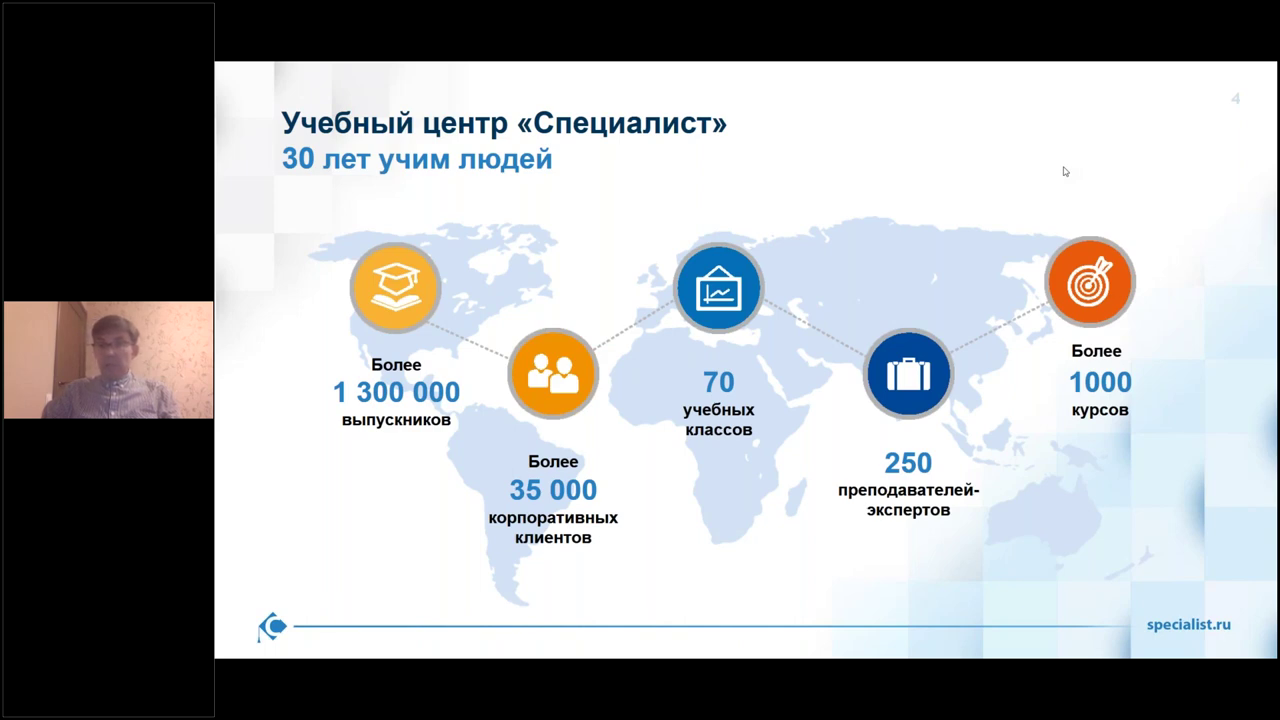
click(944, 260)
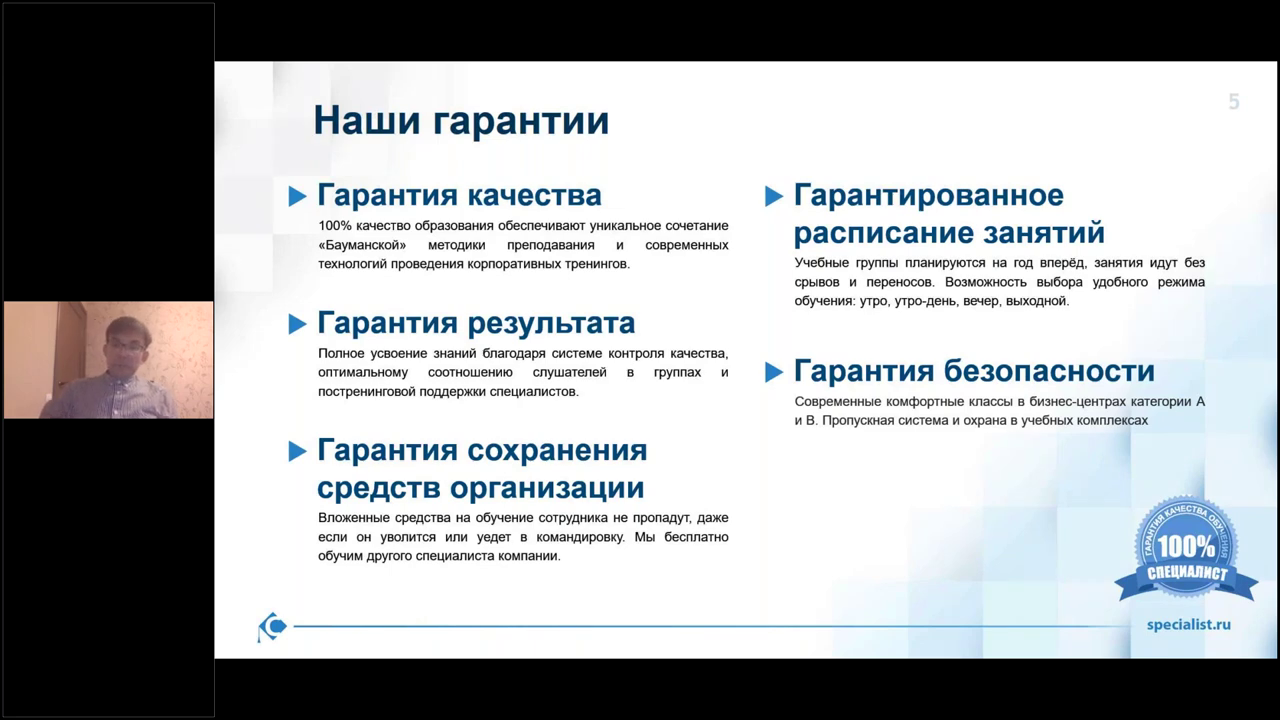
key(Right)
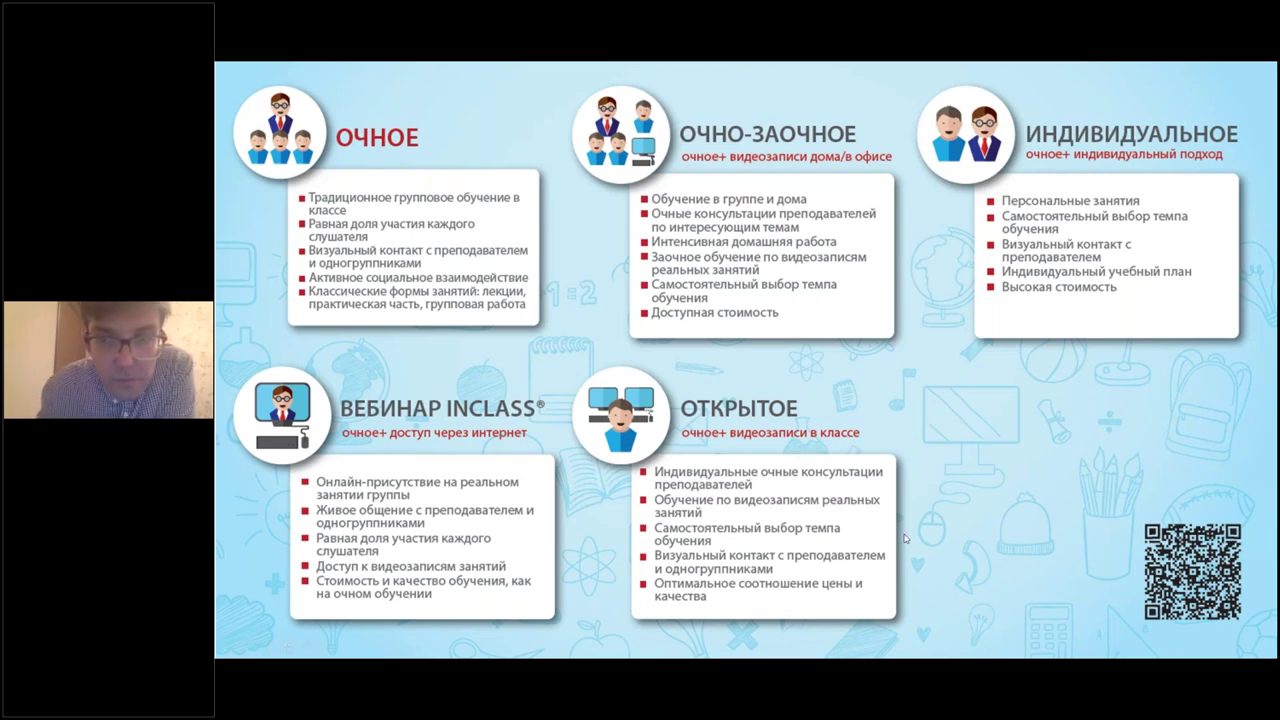
Advance the show to slide 7, 'Почему именно Excel?'.
click(722, 553)
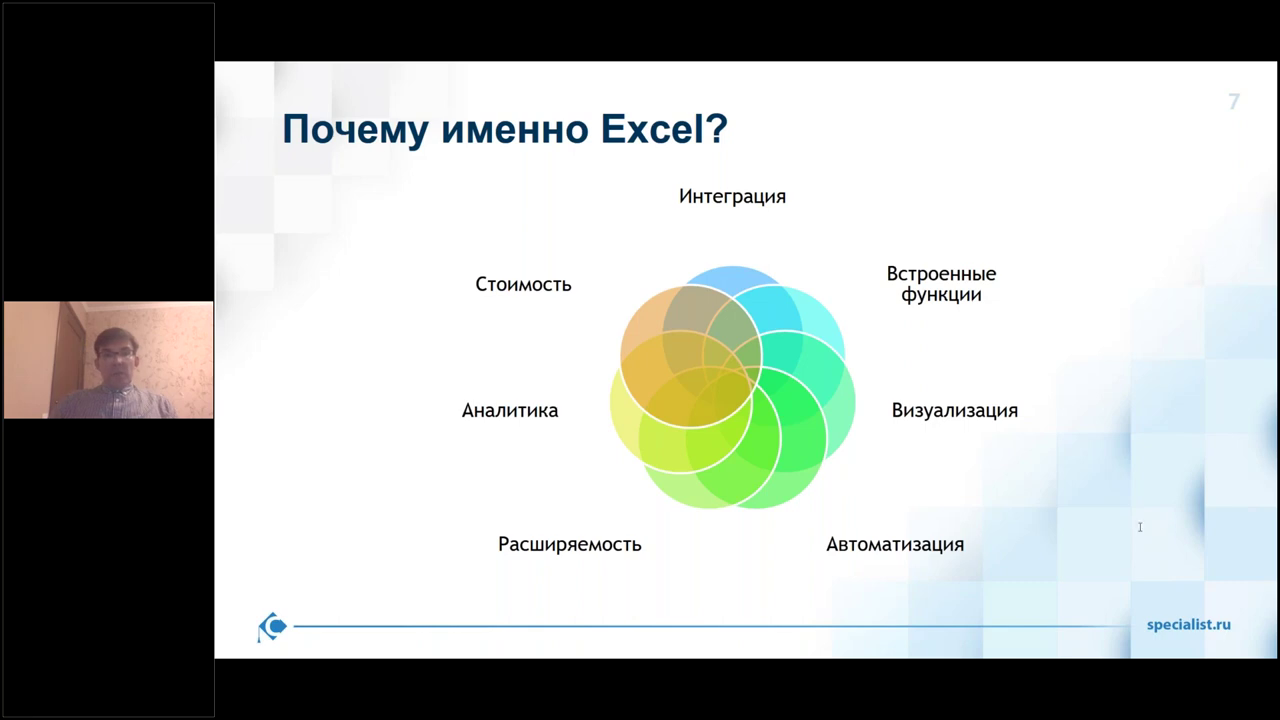
Go to slide 8, the Excel 2019/2016 Level 1 course slide, and exit to Normal view.
click(766, 386)
key(Escape)
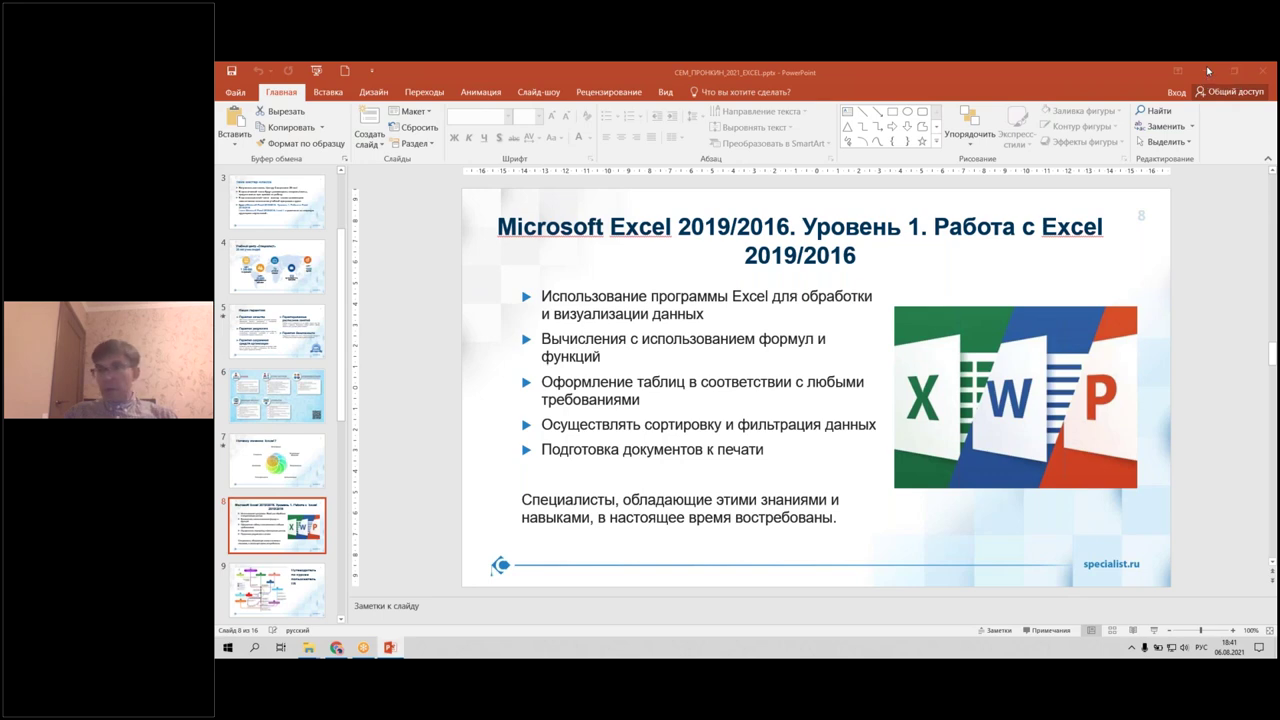
Open задания_мастер-класс1.xlsx from the desktop on its Начало sheet, then bring up the browser's LMS link.
click(1207, 71)
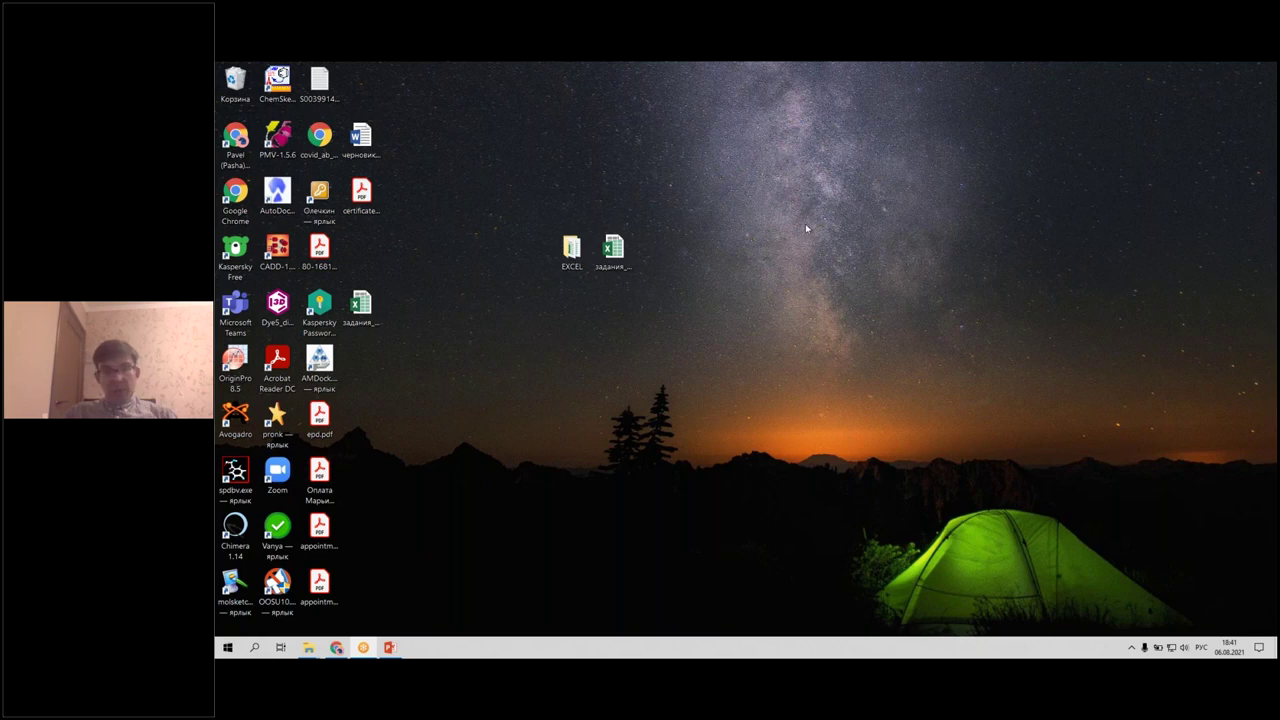
click(621, 256)
double_click(621, 256)
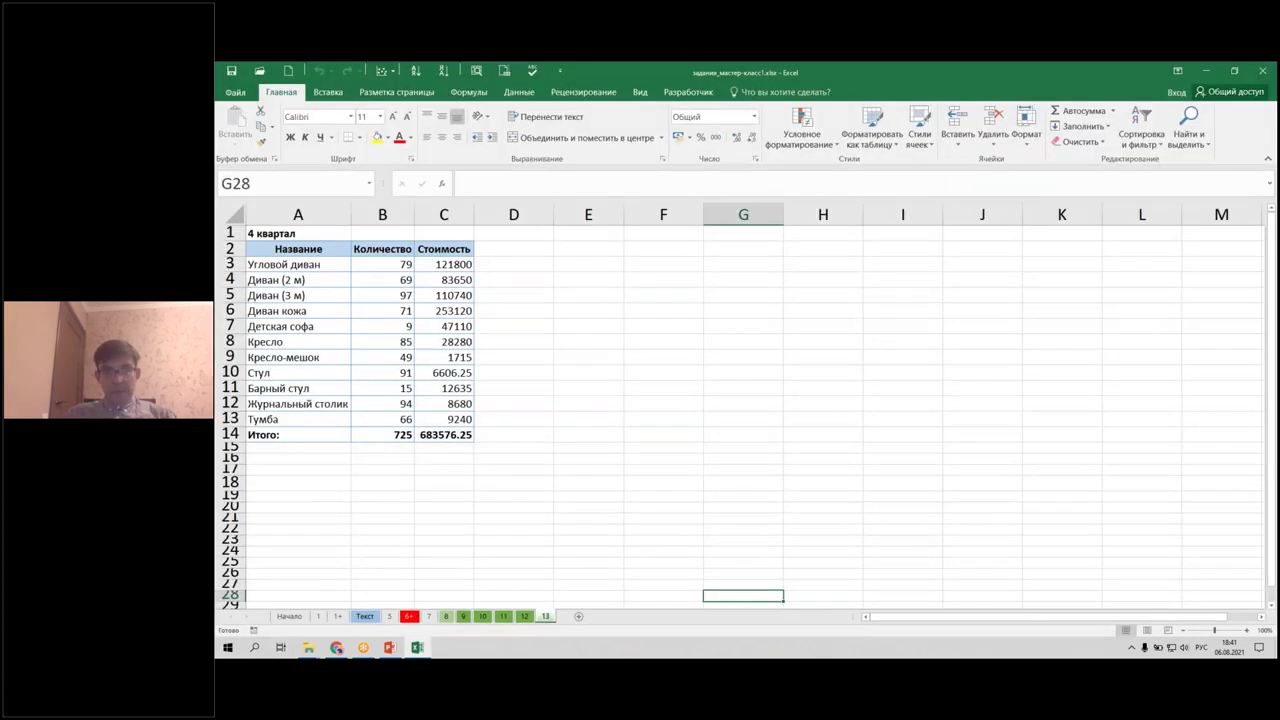
click(290, 616)
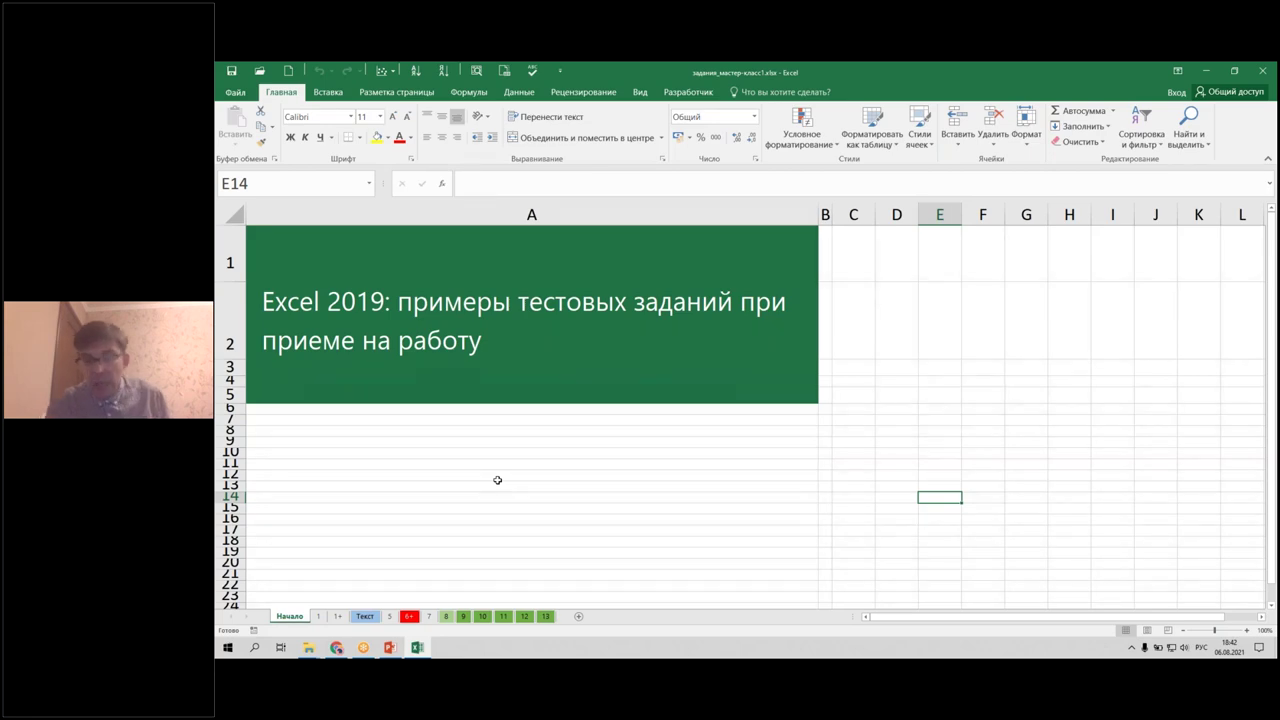
click(336, 647)
right_click(249, 158)
Open the LMS in a new tab and reach the seminar's group page through Группы.
click(300, 162)
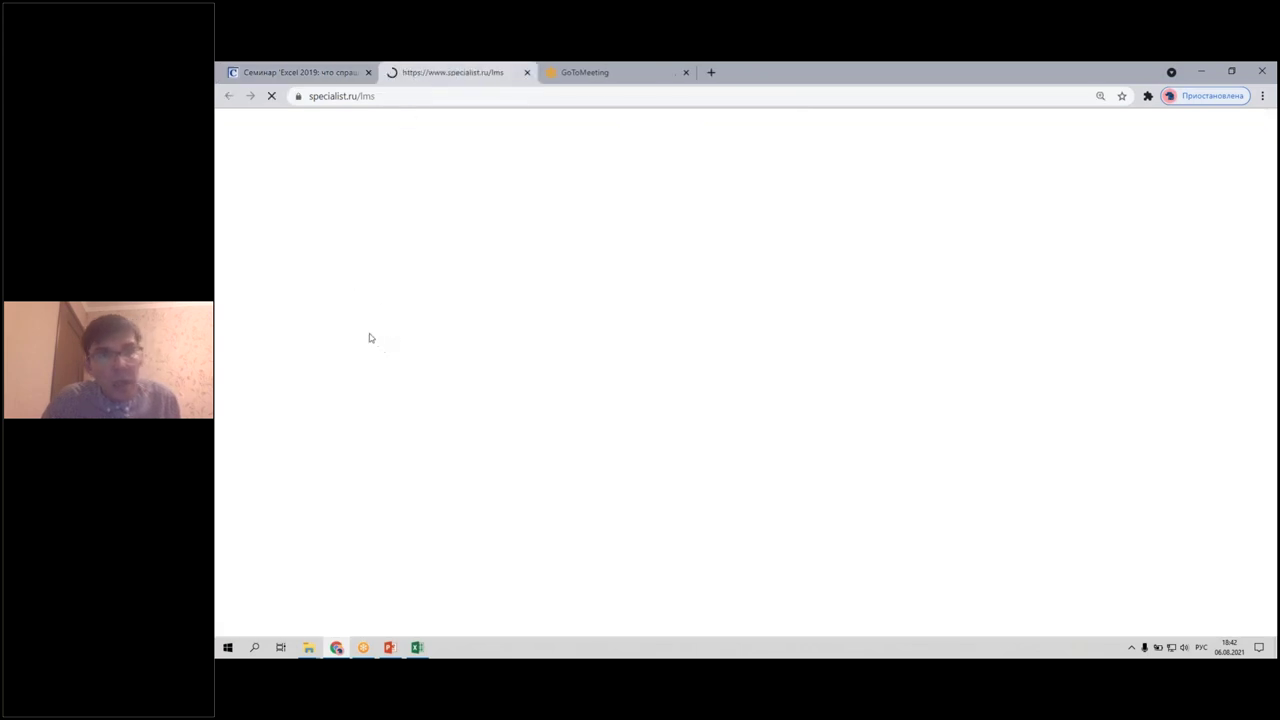
click(262, 289)
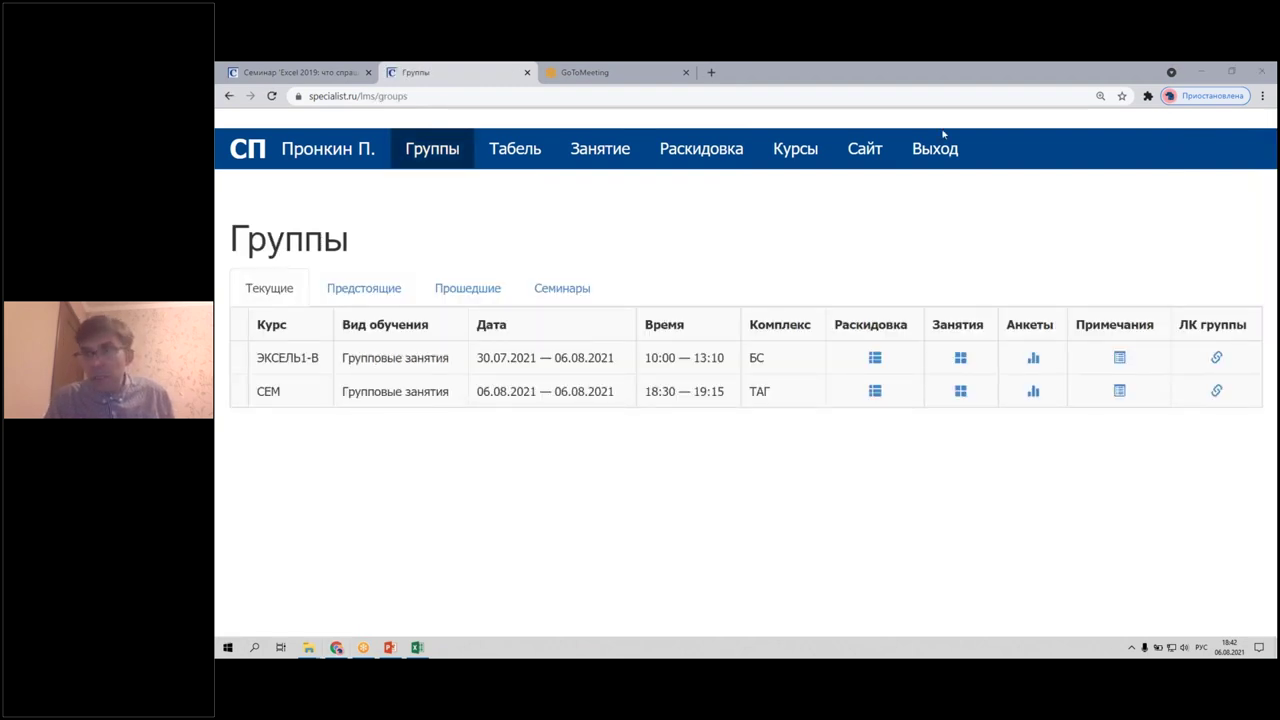
click(1216, 390)
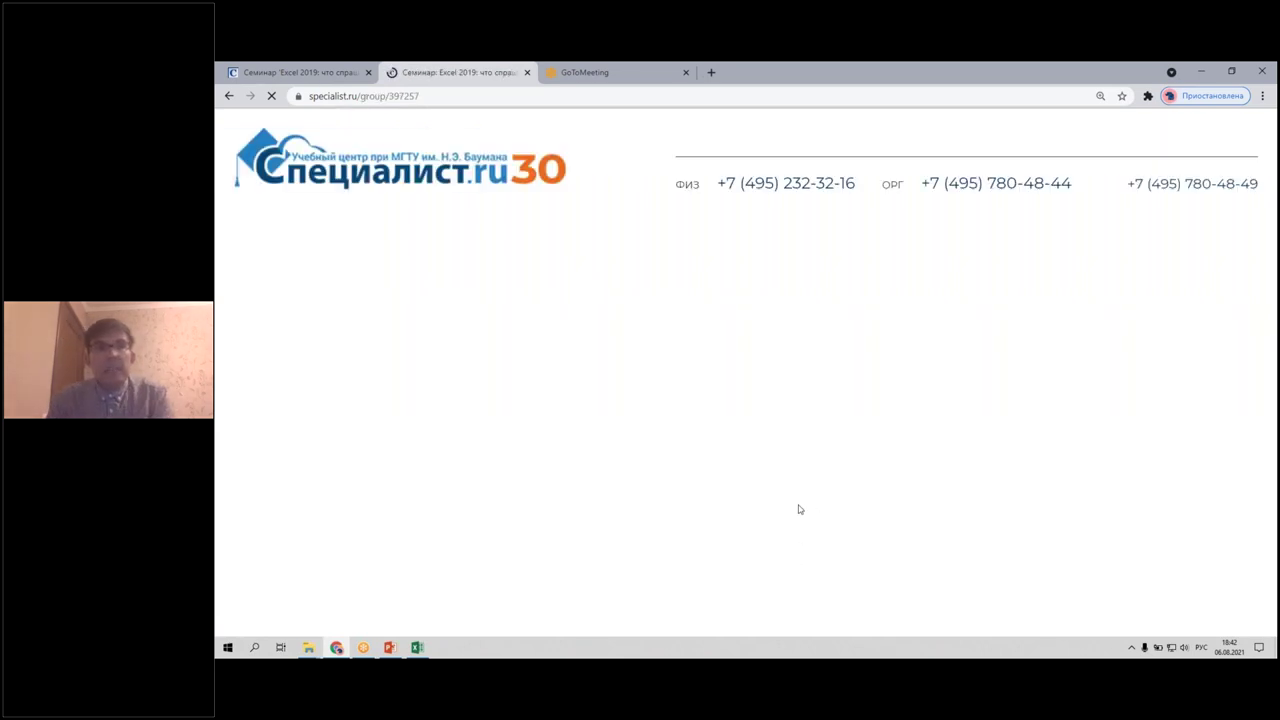
Zoom the page out, copy the seminar materials link address, and return to Excel.
scroll(688, 455, down, 2)
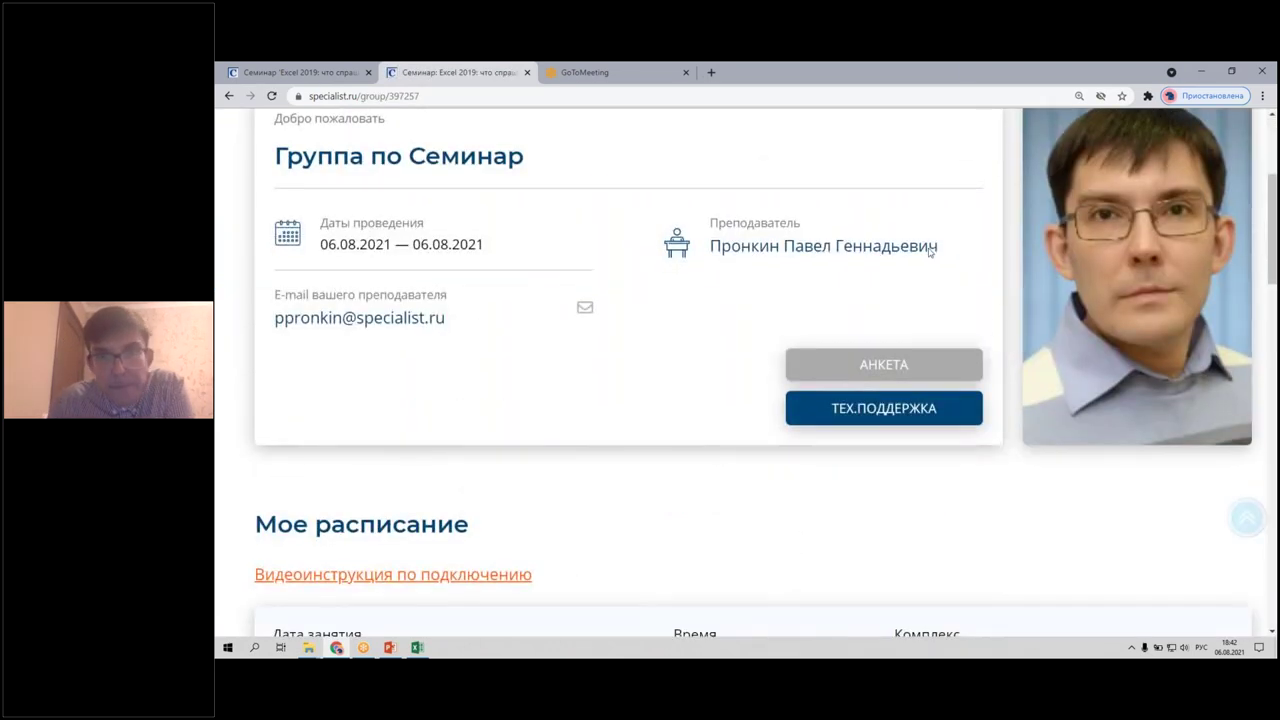
scroll(580, 400, up, 2)
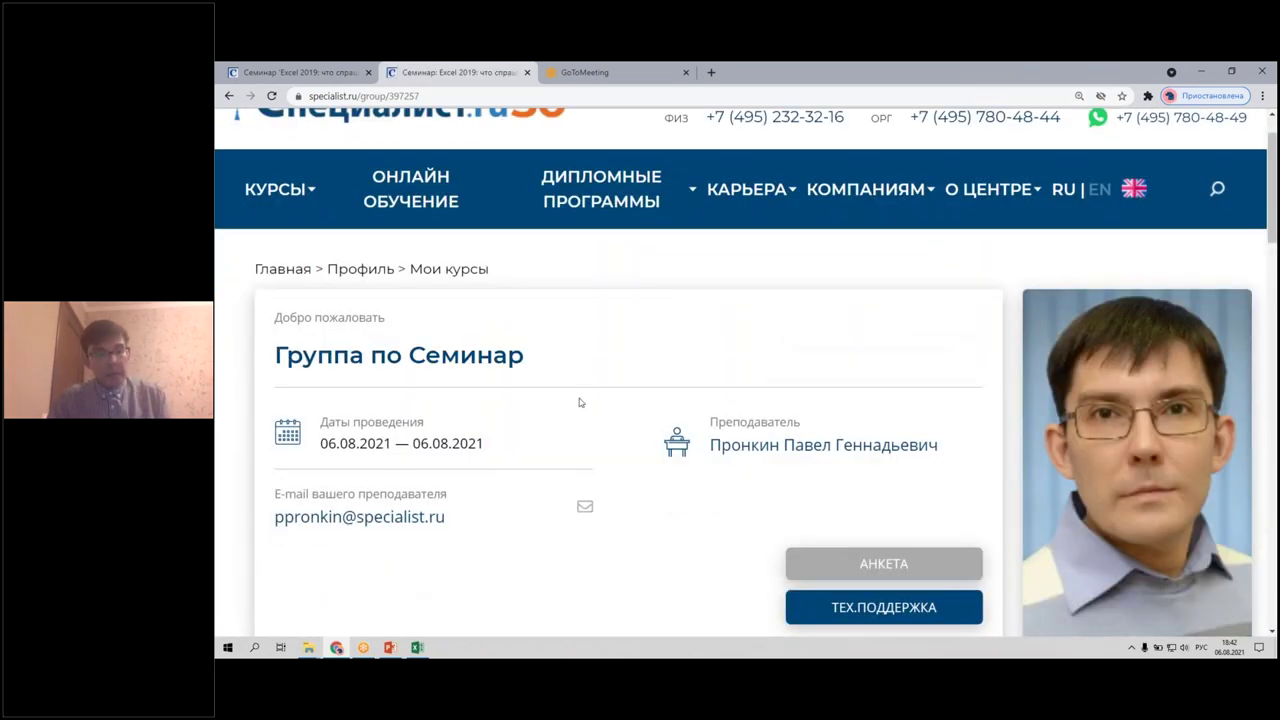
key(ctrl+minus)
key(ctrl+minus)
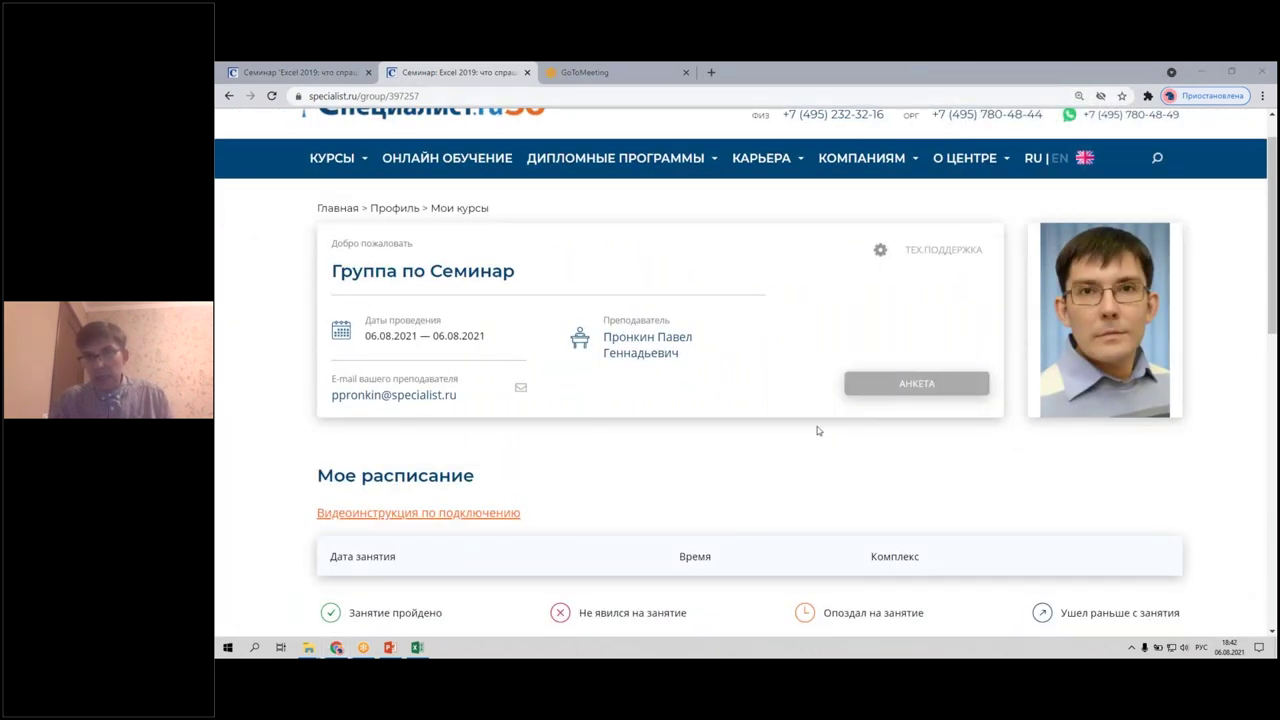
scroll(658, 374, down, 1)
scroll(658, 375, down, 5)
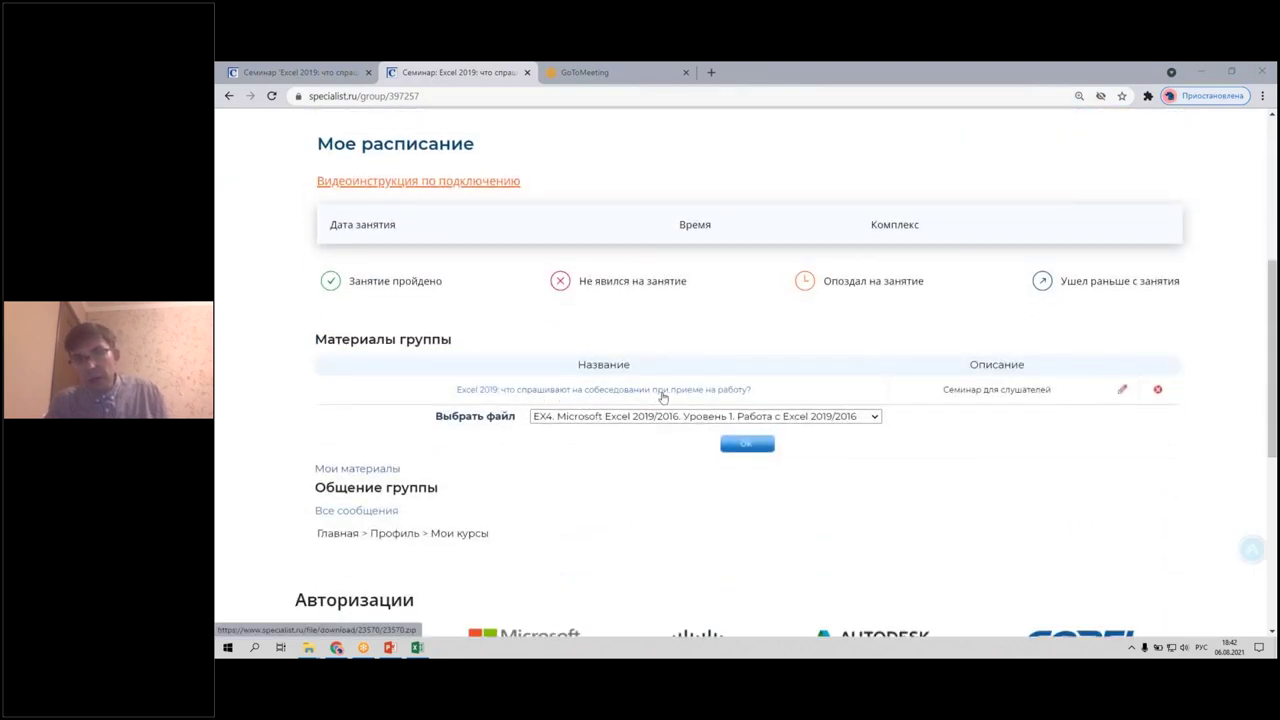
right_click(713, 394)
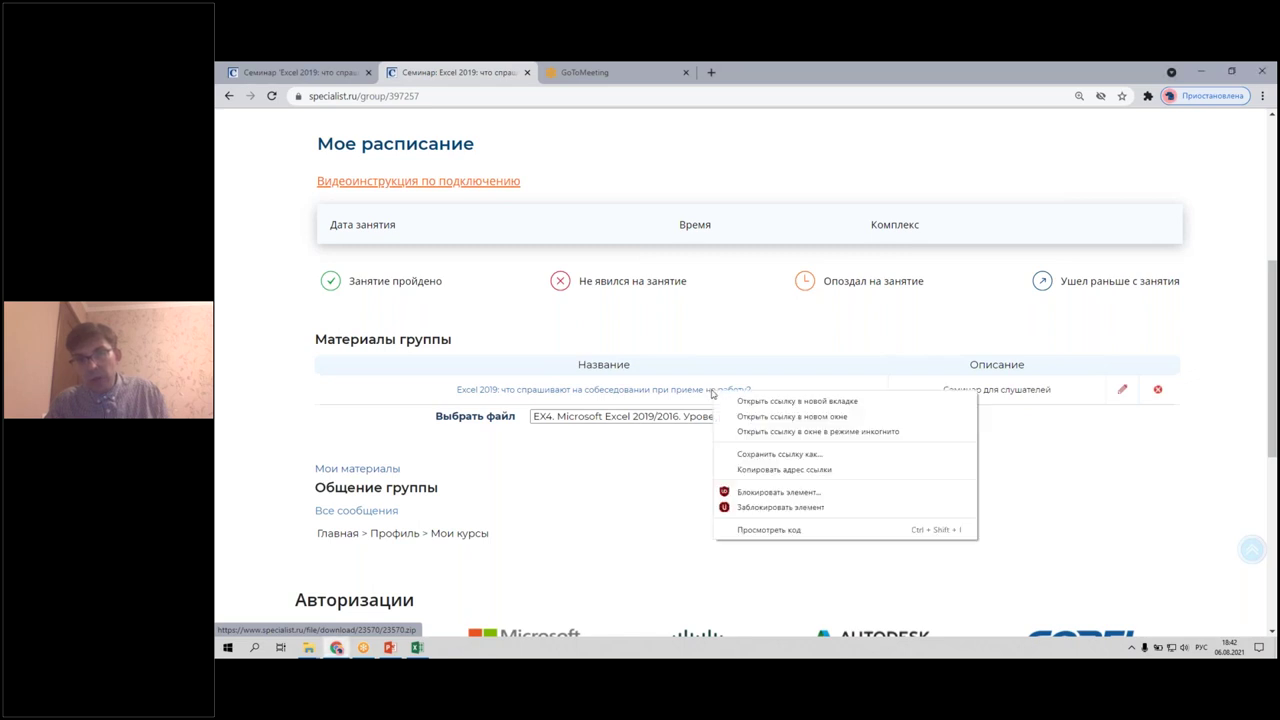
click(755, 470)
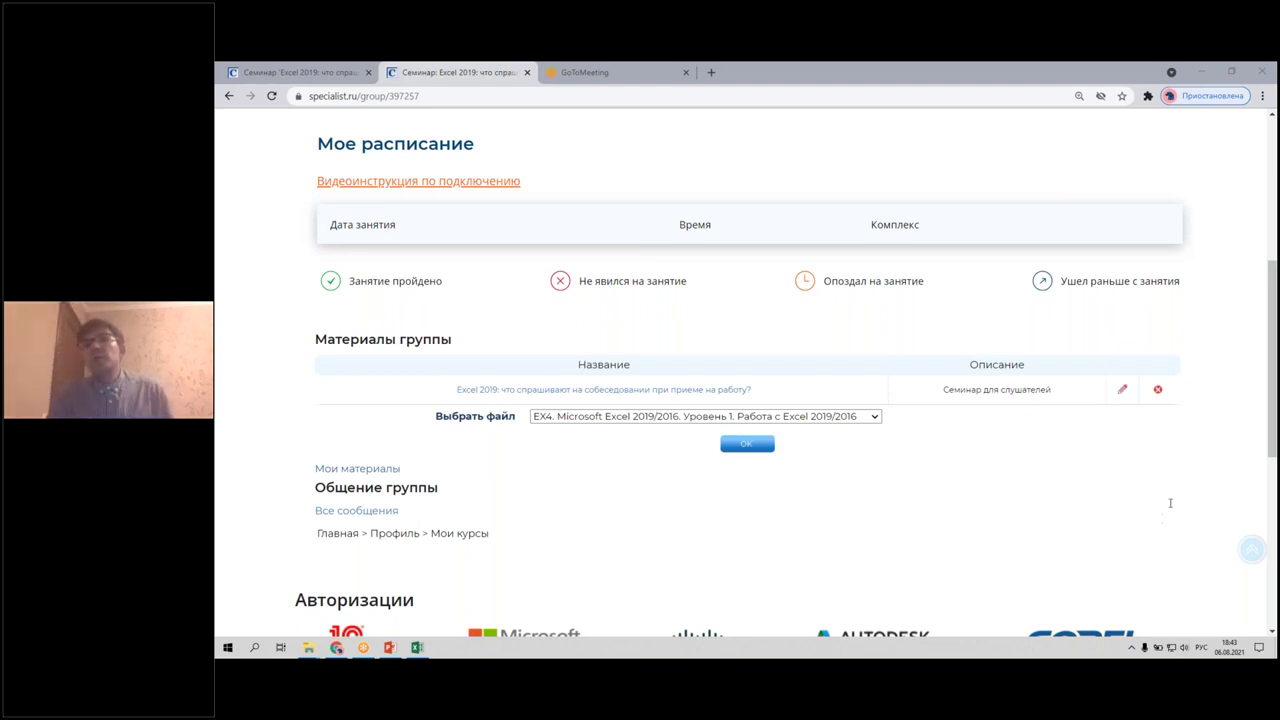
click(1200, 67)
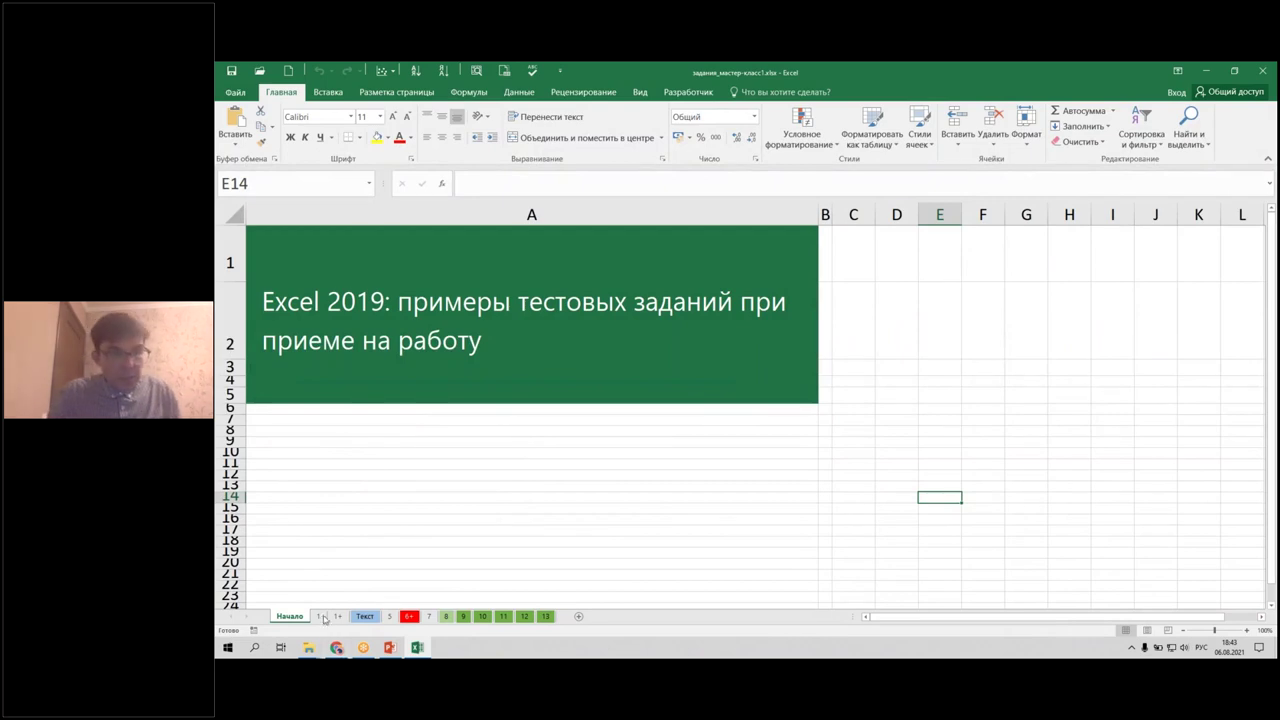
Switch to sheet 1 with Таблица 1 of daily revenue and select the name in C5.
click(318, 616)
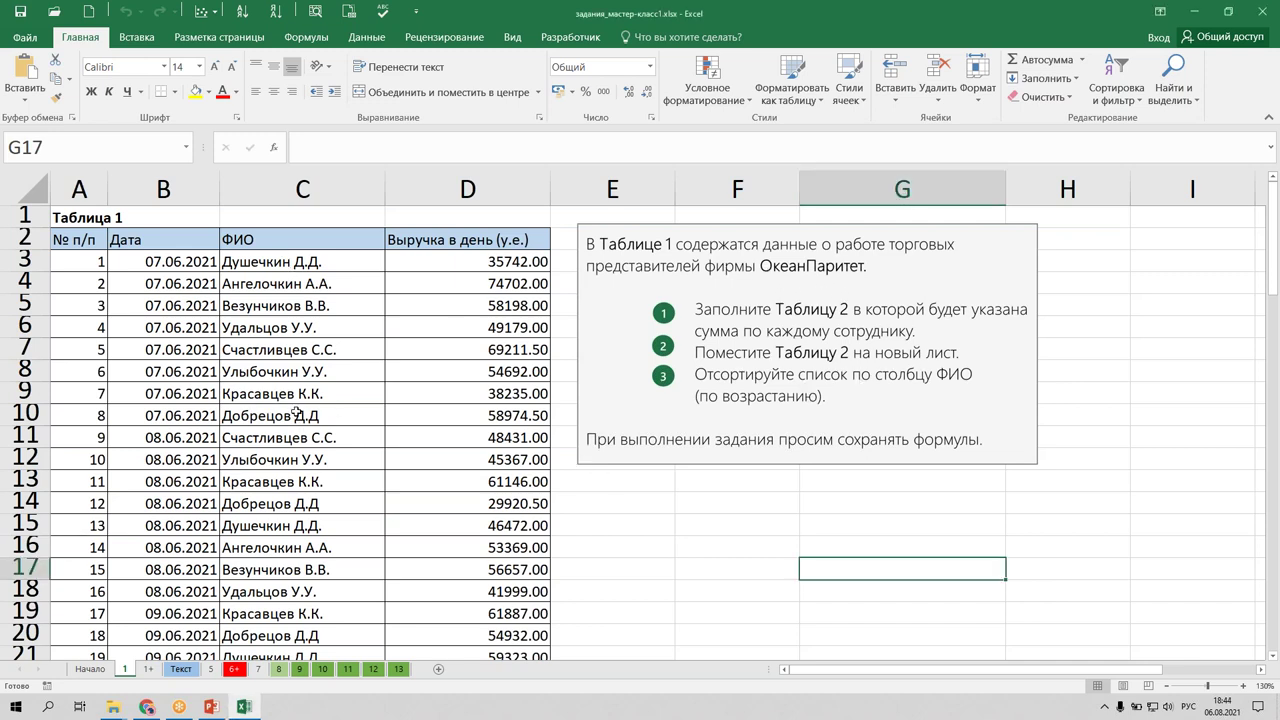
click(286, 312)
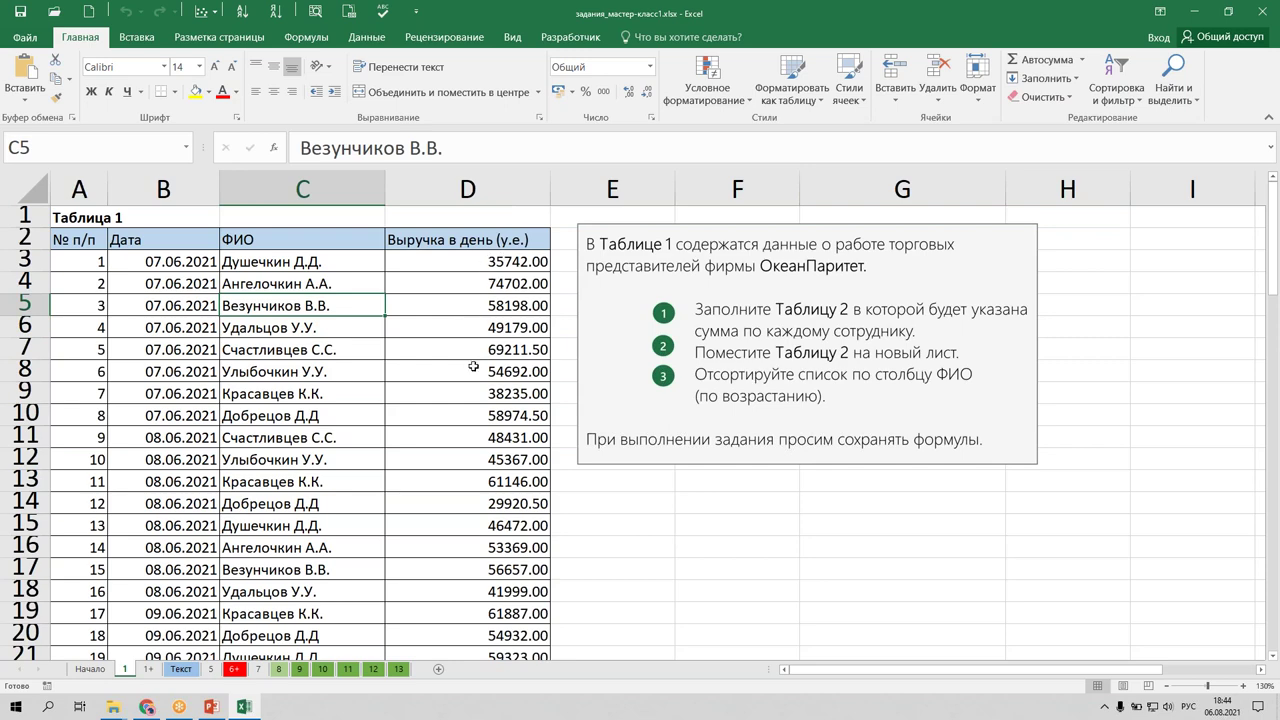
scroll(245, 440, down, 12)
scroll(240, 420, down, 18)
scroll(239, 416, up, 5)
scroll(239, 416, up, 6)
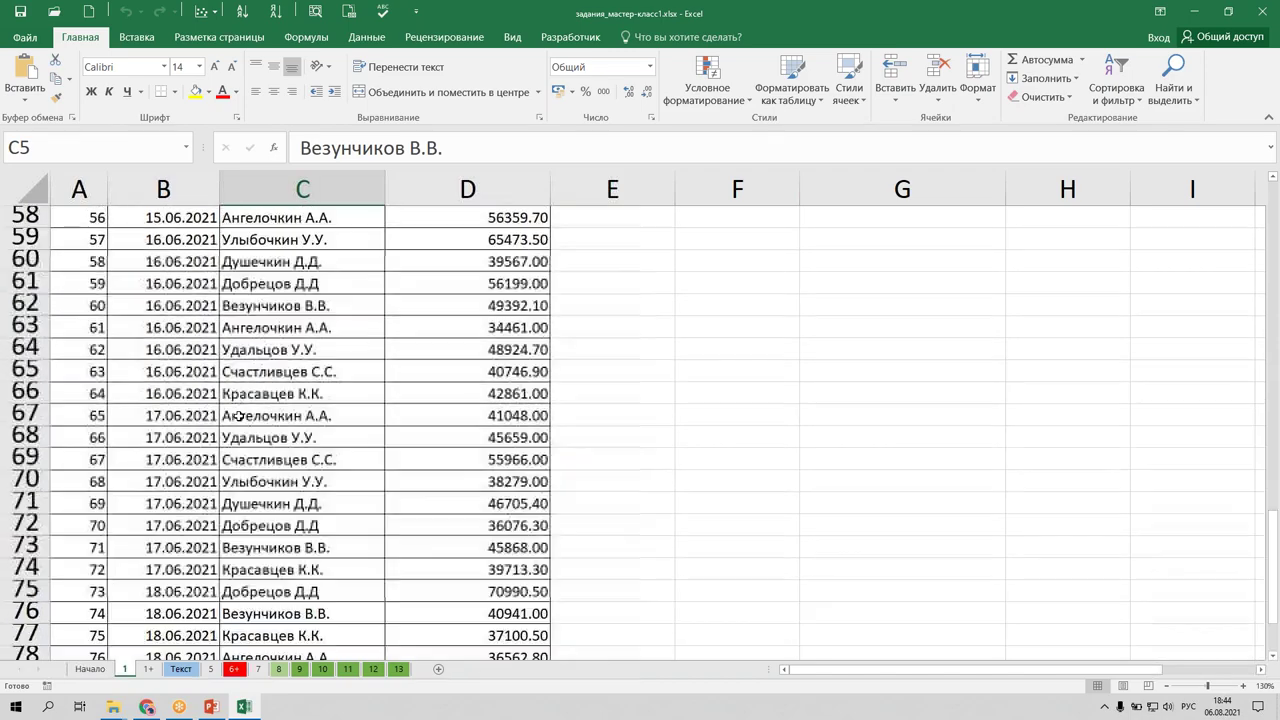
scroll(239, 416, down, 4)
scroll(239, 416, up, 8)
scroll(239, 416, up, 7)
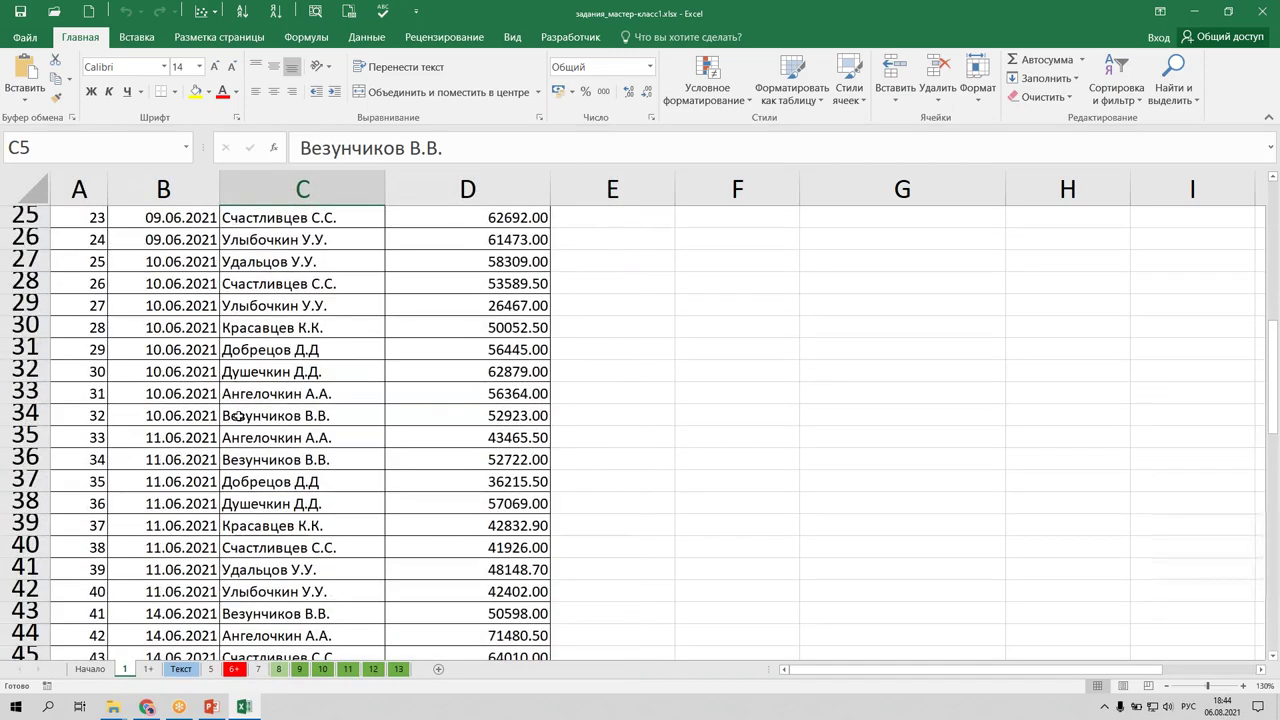
scroll(239, 416, up, 8)
click(355, 372)
scroll(355, 450, down, 13)
scroll(353, 440, up, 13)
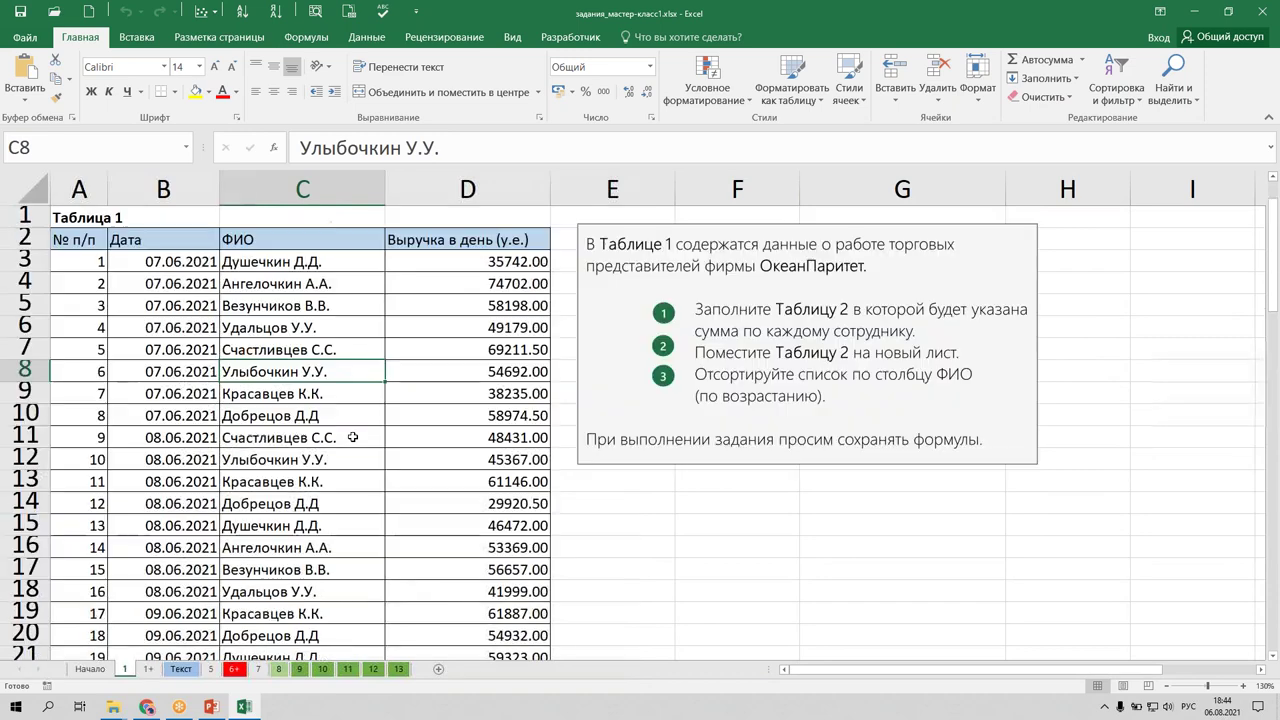
click(286, 400)
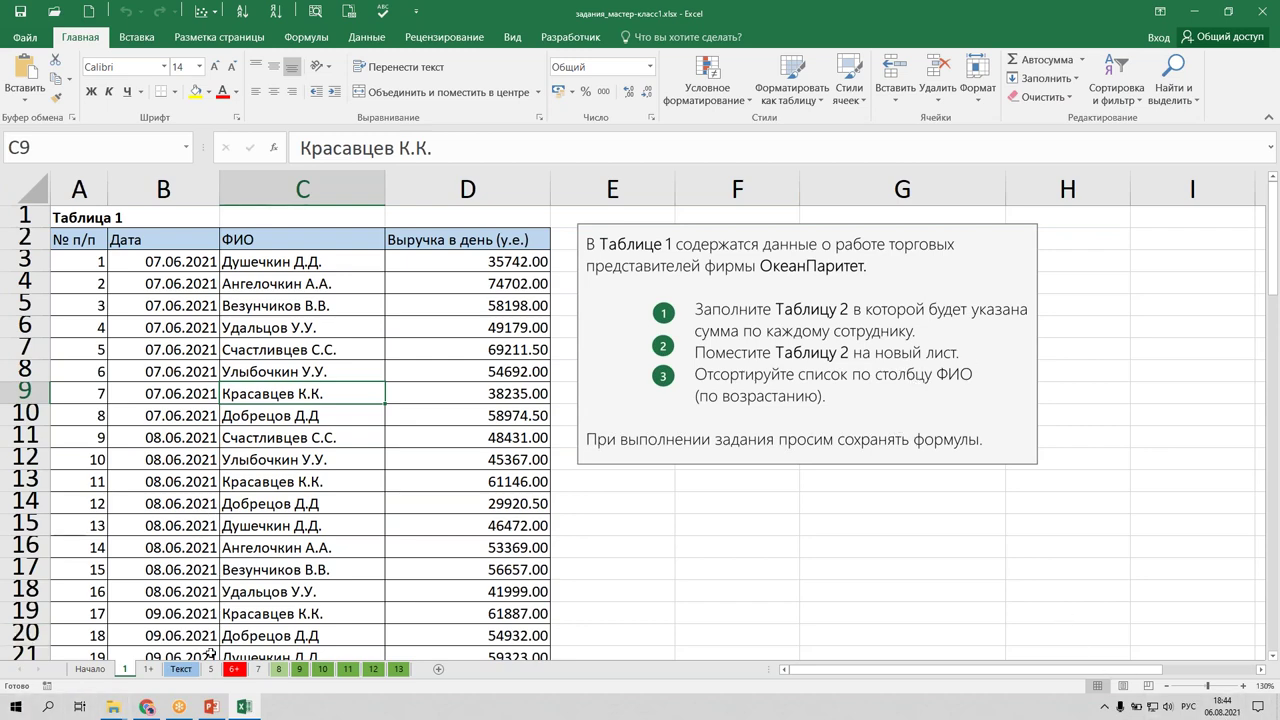
Add a new sheet and paste sheet 1's ФИО column, from C2 down, into its A1.
click(438, 668)
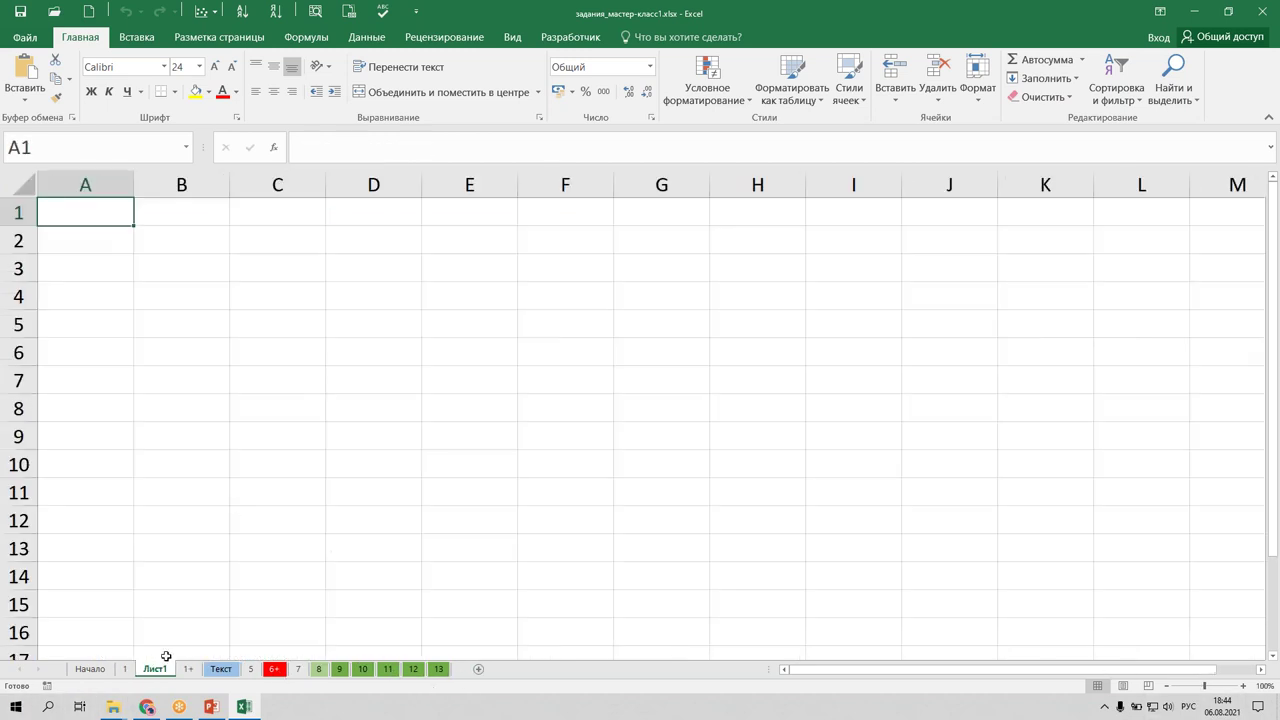
click(124, 668)
click(281, 240)
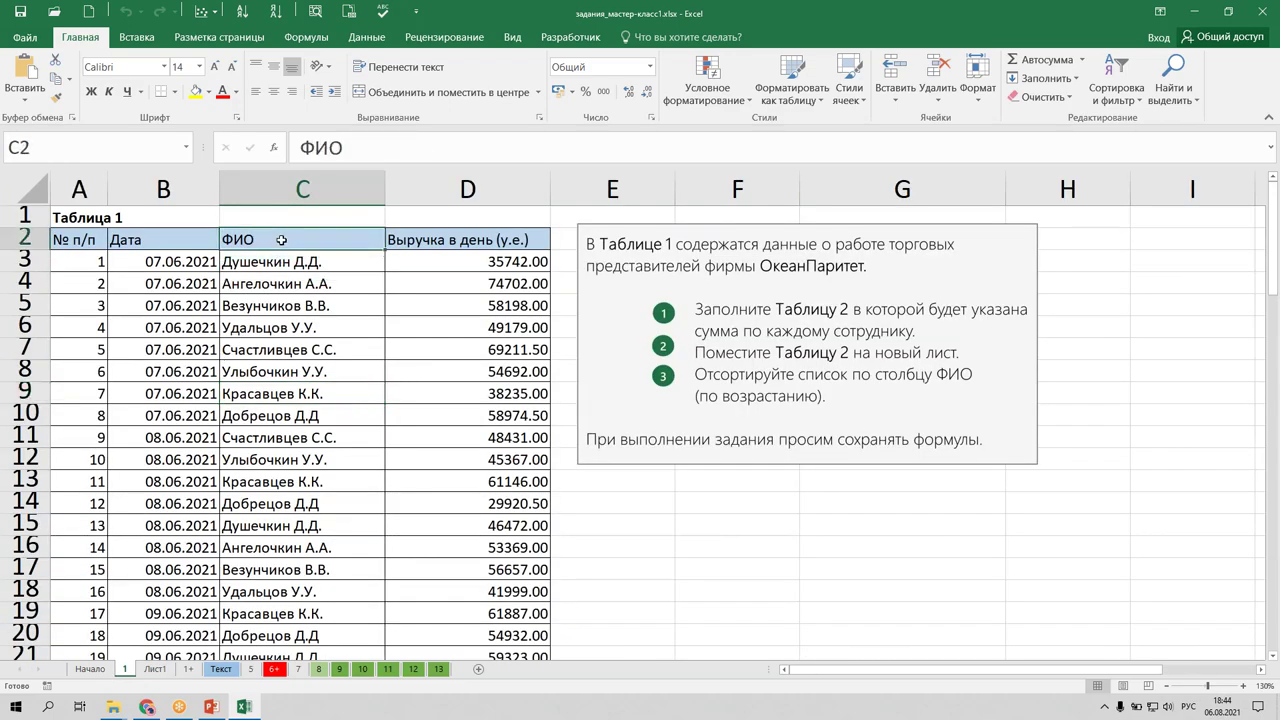
key(ctrl+shift+Down)
key(ctrl+c)
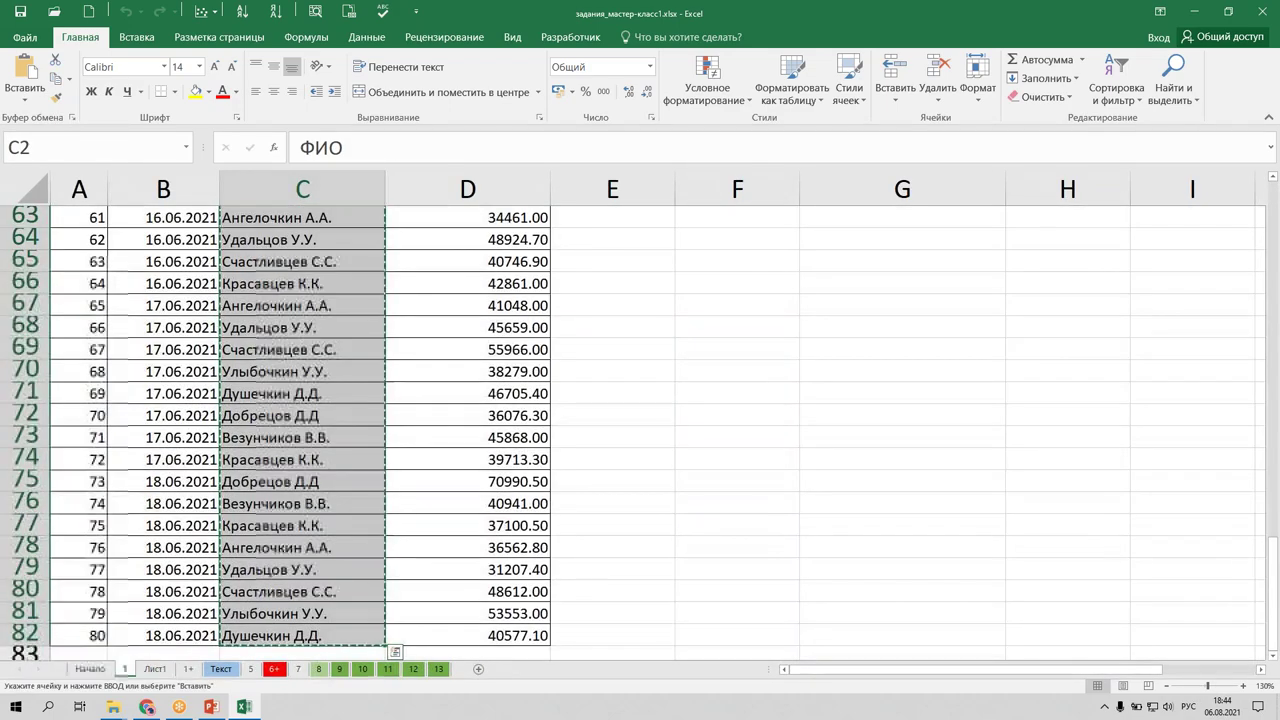
click(155, 668)
key(ctrl+v)
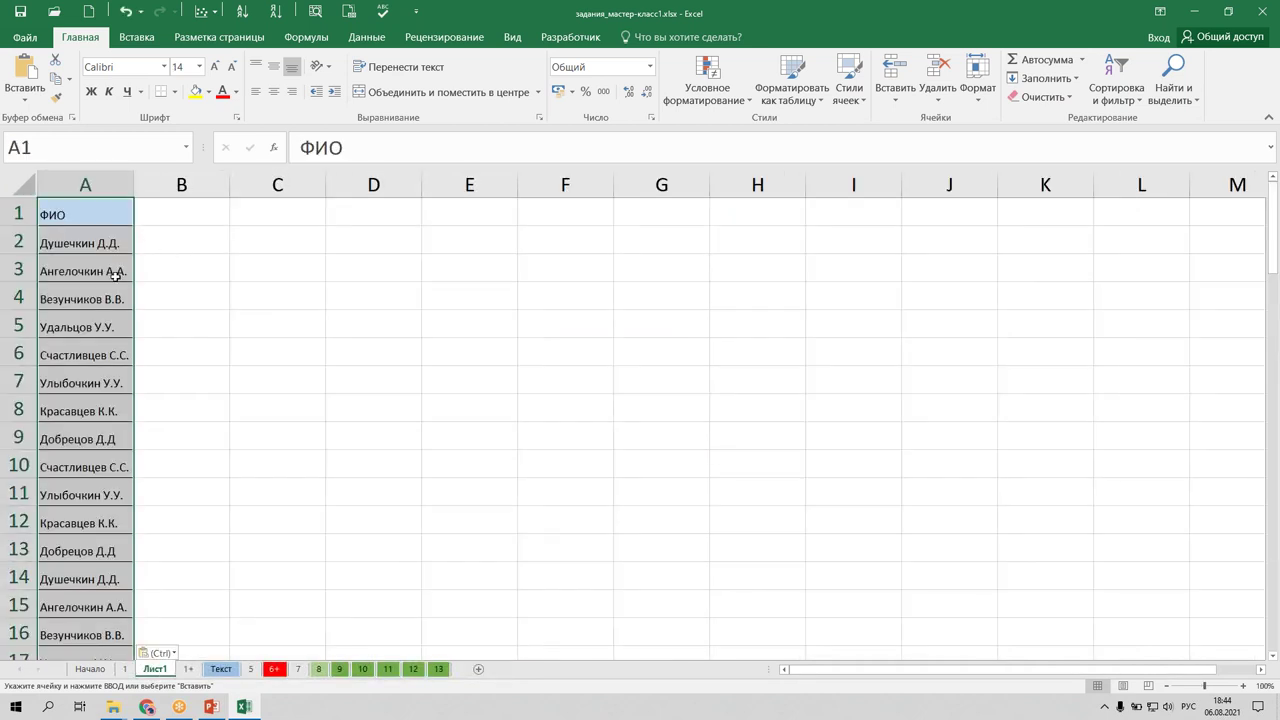
Open the Data tab with a cell in the pasted names list selected.
click(115, 275)
click(378, 42)
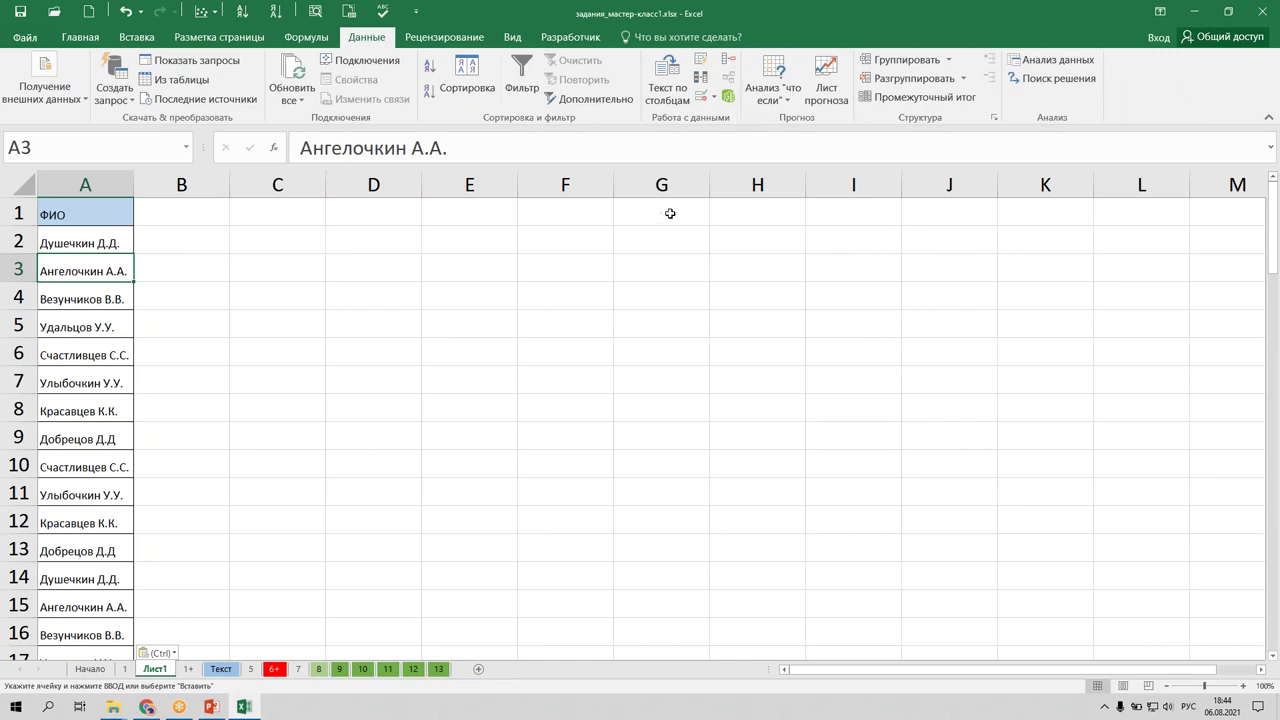
click(36, 309)
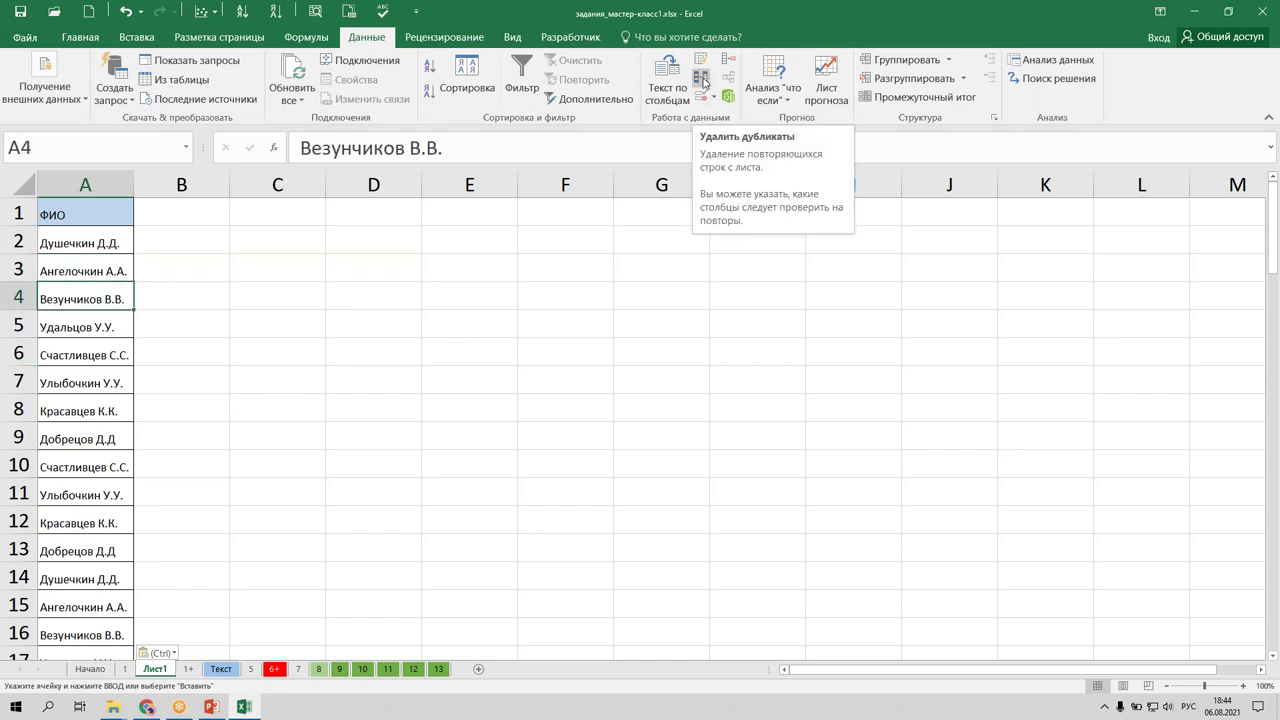
Remove the 72 duplicate ФИО entries, keeping 8 unique names, then select cell B2.
click(702, 78)
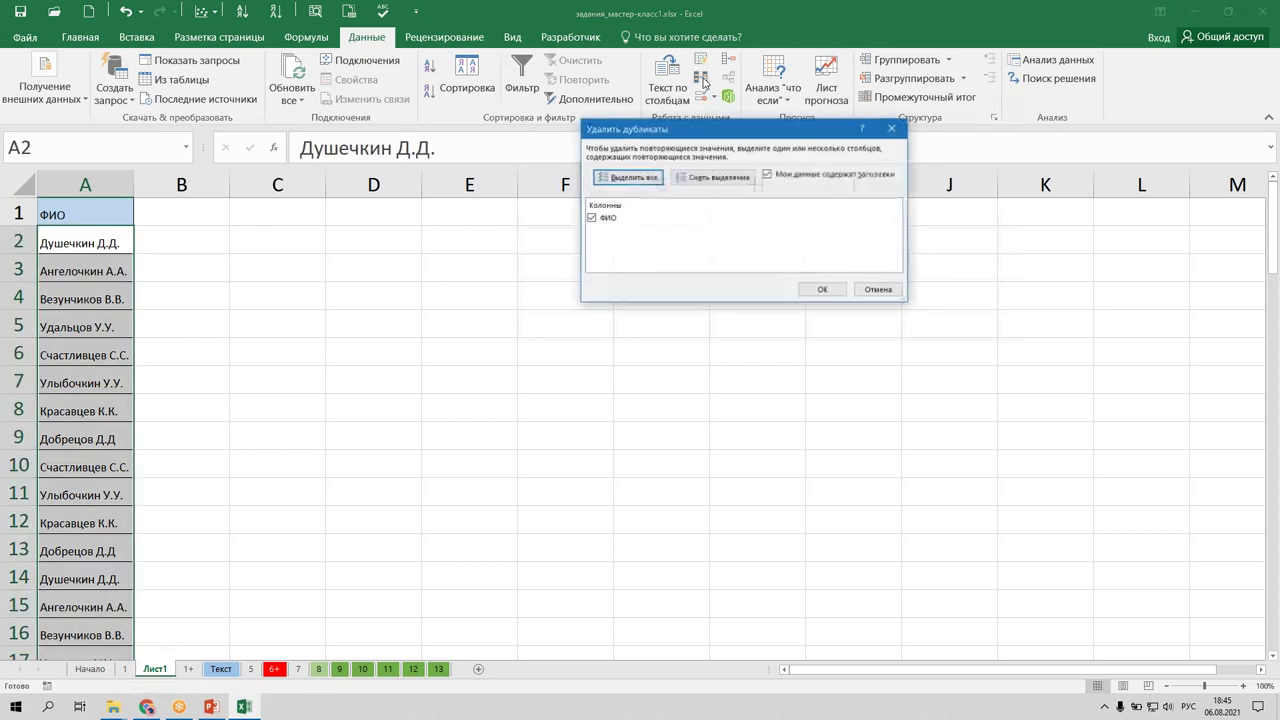
click(823, 290)
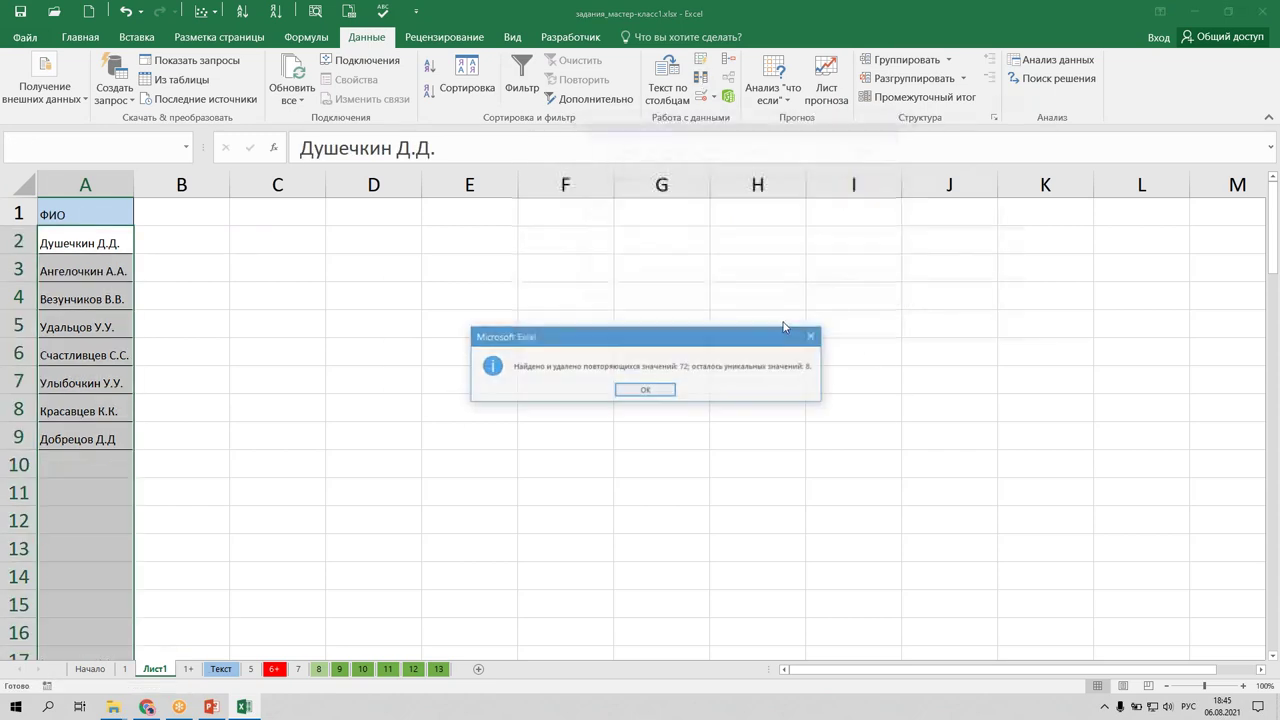
click(636, 390)
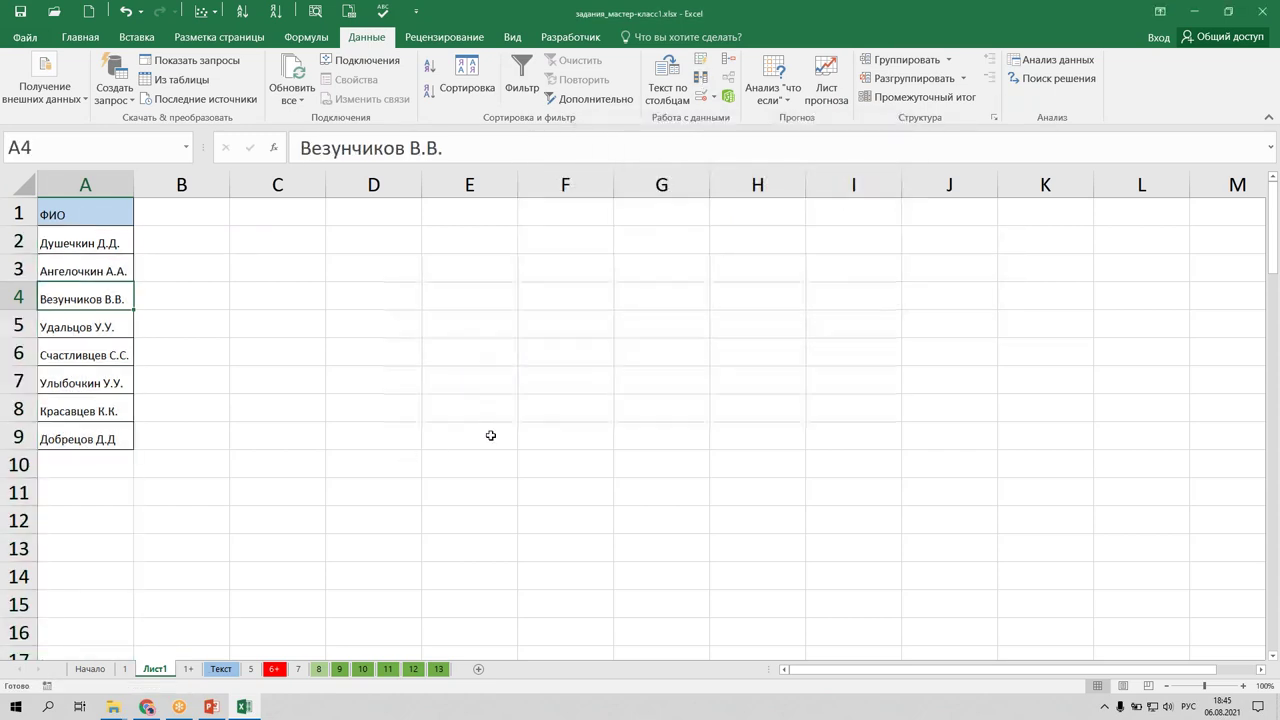
click(406, 413)
click(191, 240)
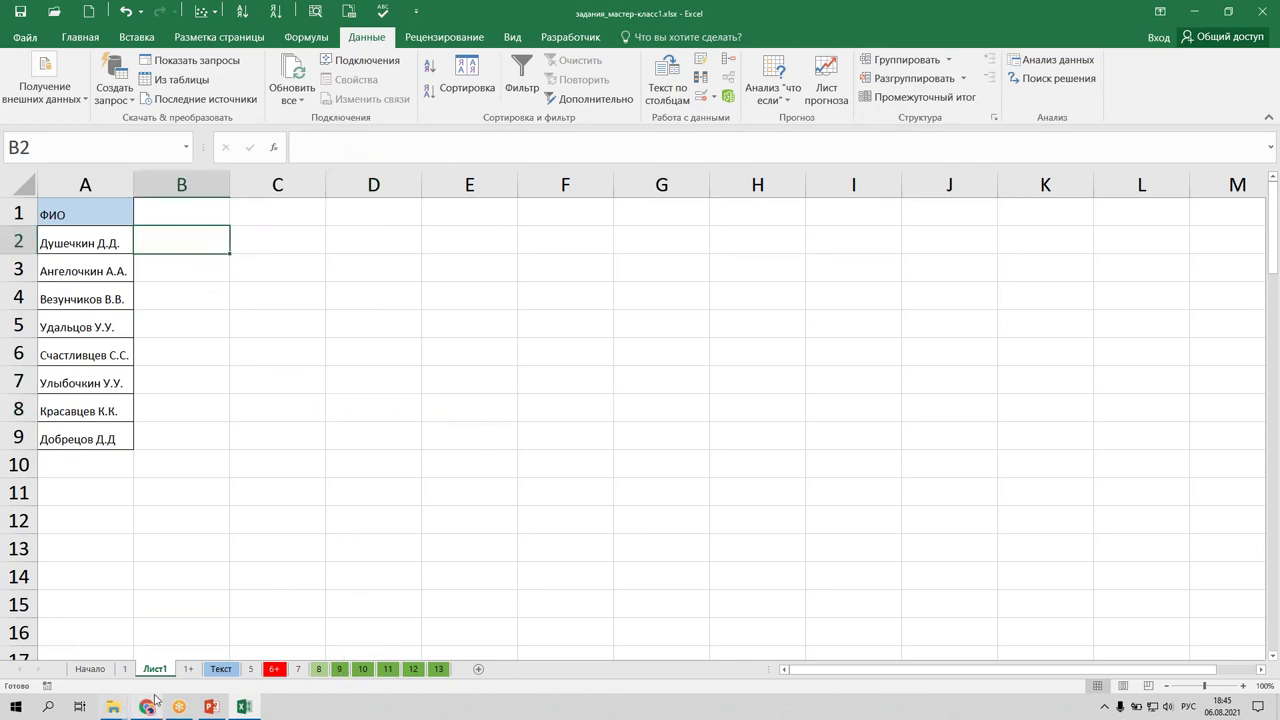
After checking sheet 1's source table, enter =СУММЕСЛИ() in Лист1 cell B2 and open its argument form.
click(127, 669)
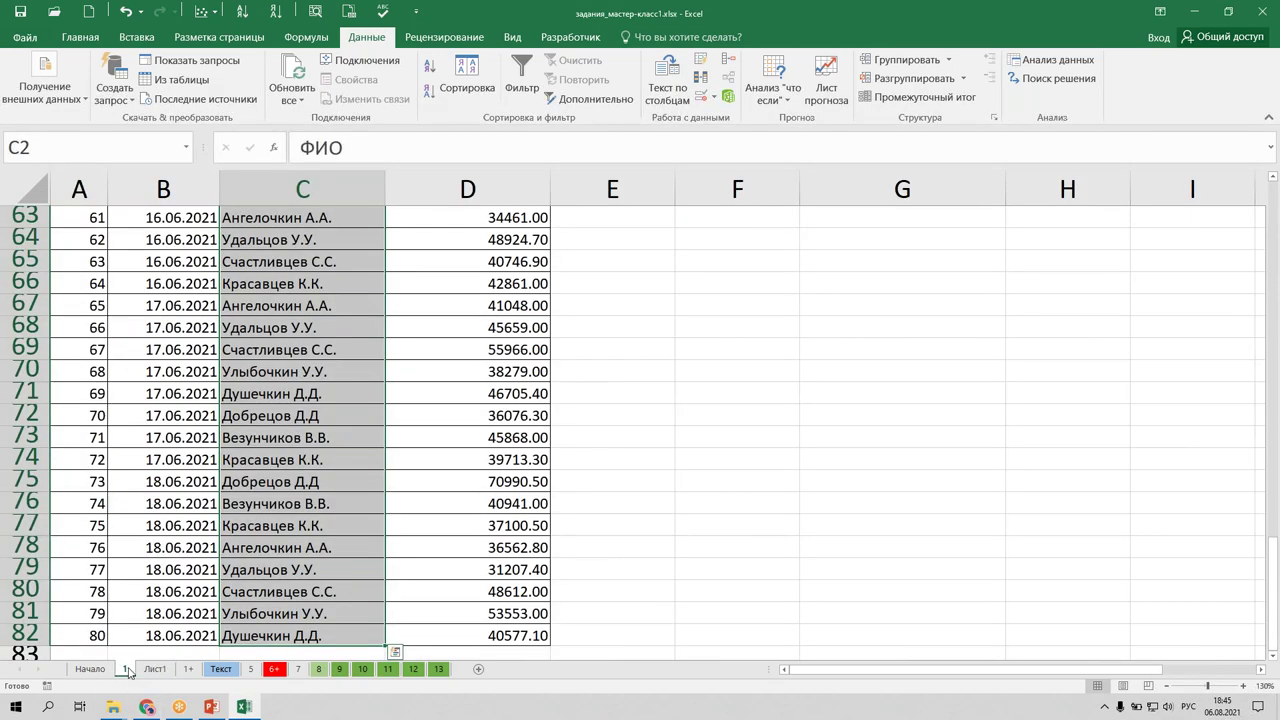
scroll(316, 536, up, 18)
scroll(316, 536, up, 3)
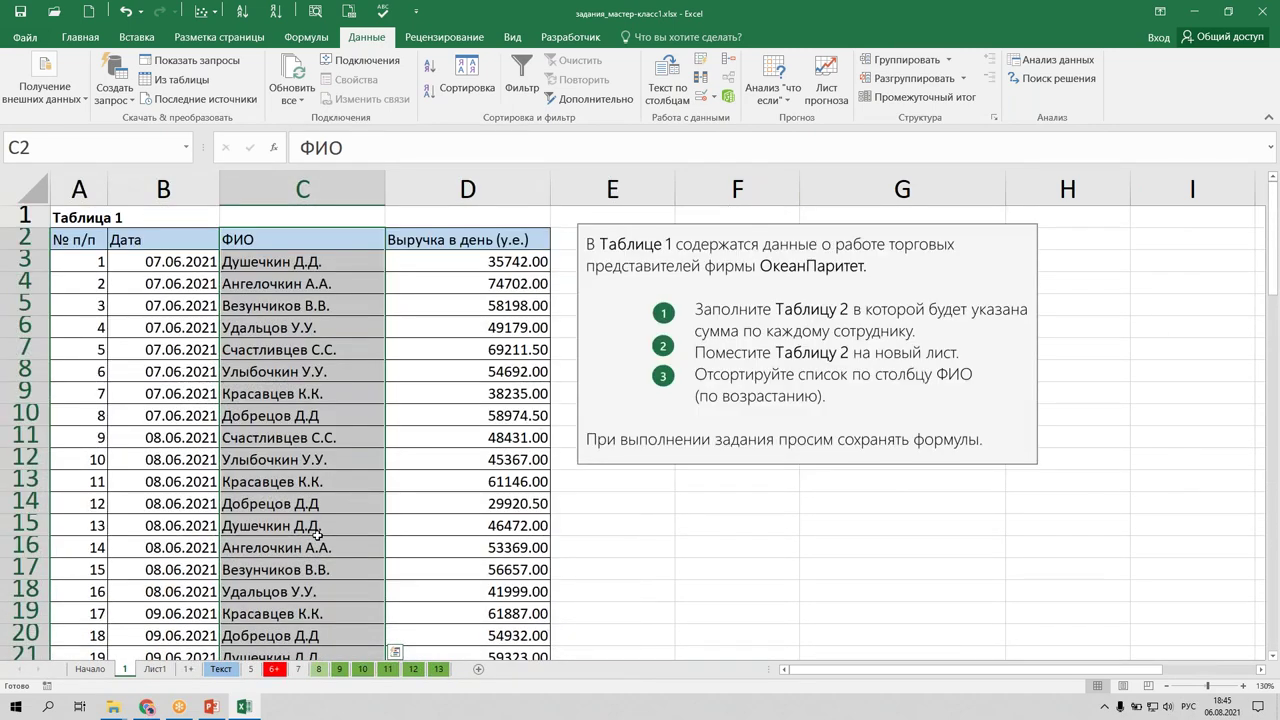
click(157, 669)
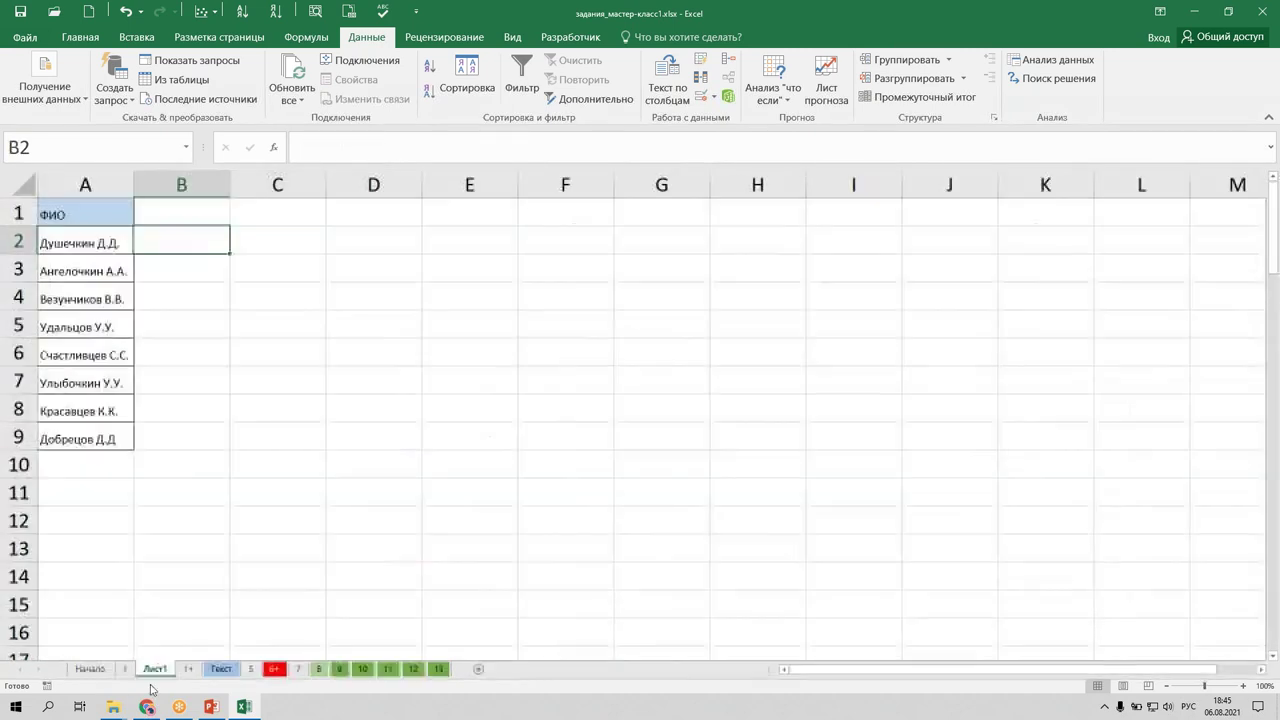
text(=су)
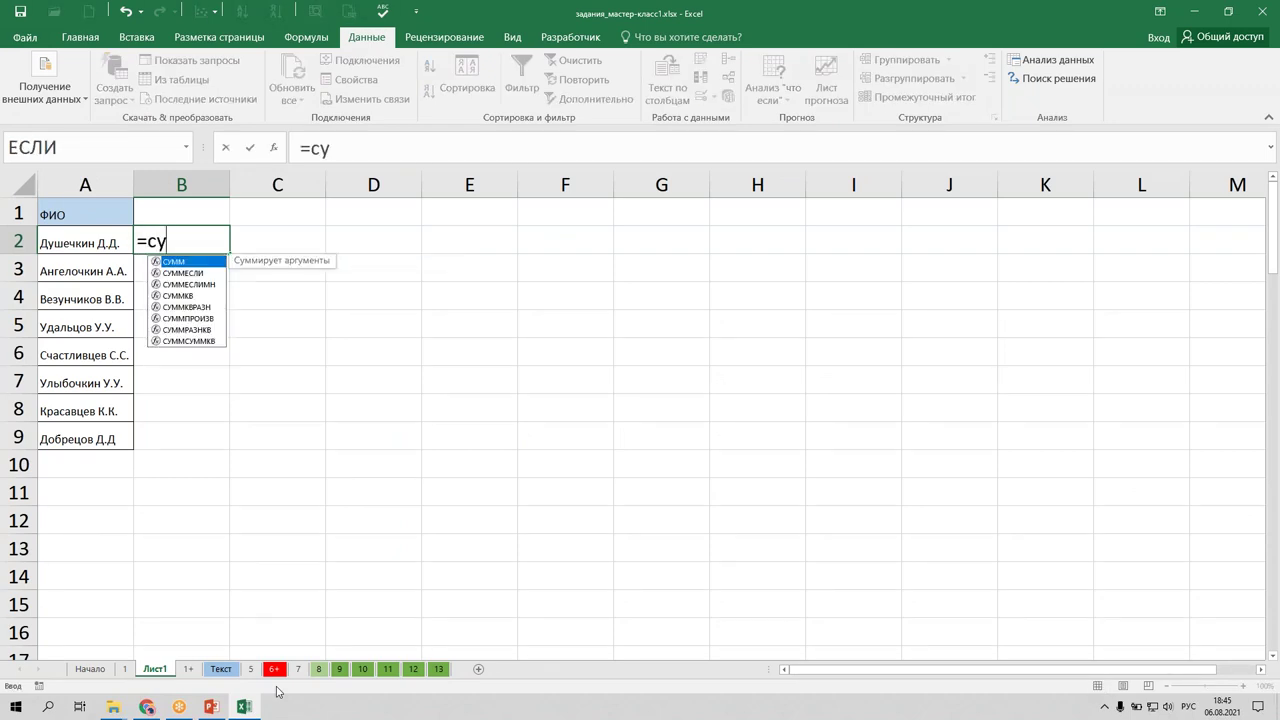
key(Down)
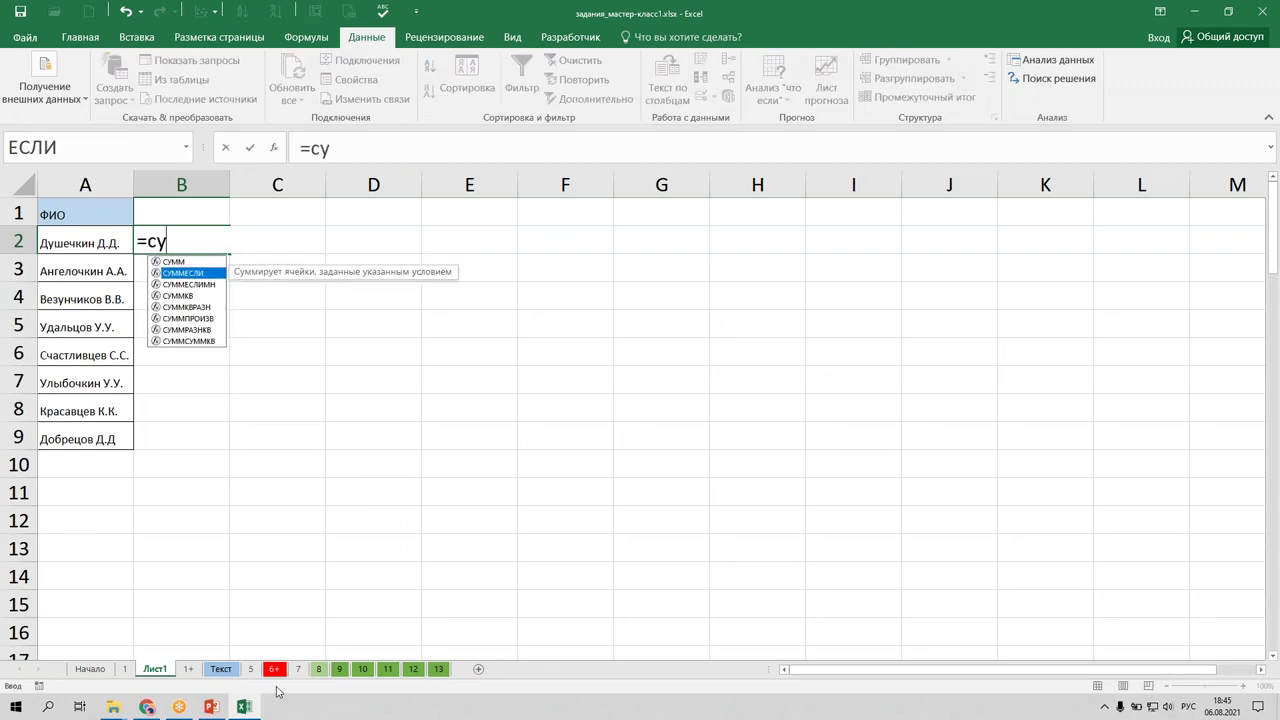
key(Tab)
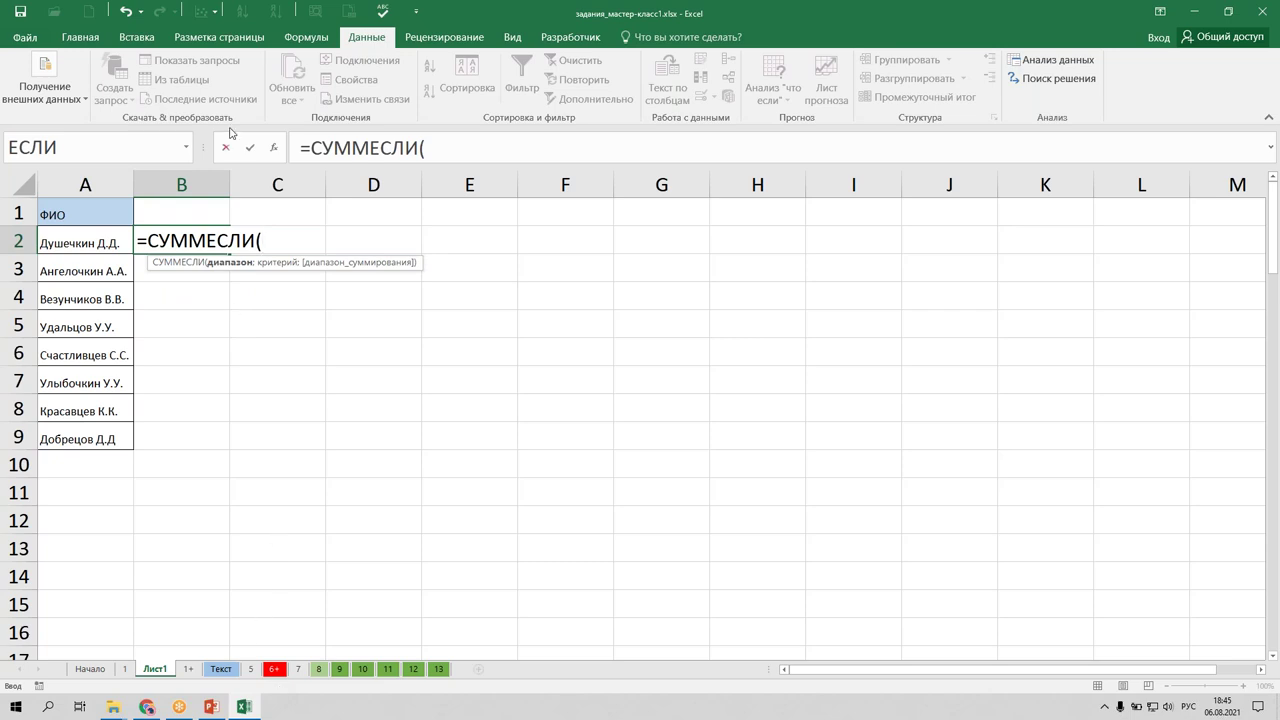
click(273, 147)
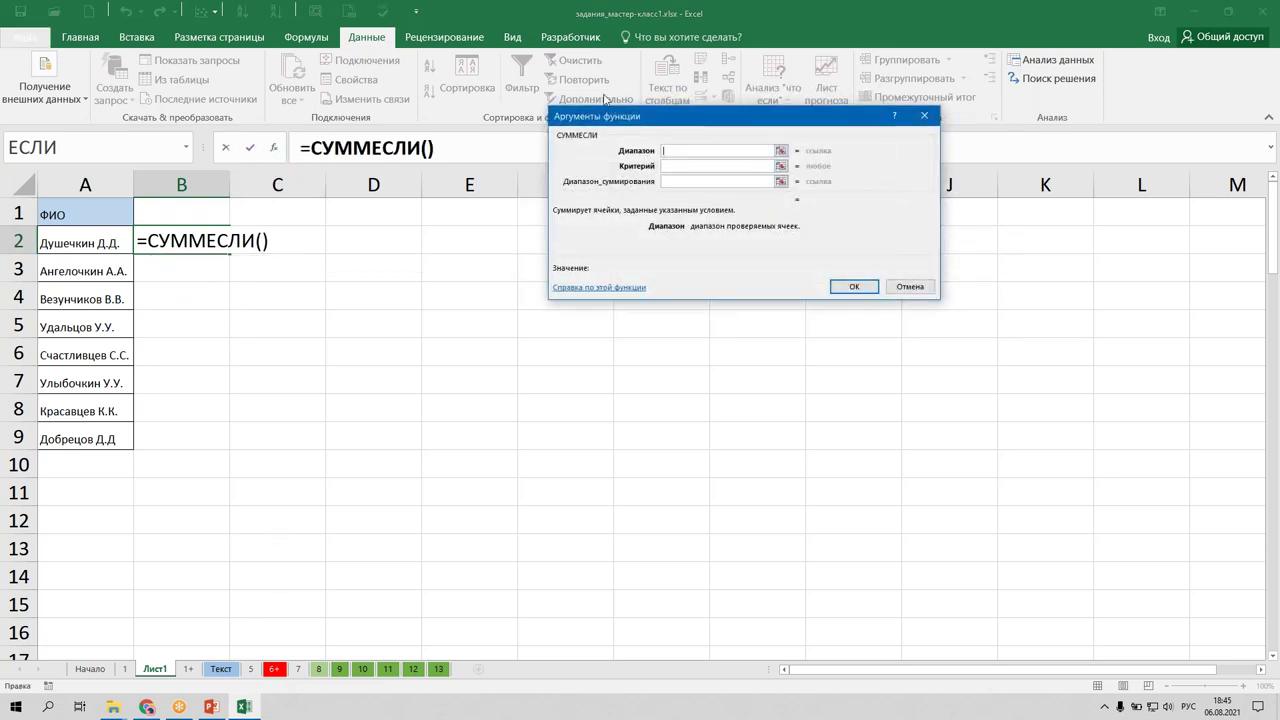
Set the СУММЕСЛИ range to '1'!C3:C82 on sheet 1.
drag(724, 122, 478, 320)
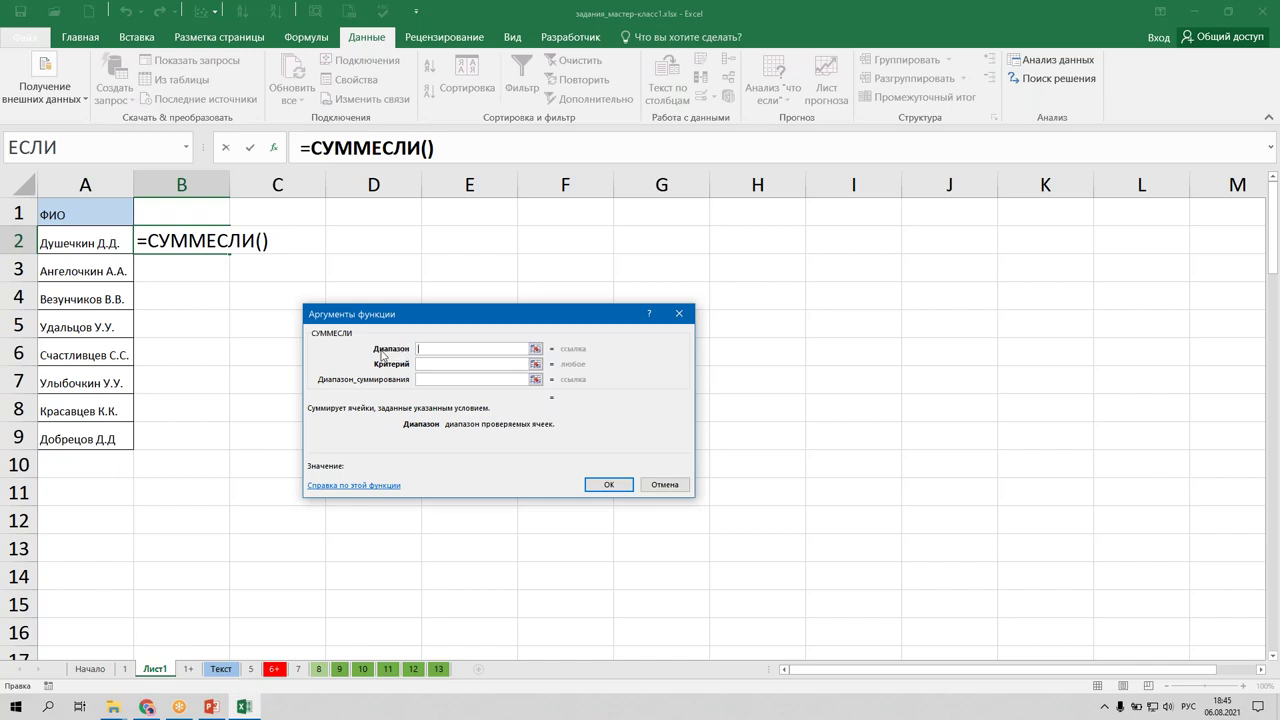
click(124, 668)
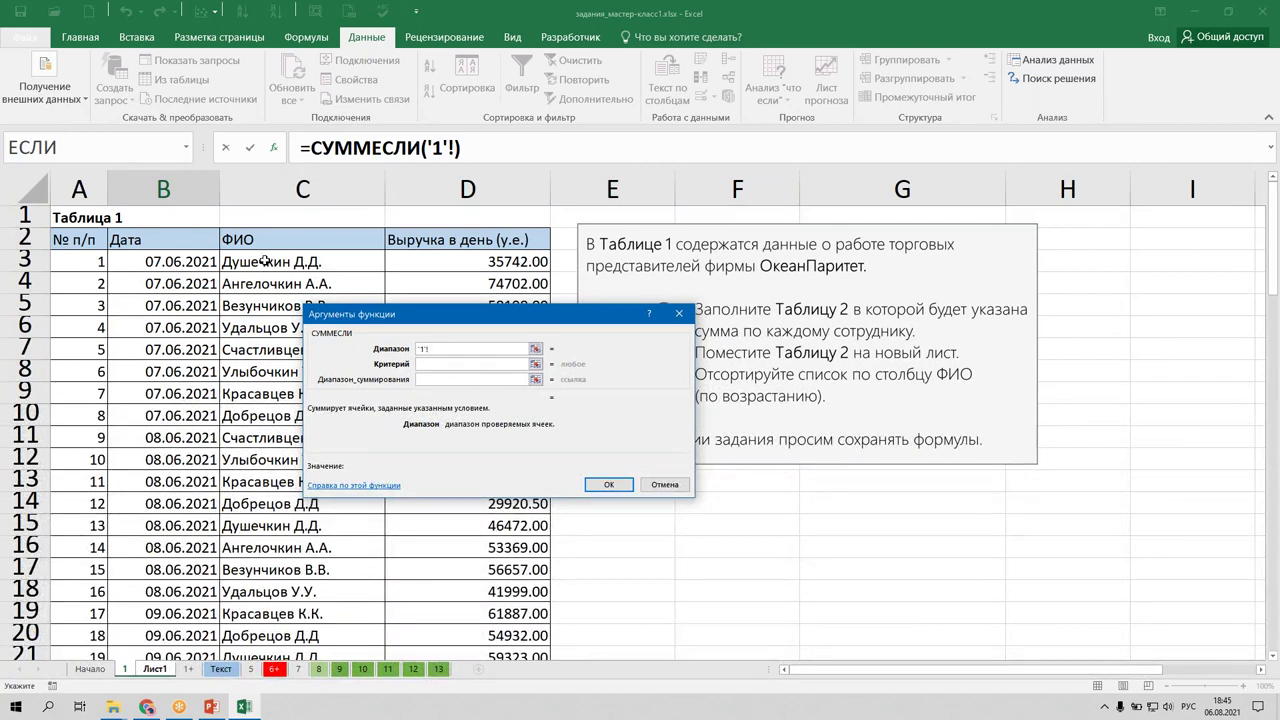
click(265, 260)
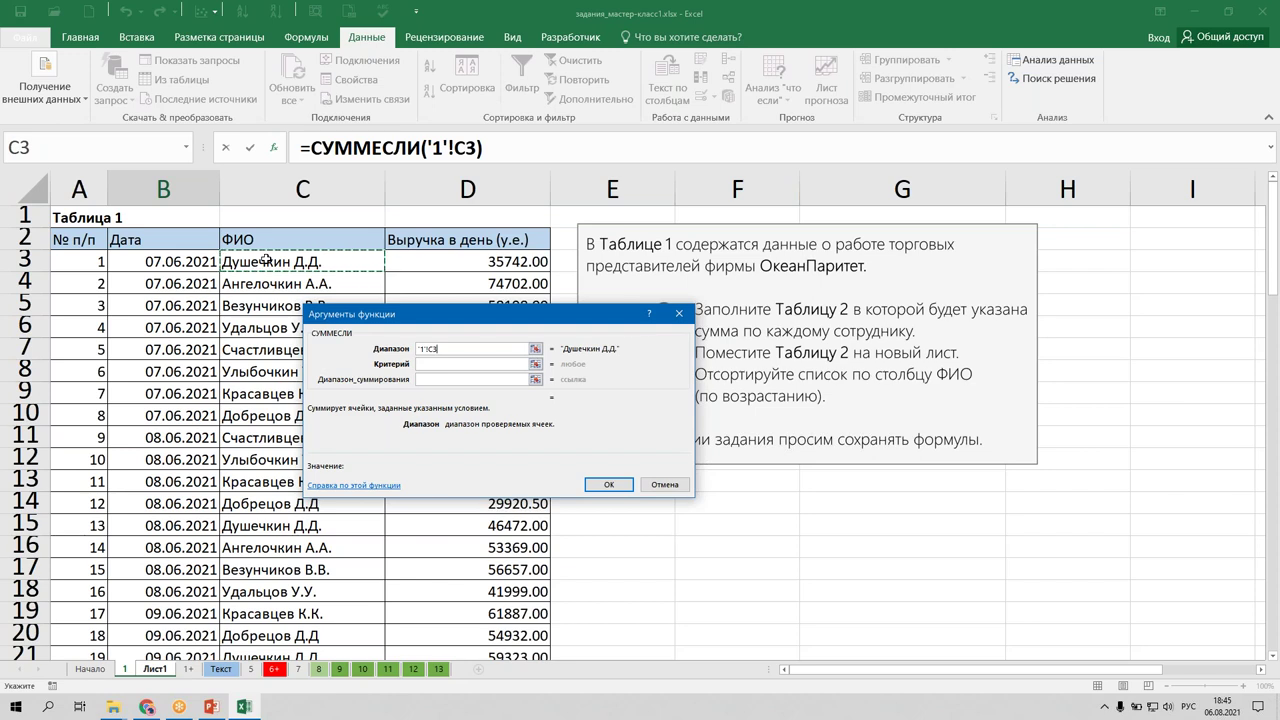
key(shift+Right)
key(shift+Left)
key(ctrl+shift+Down)
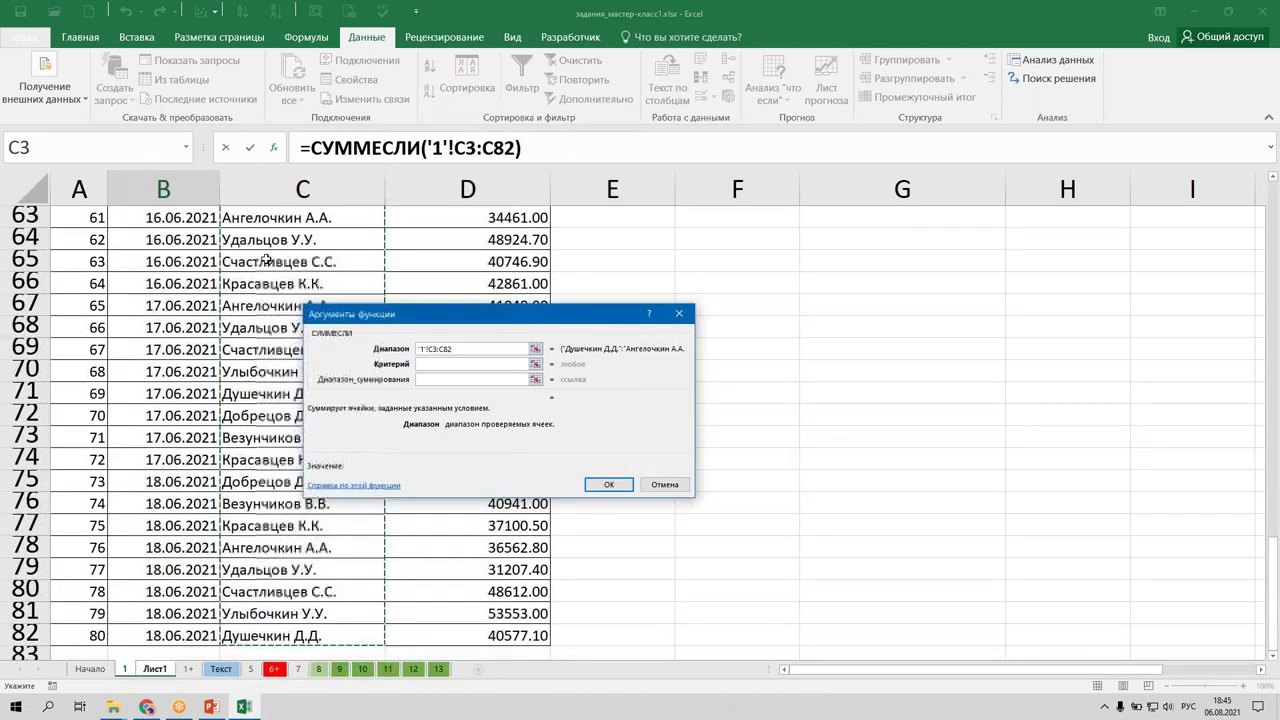
Set criterion A2 and sum range '1'!D3:D82, confirm, and copy the formula down to B9.
click(433, 363)
click(154, 668)
click(86, 241)
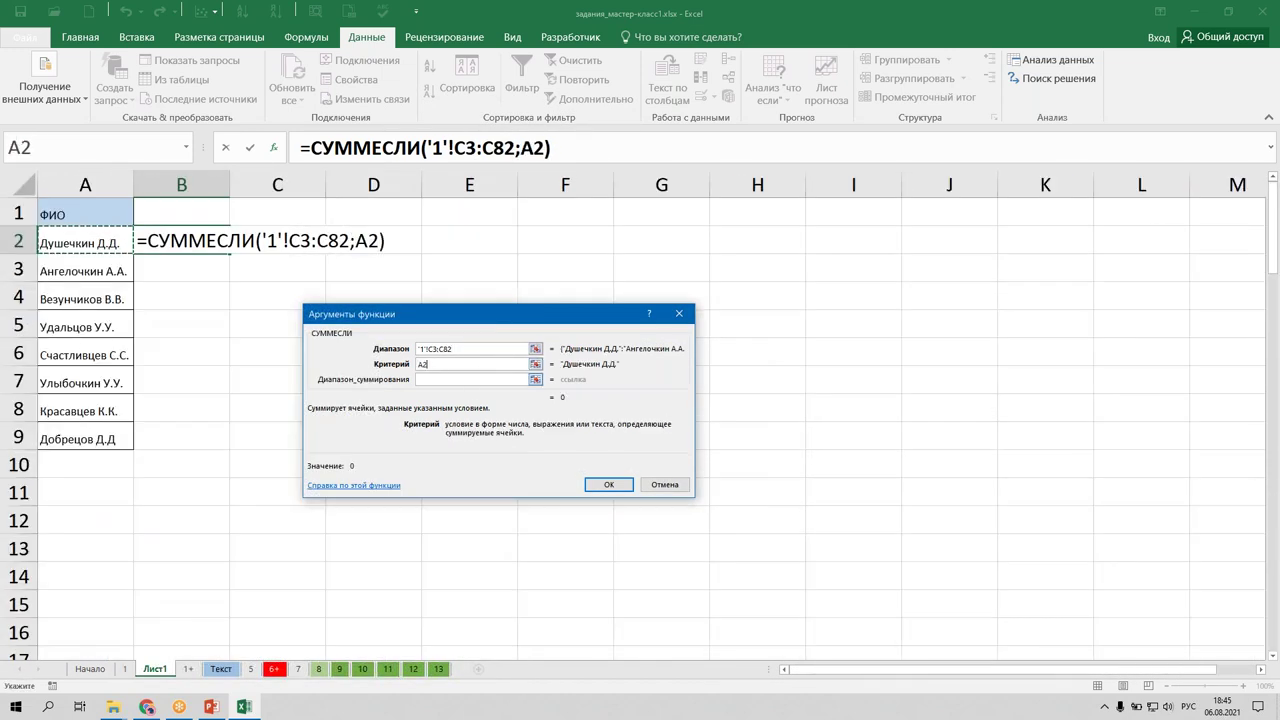
click(445, 379)
click(188, 669)
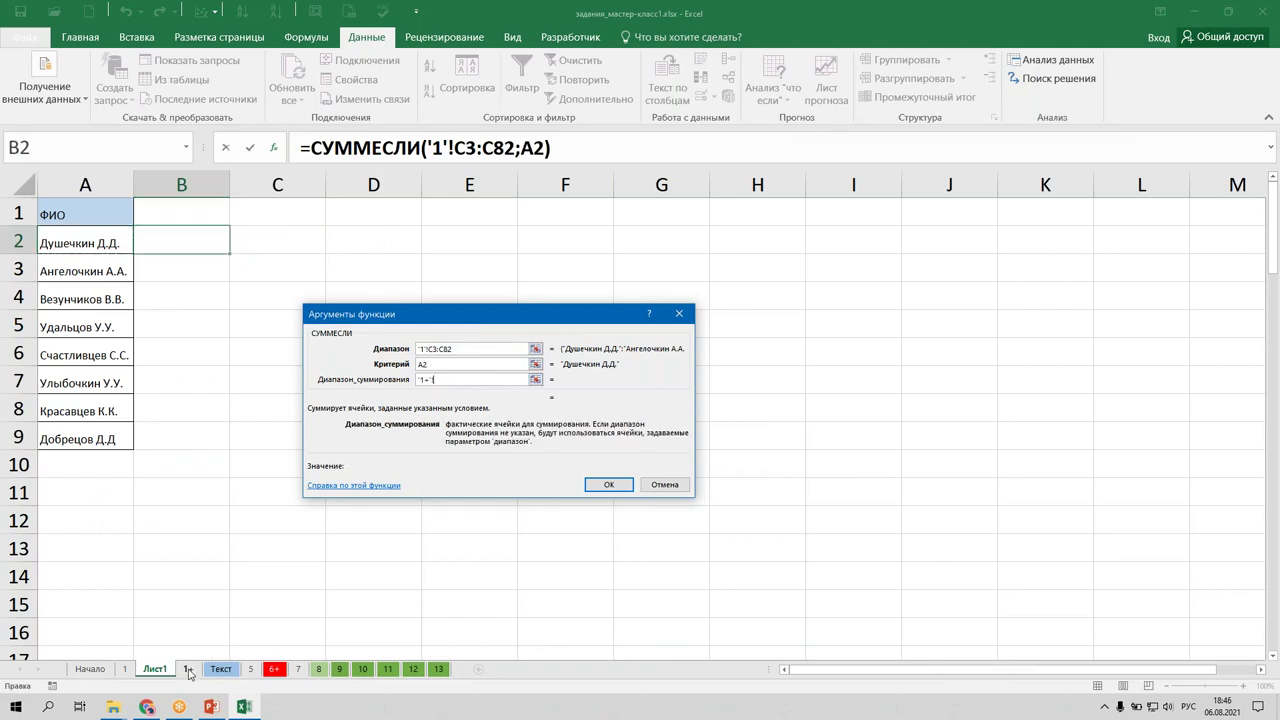
click(127, 669)
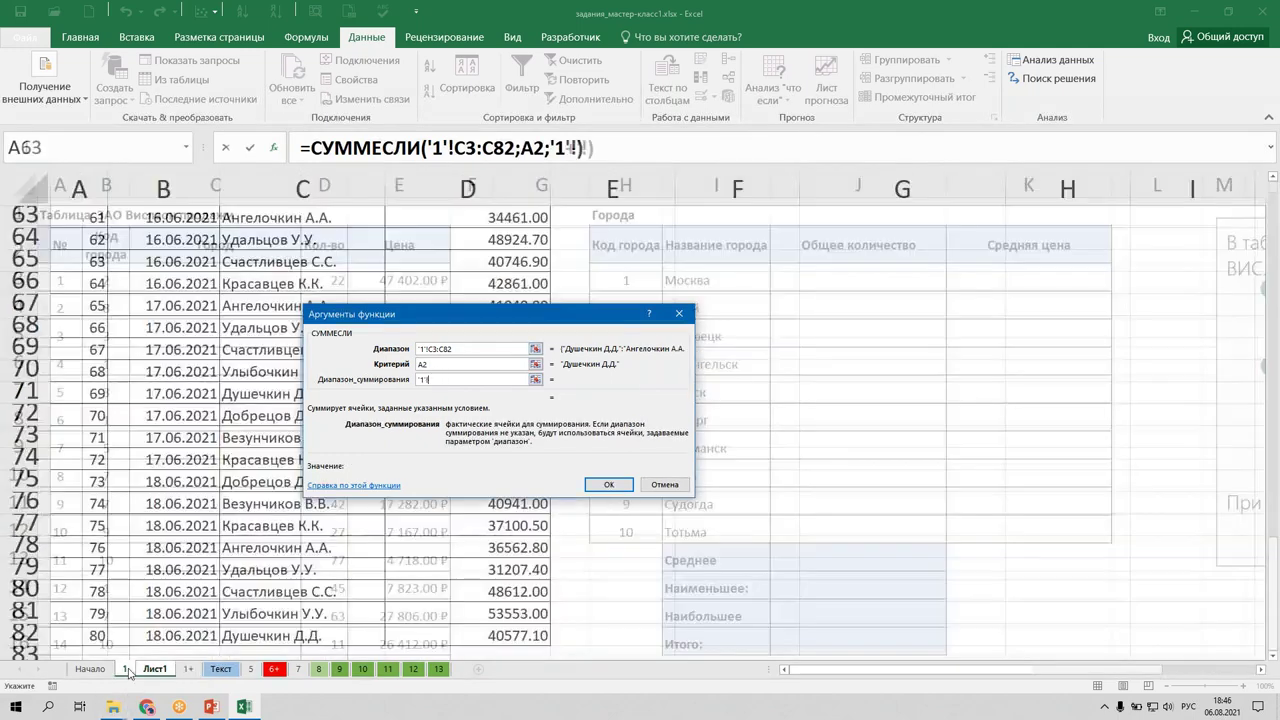
scroll(598, 286, up, 15)
scroll(586, 289, up, 6)
click(512, 262)
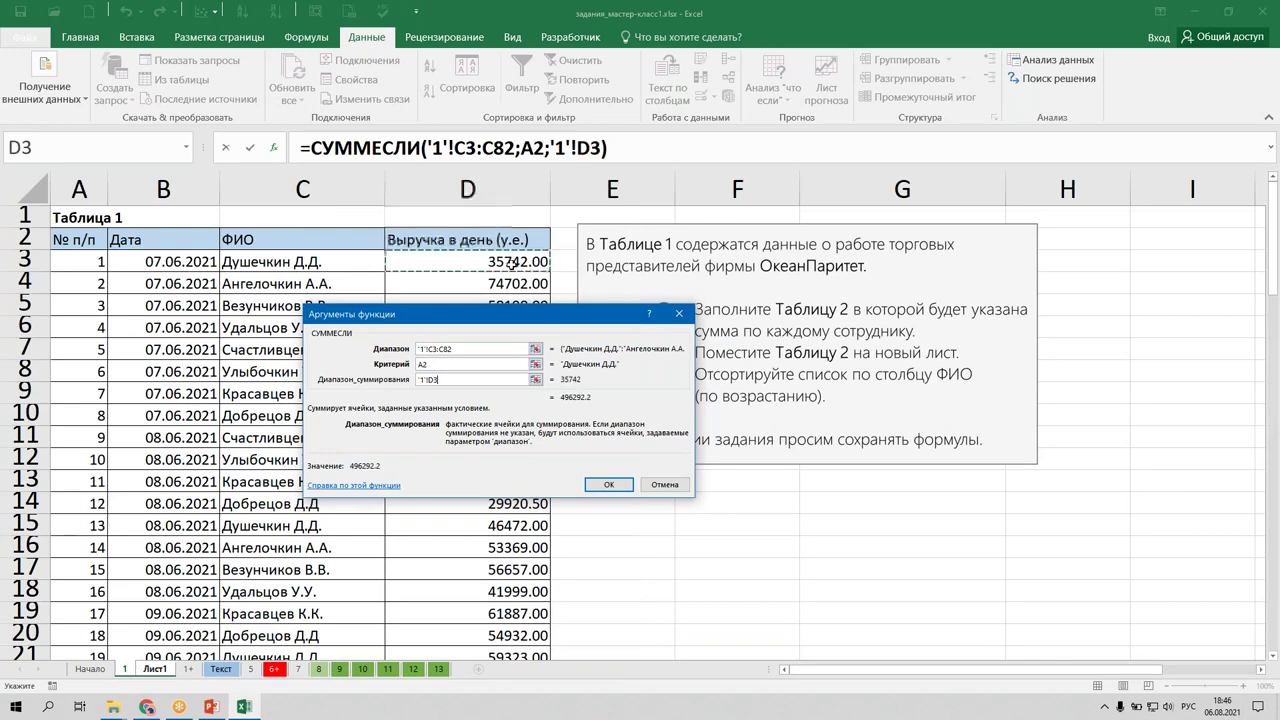
key(ctrl+shift+Down)
key(Return)
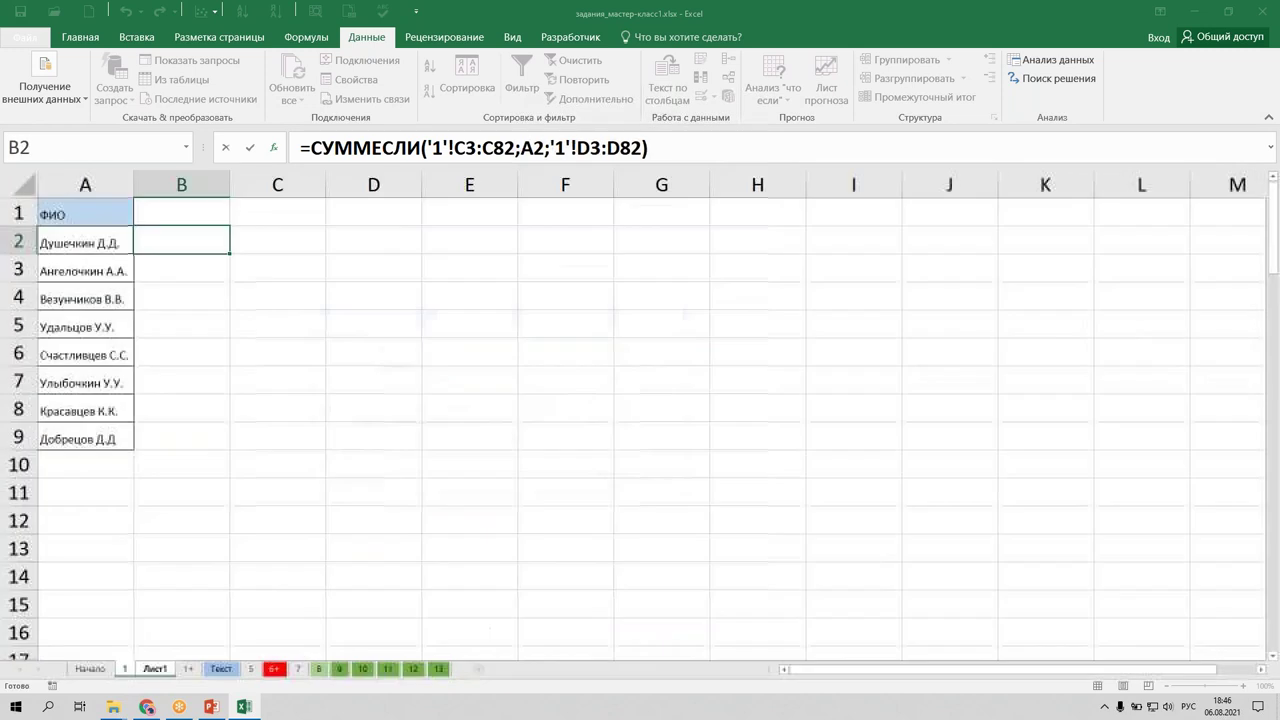
double_click(231, 253)
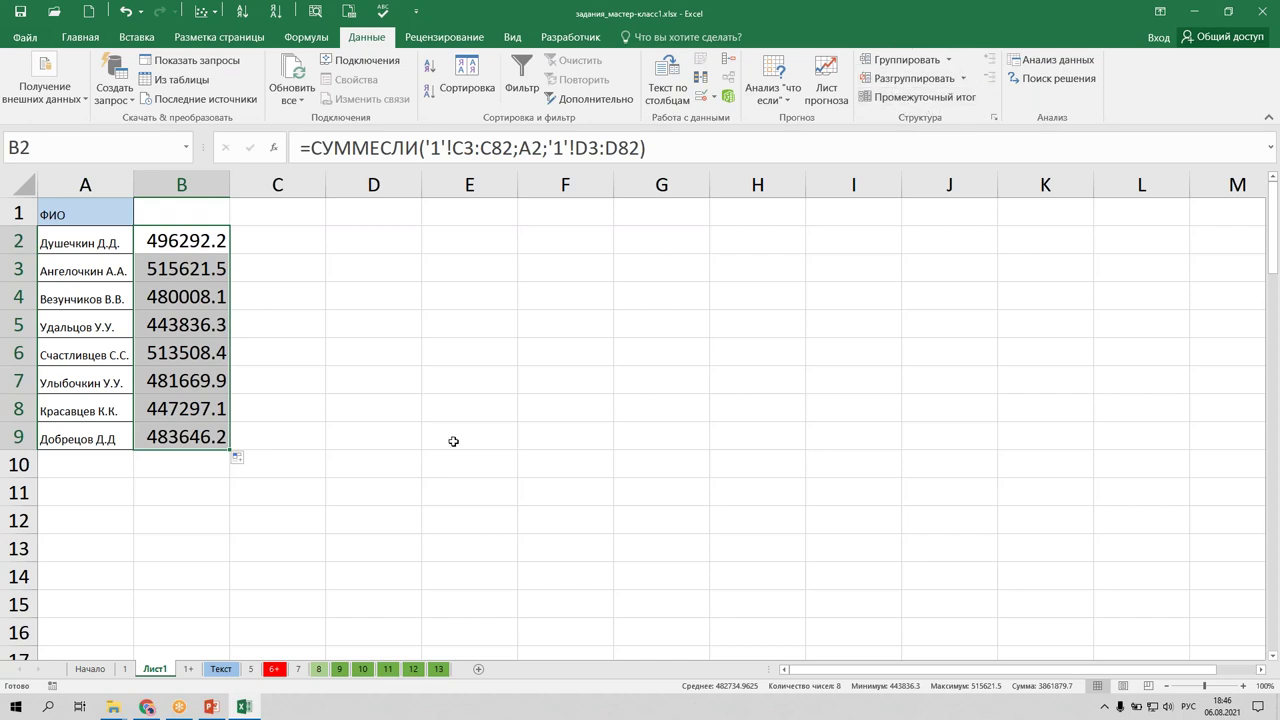
Deselect the Лист1 totals by choosing an empty cell, then return to sheet 1.
click(291, 507)
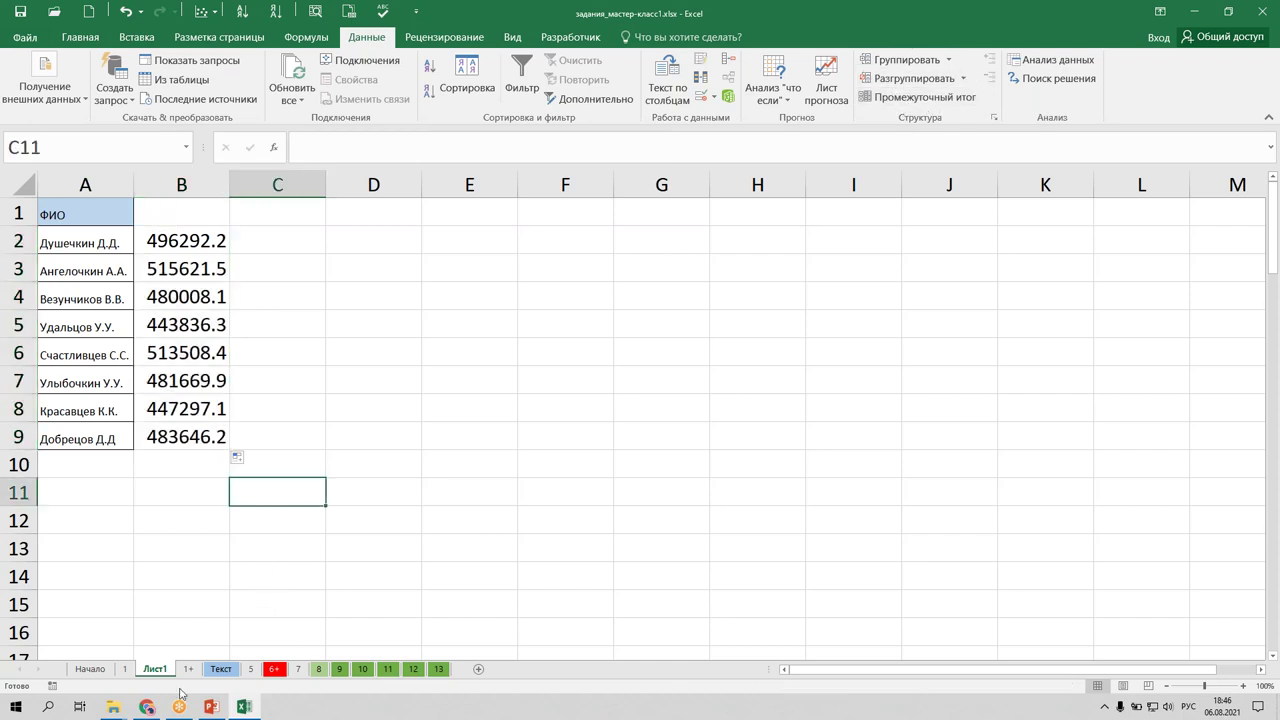
click(125, 669)
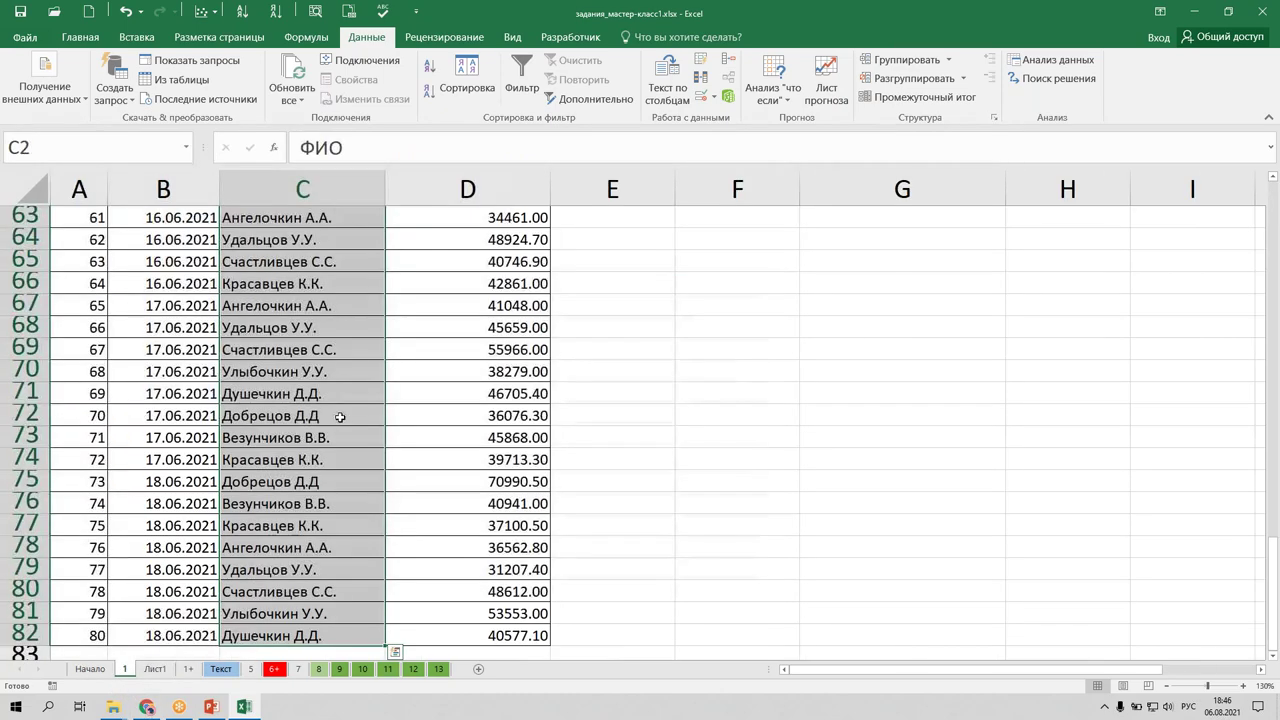
From a cell in Таблица 1, insert a Сводная таблица on a new sheet, Лист2.
click(322, 398)
scroll(322, 400, up, 7)
scroll(322, 400, up, 14)
click(302, 288)
click(316, 412)
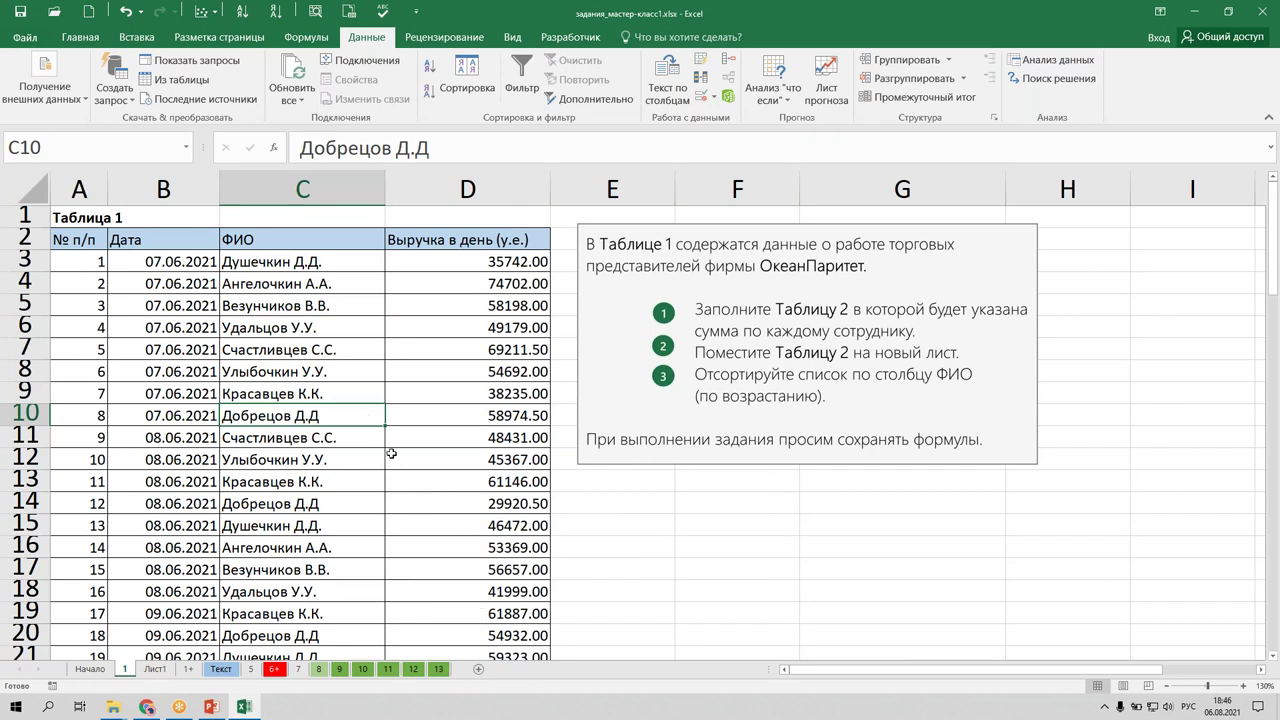
click(133, 40)
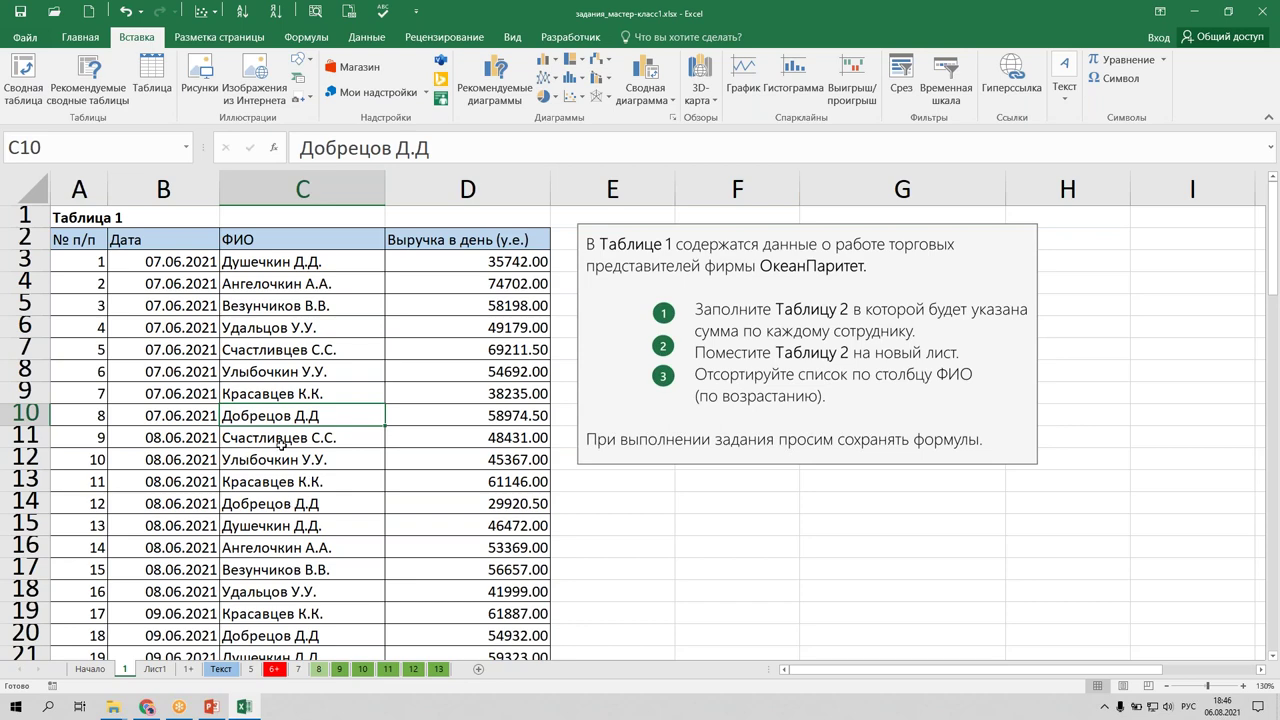
click(22, 84)
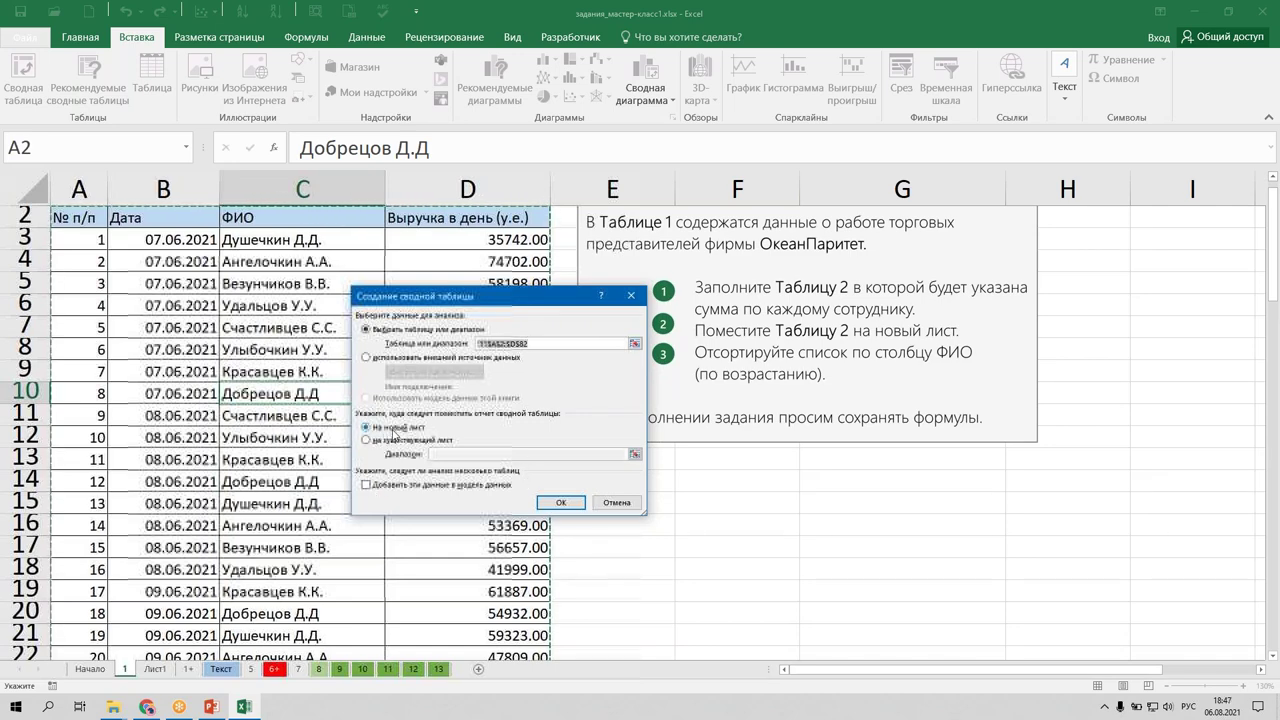
click(546, 507)
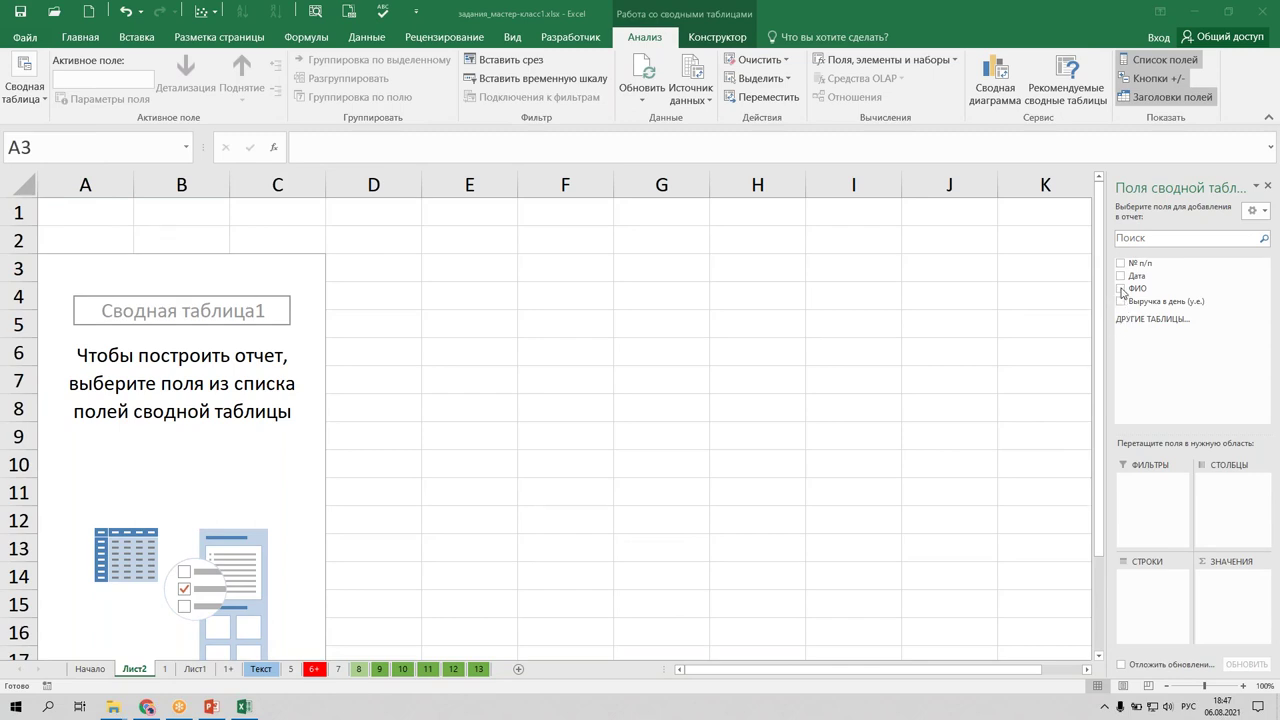
Add 'Выручка в день (у.е.)' and 'ФИО' to the pivot table, then close the field list.
click(1121, 301)
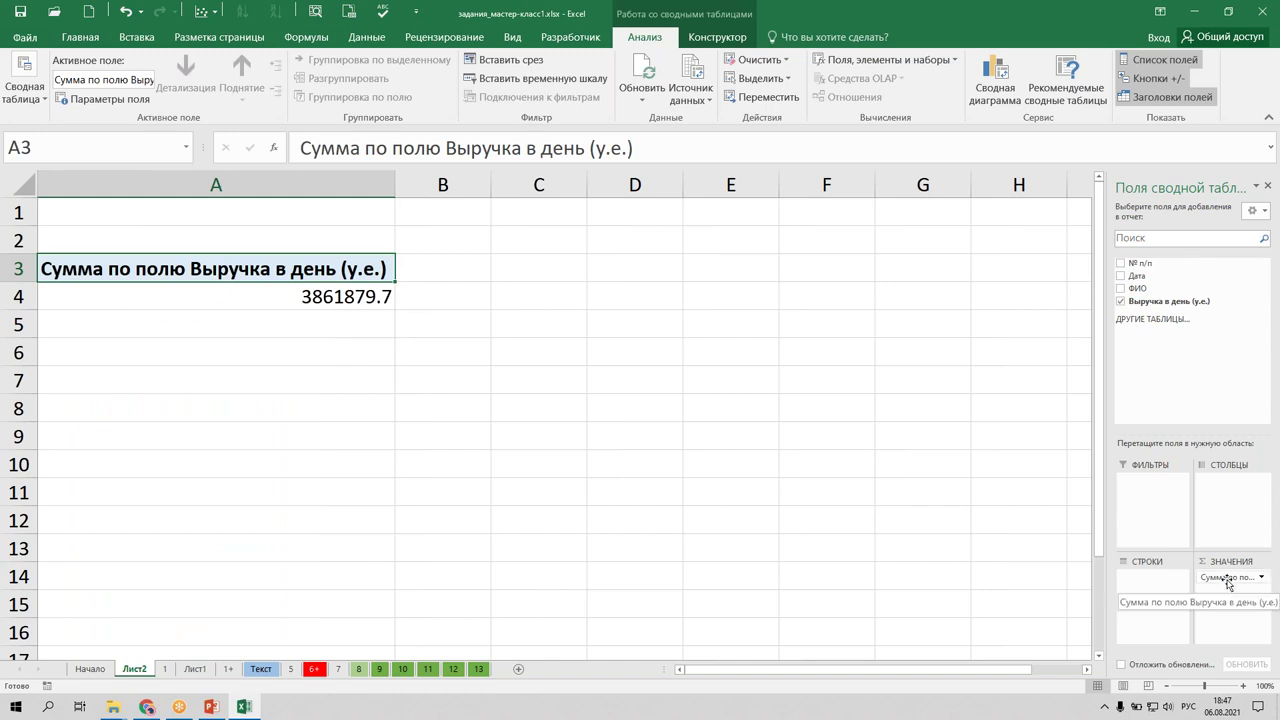
click(1121, 288)
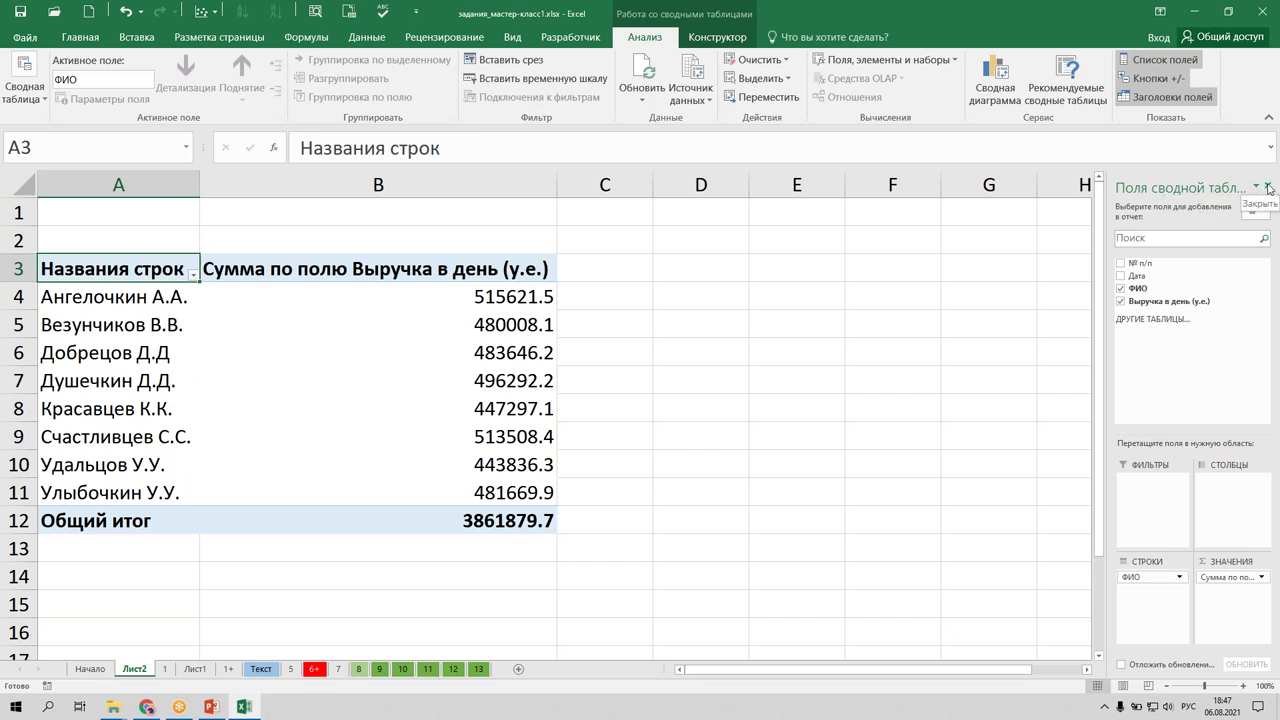
click(470, 355)
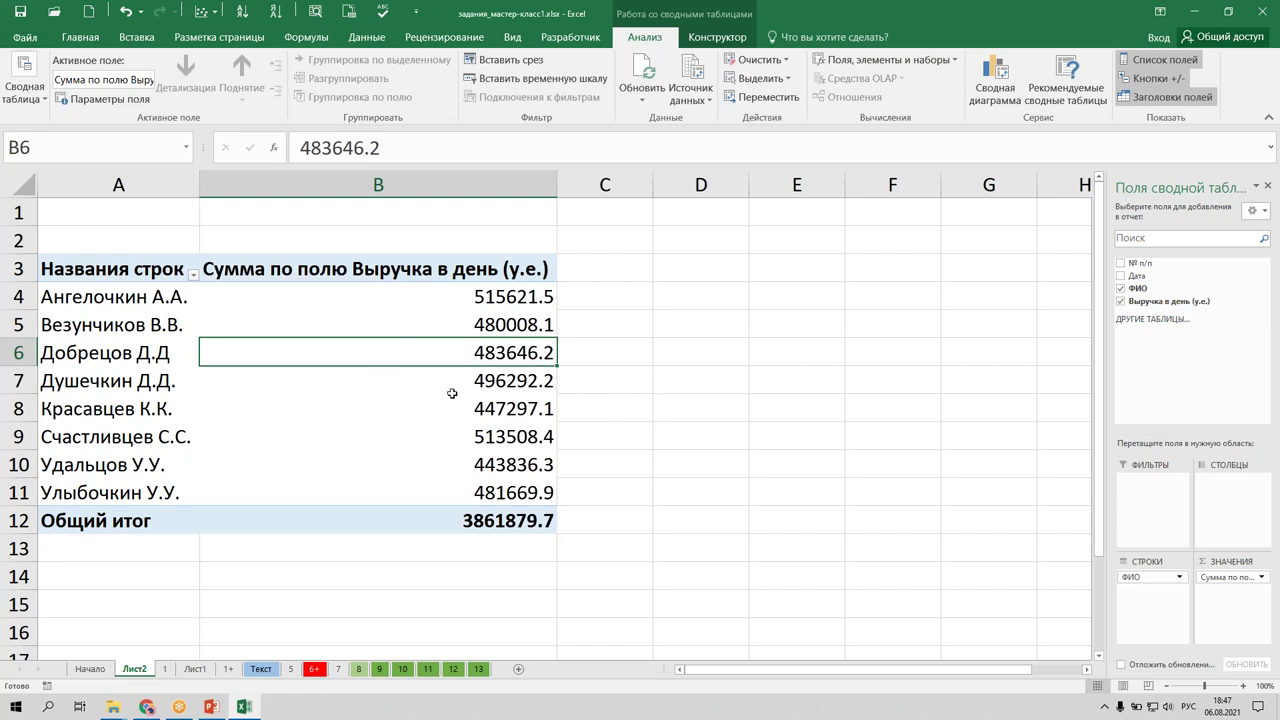
click(1267, 186)
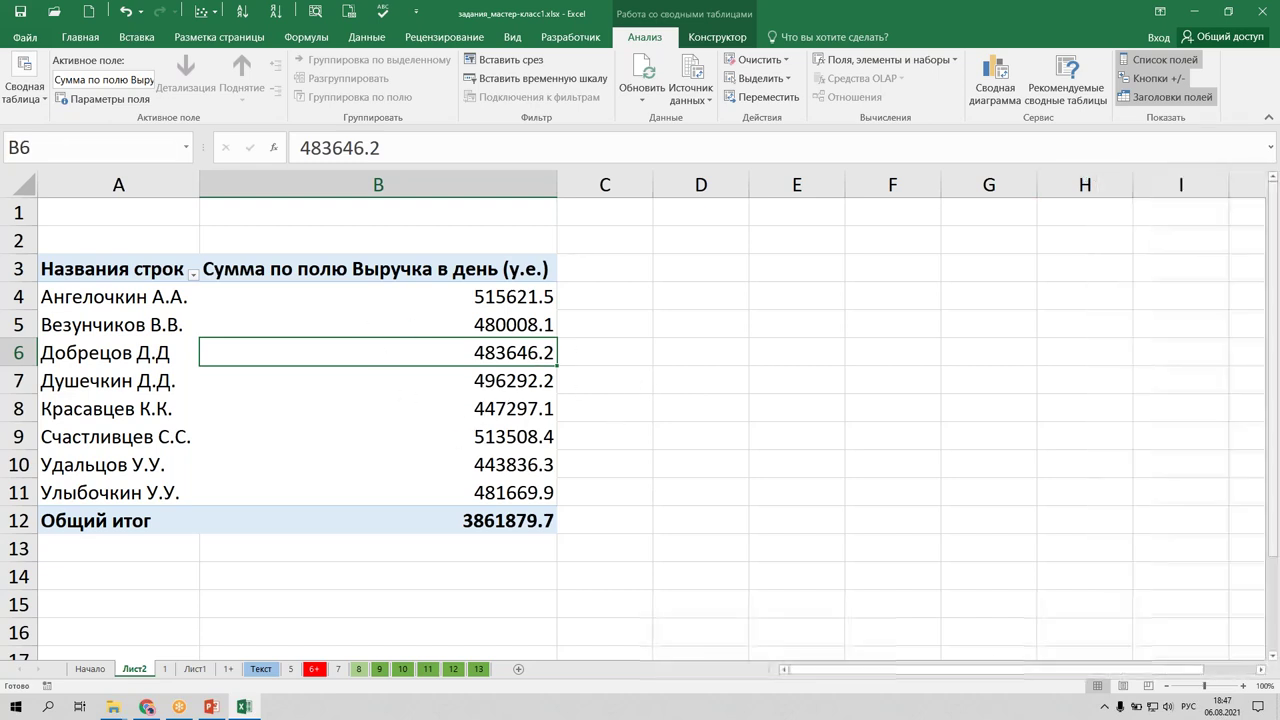
Flip through the Начало and Лист2 sheets, ending on sheet 1 with the source data.
click(90, 669)
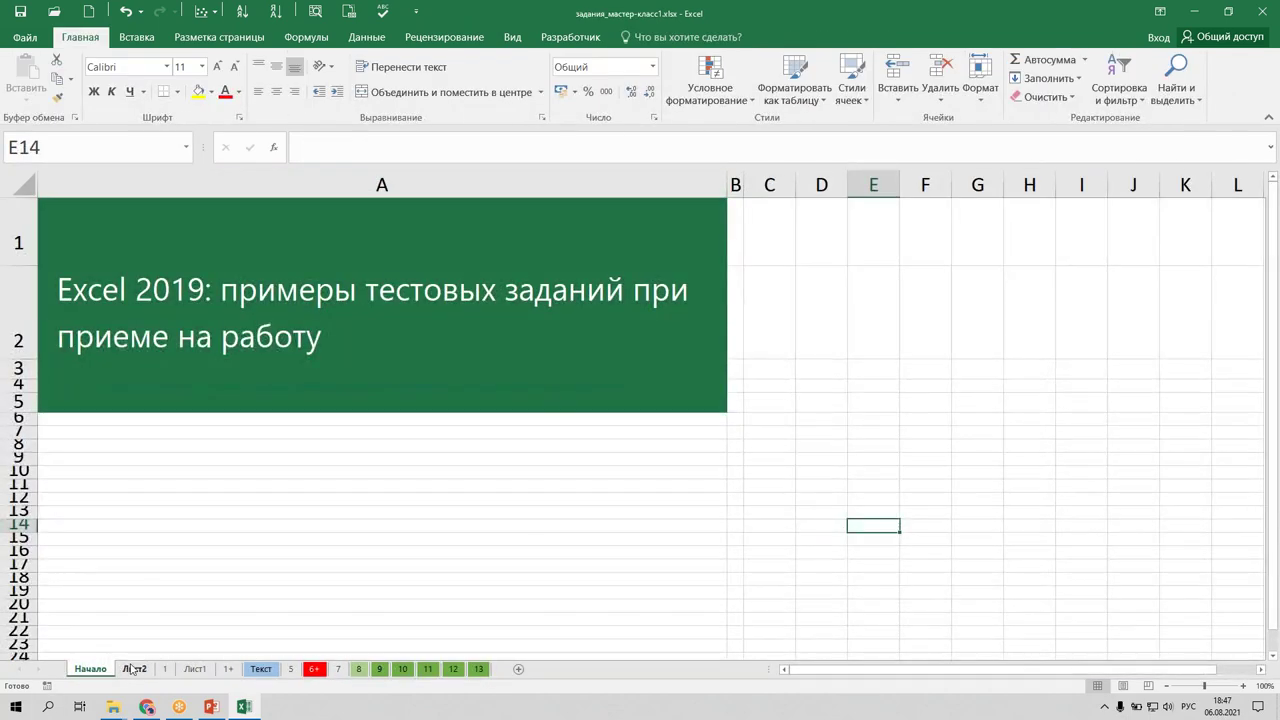
click(134, 669)
click(166, 669)
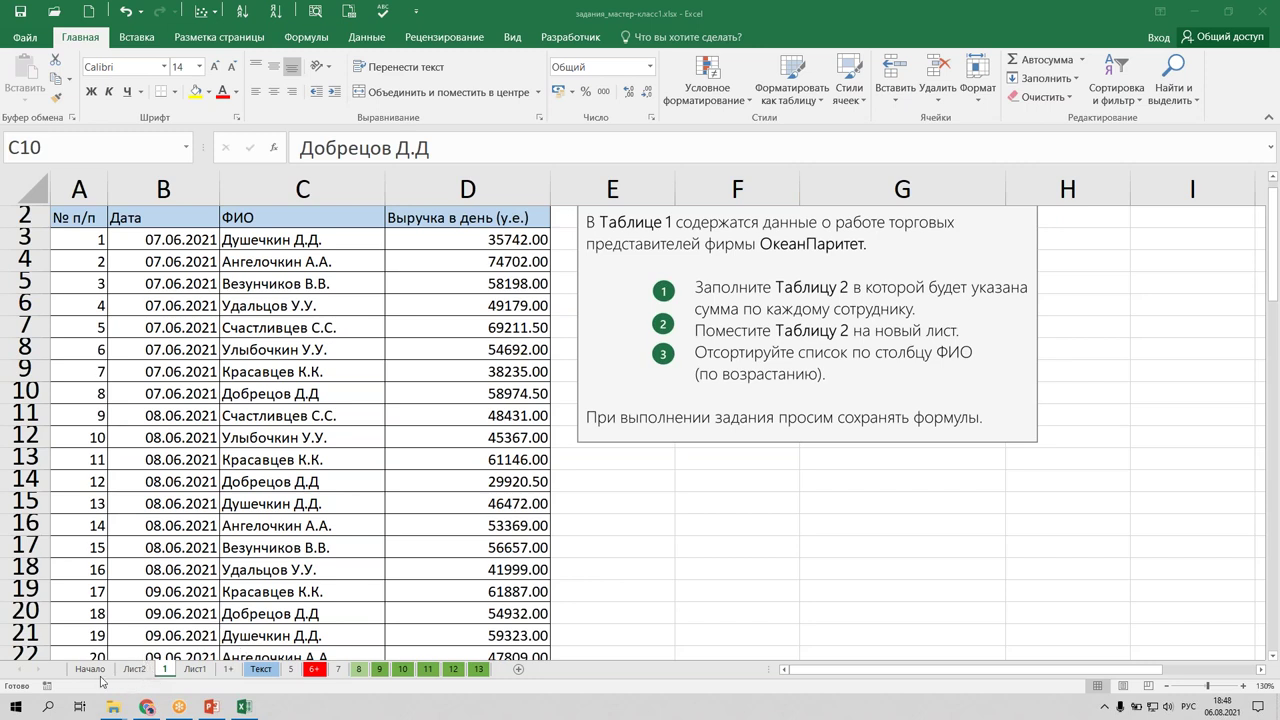
Sort the Лист1 name list from А to Я, then go to sheet 1+.
click(186, 669)
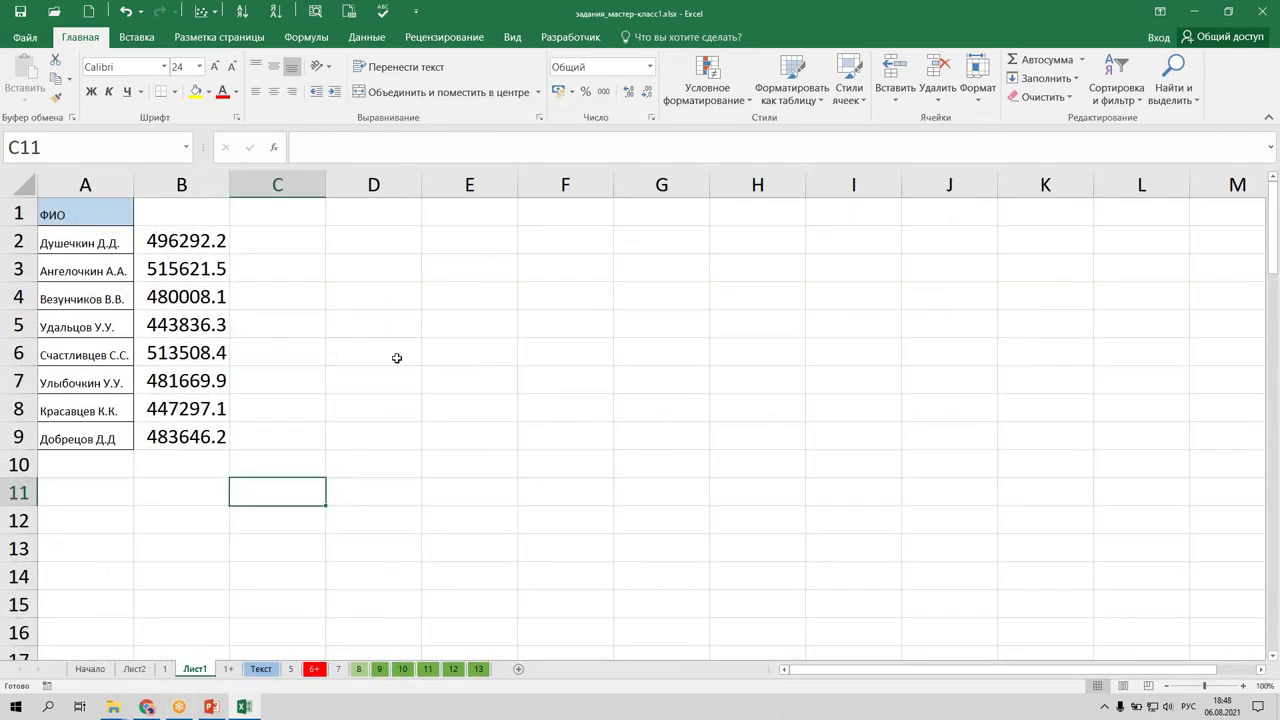
click(57, 299)
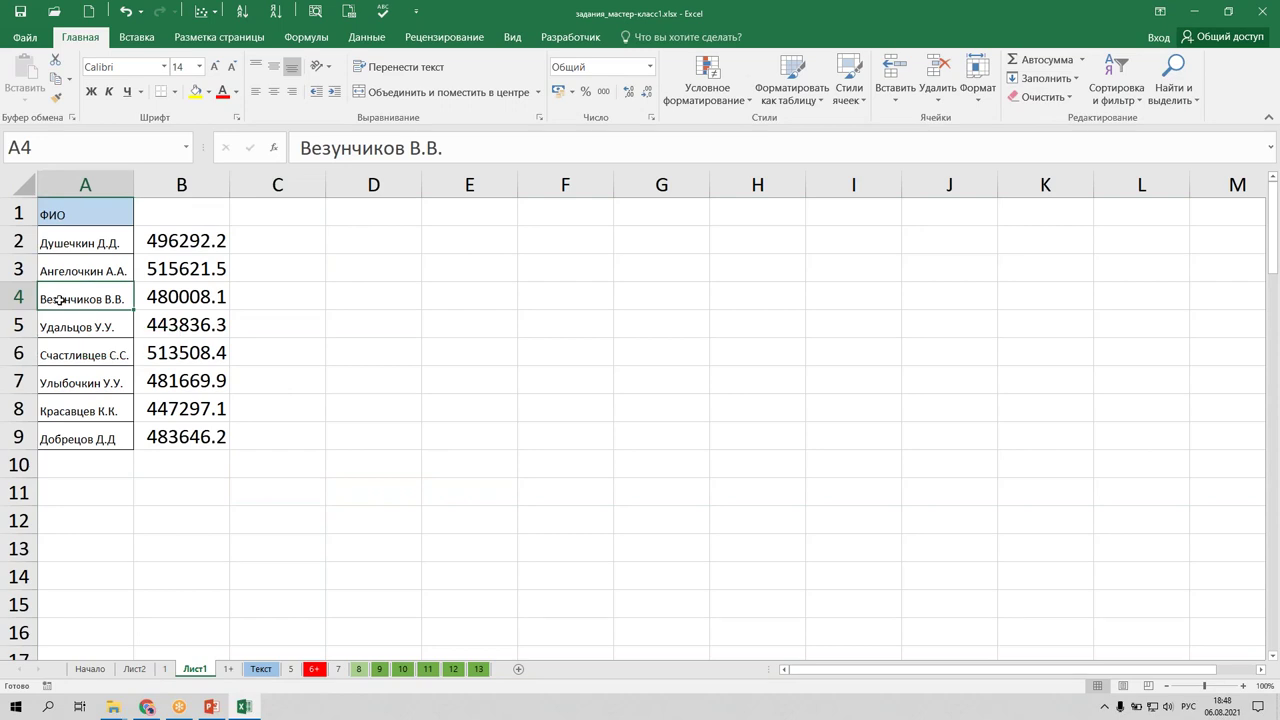
click(243, 12)
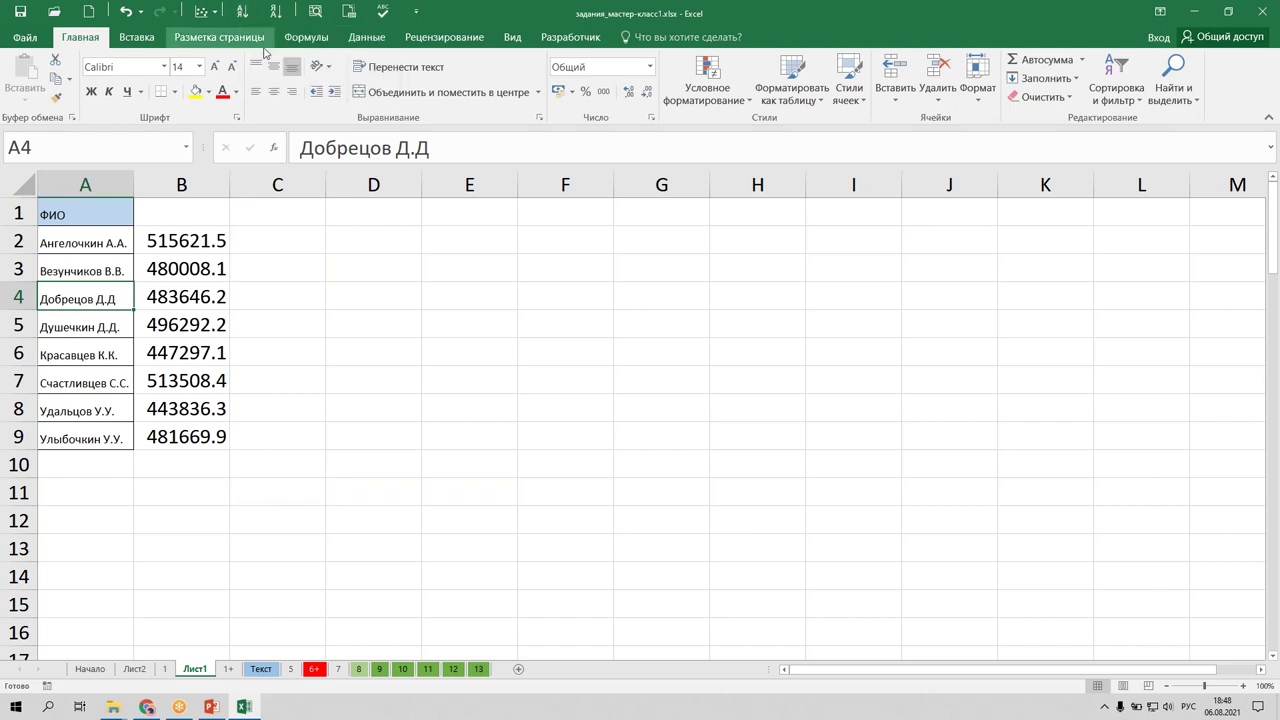
click(461, 302)
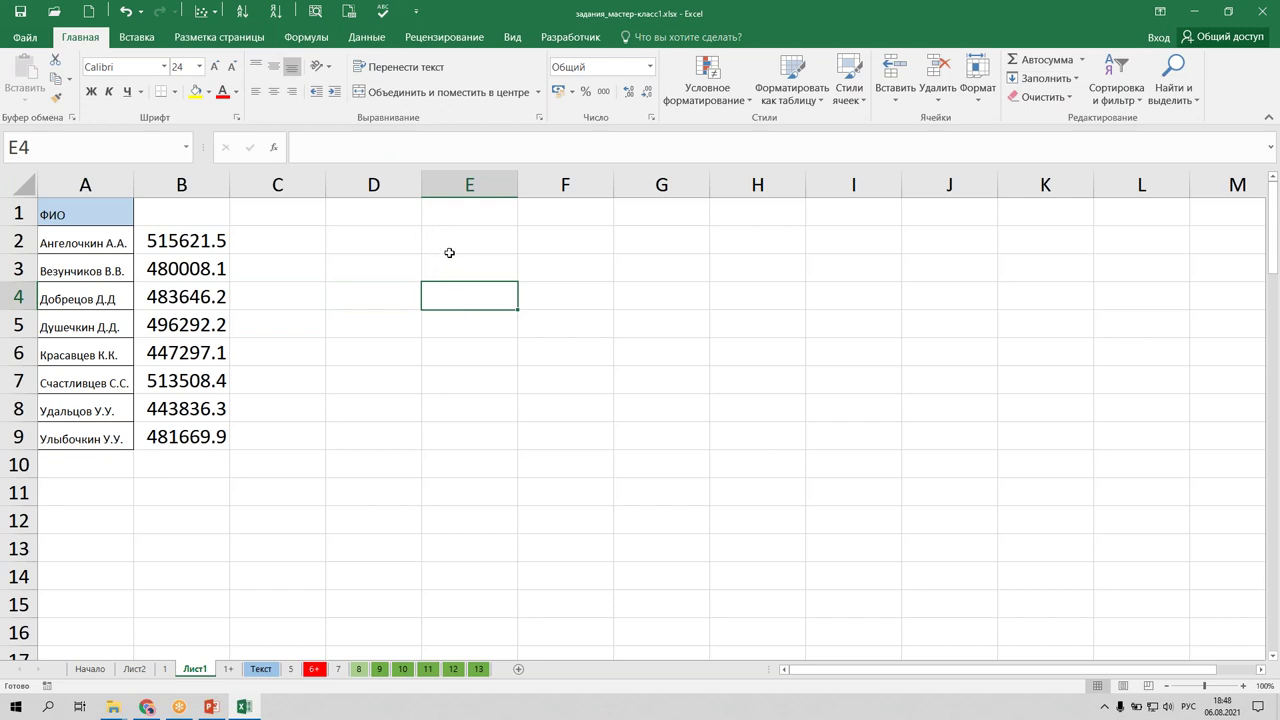
click(228, 668)
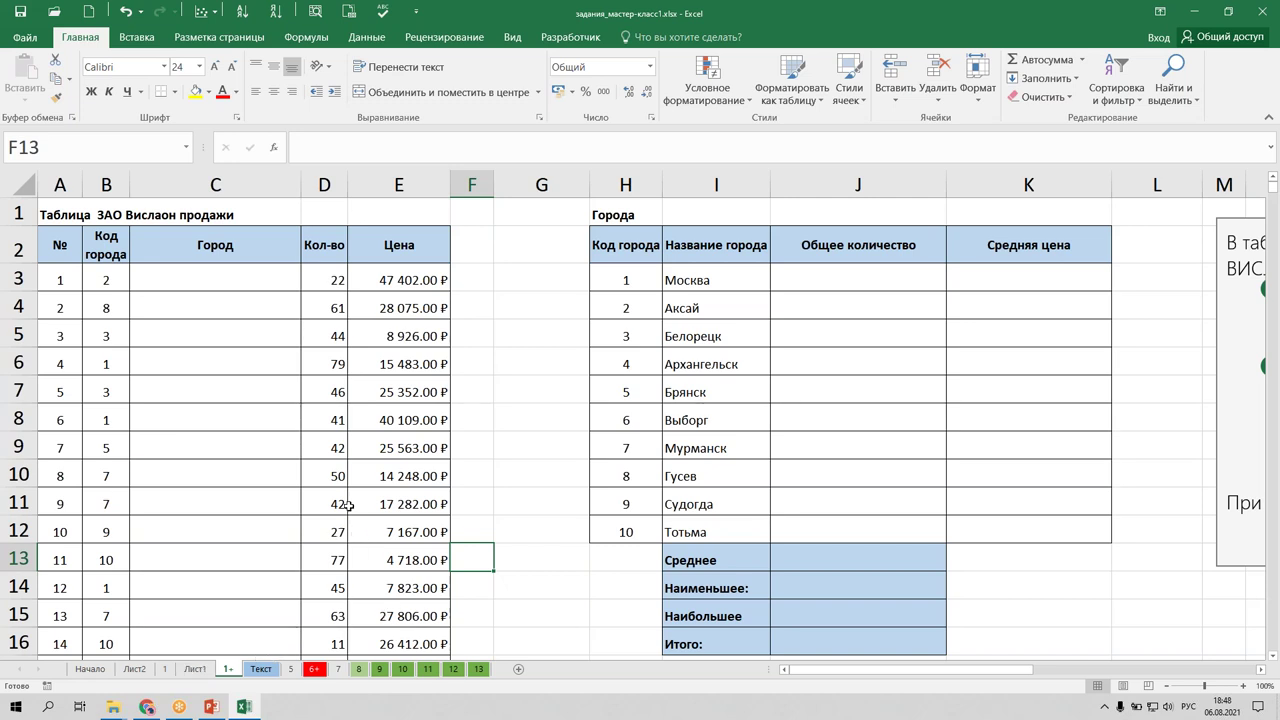
Select Город cell C3 and scroll through the ЗАО Вислаон sales table, returning to the top.
click(185, 281)
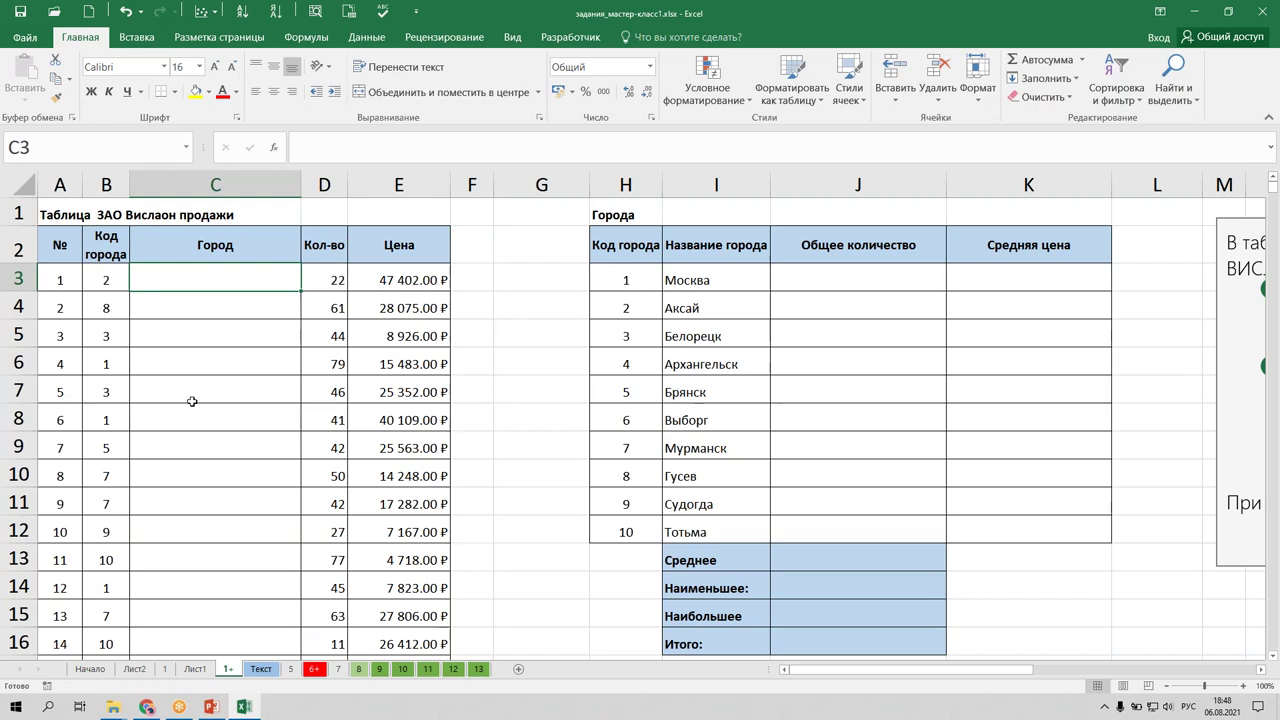
scroll(185, 275, down, 1)
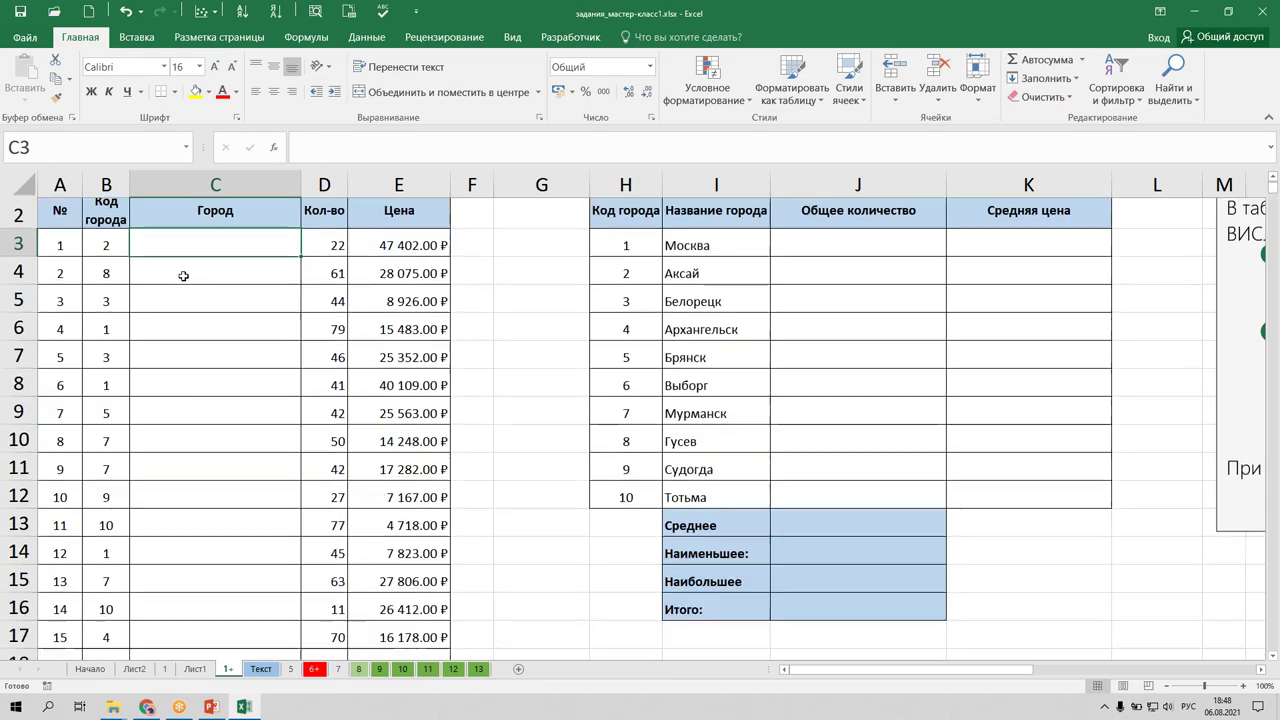
scroll(184, 277, down, 6)
scroll(184, 277, down, 3)
scroll(183, 278, down, 3)
scroll(183, 278, down, 4)
scroll(183, 278, down, 1)
scroll(183, 280, down, 4)
scroll(183, 282, down, 4)
scroll(183, 282, down, 4)
scroll(183, 283, down, 7)
scroll(183, 284, down, 5)
scroll(183, 285, down, 3)
scroll(183, 285, down, 7)
scroll(183, 286, down, 5)
scroll(183, 286, down, 4)
scroll(183, 287, down, 4)
scroll(183, 287, down, 6)
scroll(183, 287, down, 5)
scroll(183, 287, down, 4)
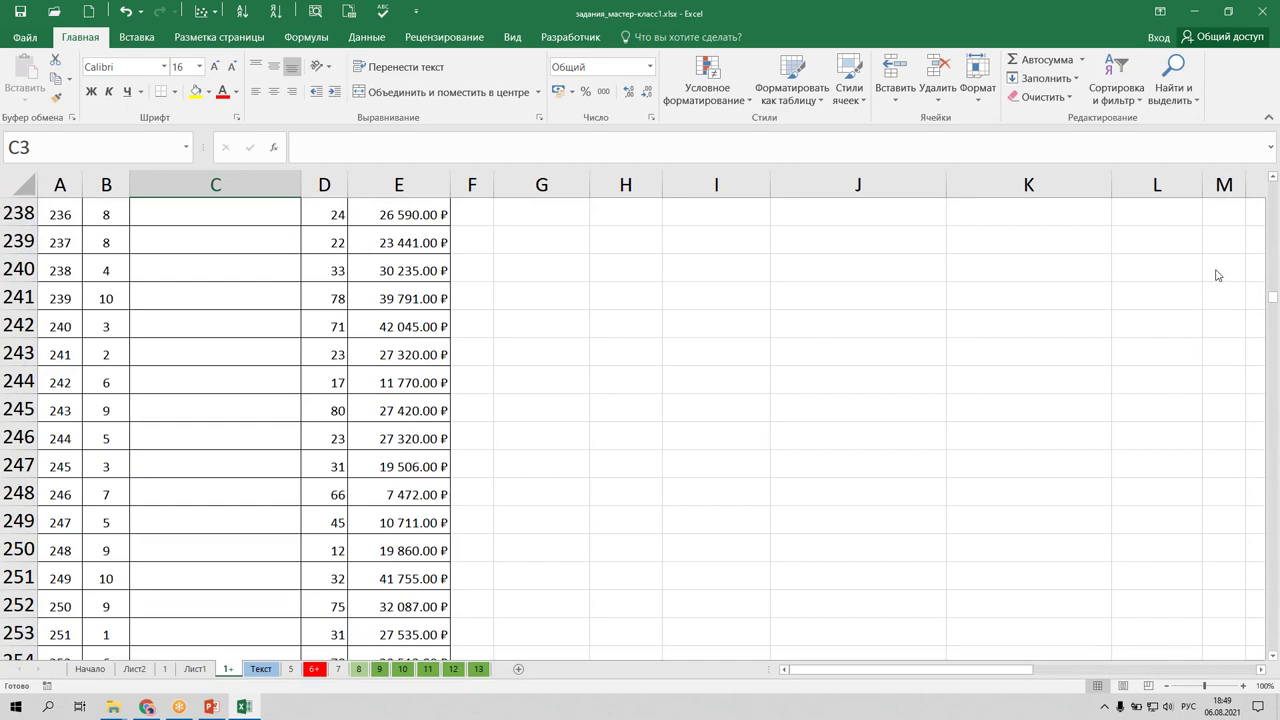
drag(1274, 300, 1274, 190)
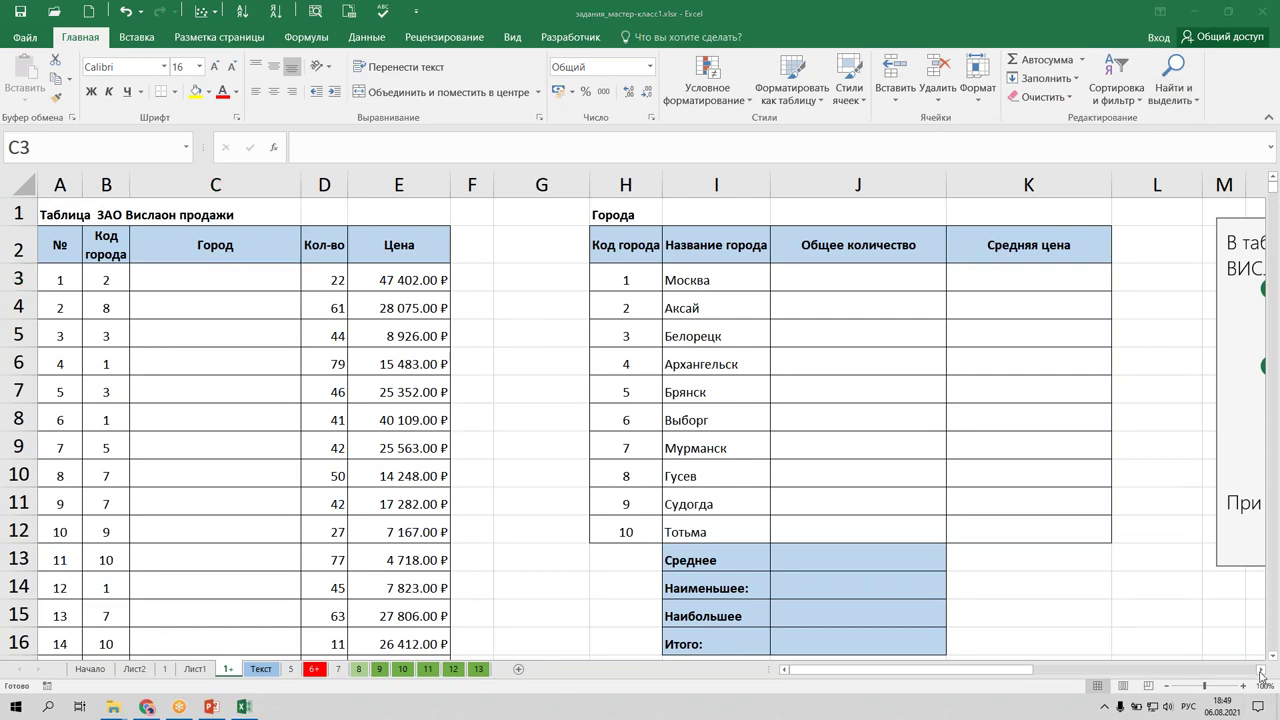
click(1262, 672)
scroll(1262, 672, right, 4)
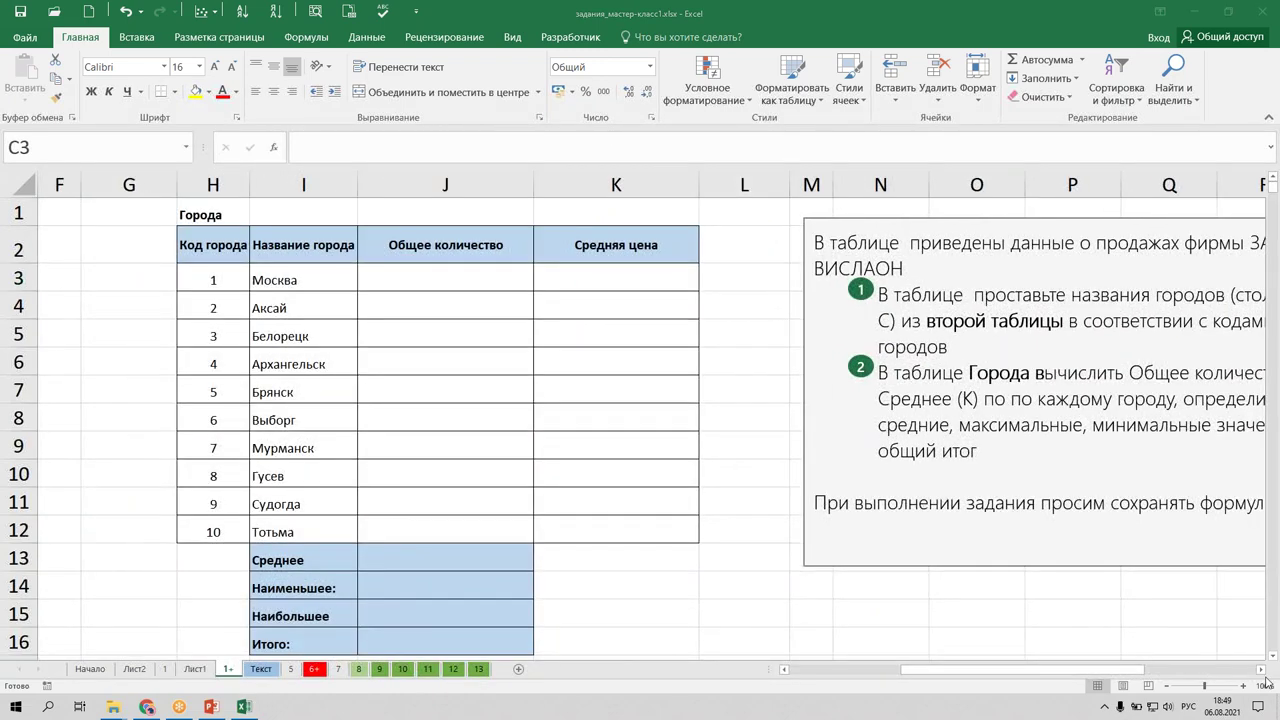
click(1262, 672)
click(1262, 672)
click(1262, 672)
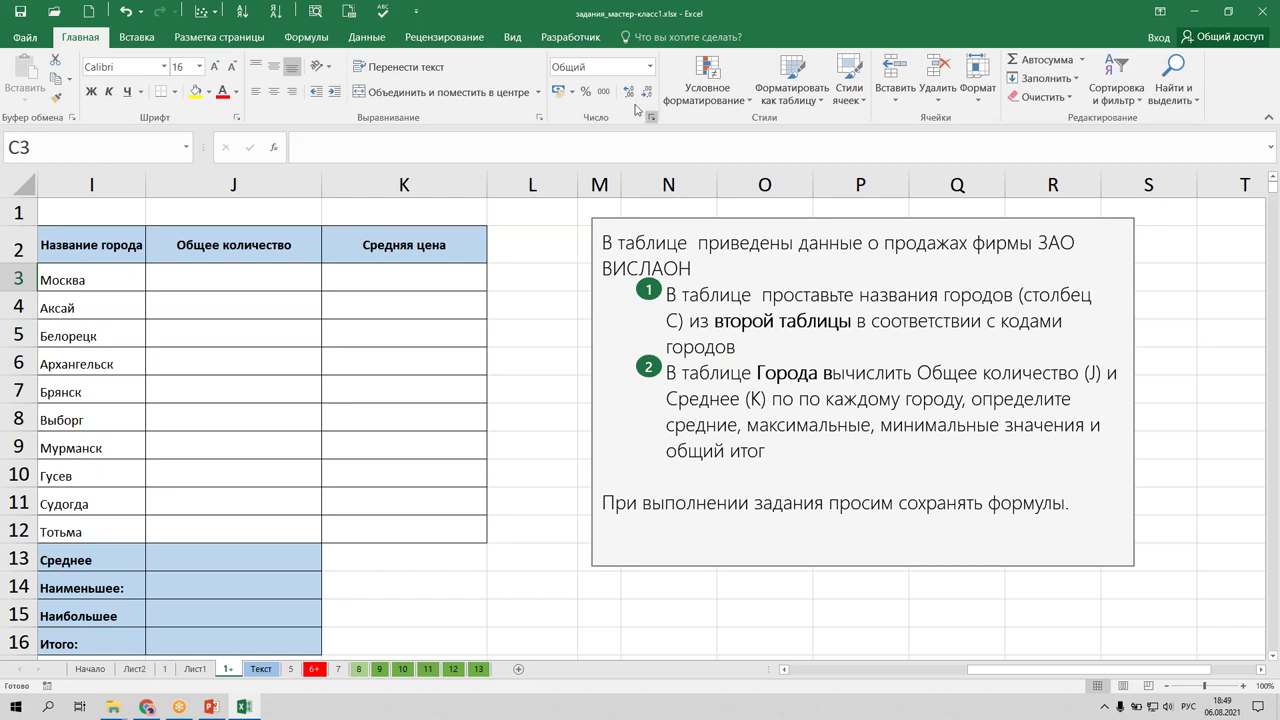
click(1170, 678)
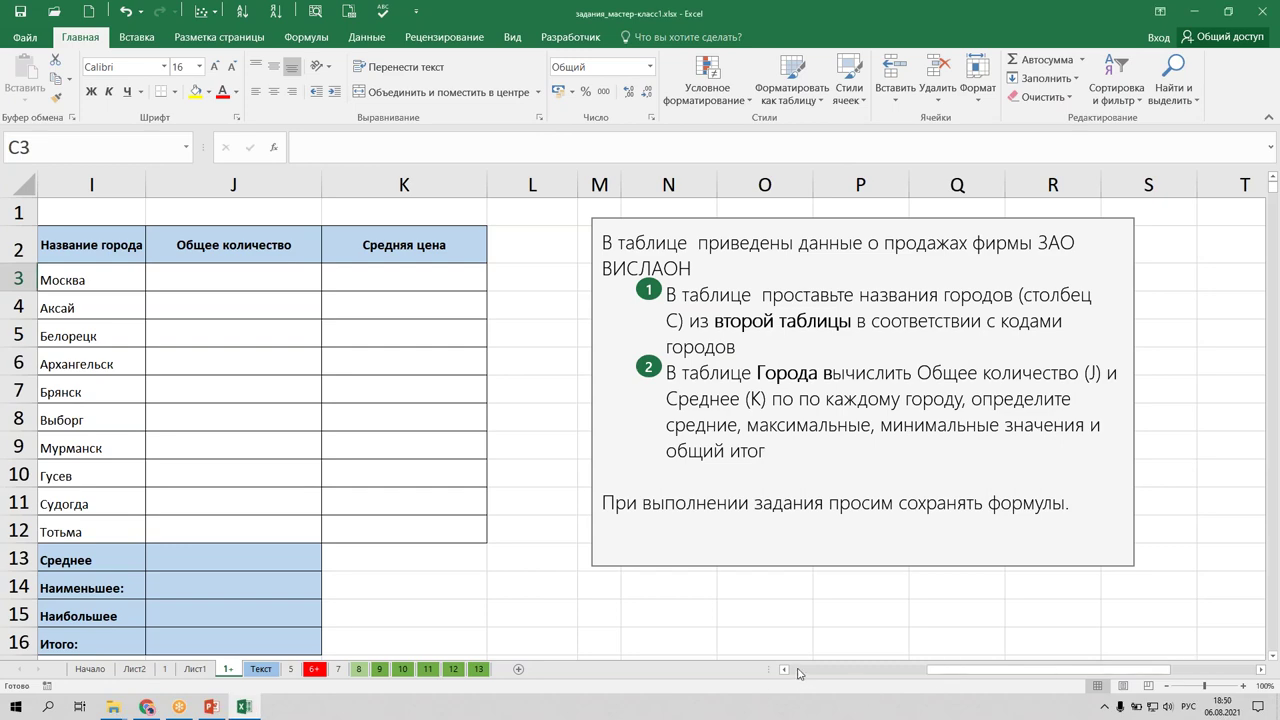
scroll(800, 672, left, 8)
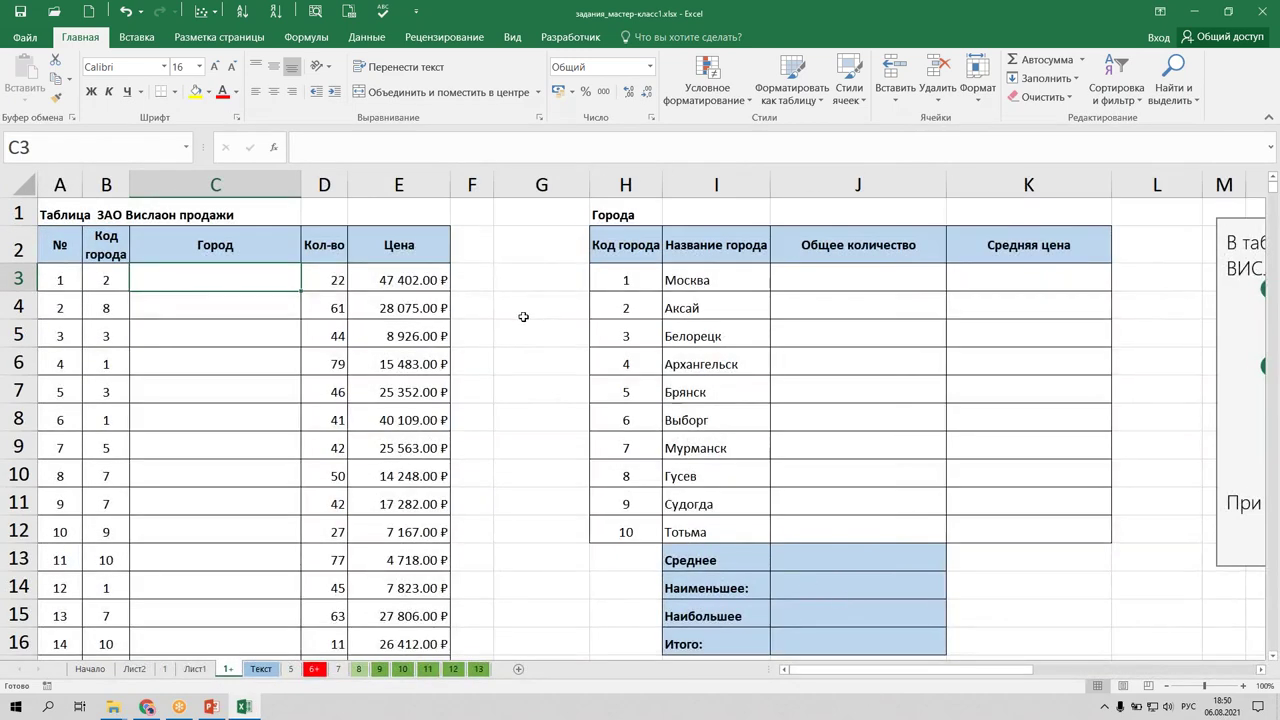
Insert the ВПР function into cell C3 from the recently used functions.
click(276, 149)
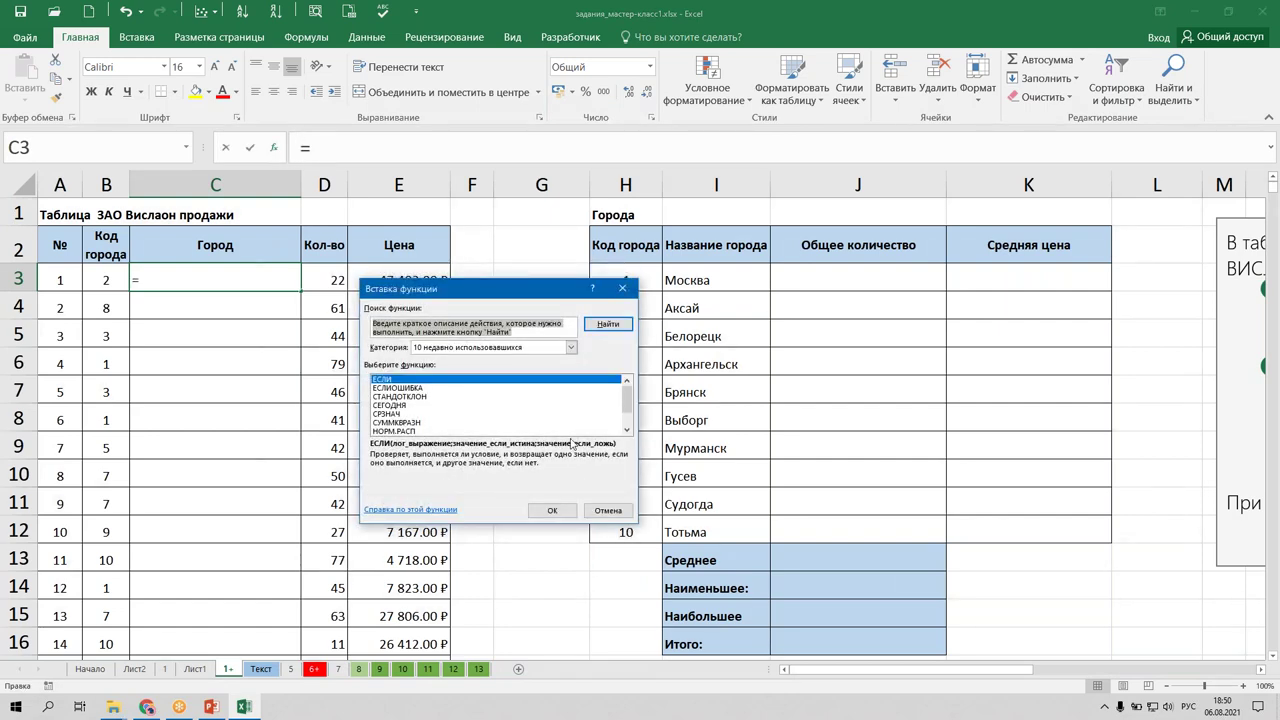
click(627, 429)
click(393, 431)
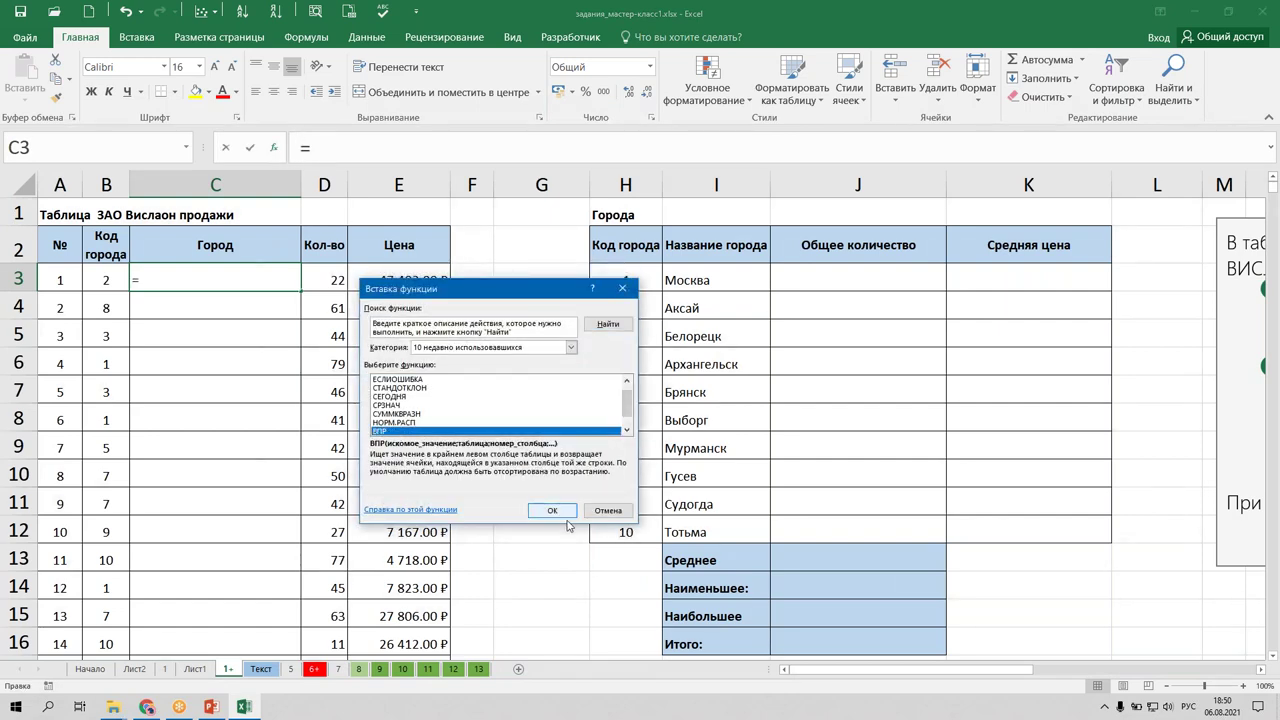
click(553, 510)
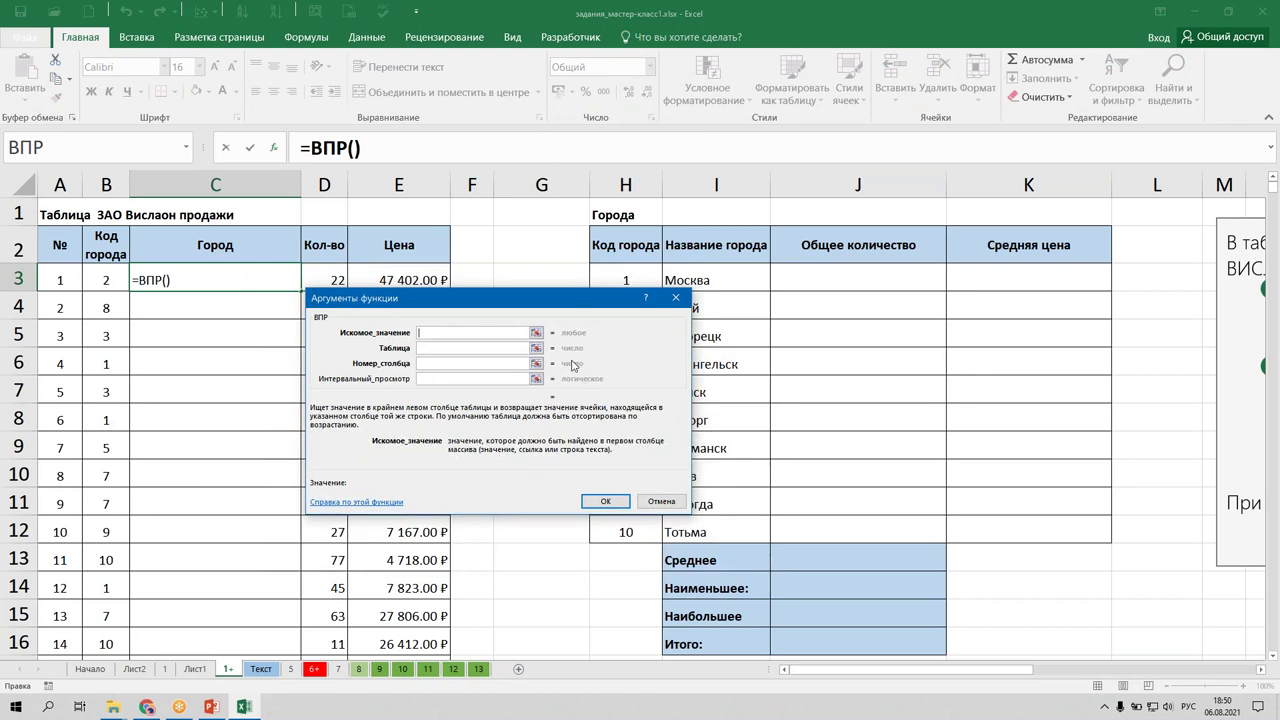
Set the lookup value to B3 and the table to the absolute range $H$3:$I$12.
drag(565, 310, 478, 335)
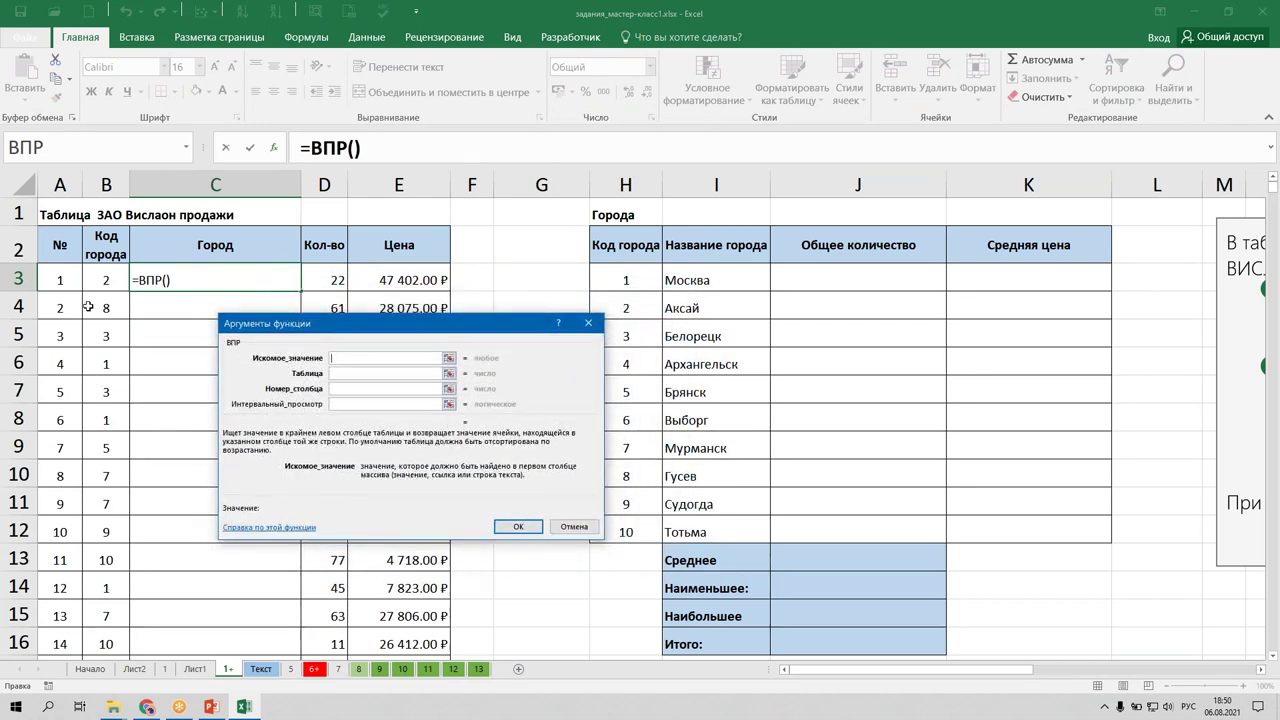
click(100, 275)
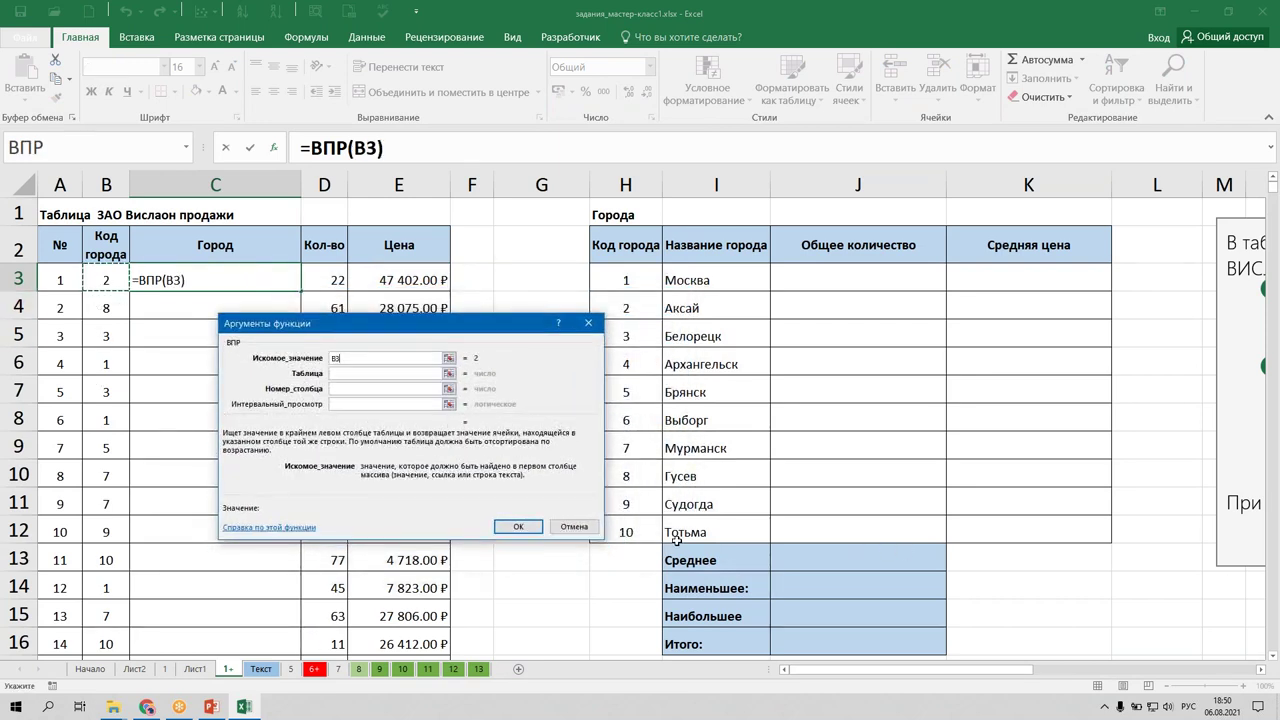
drag(620, 278, 700, 530)
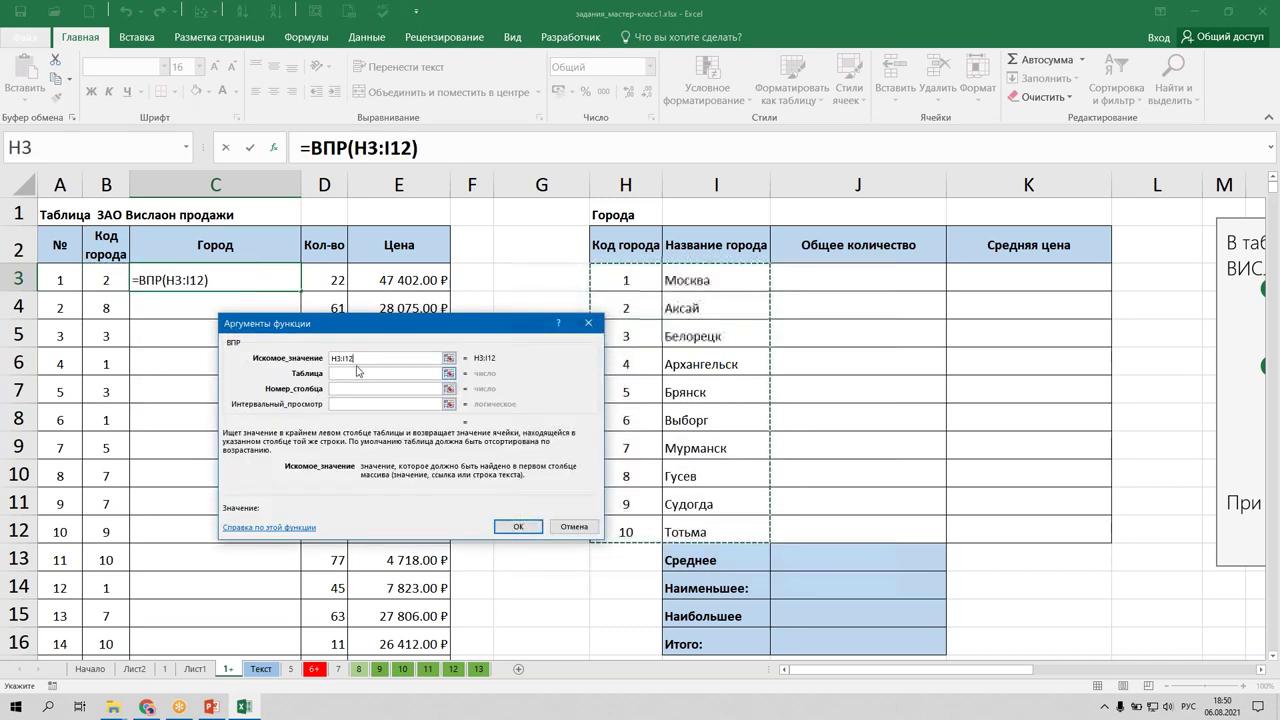
key(BackSpace)
key(BackSpace)
key(BackSpace)
key(BackSpace)
key(BackSpace)
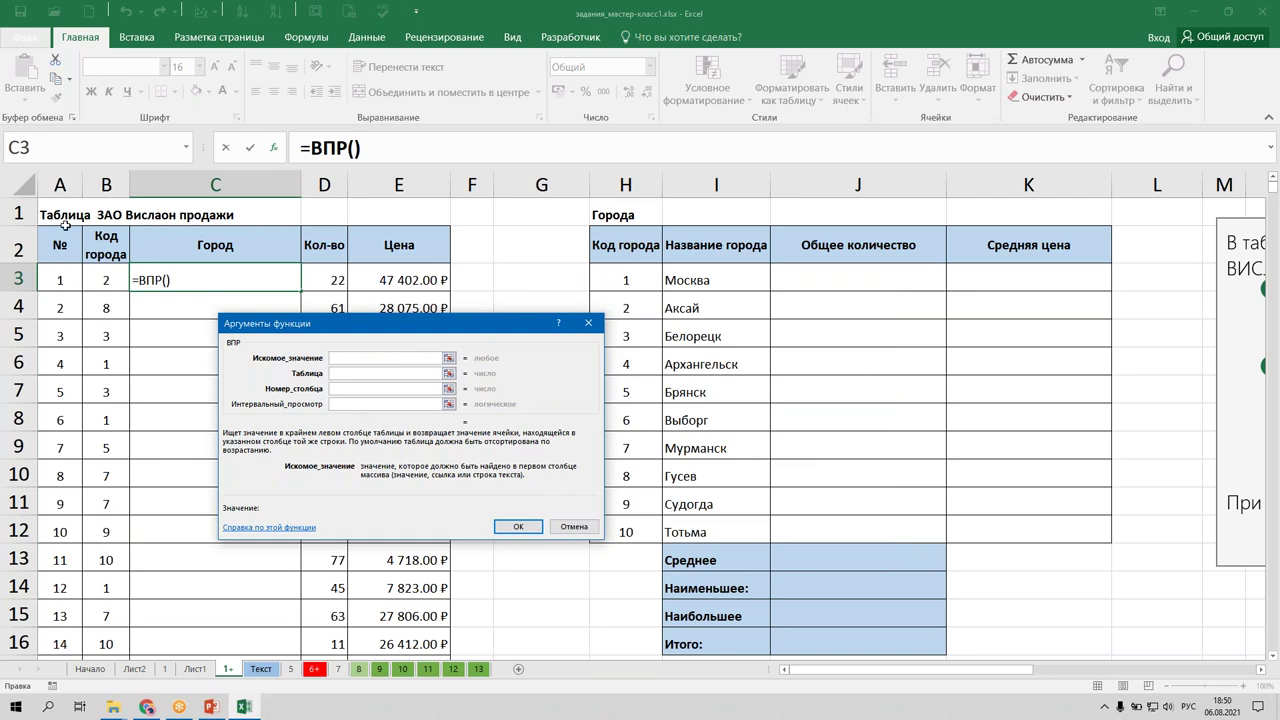
click(103, 274)
key(Tab)
click(626, 280)
drag(626, 280, 709, 528)
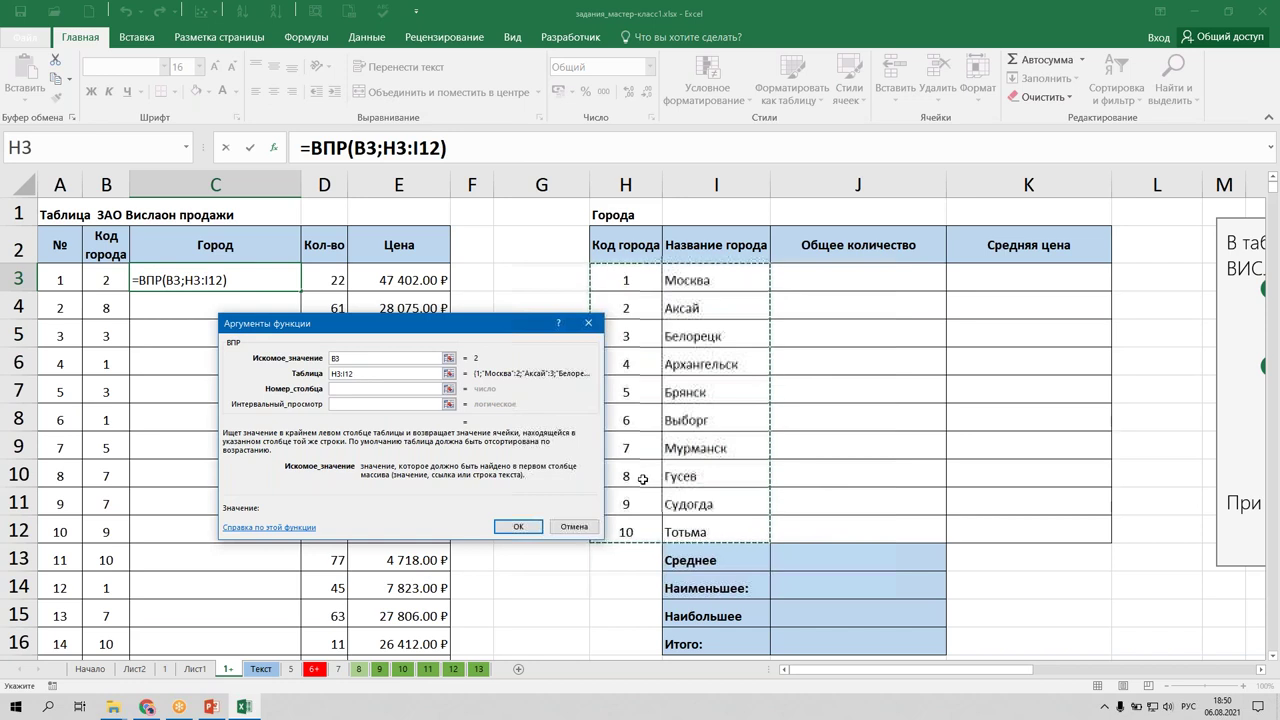
key(F4)
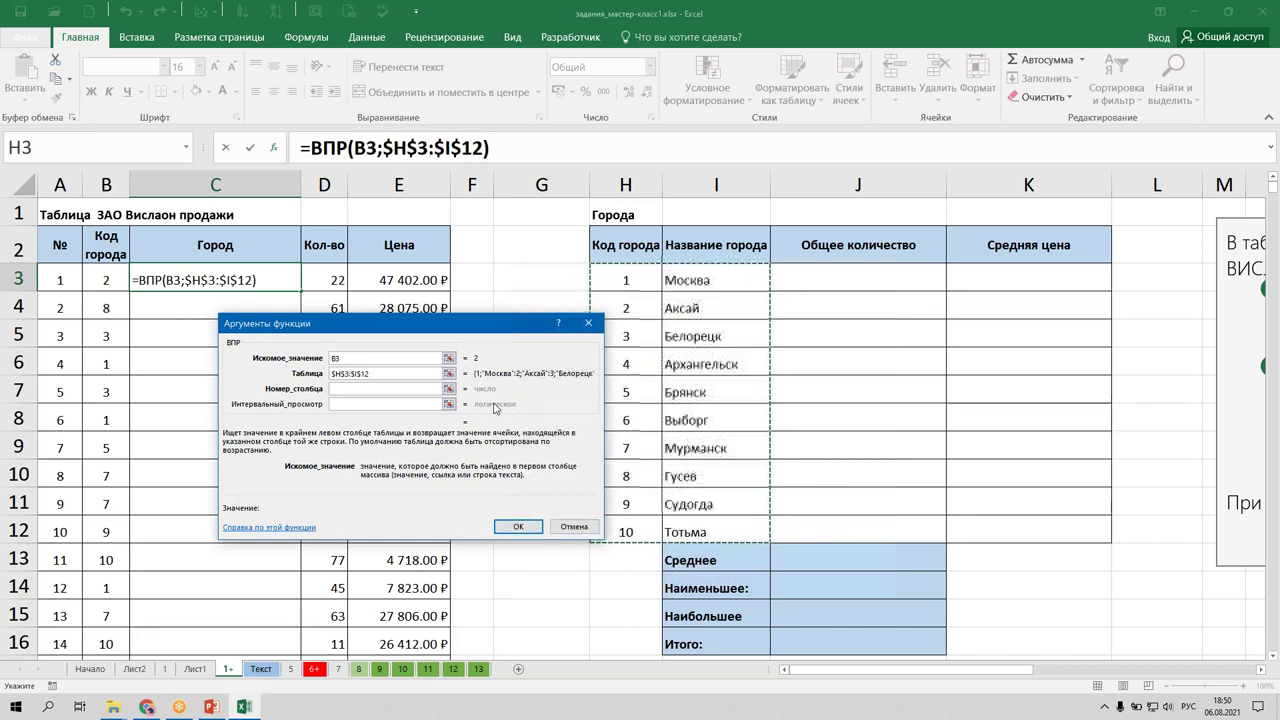
Enter column number 2 and Ложь for exact match, then confirm the ВПР formula.
key(Tab)
text(2)
click(417, 403)
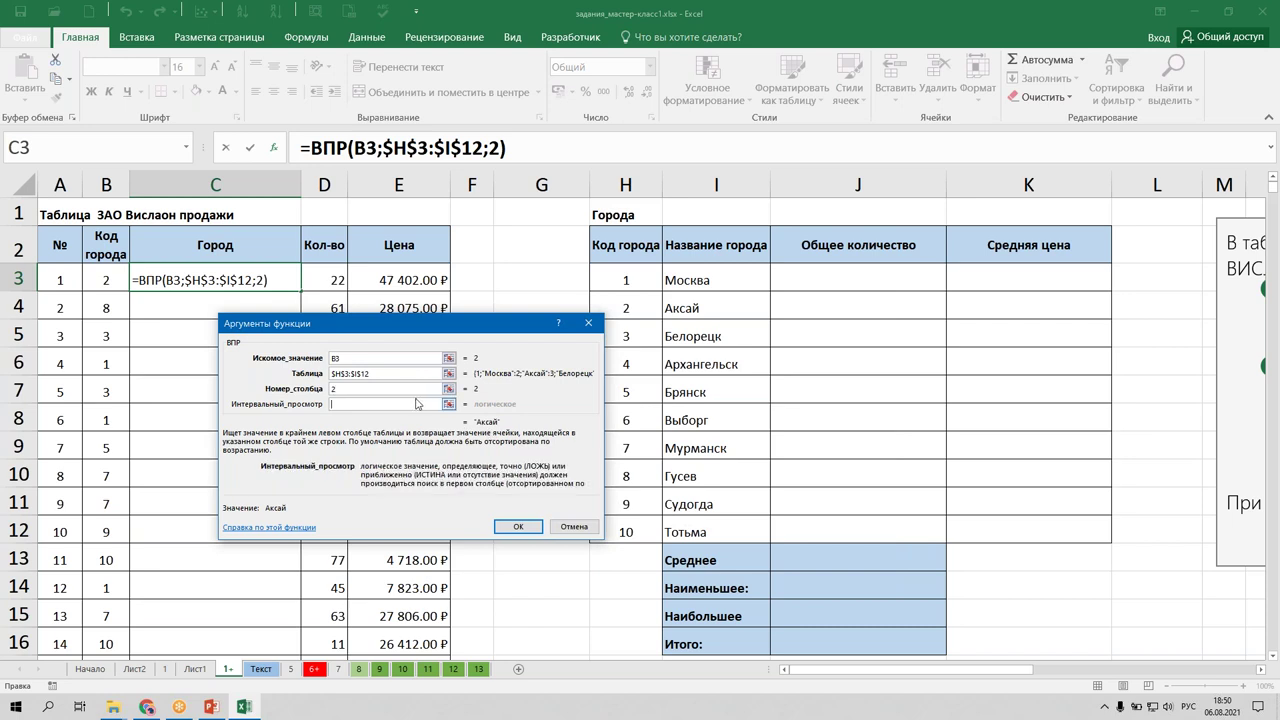
text(л)
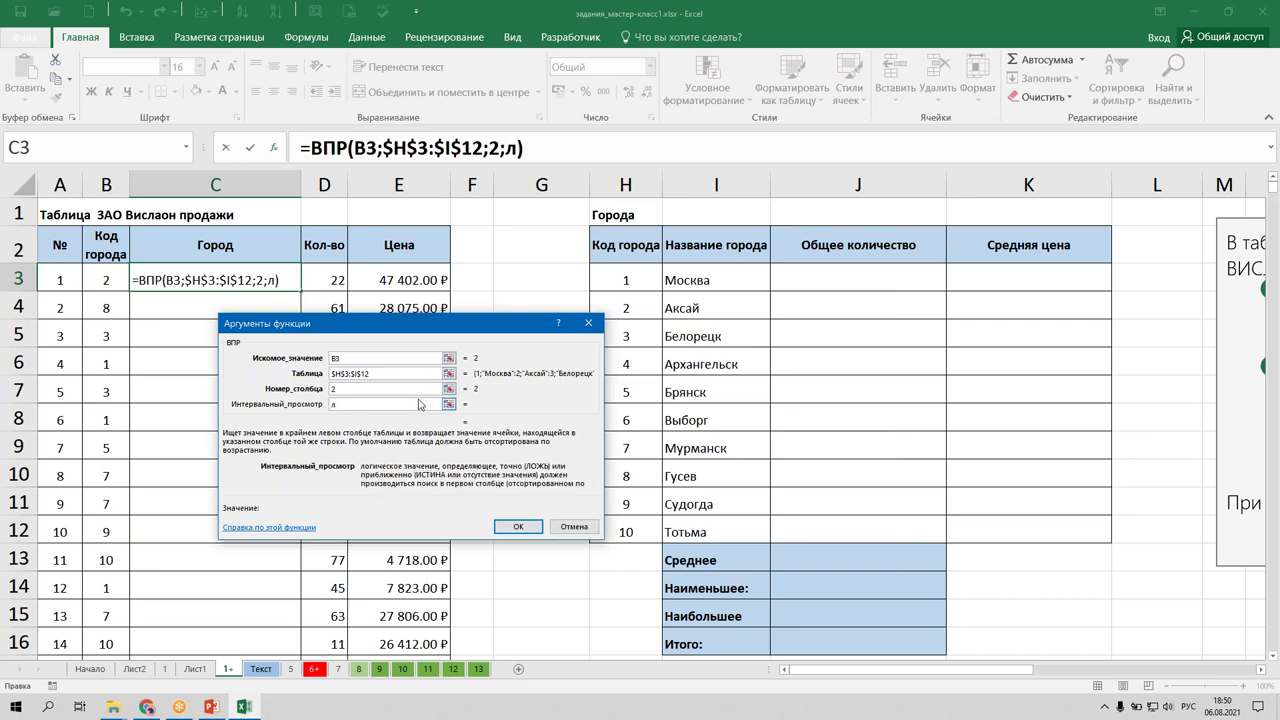
key(BackSpace)
text(Ложь)
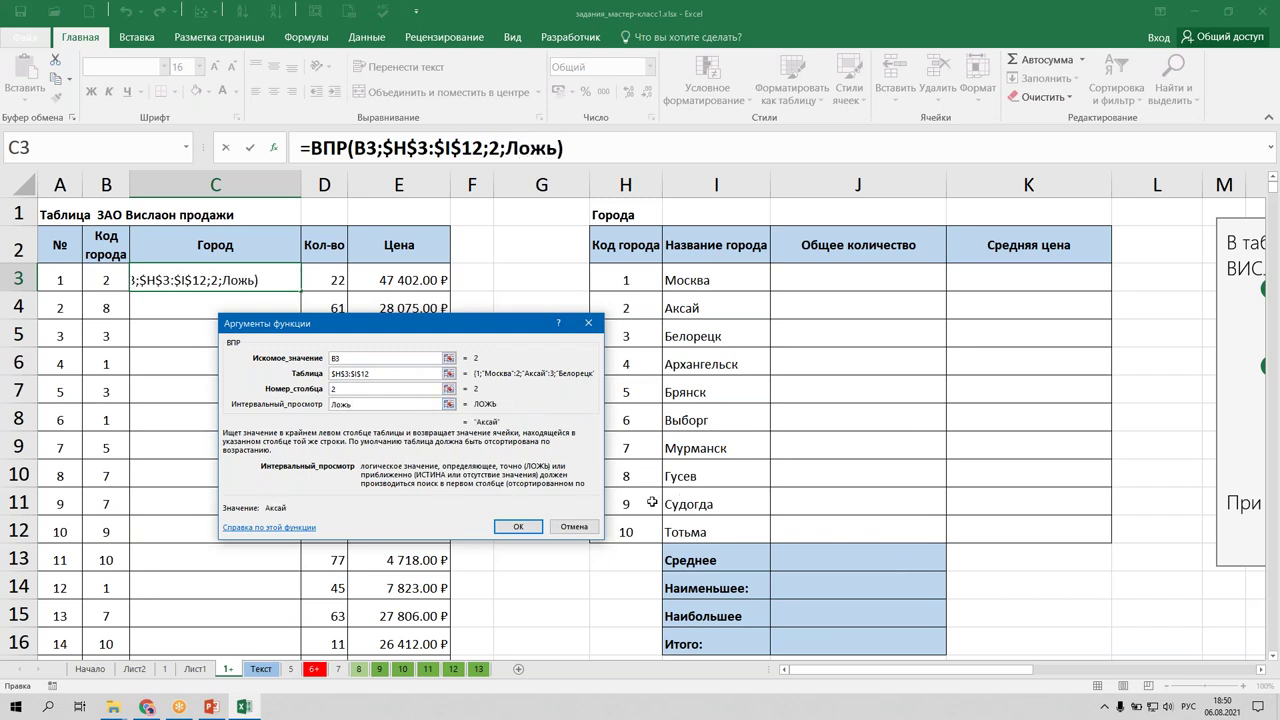
click(518, 526)
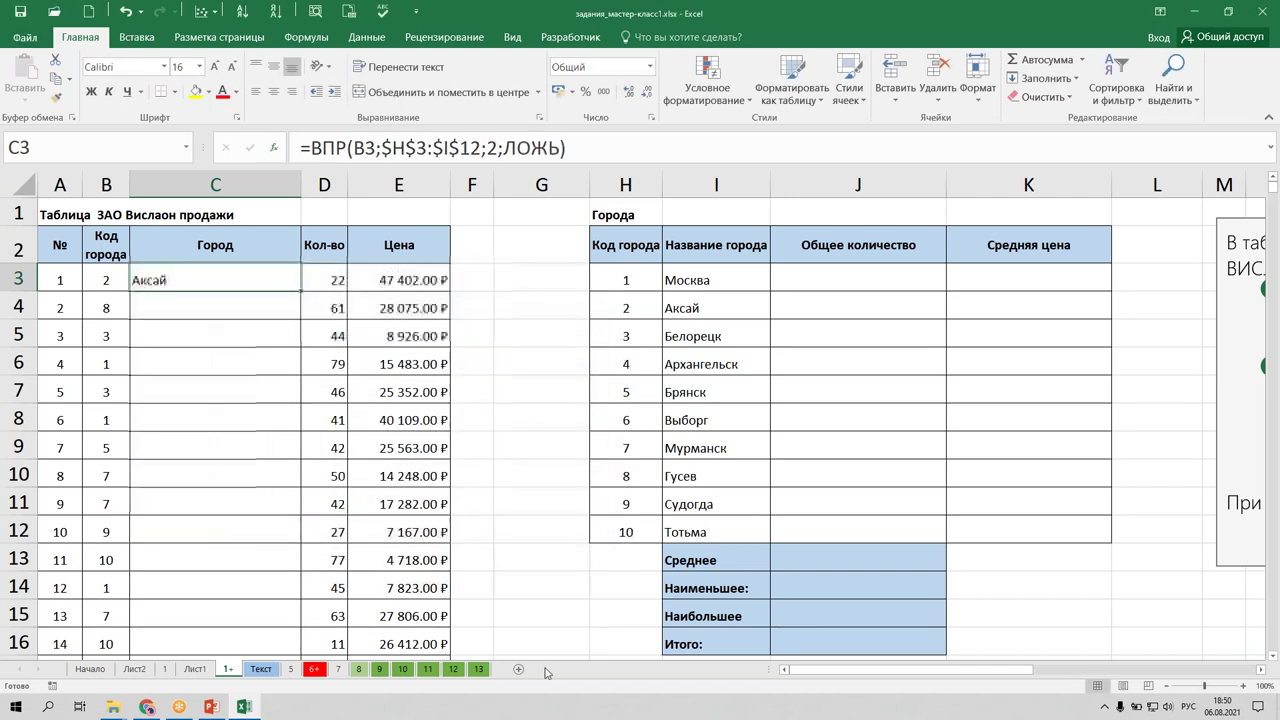
Fill the ВПР formula down the Город column, narrow column C, and circle matching codes 2 and 8 in ink.
double_click(300, 291)
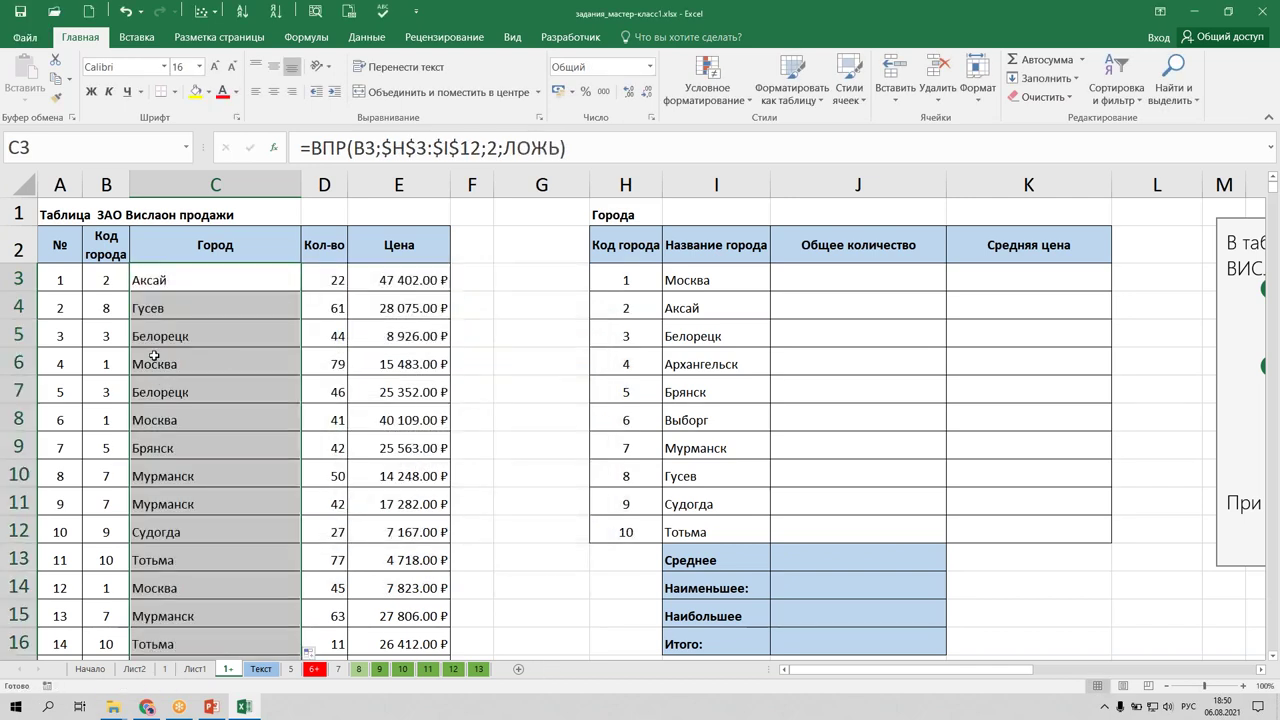
drag(300, 186, 251, 196)
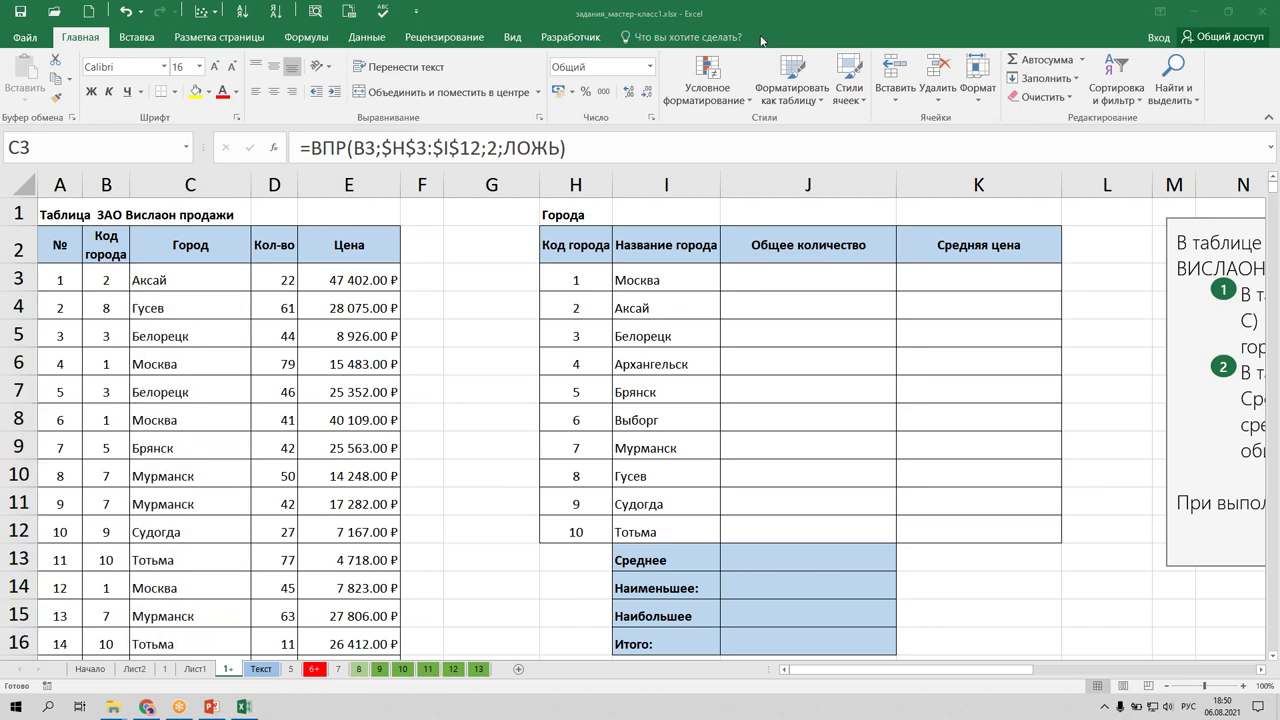
drag(98, 265, 122, 261)
mouse_move(600, 291)
mouse_down()
mouse_move(634, 300)
mouse_move(620, 308)
mouse_up()
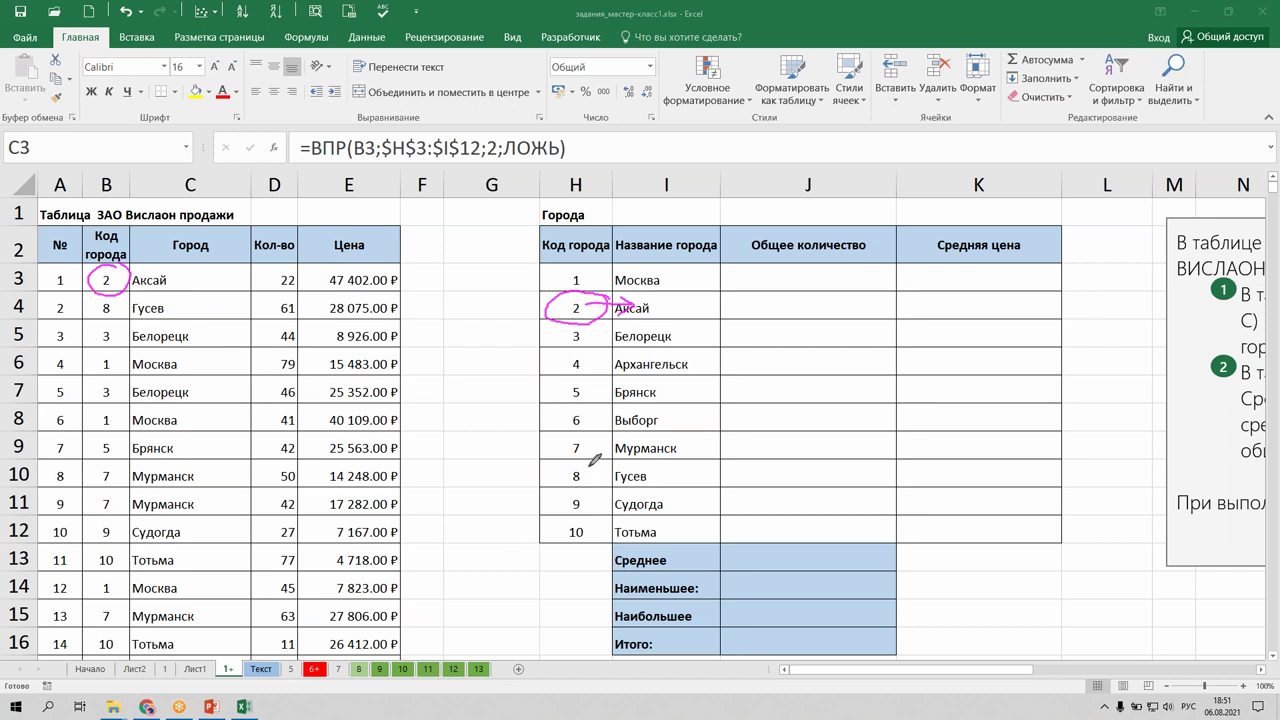
drag(584, 462, 624, 477)
key(Escape)
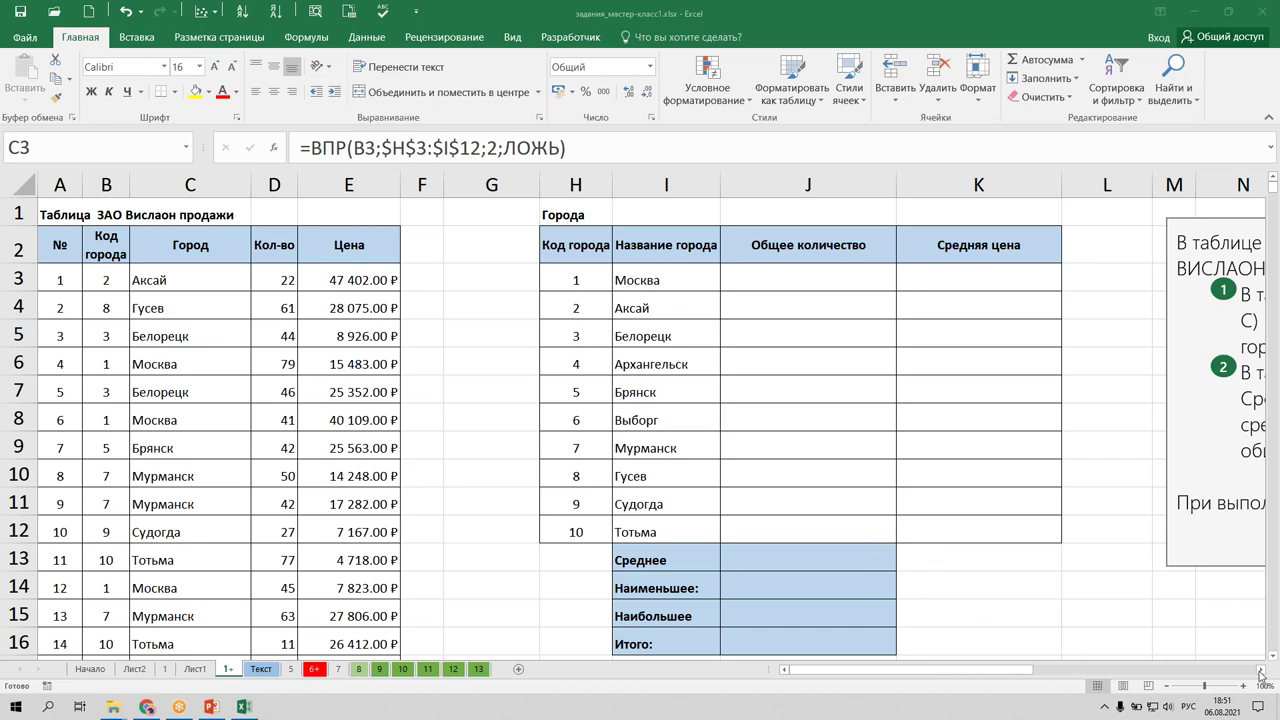
key(ctrl+shift+Down)
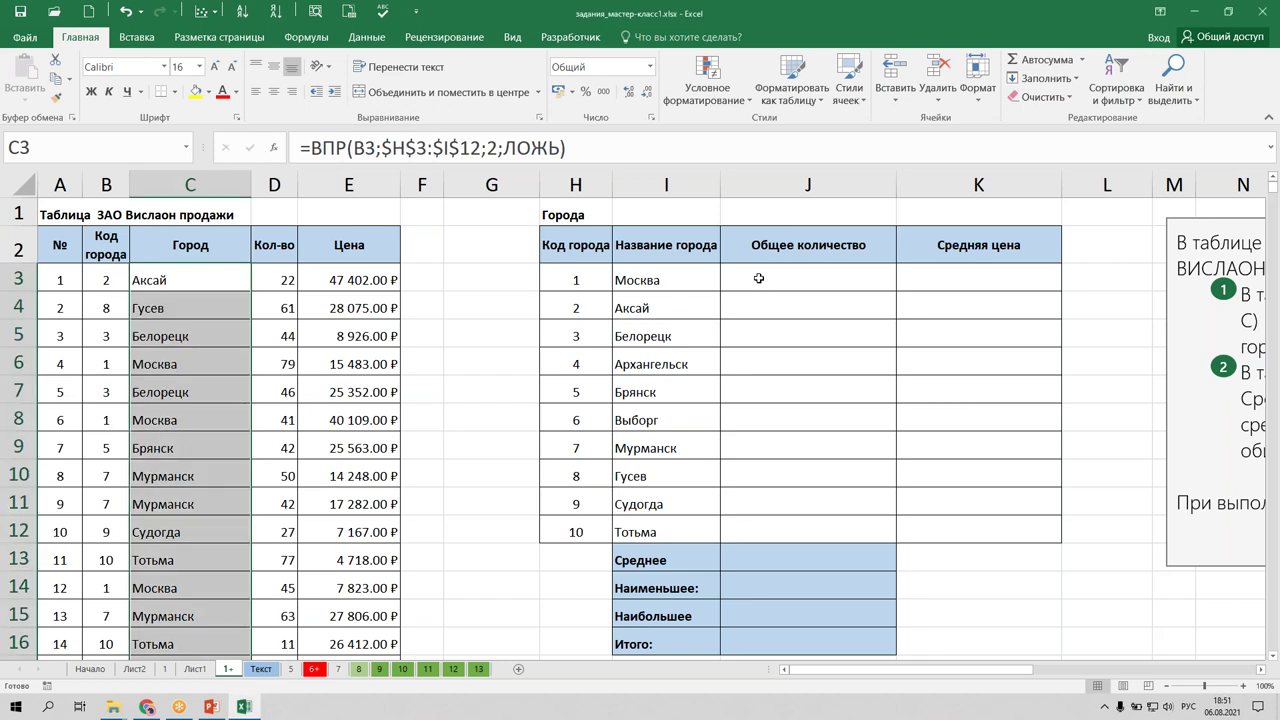
Start a СУММЕСЛИ formula in J3 and open its Function Arguments window.
click(754, 280)
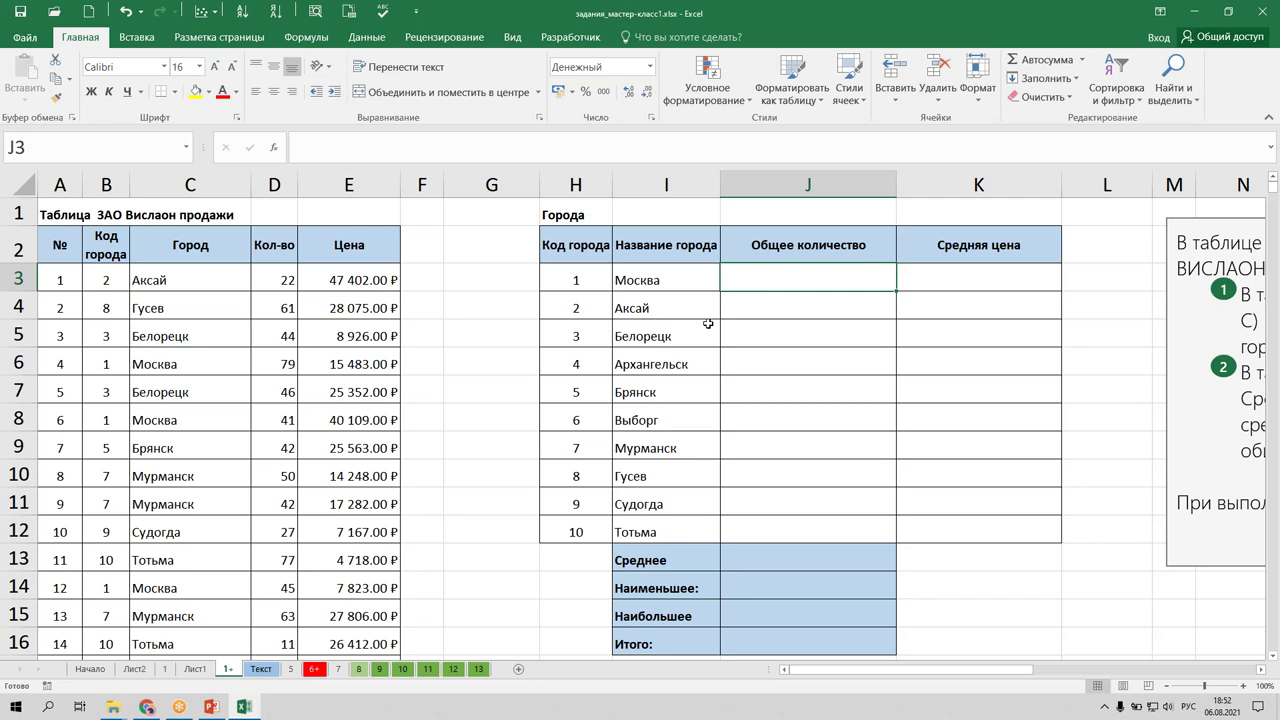
text(=)
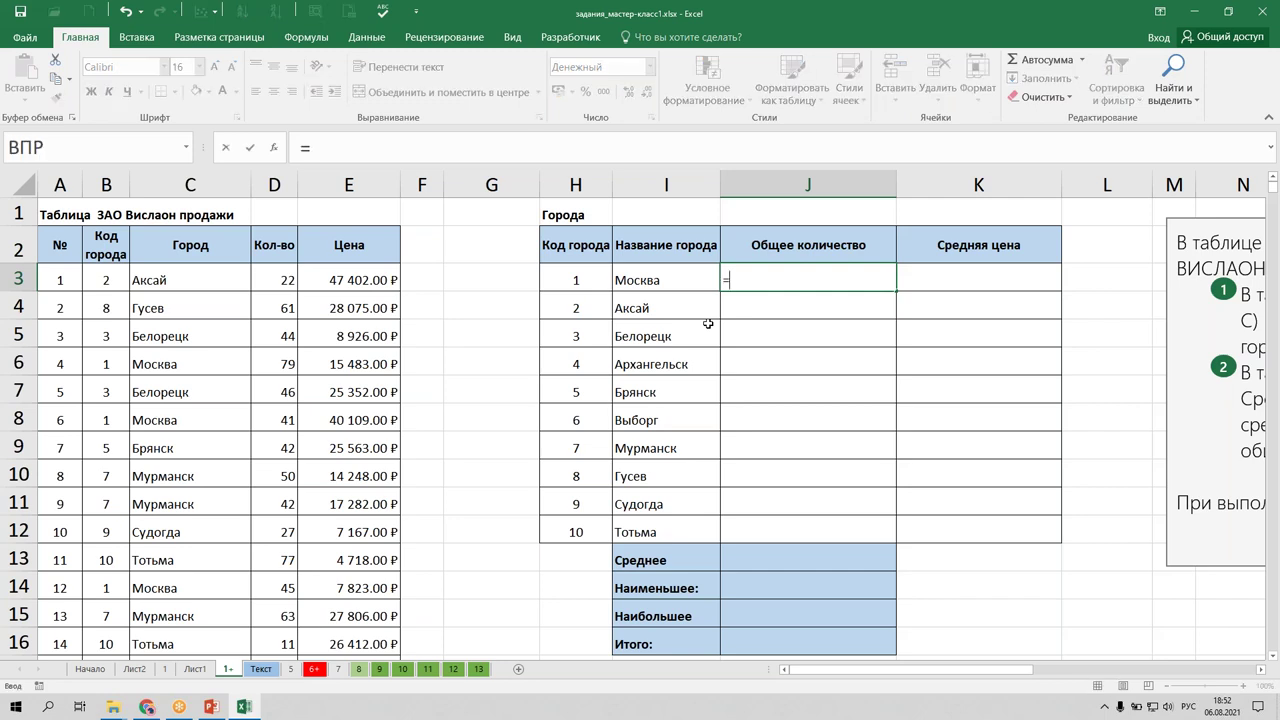
text(сумм)
key(Down)
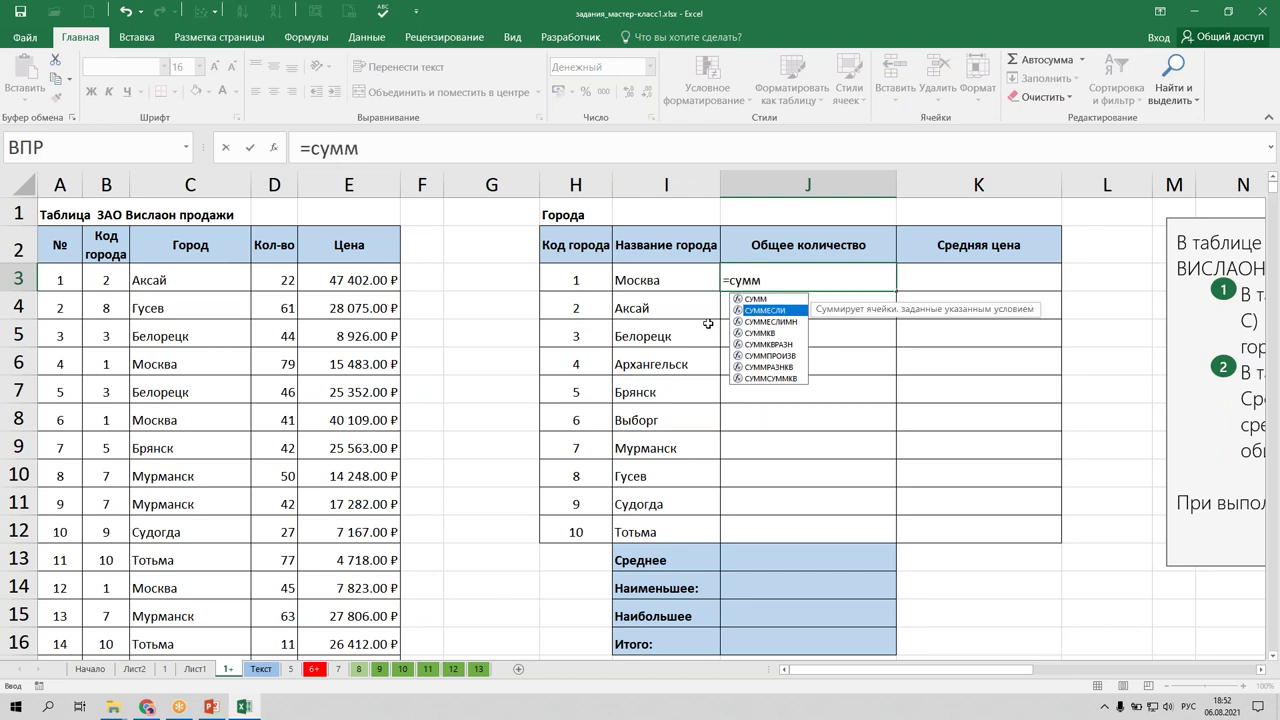
key(Tab)
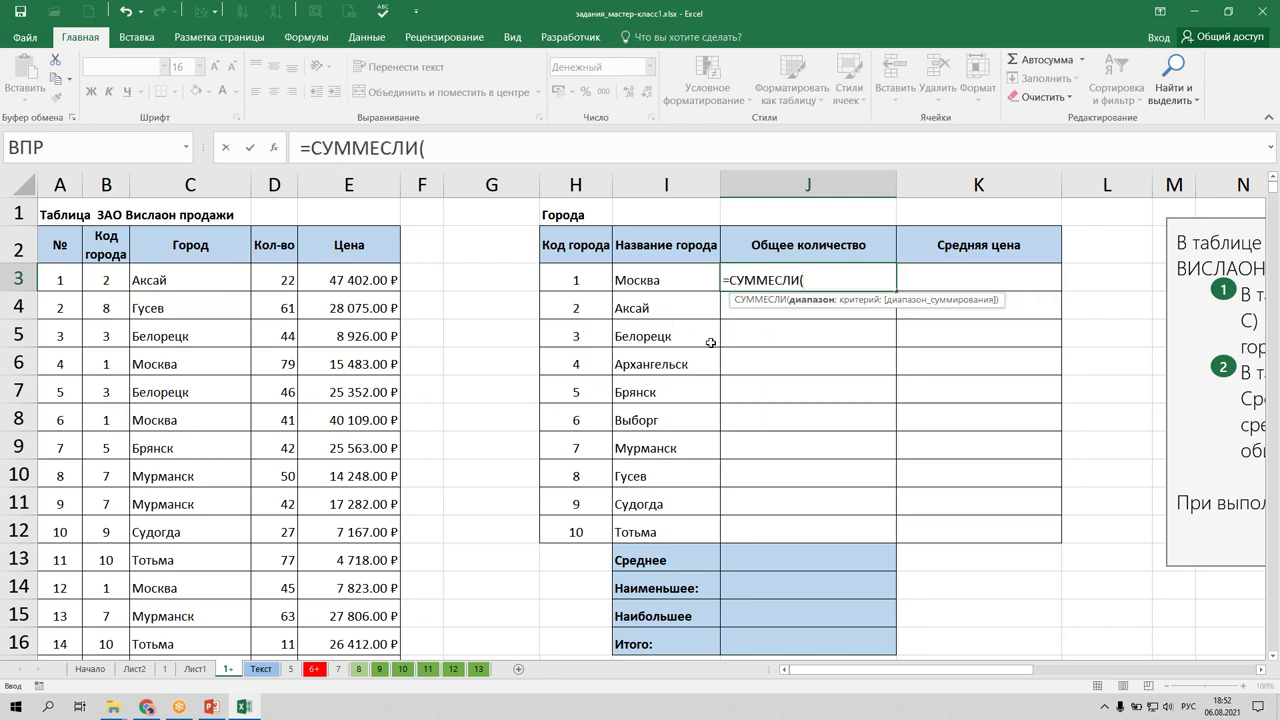
click(274, 147)
mouse_move(410, 340)
mouse_down()
mouse_move(499, 345)
mouse_move(381, 323)
mouse_up()
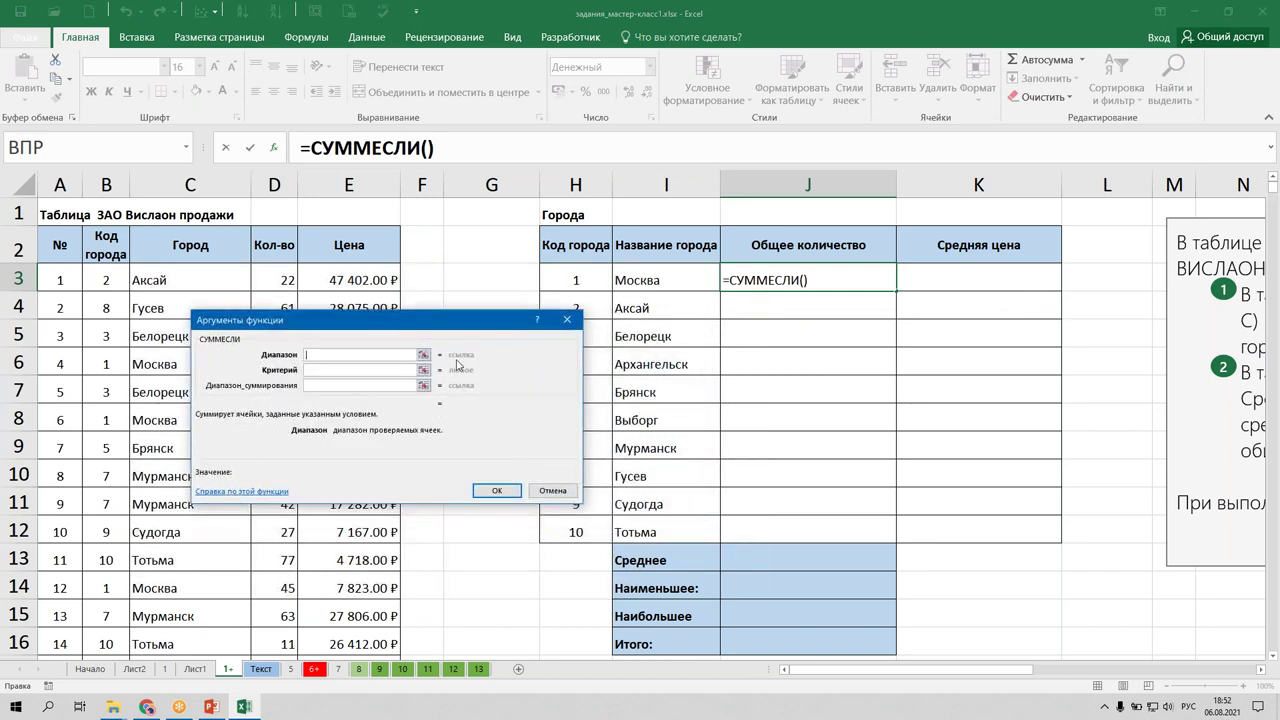
Set the SUMIF arguments to $C$3:$C$1002, I3 and $D$3:$D$1002, then confirm.
click(158, 279)
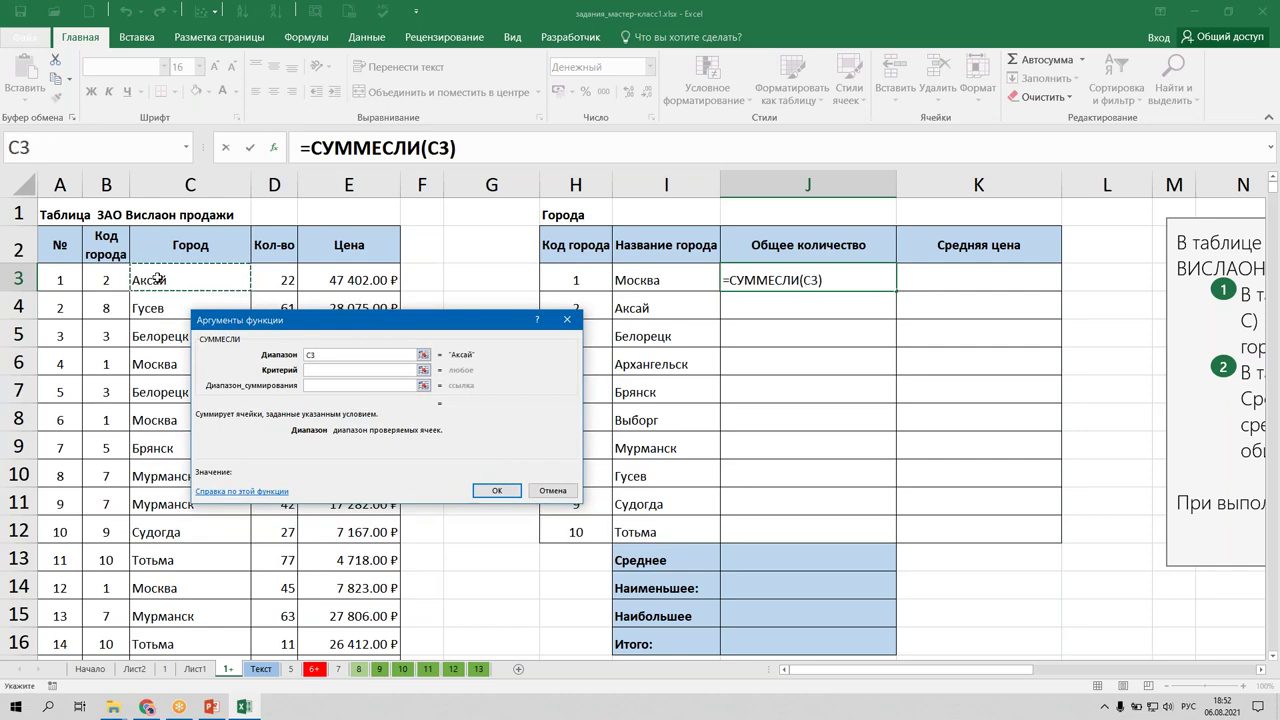
key(ctrl+shift+Down)
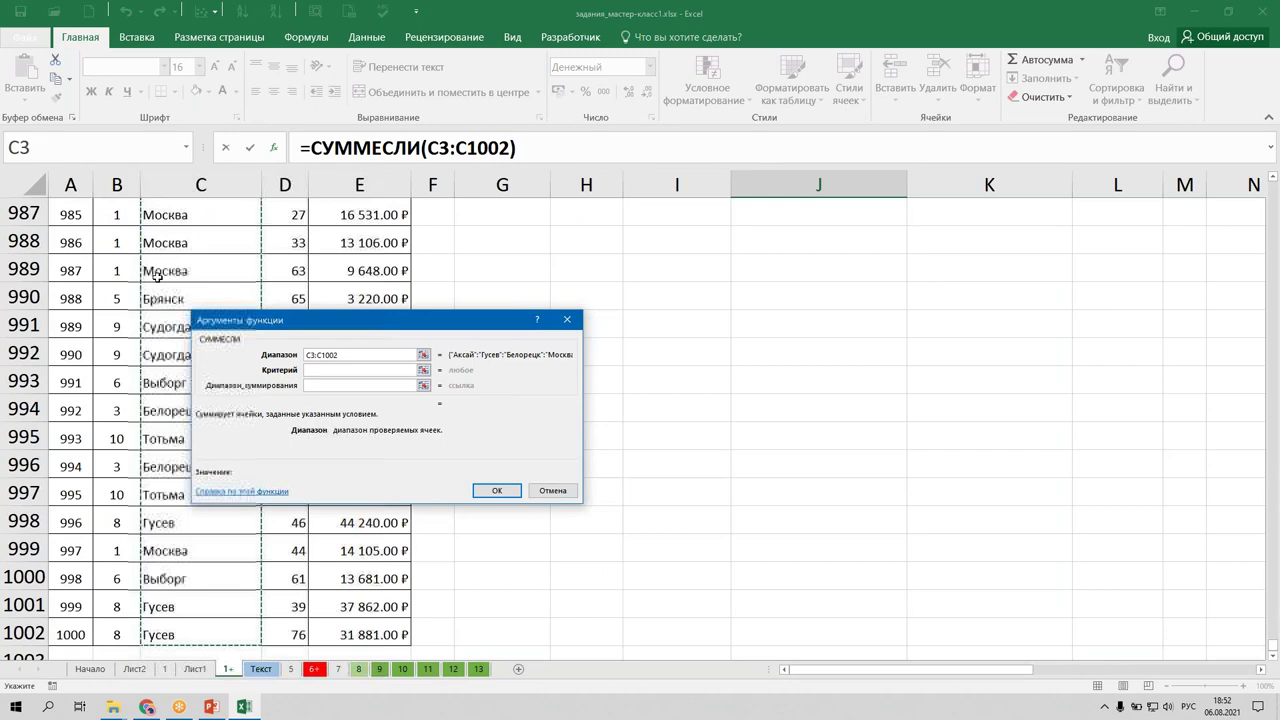
key(F4)
click(325, 371)
click(668, 281)
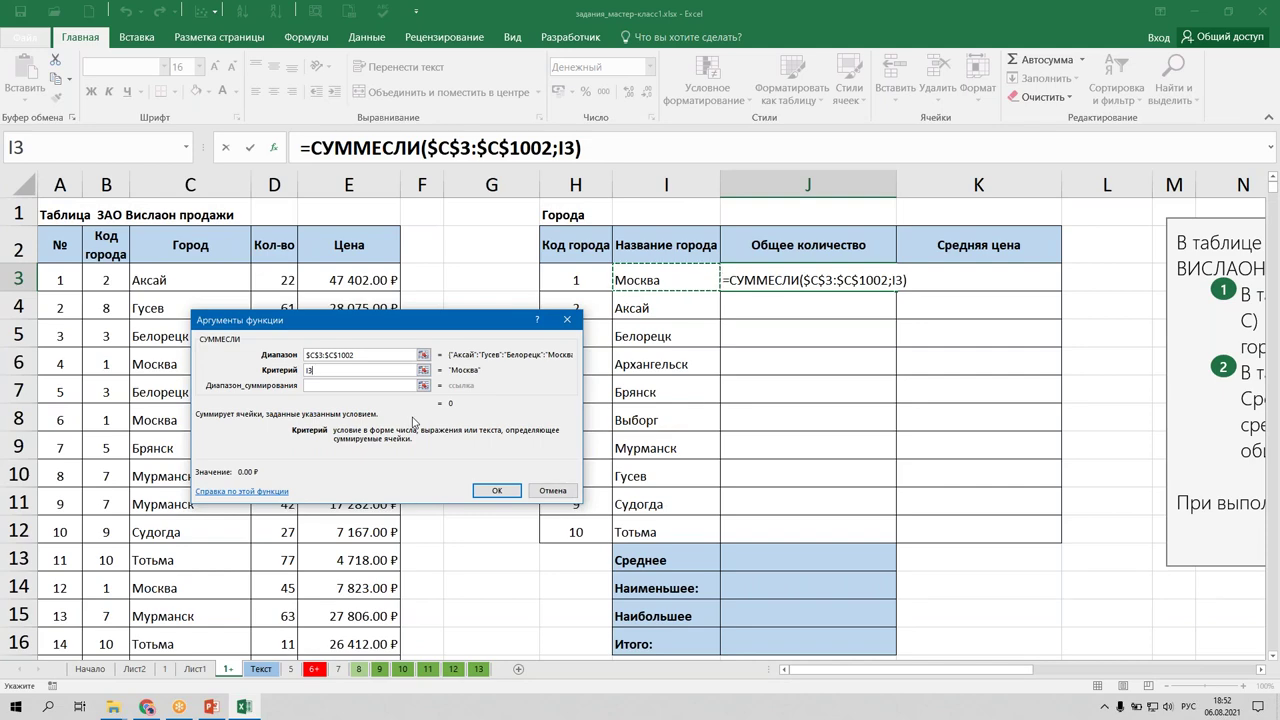
click(344, 384)
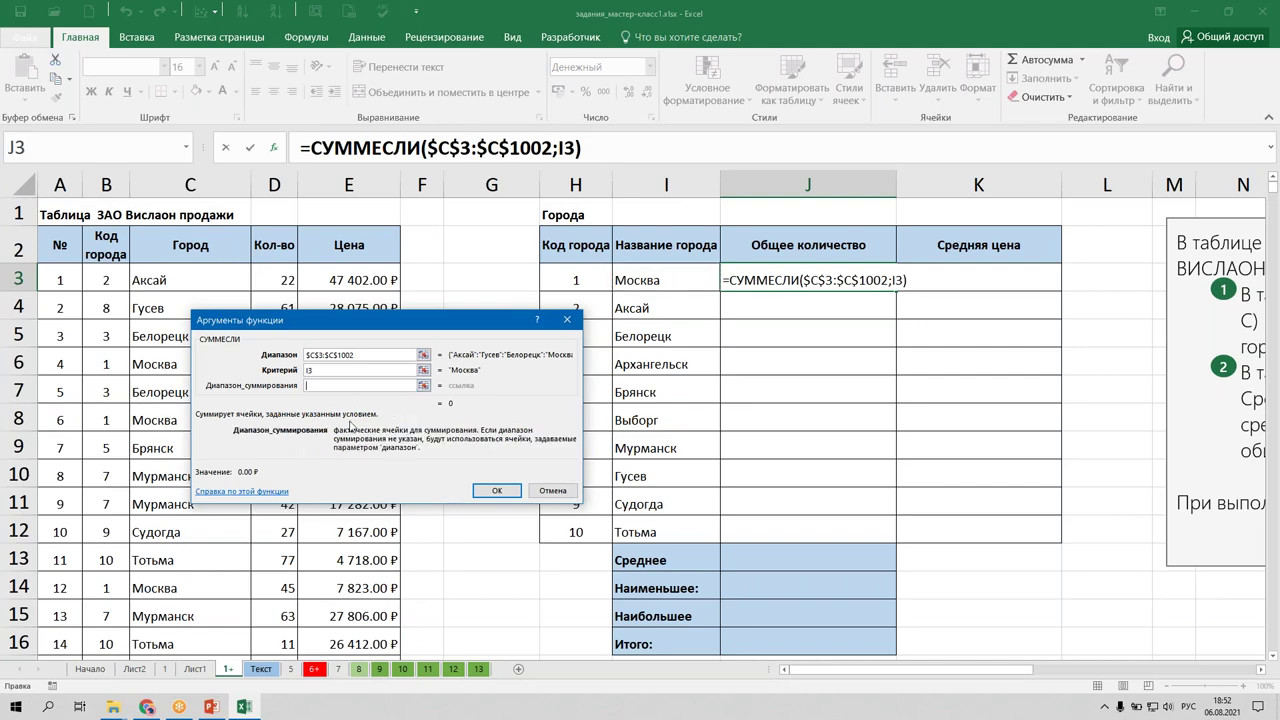
click(275, 275)
key(ctrl+shift+Down)
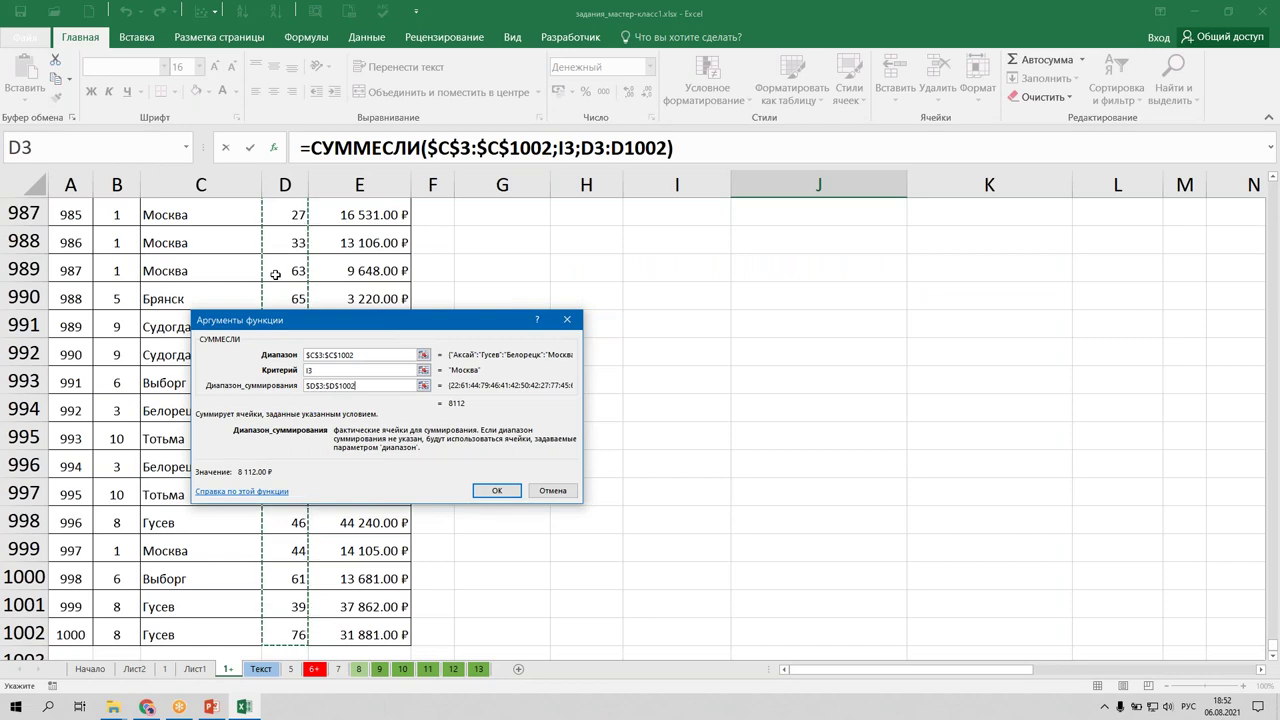
key(F4)
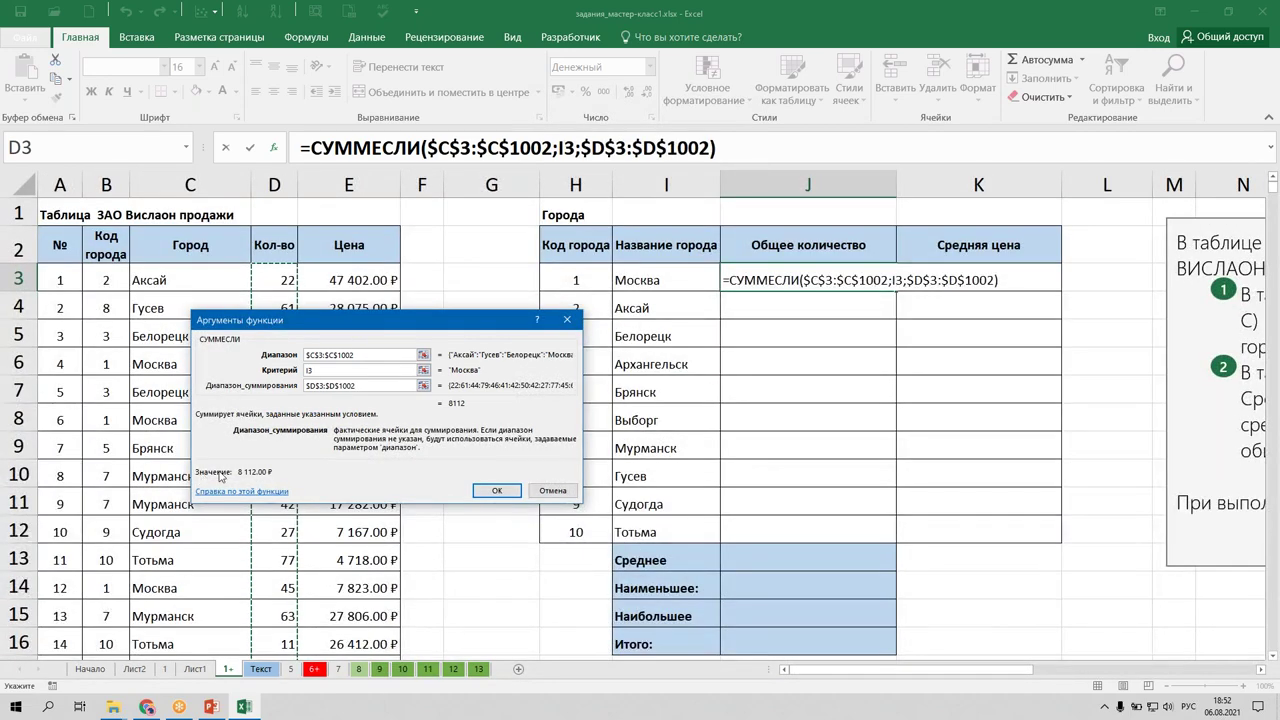
click(496, 490)
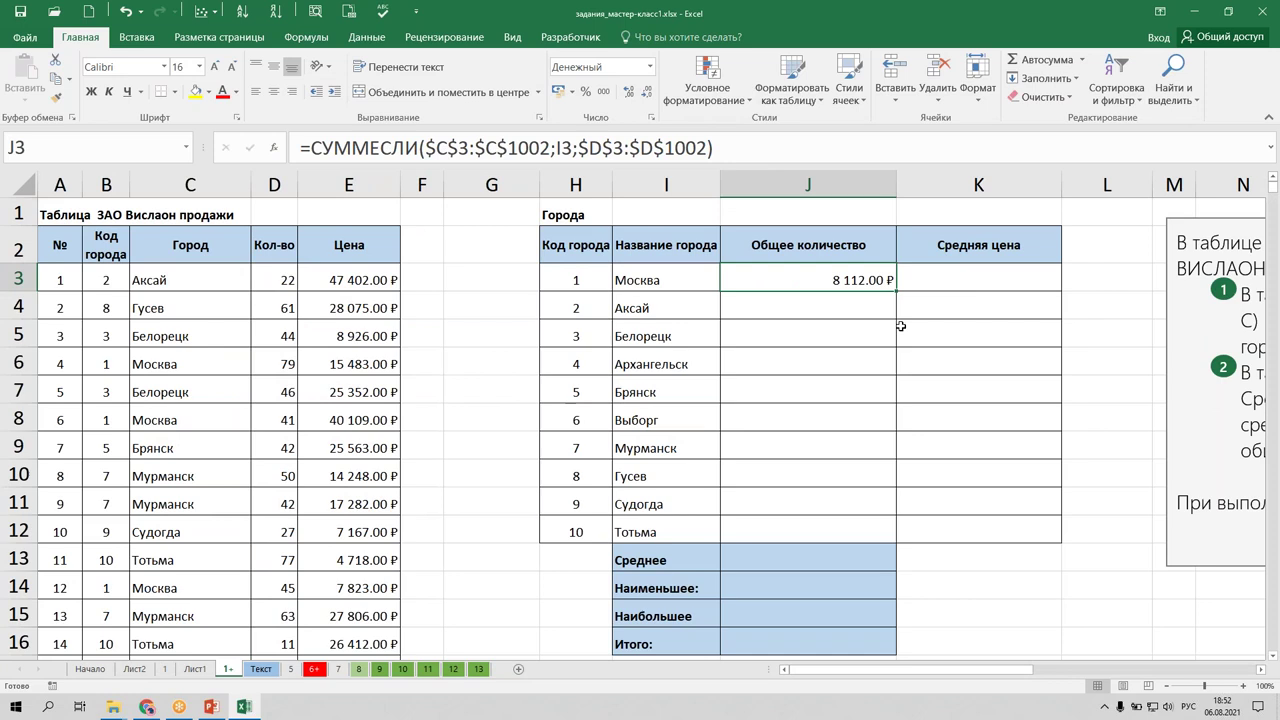
Copy the Москва total formula from J3 down to J12 for Тотьма.
double_click(897, 294)
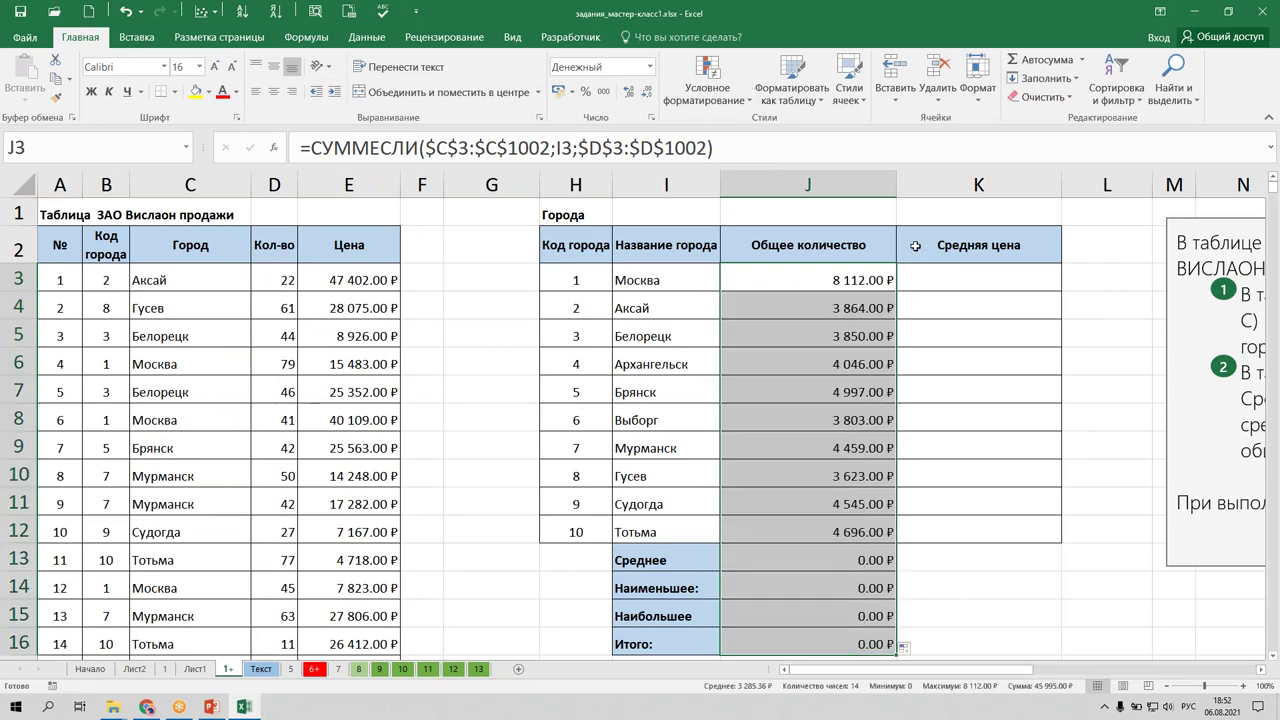
key(ctrl+z)
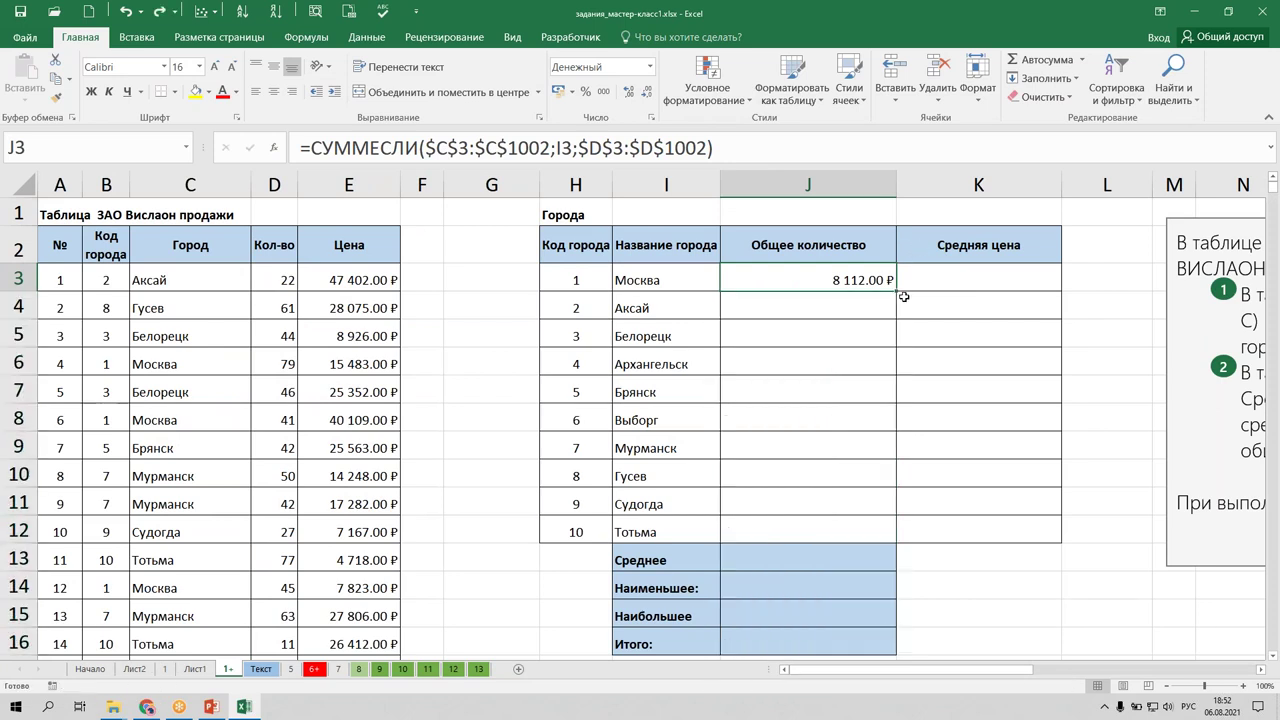
click(732, 144)
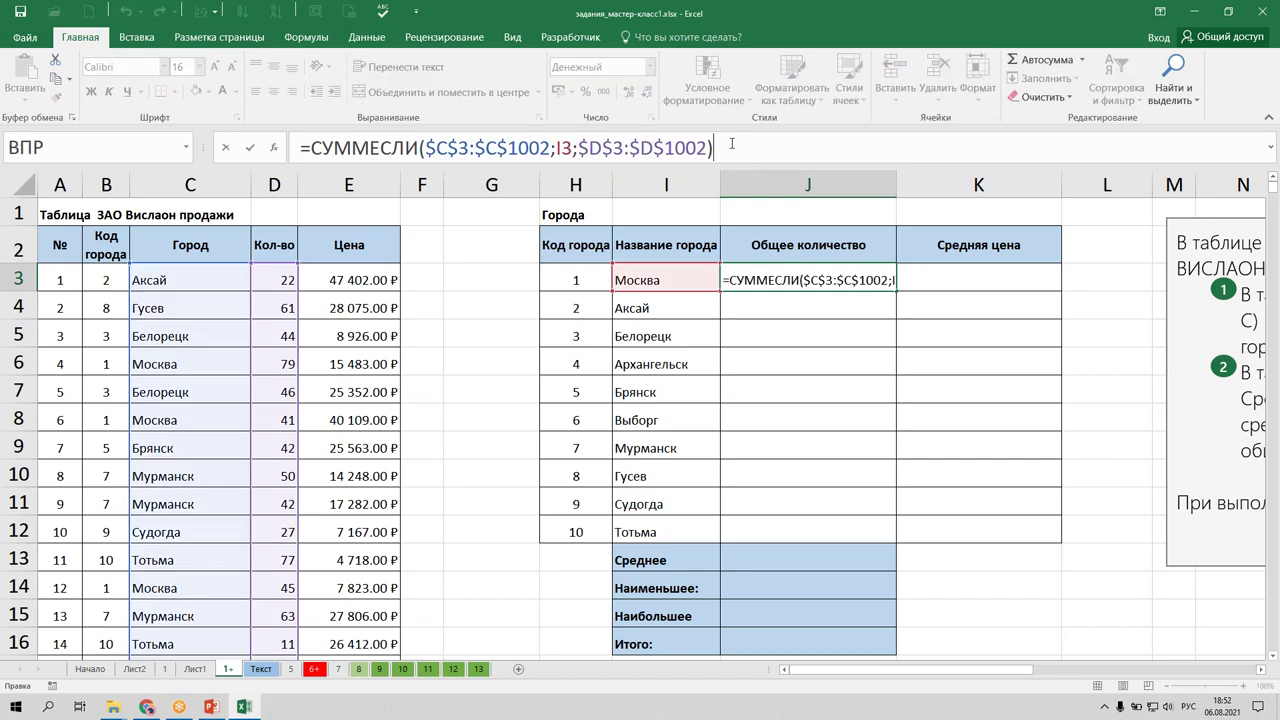
key(Escape)
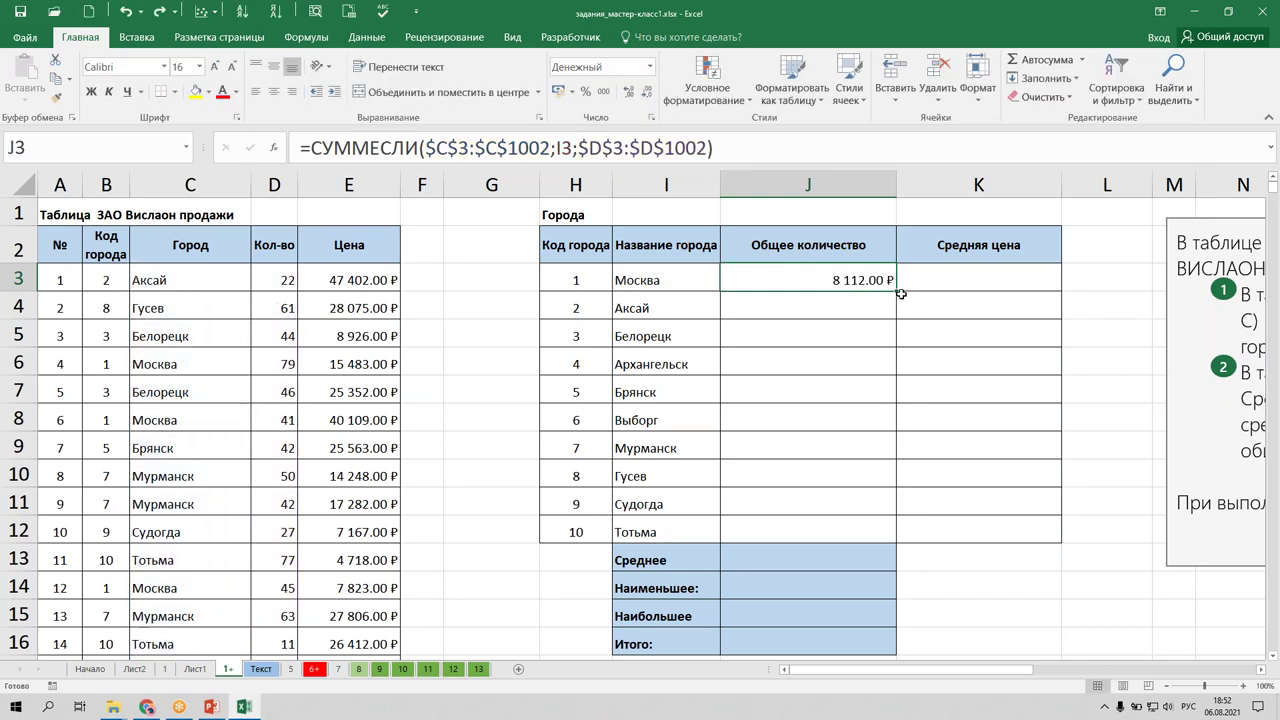
drag(894, 297, 870, 542)
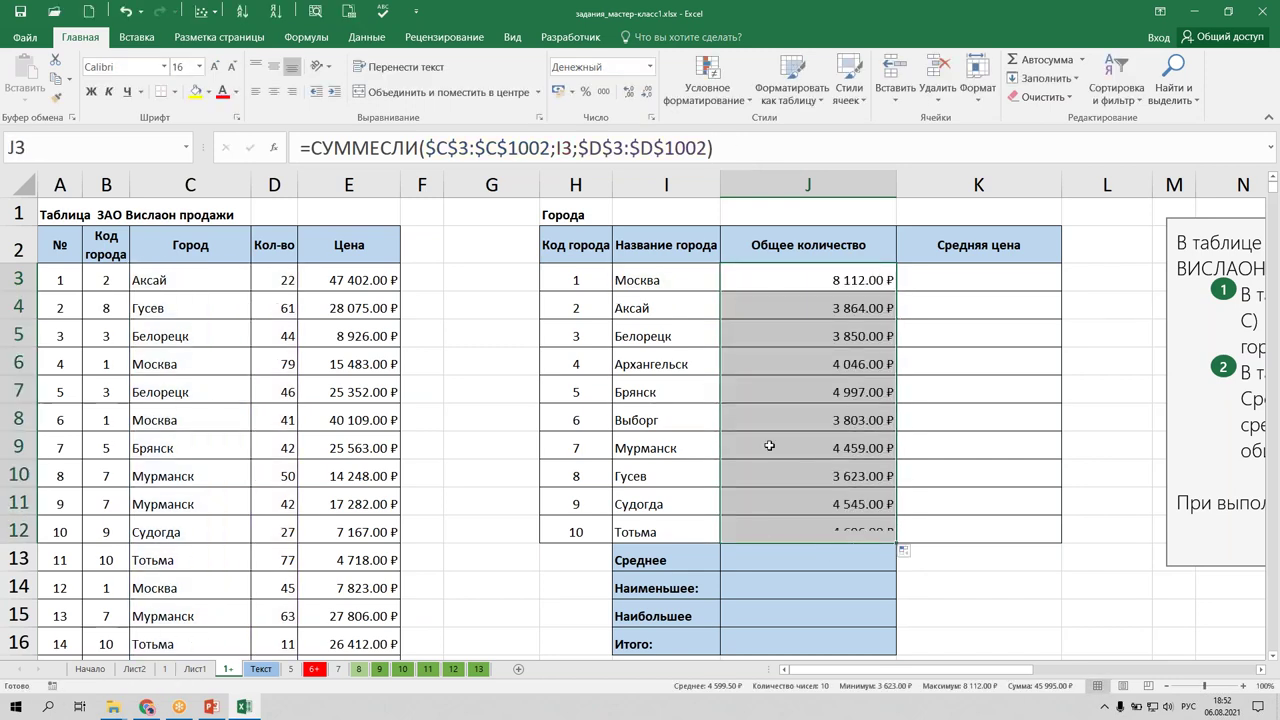
Format the totals as plain whole numbers and make column J slightly narrower.
click(650, 66)
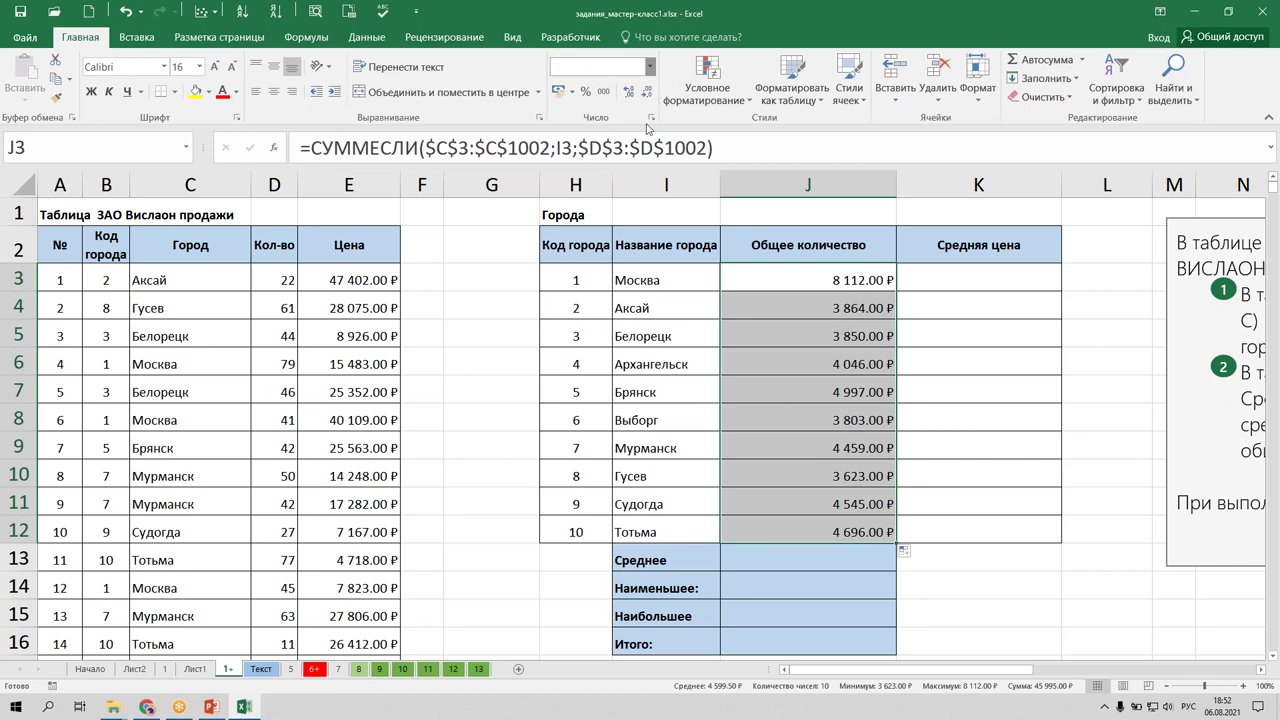
click(597, 131)
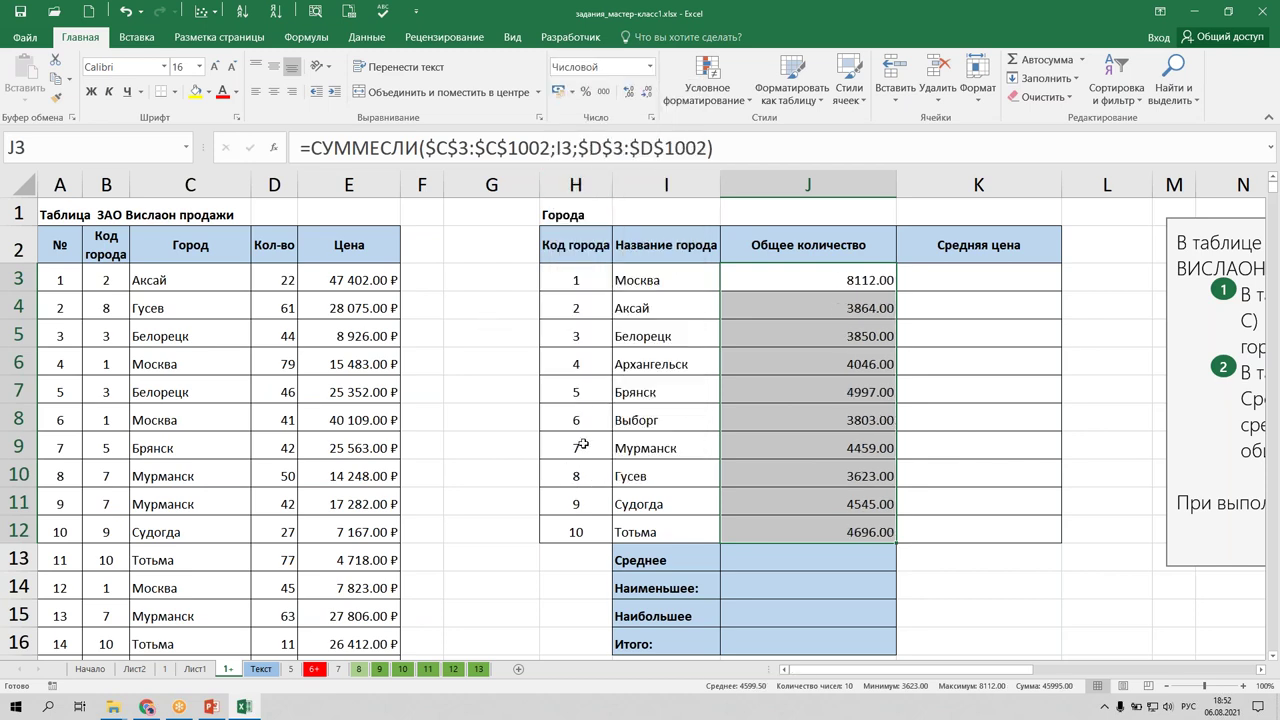
click(650, 66)
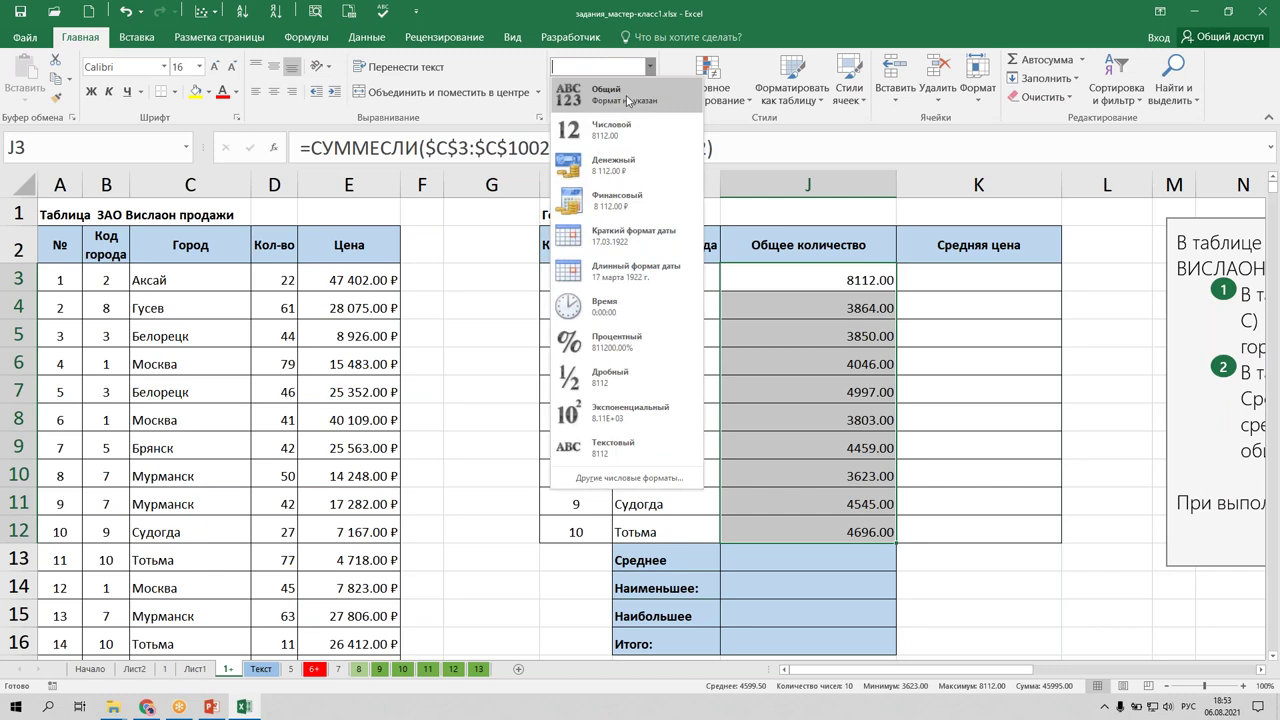
click(627, 101)
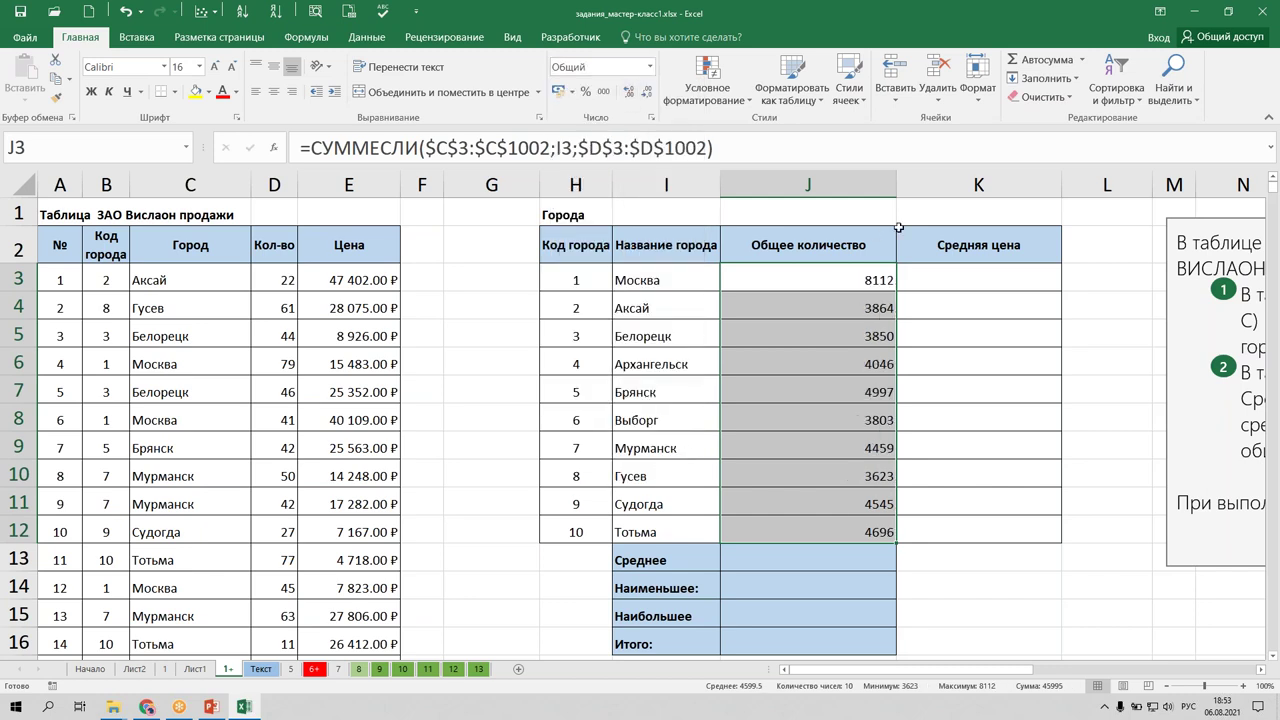
click(970, 281)
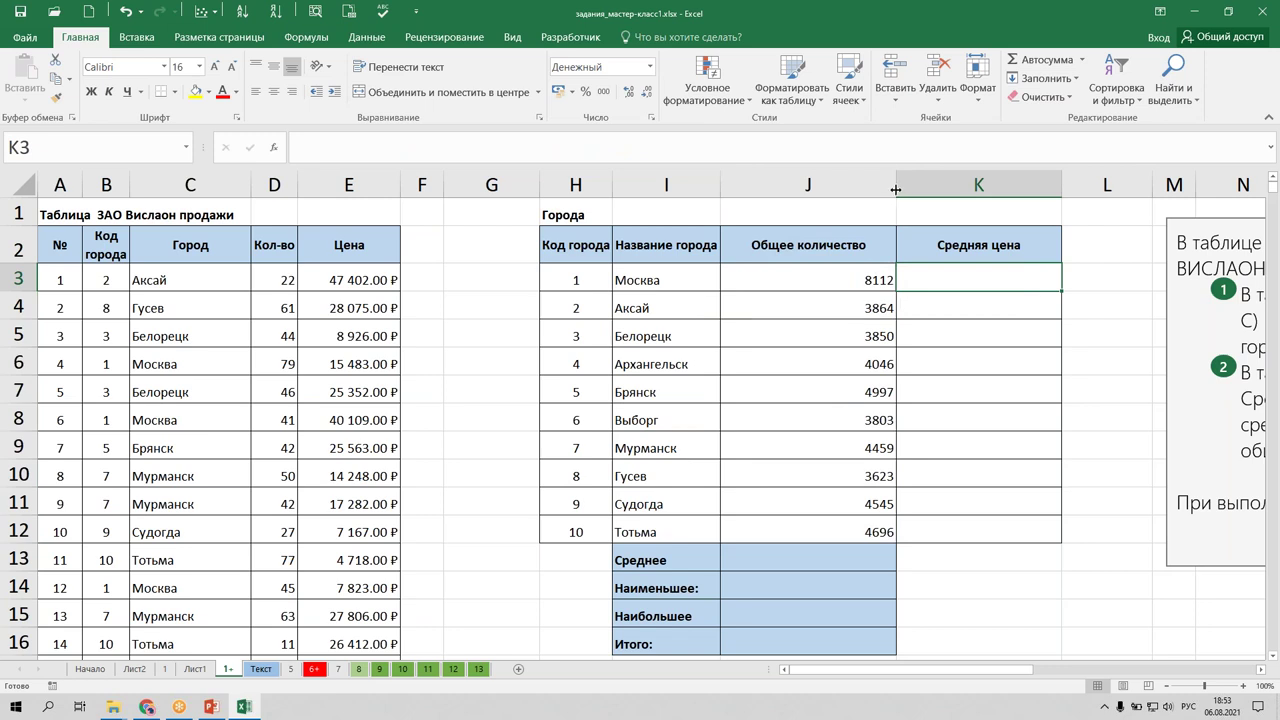
drag(896, 193, 878, 193)
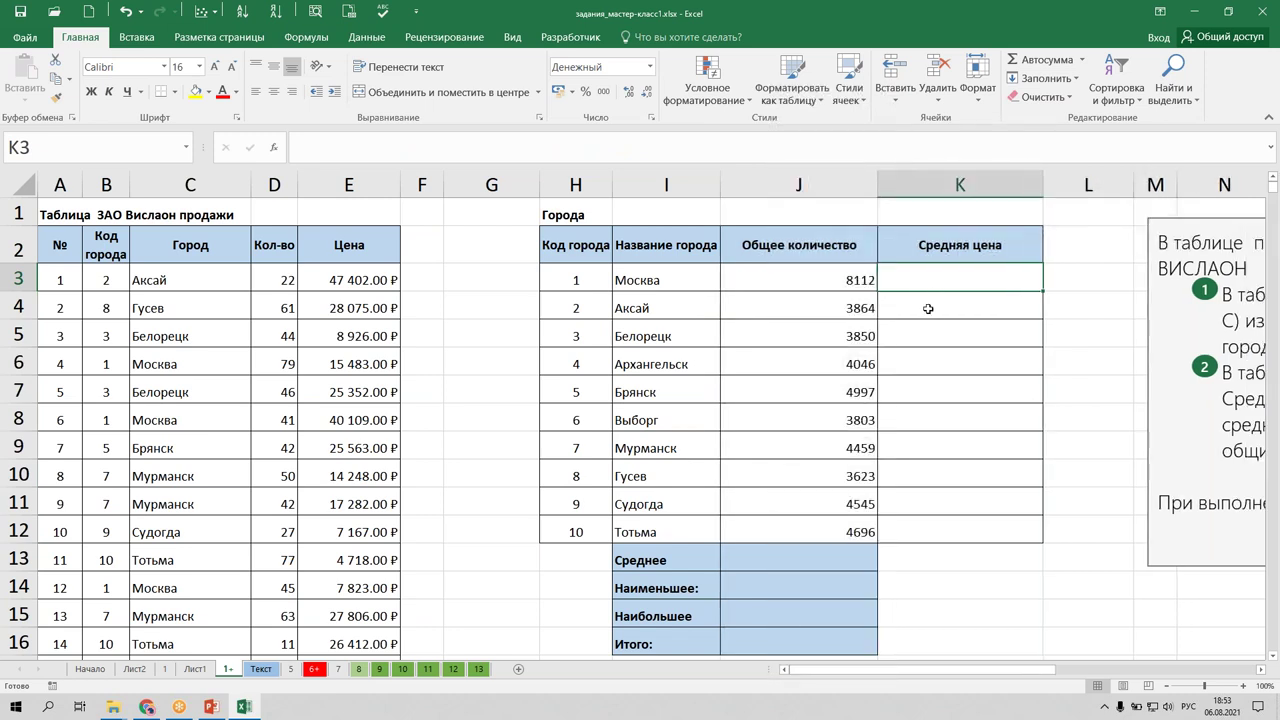
Start an СРЗНАЧЕСЛИ formula in K3 and bring up its arguments.
text(с)
key(BackSpace)
key(BackSpace)
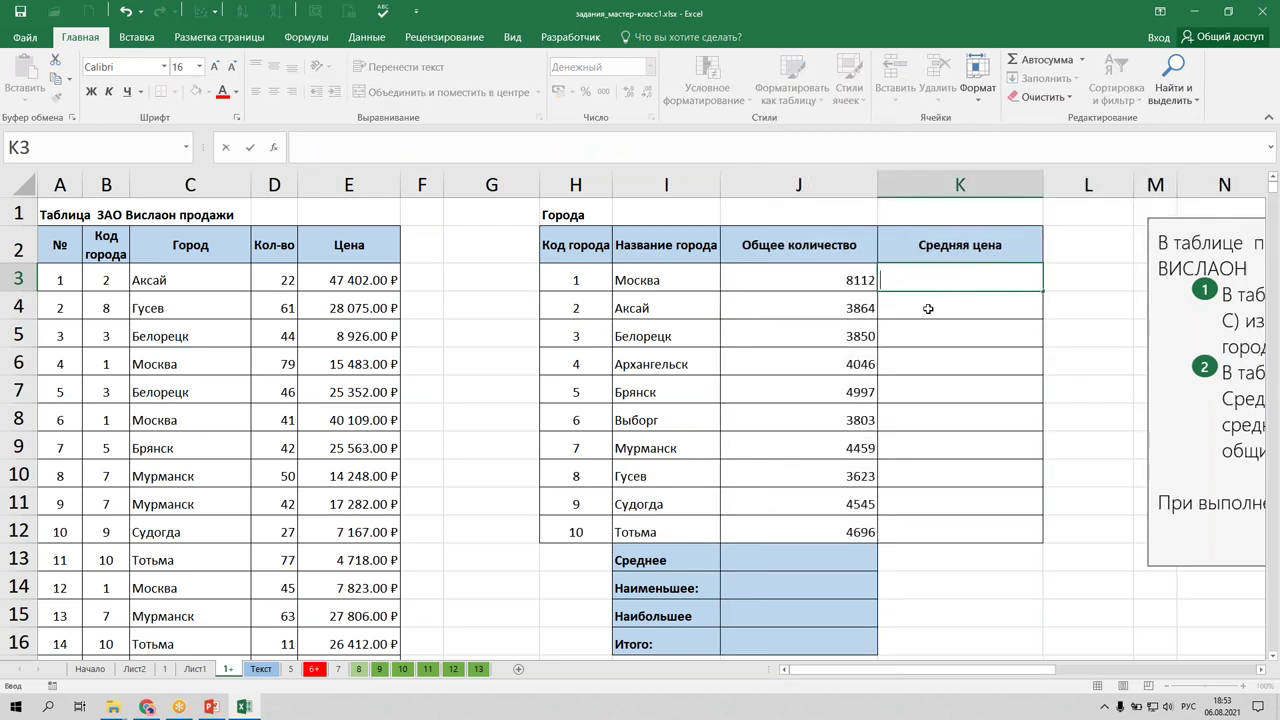
text(=с)
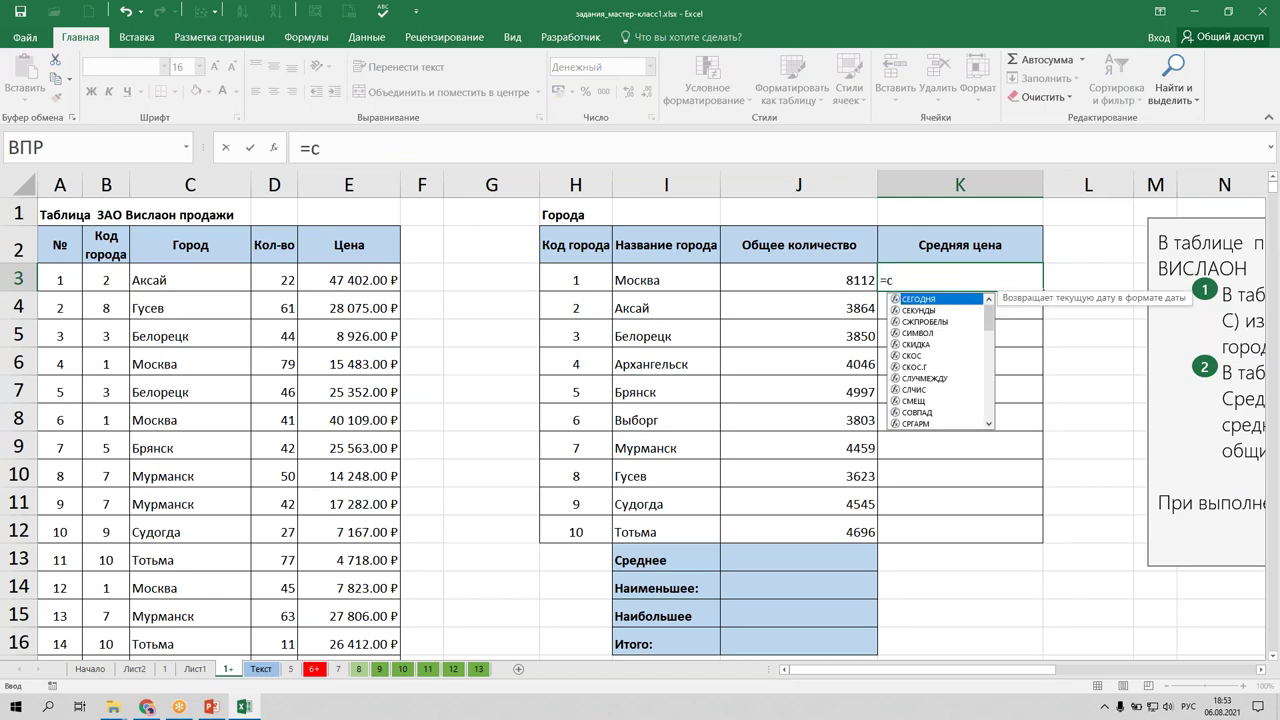
text(р)
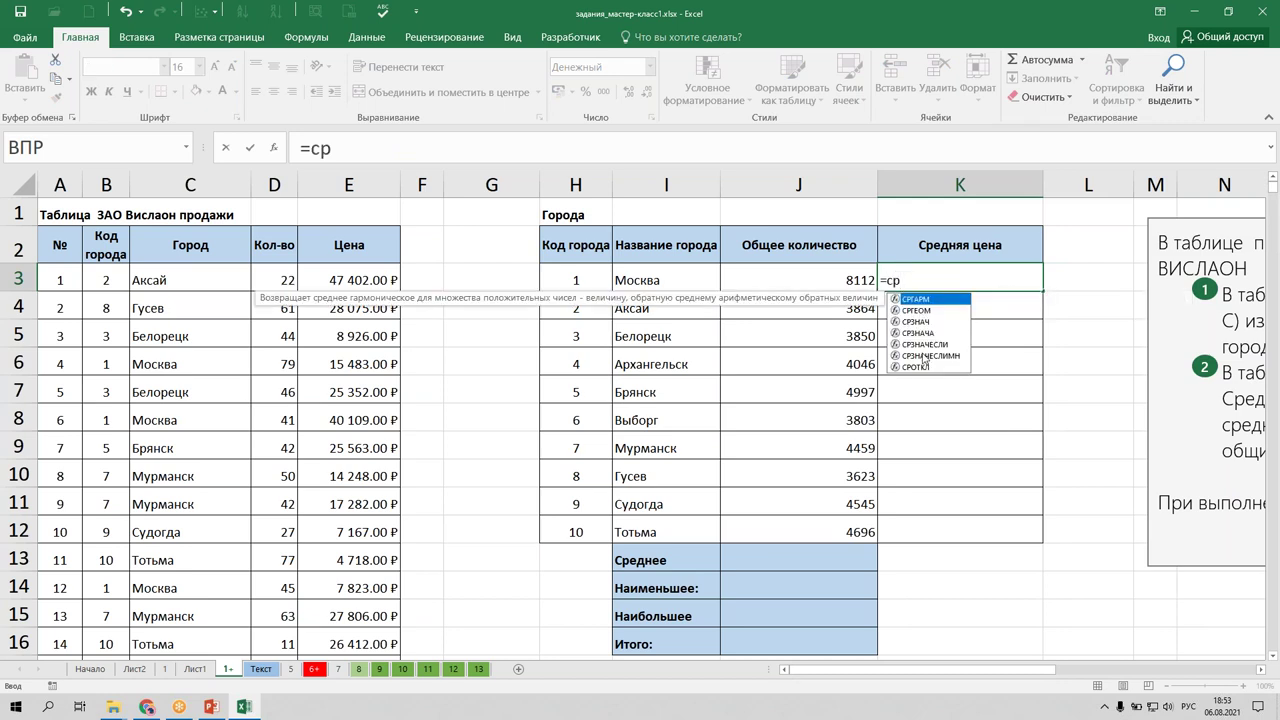
click(916, 345)
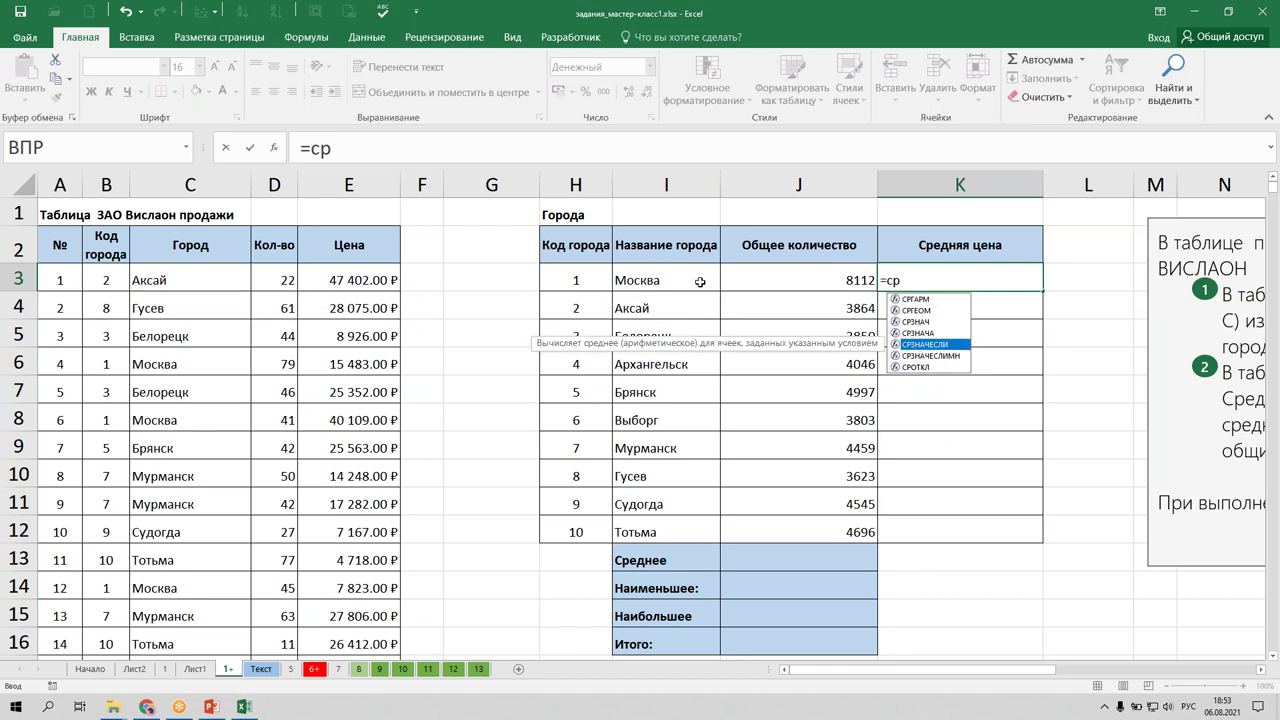
key(Tab)
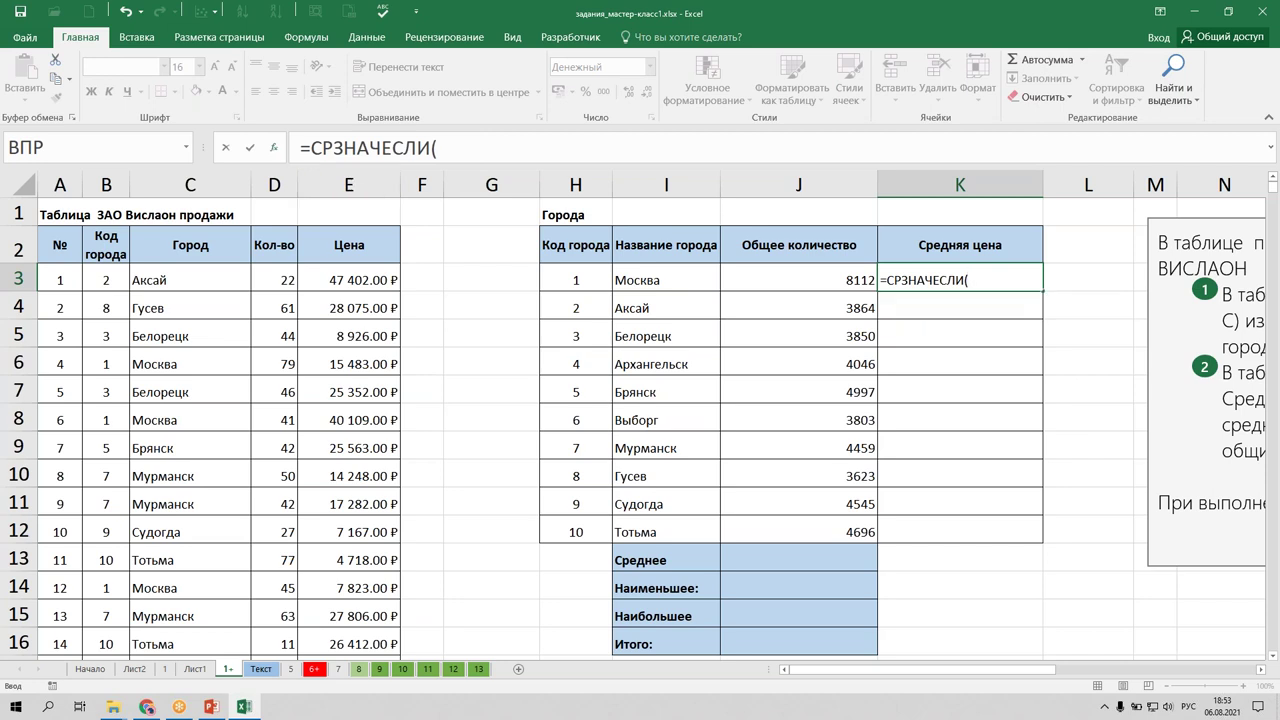
key(ctrl+a)
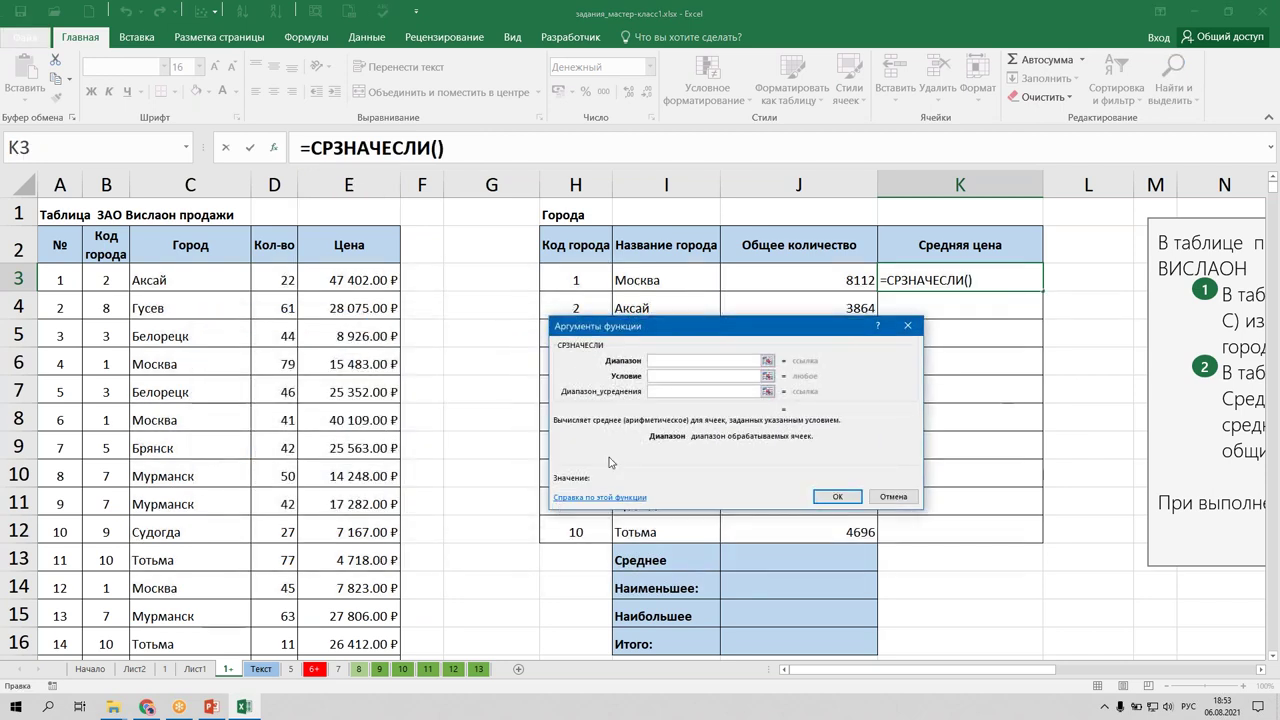
click(656, 361)
click(700, 376)
Set the СРЗНАЧЕСЛИ arguments to $C$3:$C$1002, I3 and $E$3:$E$1002, then confirm.
click(170, 280)
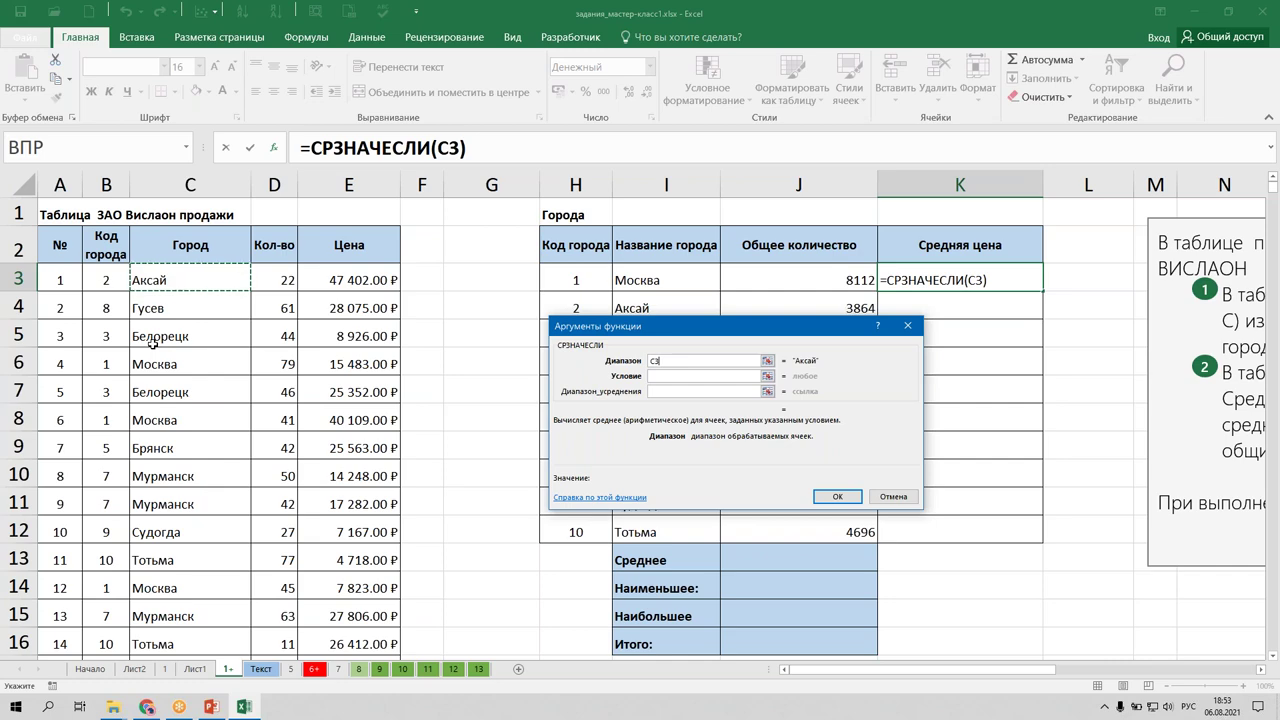
key(ctrl+shift+Down)
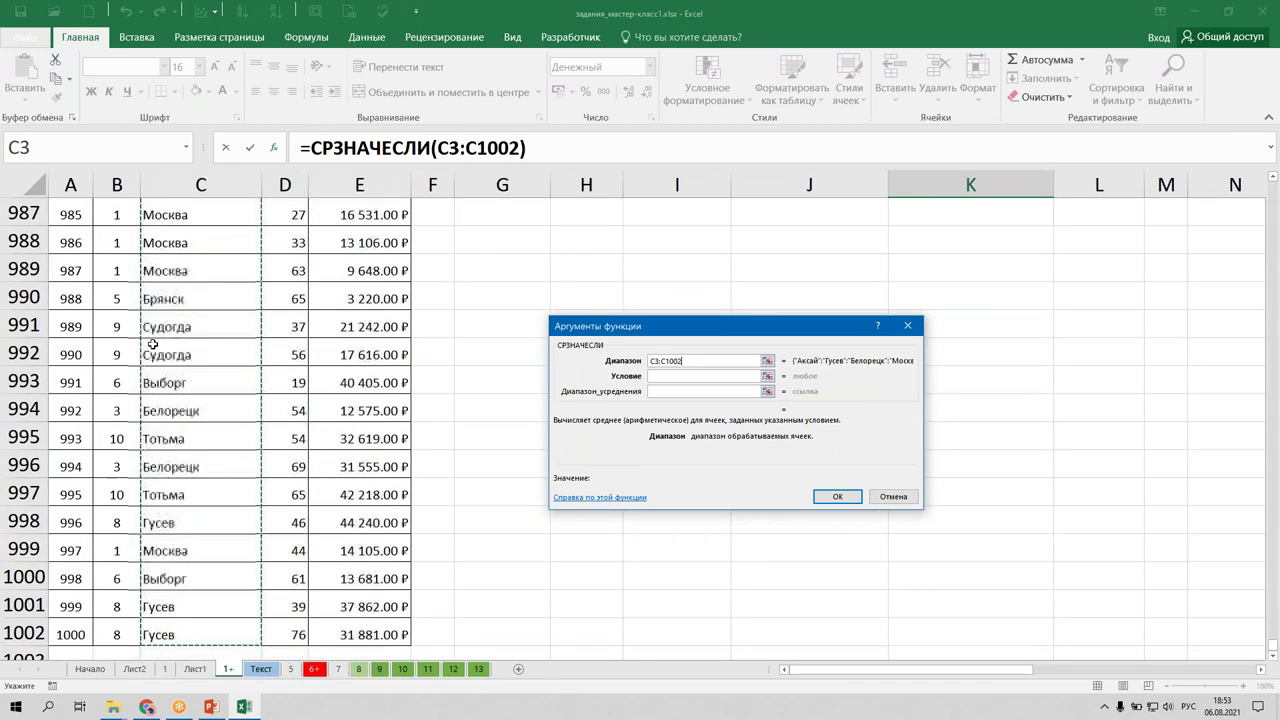
key(F4)
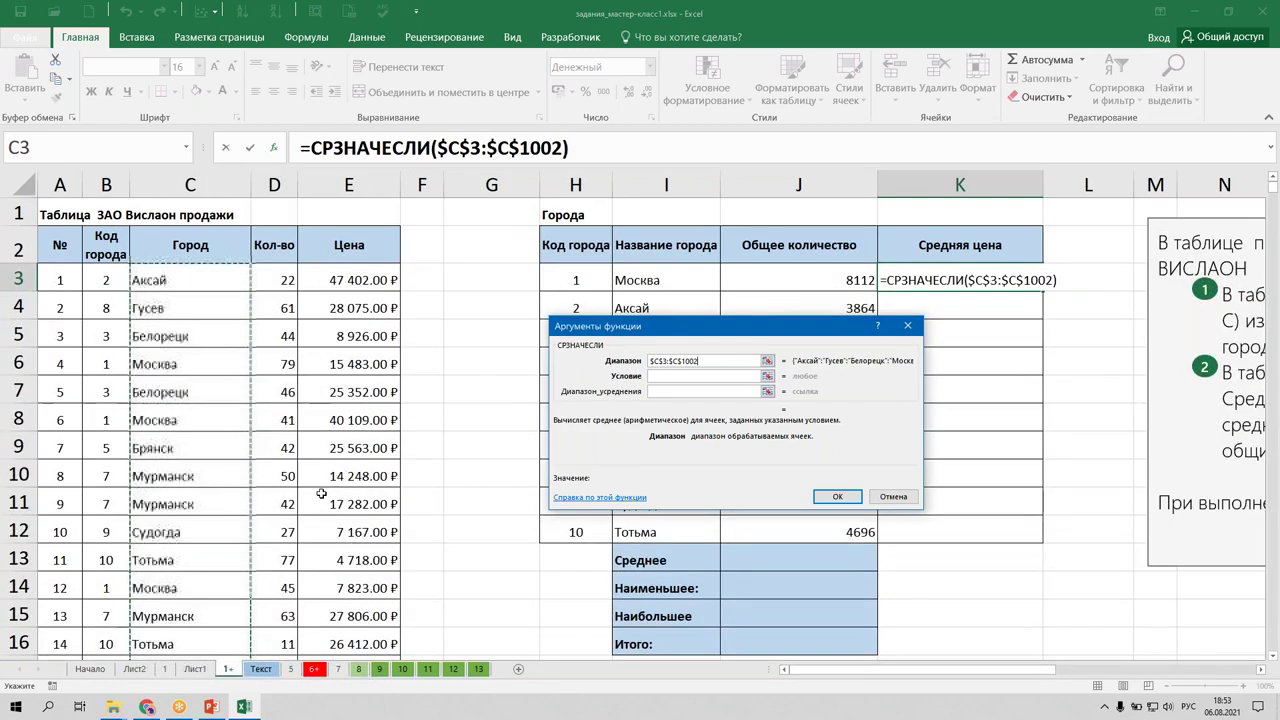
click(669, 377)
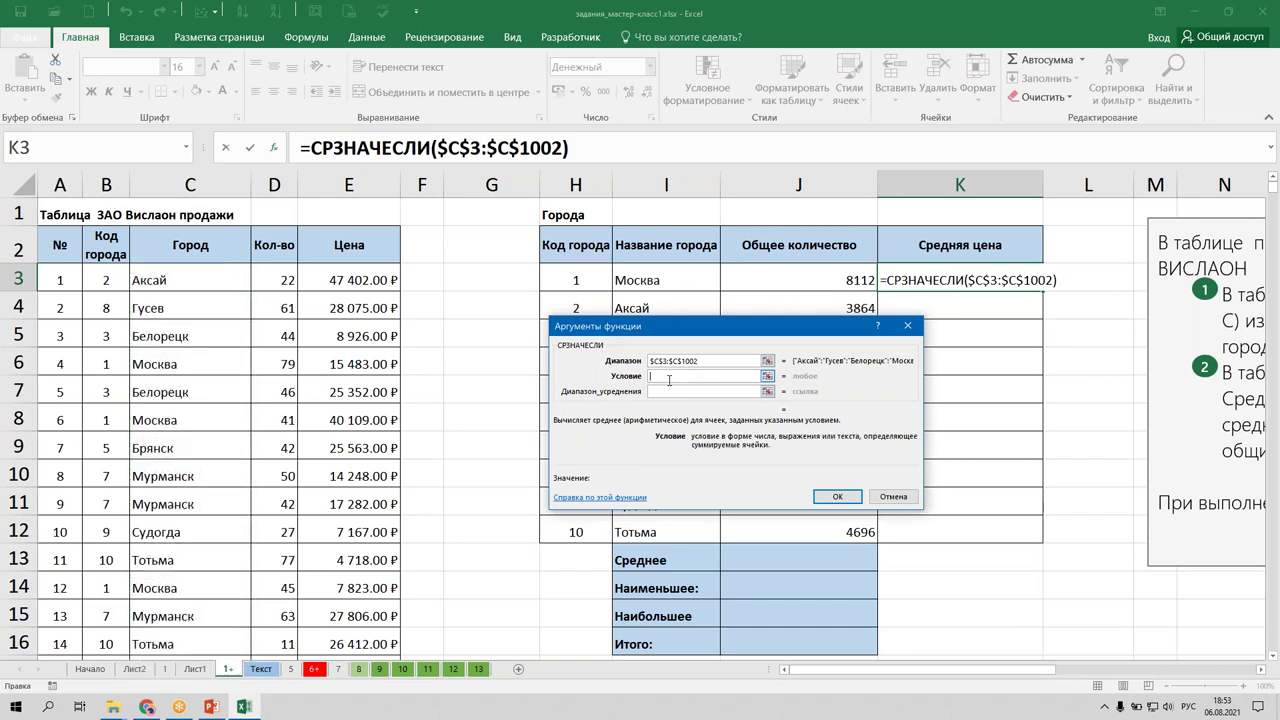
click(645, 273)
key(Tab)
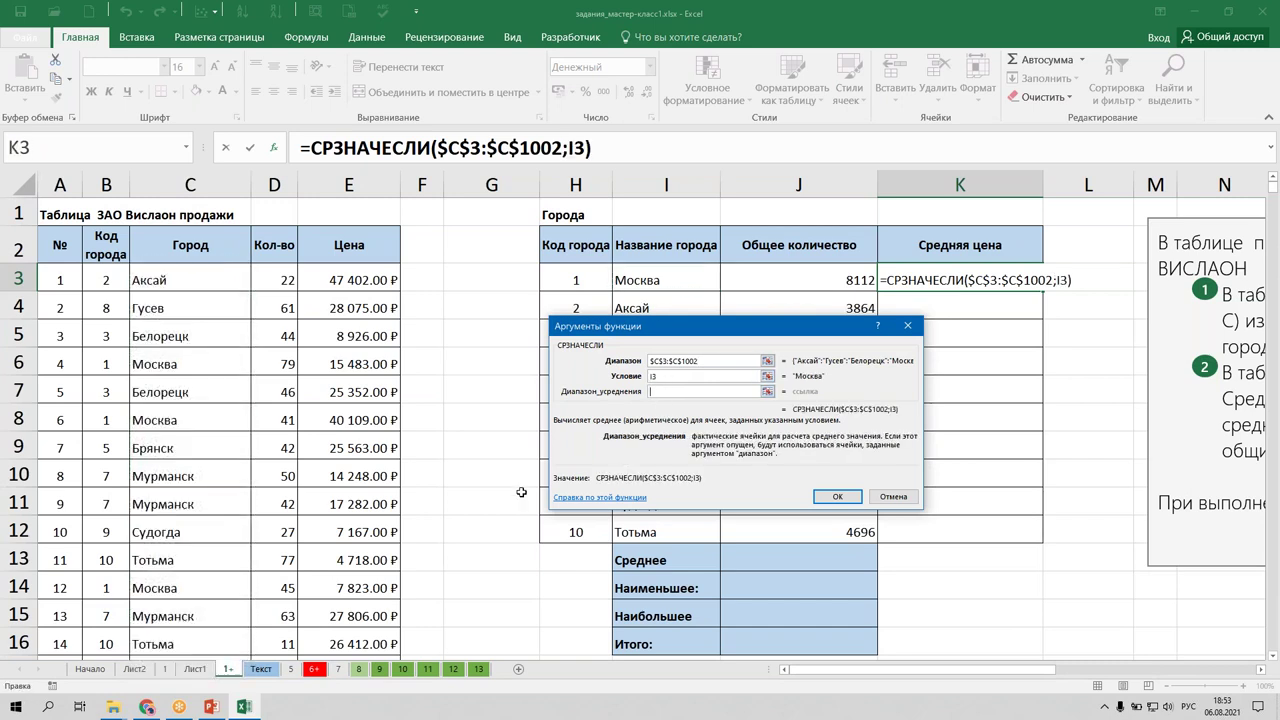
click(358, 279)
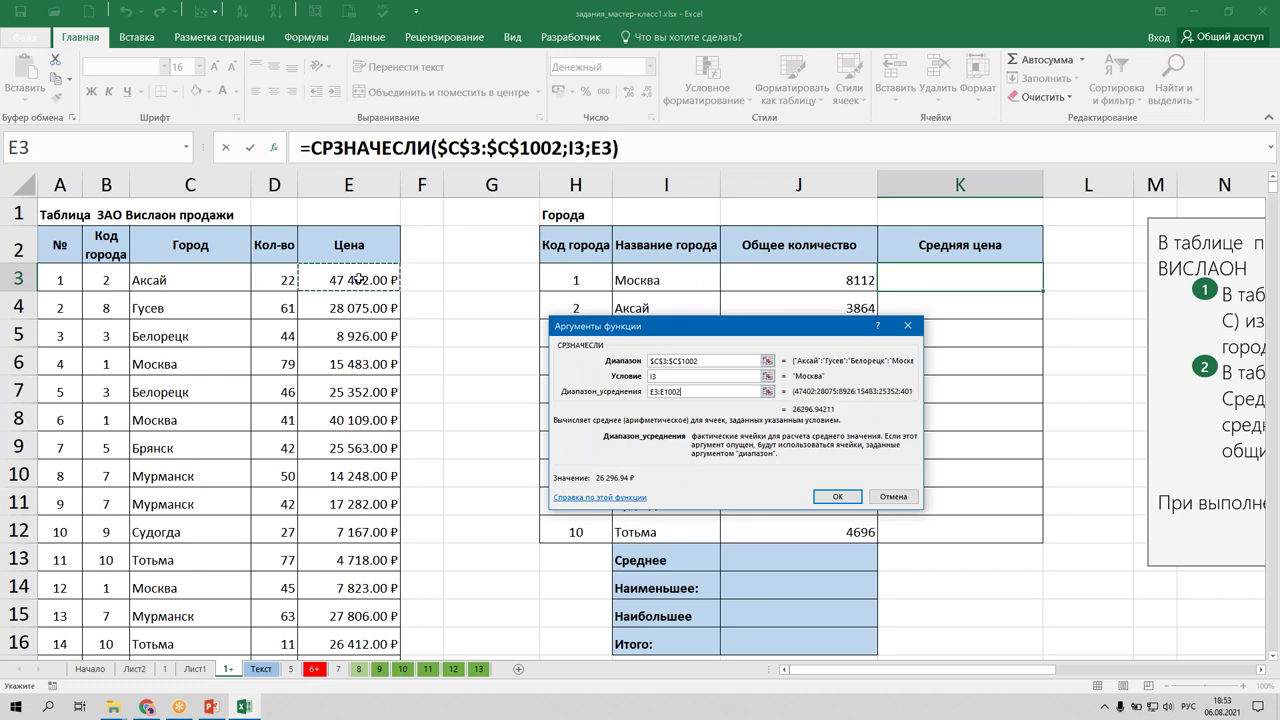
key(ctrl+shift+Down)
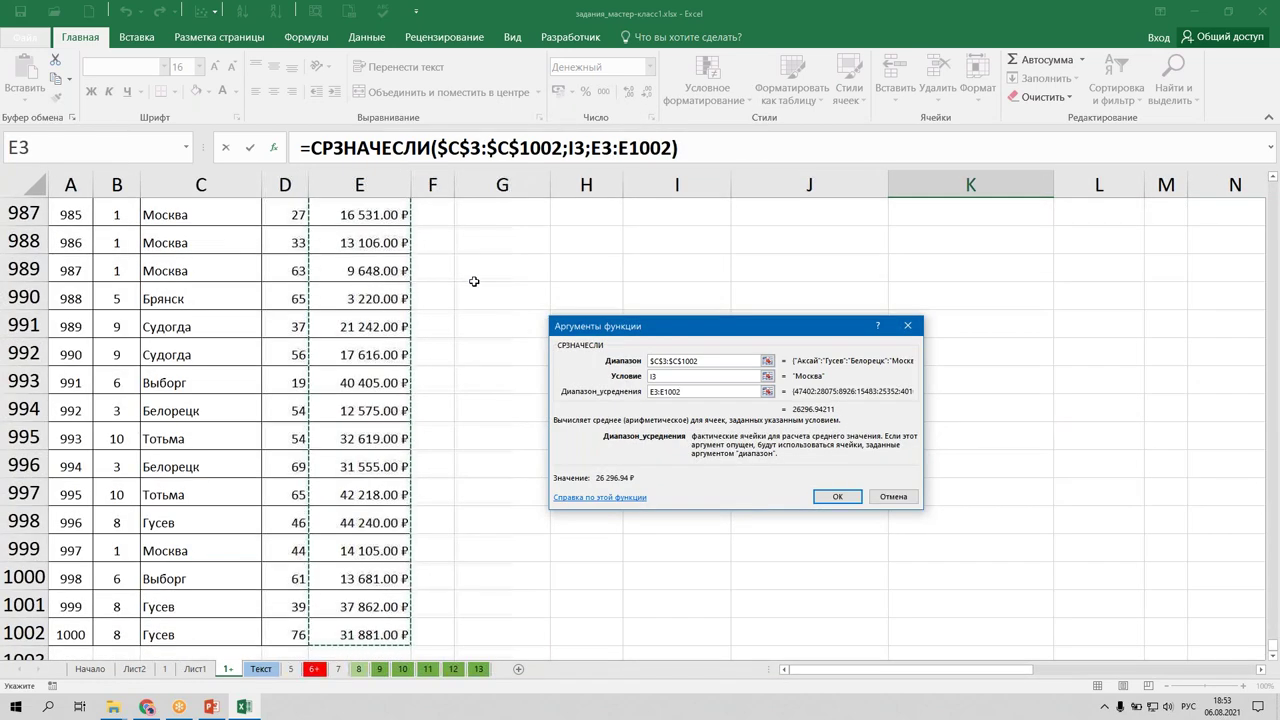
key(F4)
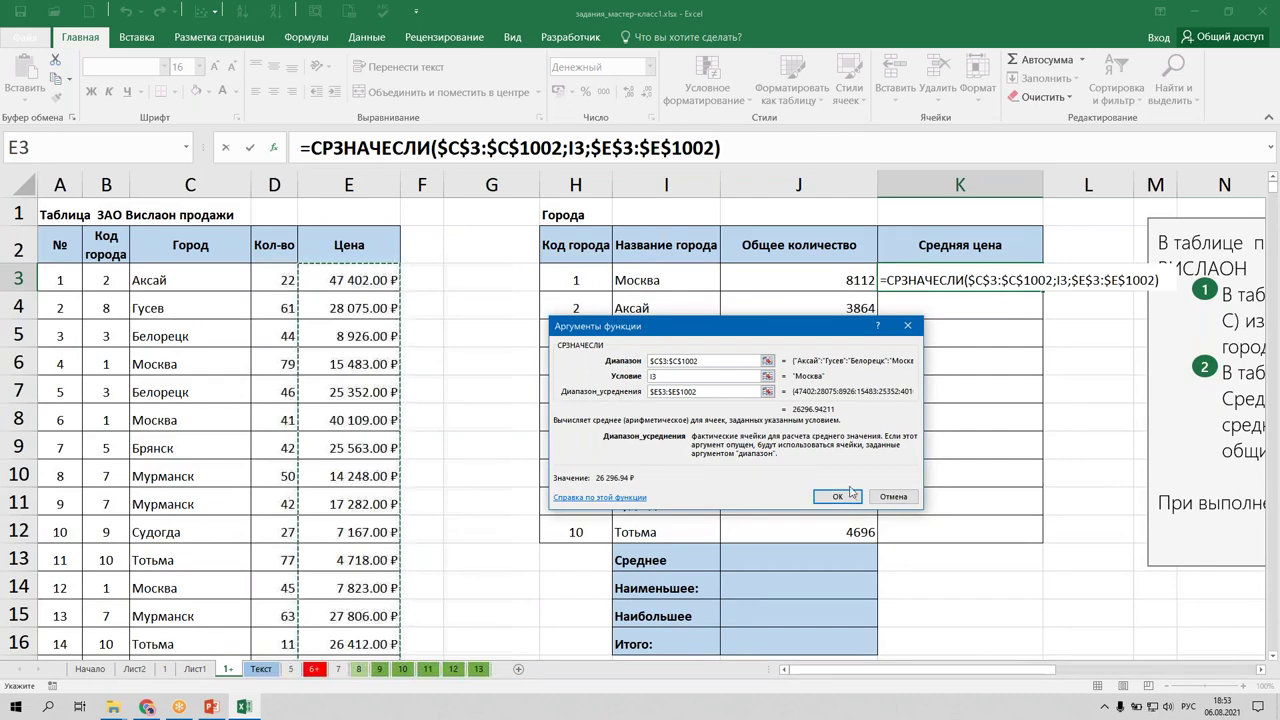
click(845, 497)
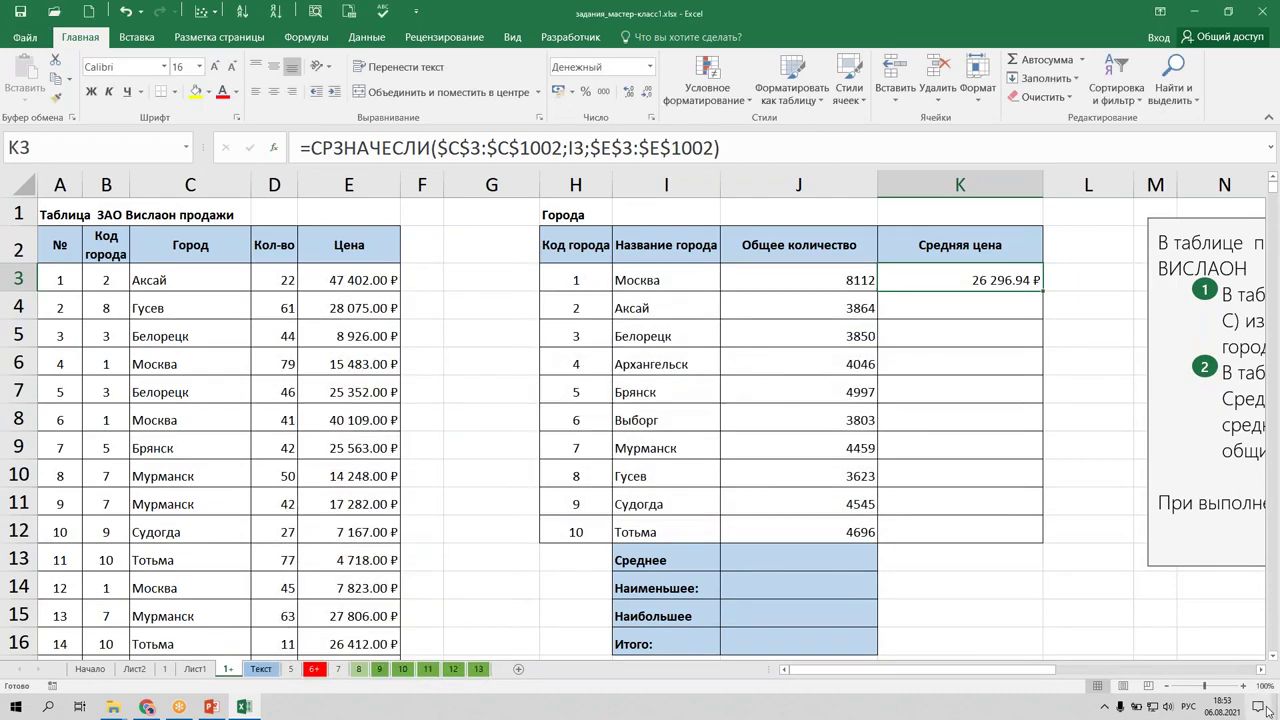
Copy the average price formula from K3 down to K12 for Тотьма.
click(1262, 673)
click(1262, 673)
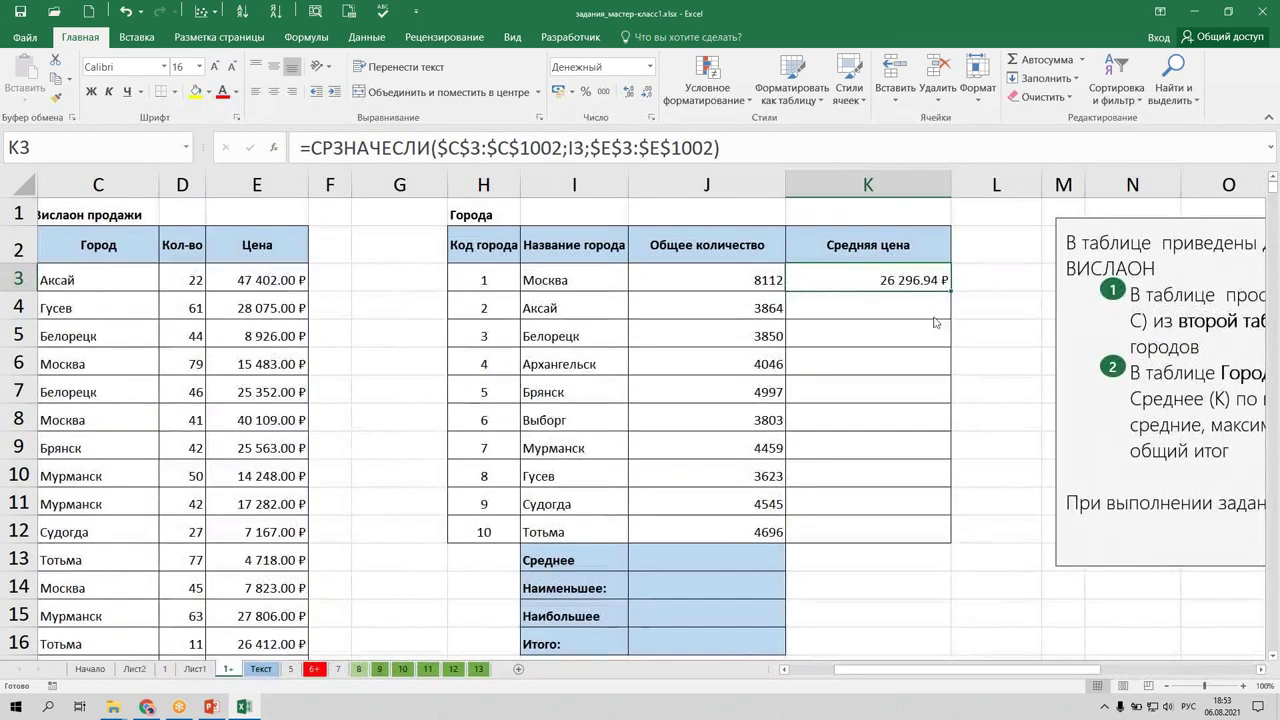
drag(950, 291, 952, 542)
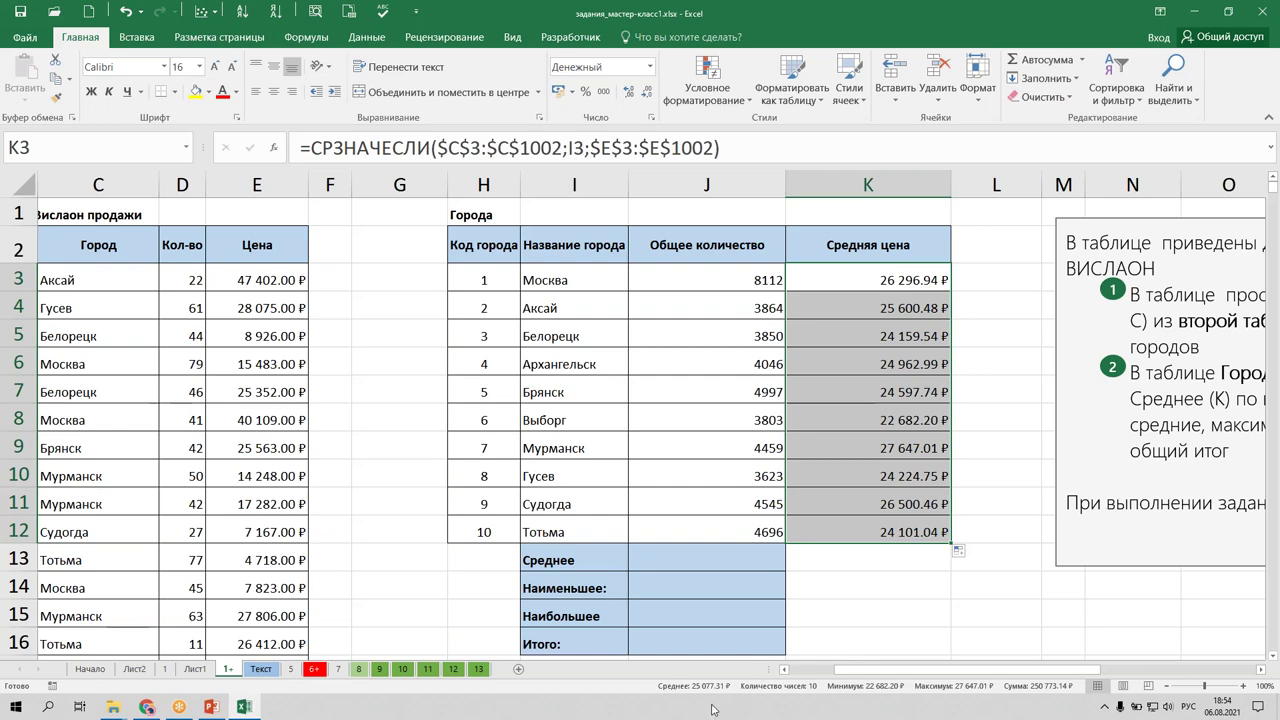
Select the Среднее cell beneath the city quantity totals.
scroll(707, 592, down, 1)
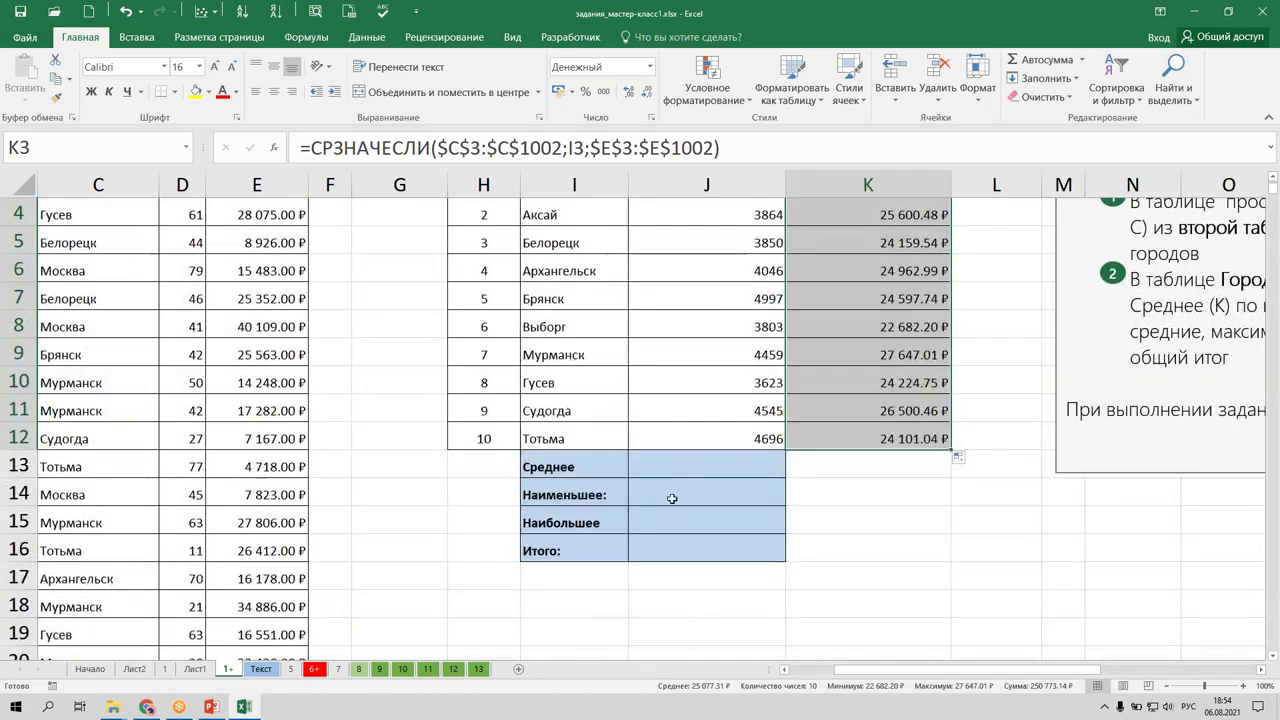
click(669, 460)
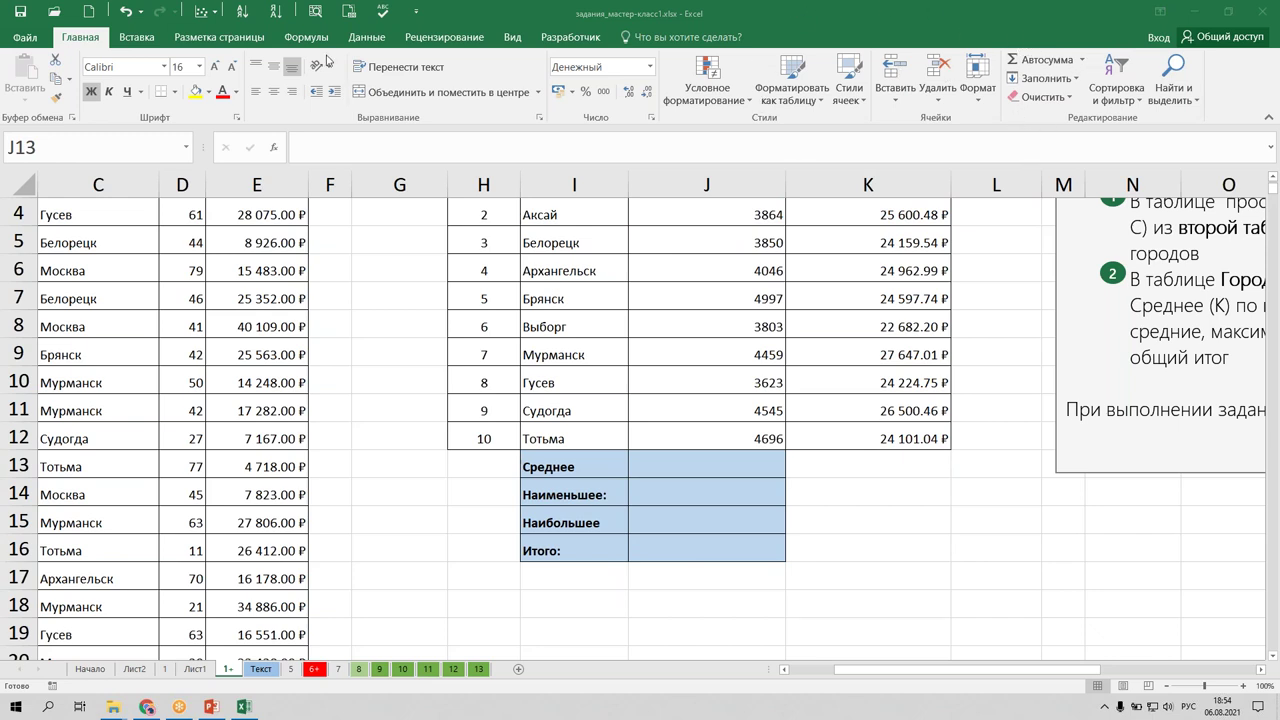
Insert an AutoSum average of the quantities in the Среднее cell, giving 4 599.50.
click(640, 468)
click(1081, 59)
click(1063, 100)
key(Return)
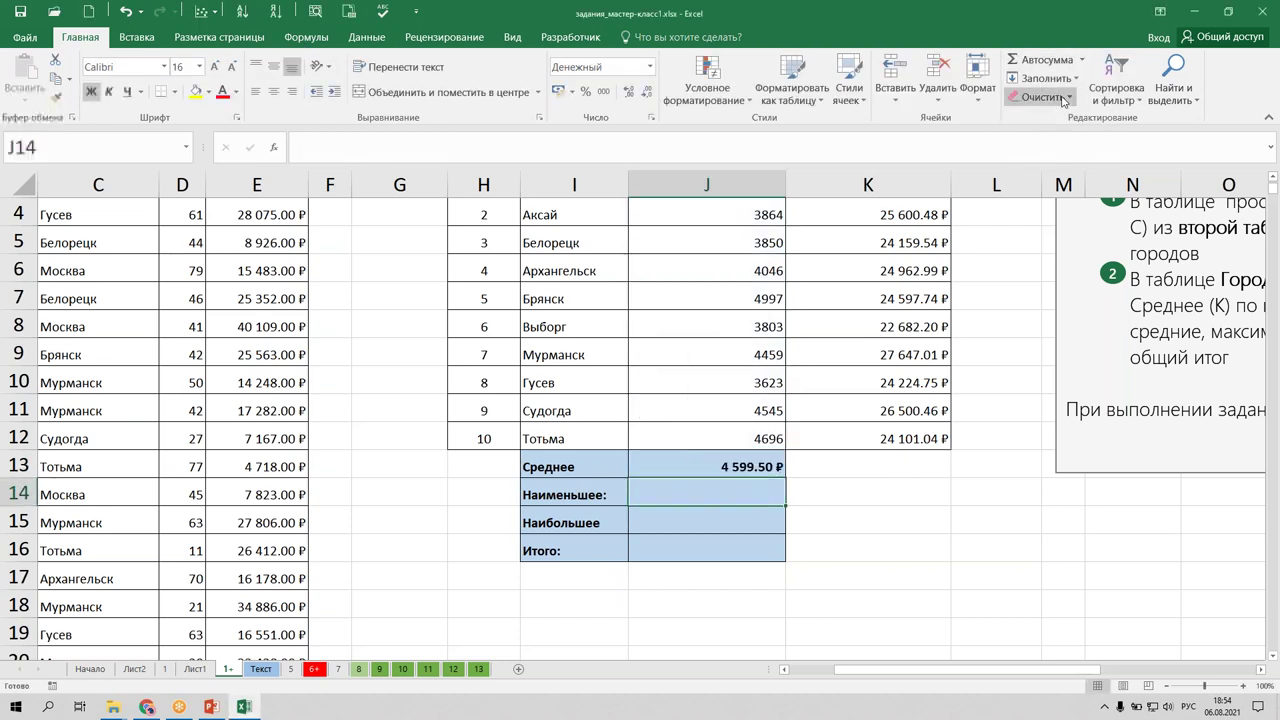
Insert a minimum over the quantity column in the Наименьшее row, giving 3 623.00.
click(1081, 59)
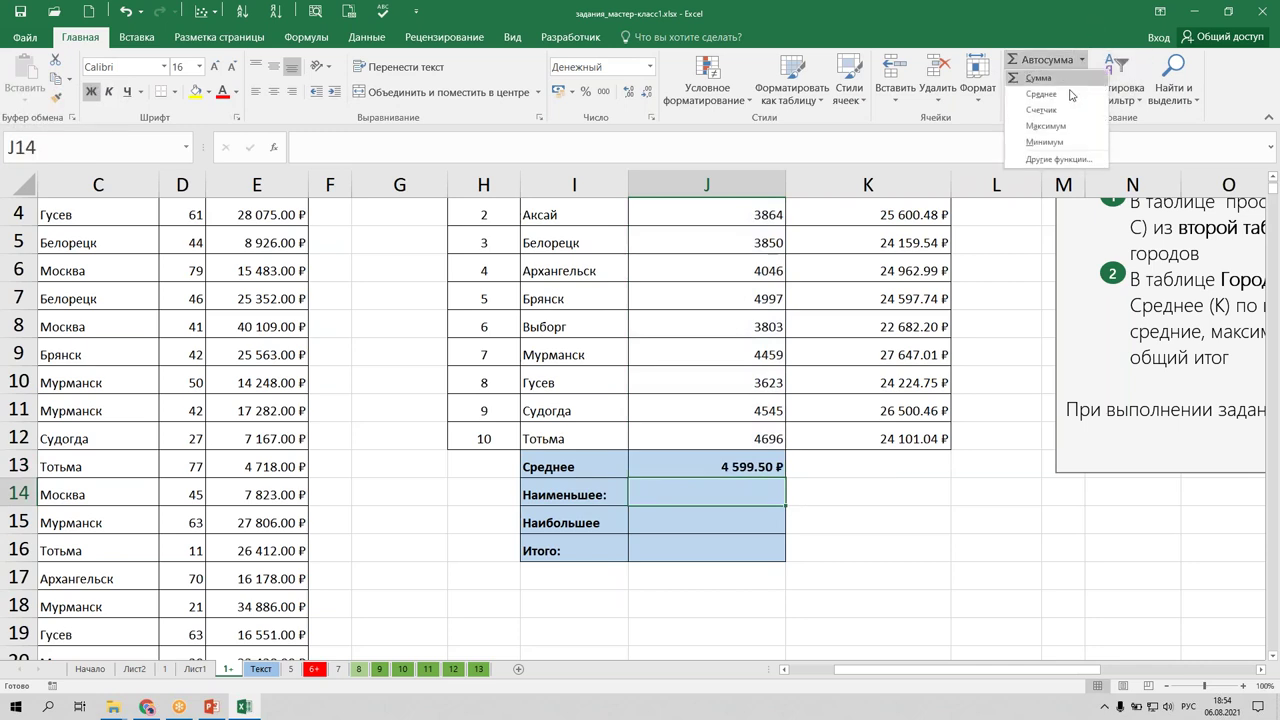
click(1050, 151)
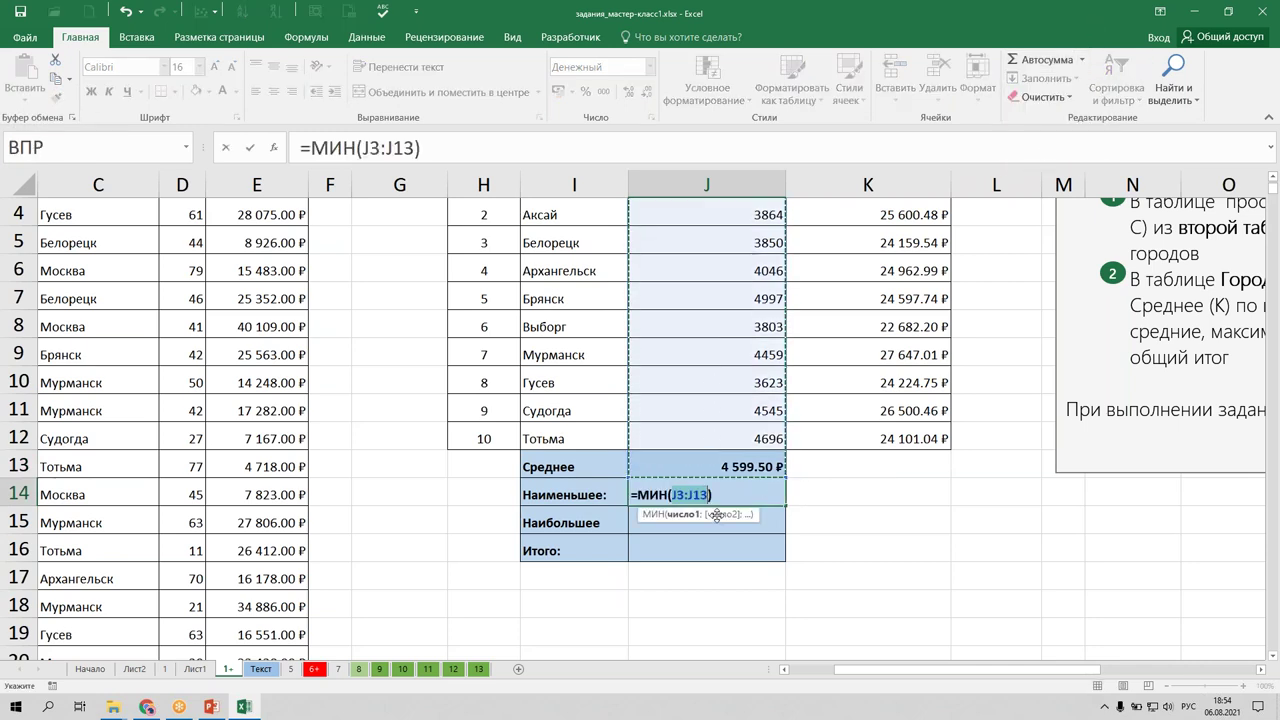
key(BackSpace)
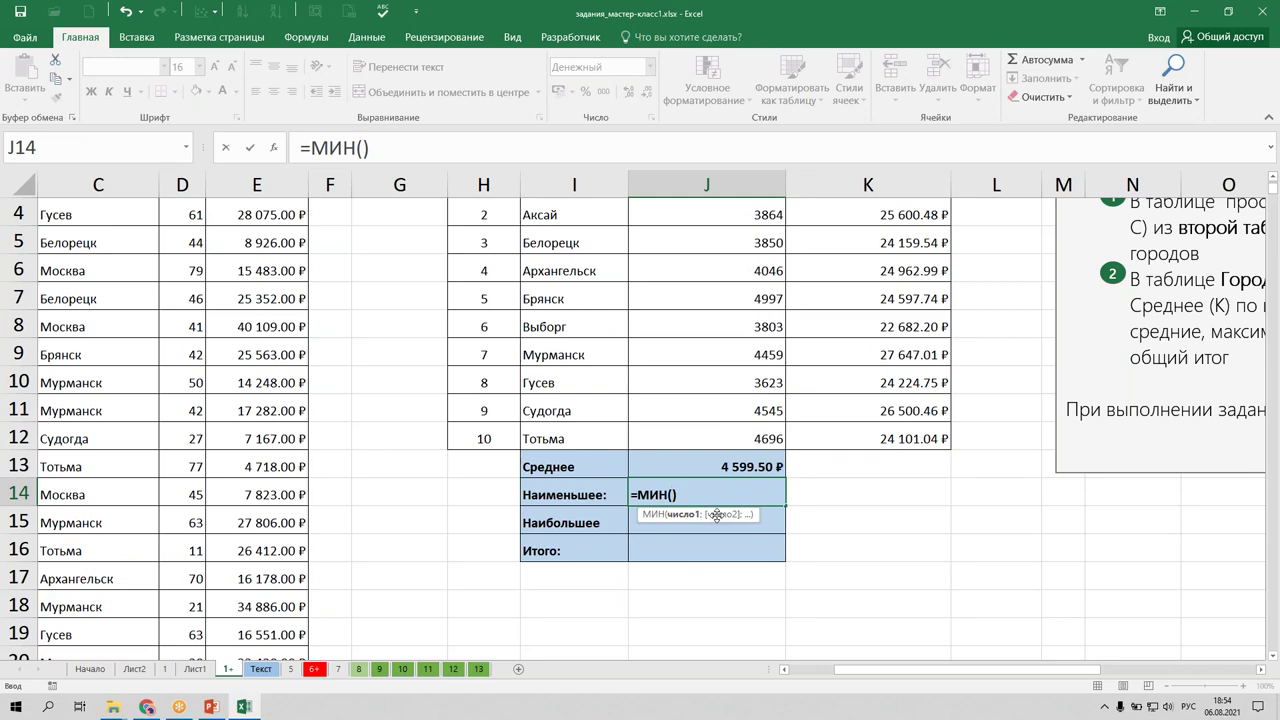
click(759, 440)
key(ctrl+shift+Up)
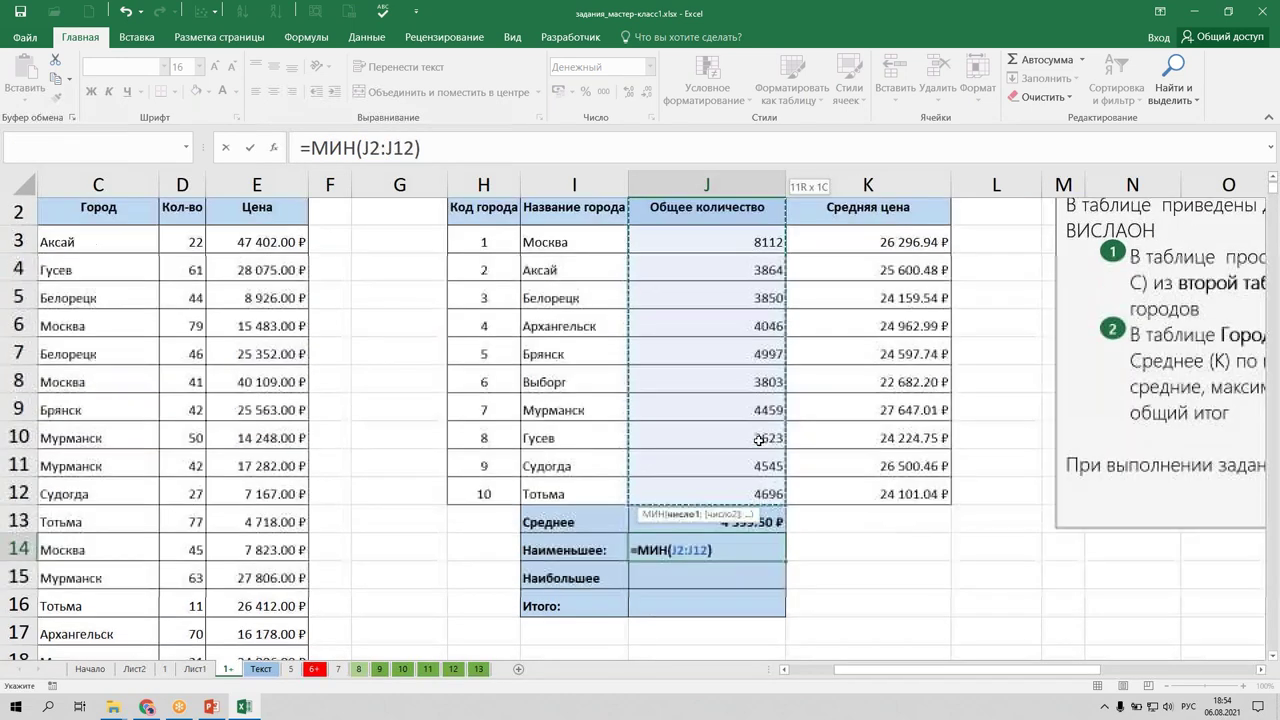
key(Return)
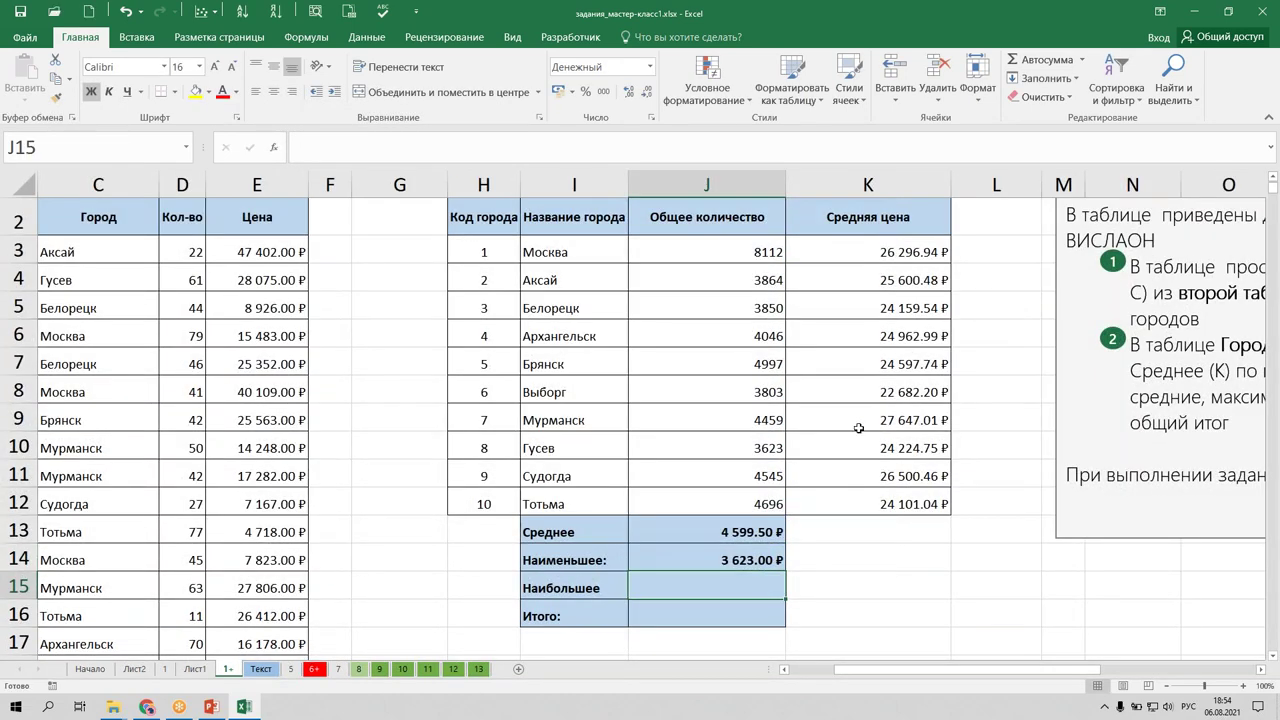
Add a Максимум over J3:J12 in the Наибольшее row, showing 8 112.00.
click(1081, 60)
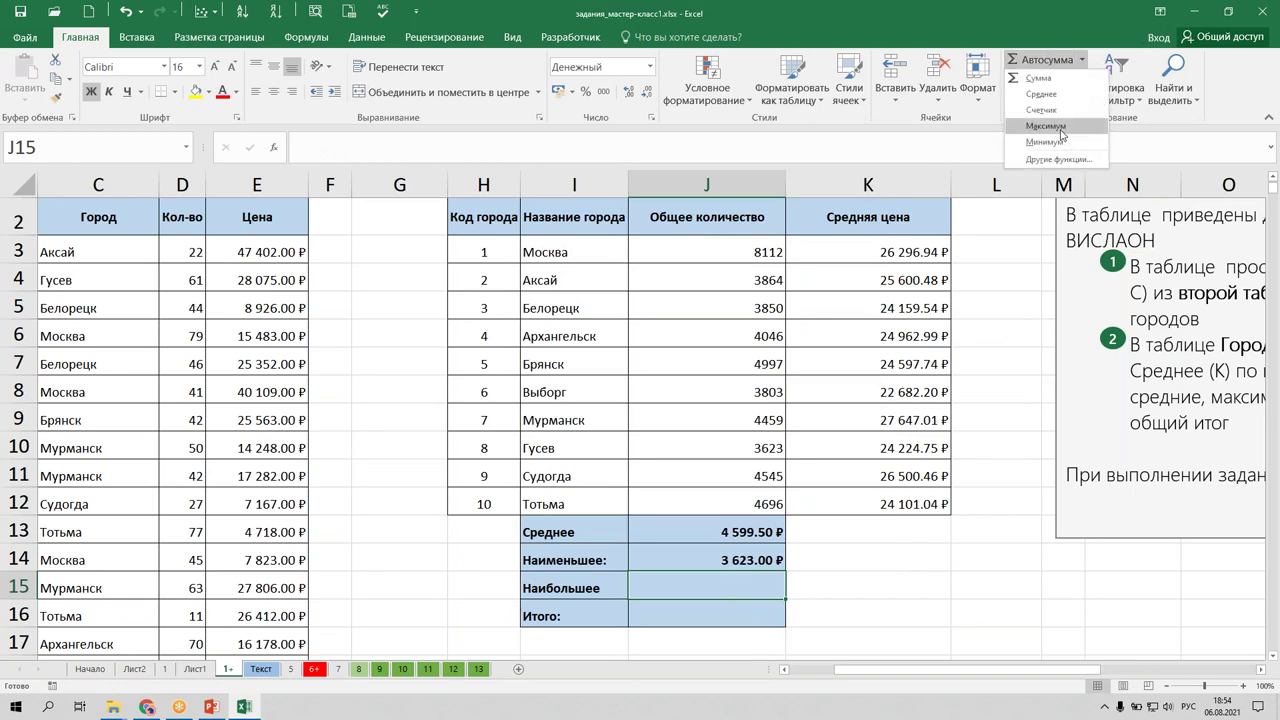
click(1062, 134)
mouse_move(706, 248)
mouse_down()
mouse_move(696, 349)
mouse_move(637, 505)
mouse_up()
key(Return)
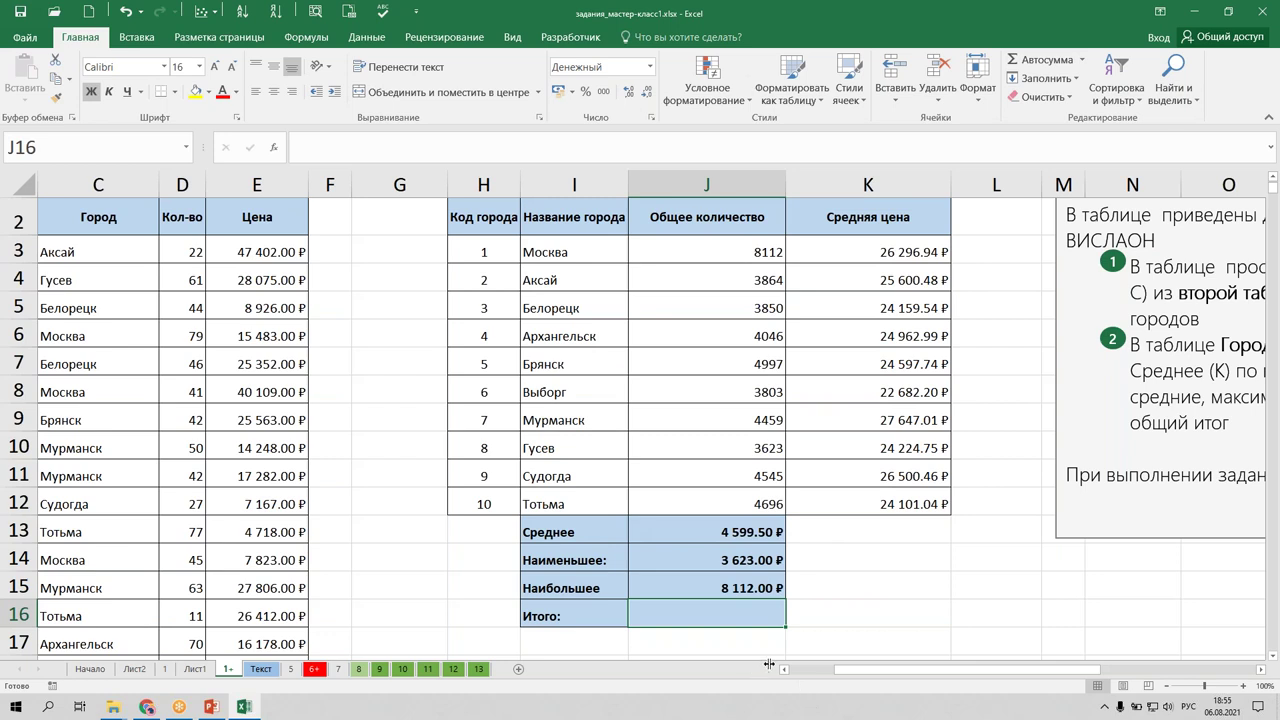
Sum J3:J12 with AutoSum in the Итого row, giving 45 995.00.
key(alt+equal)
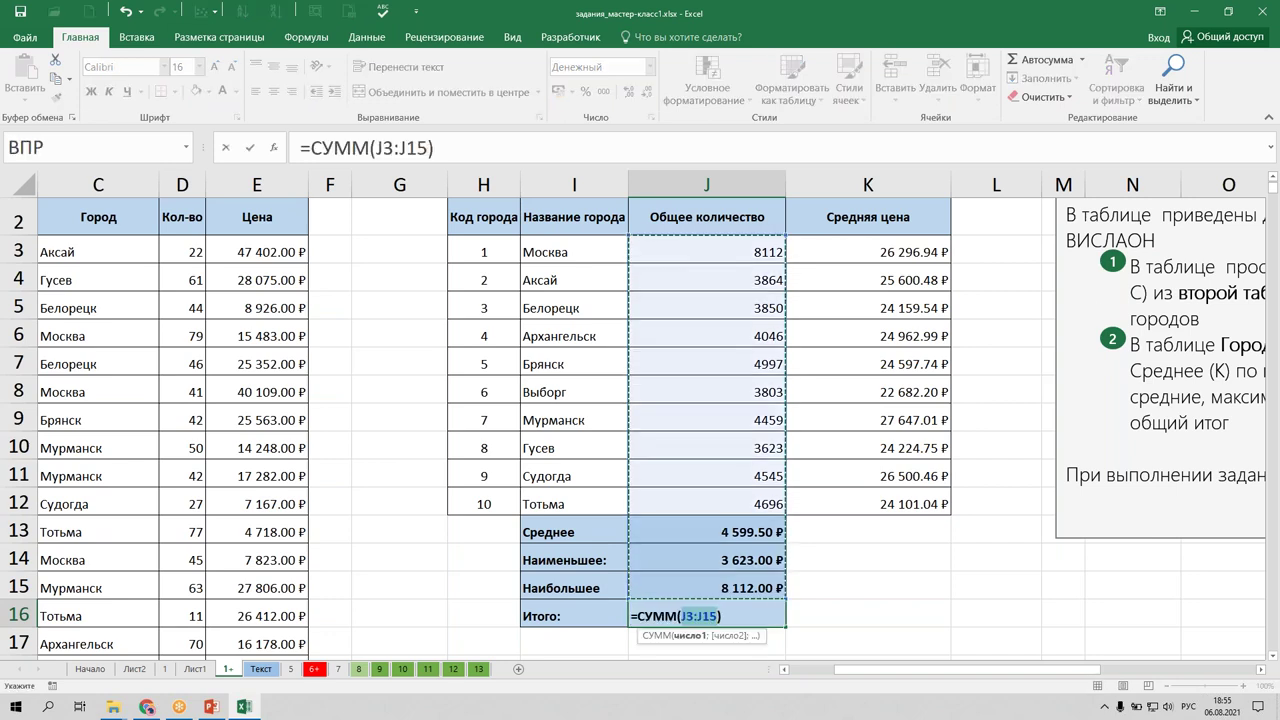
drag(716, 249, 710, 501)
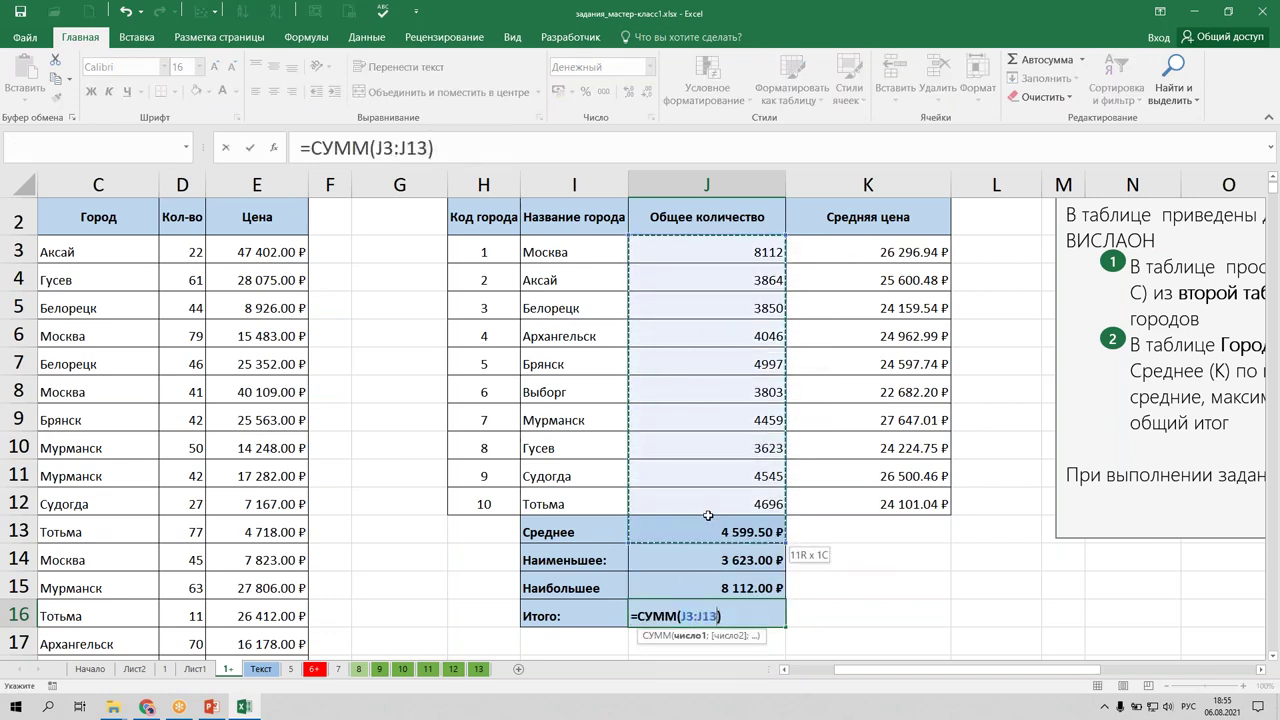
key(Return)
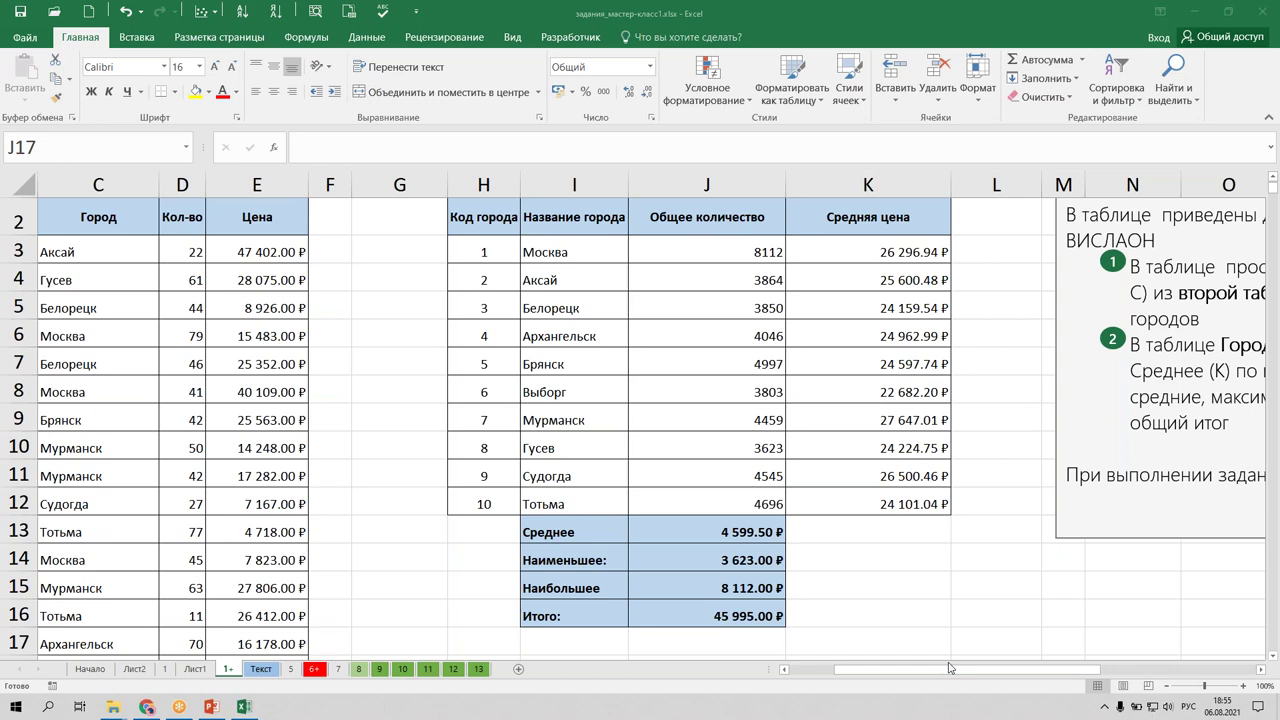
click(252, 670)
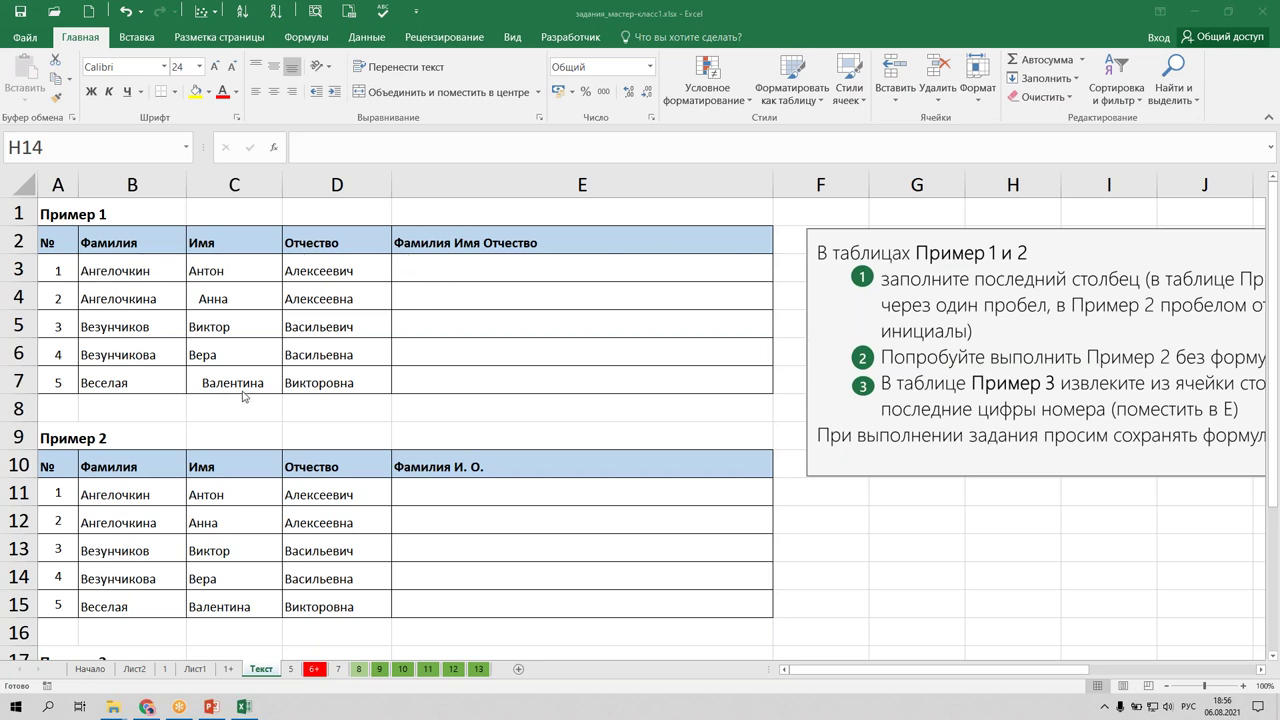
Select E3, the first full-name cell of Пример 1, after checking the first name in C3.
click(421, 266)
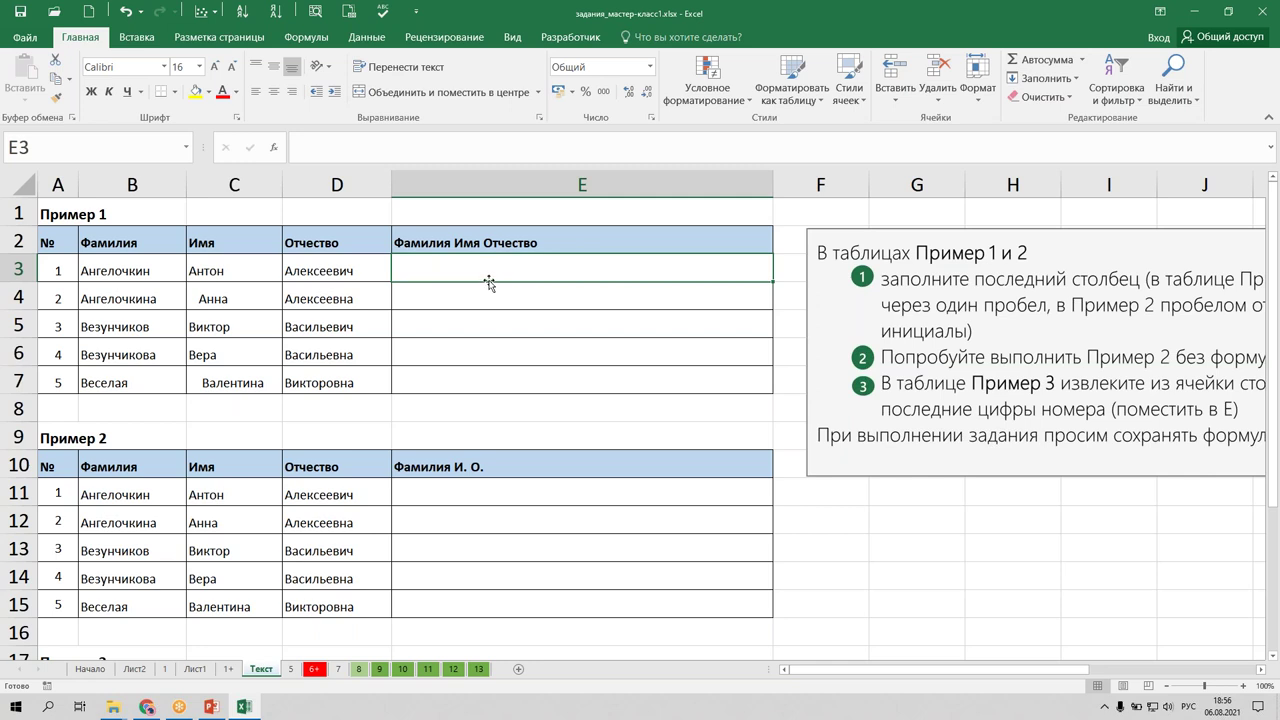
click(205, 270)
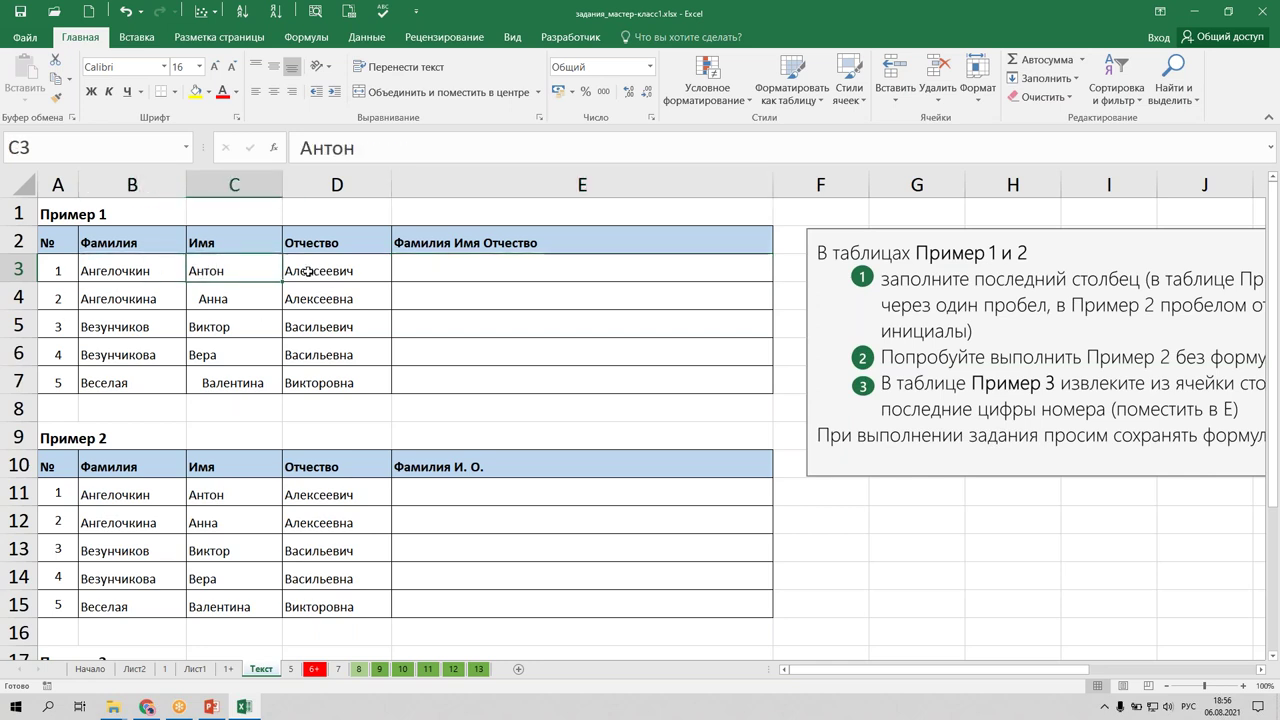
click(420, 266)
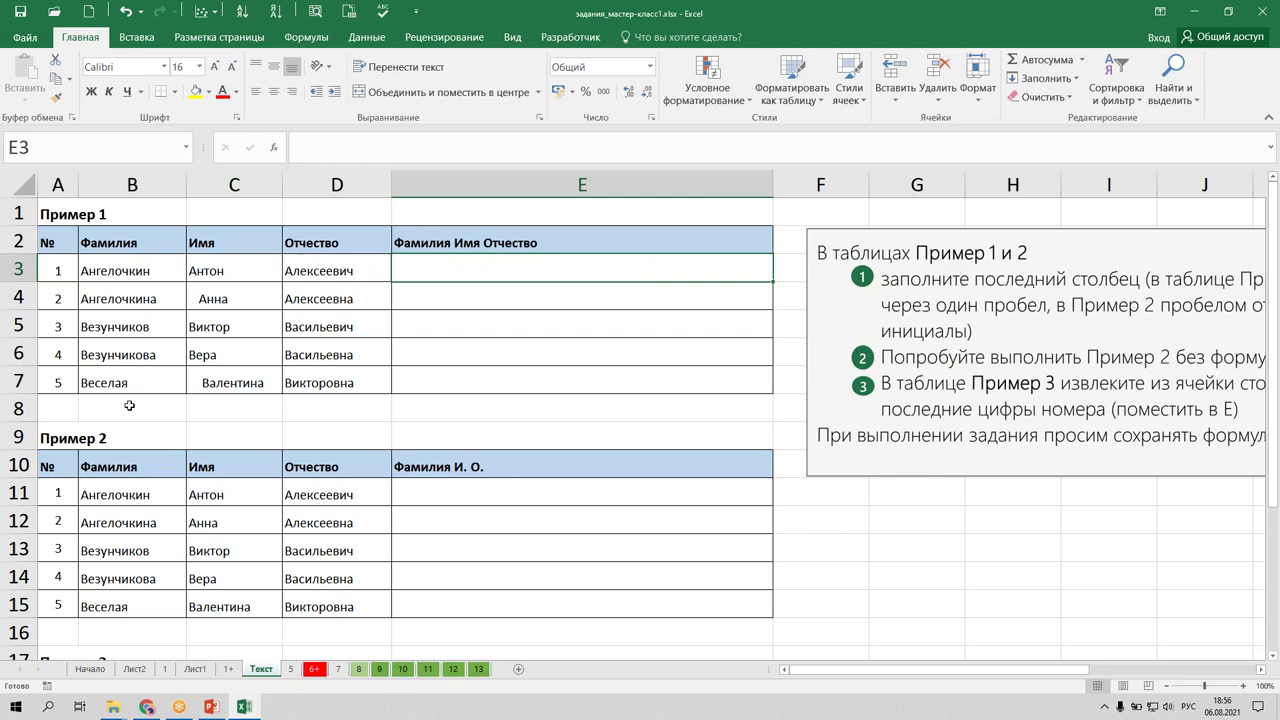
Enter =B3&C3&D3 in E3 to join surname, first name and patronymic.
text(=)
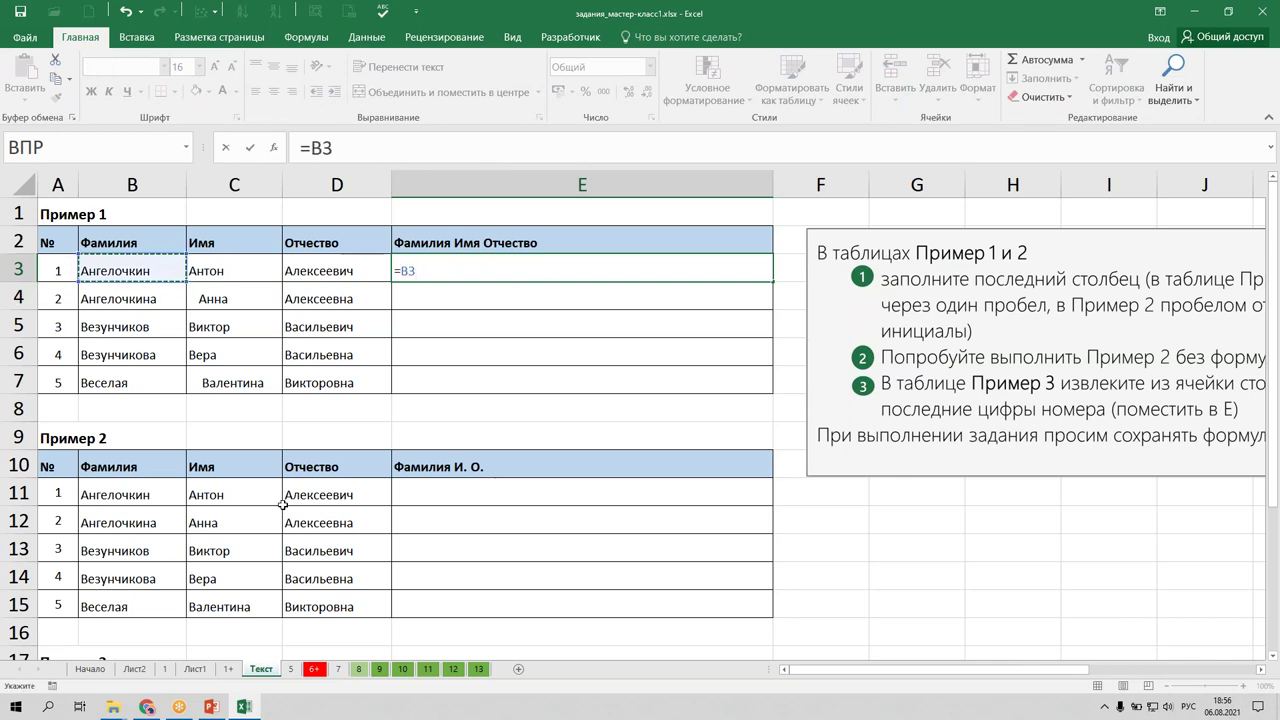
key(alt+shift)
text(&)
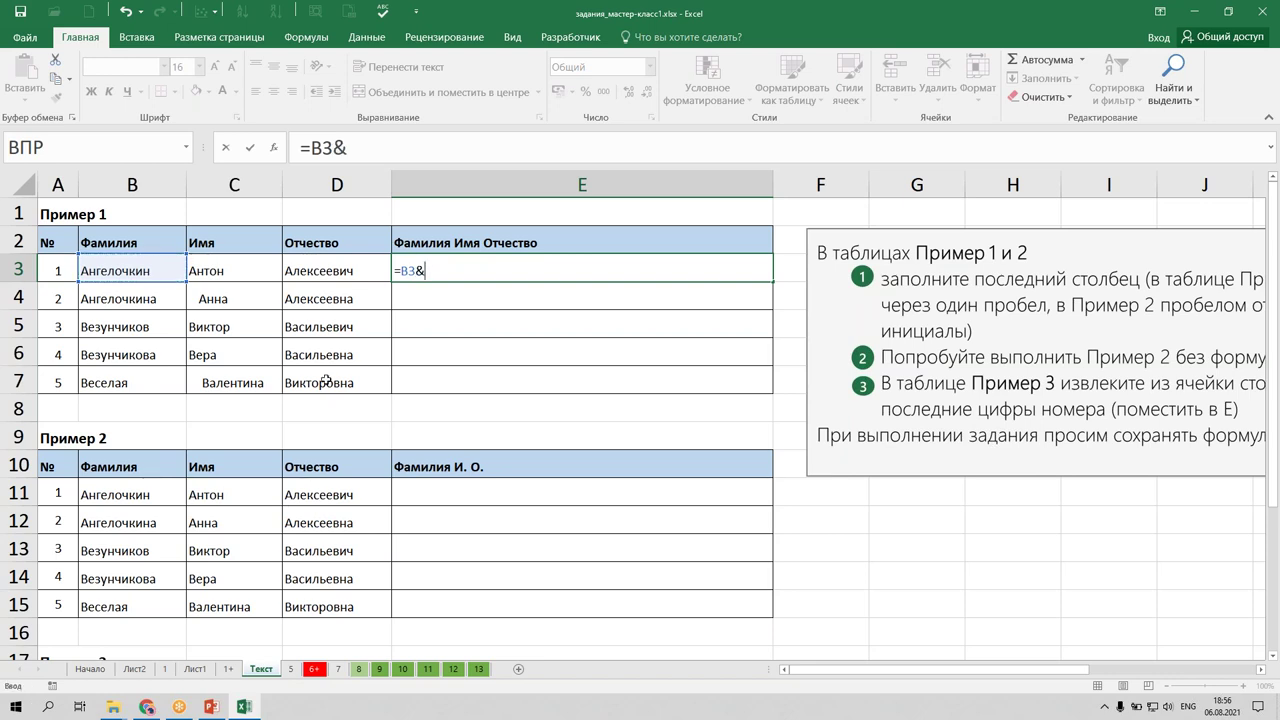
click(258, 264)
mouse_move(244, 706)
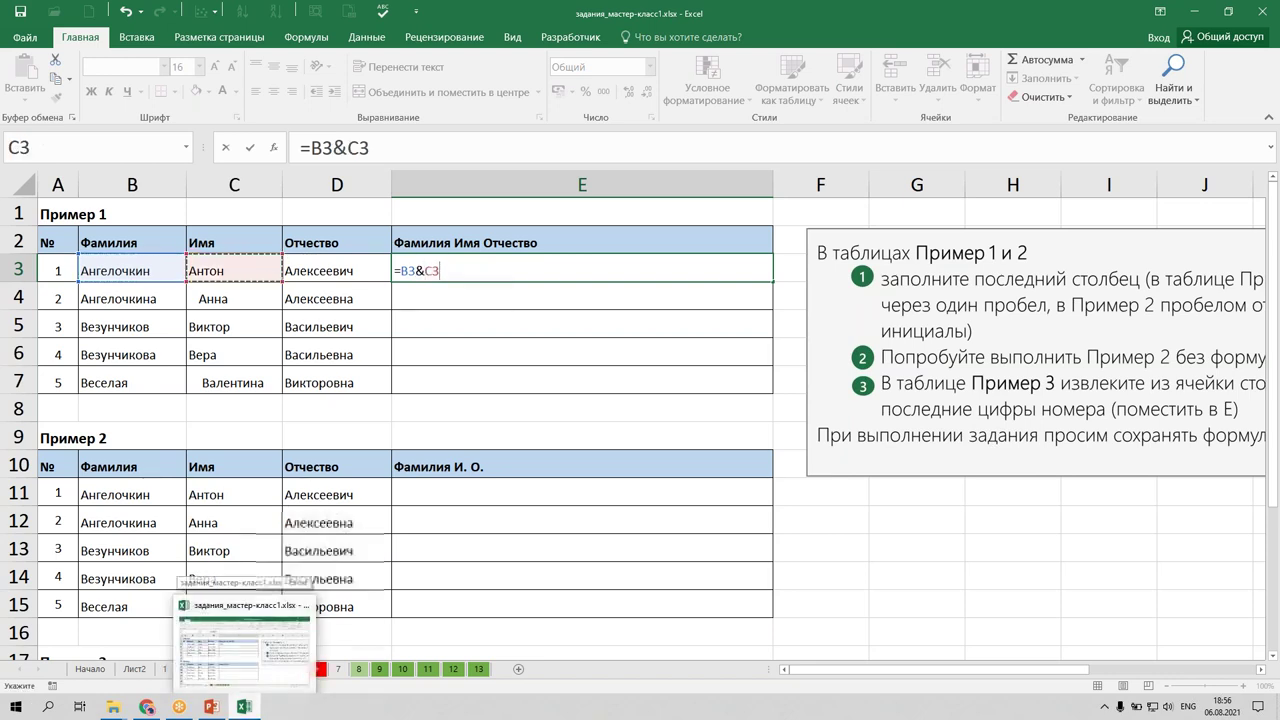
text(&)
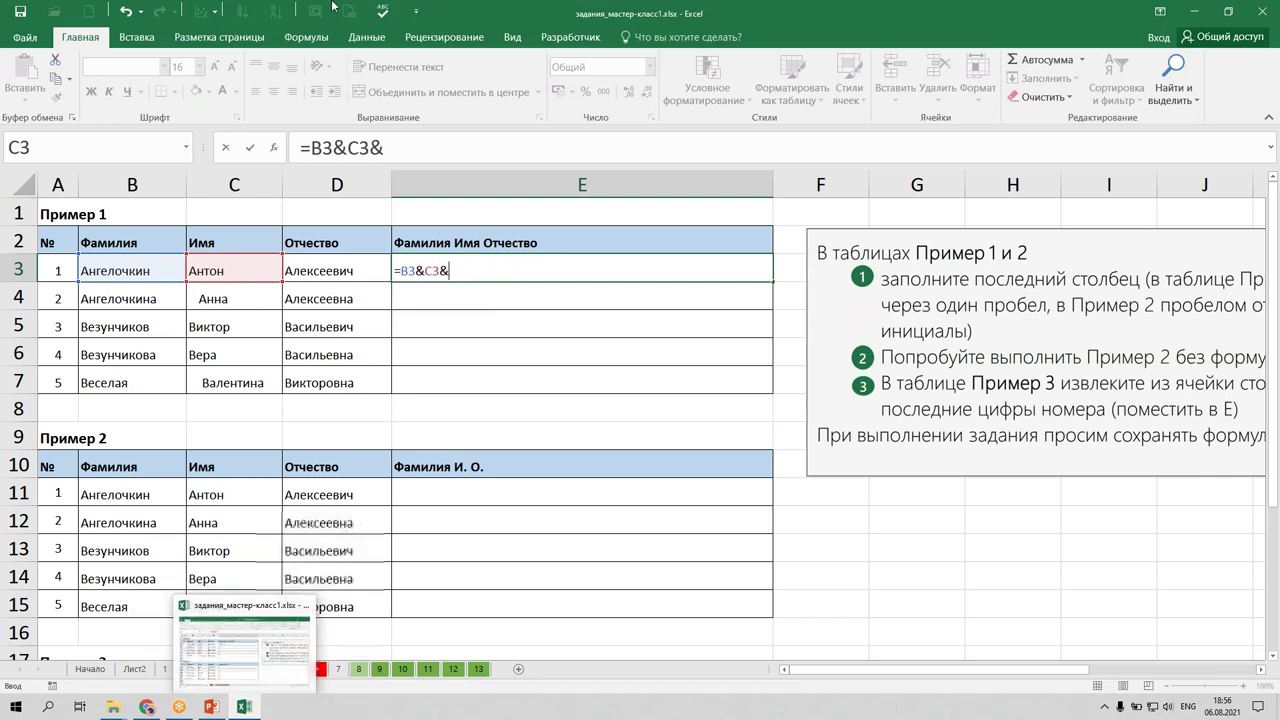
click(364, 270)
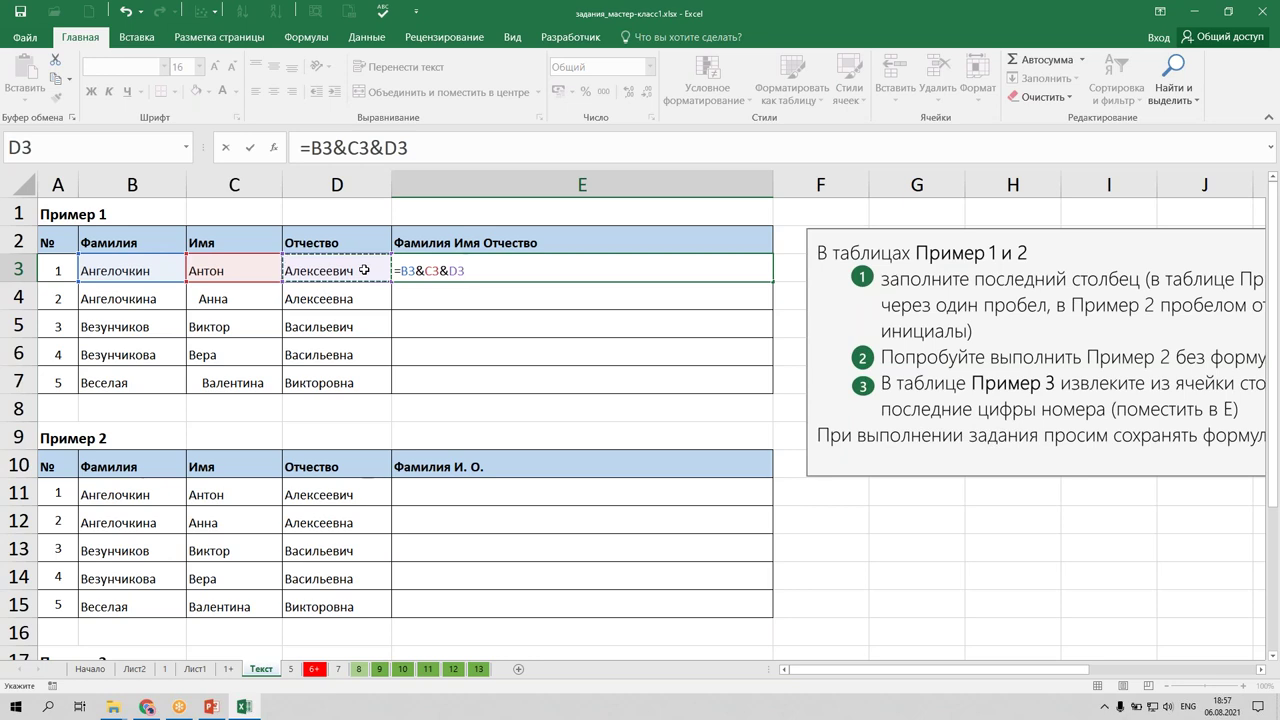
key(Return)
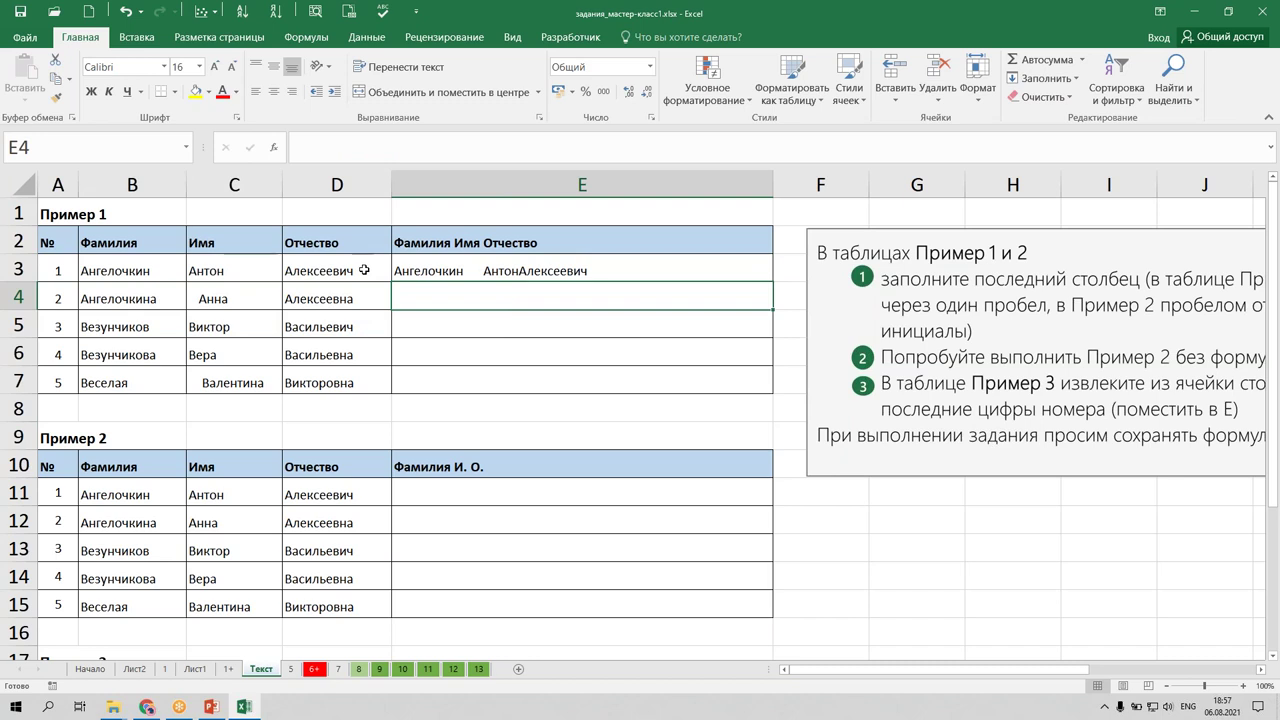
click(538, 260)
Fill the joining formula down to E7 and copy the Пример 1 table A2:D7.
drag(773, 283, 764, 383)
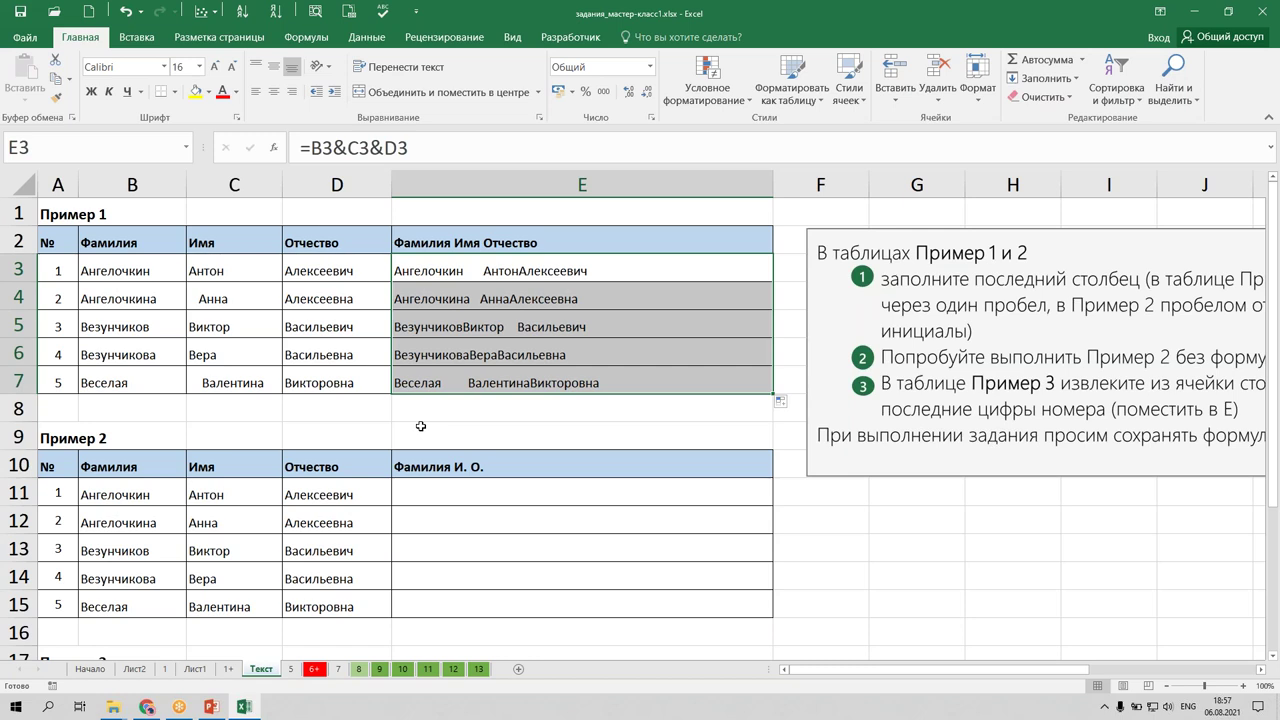
click(126, 272)
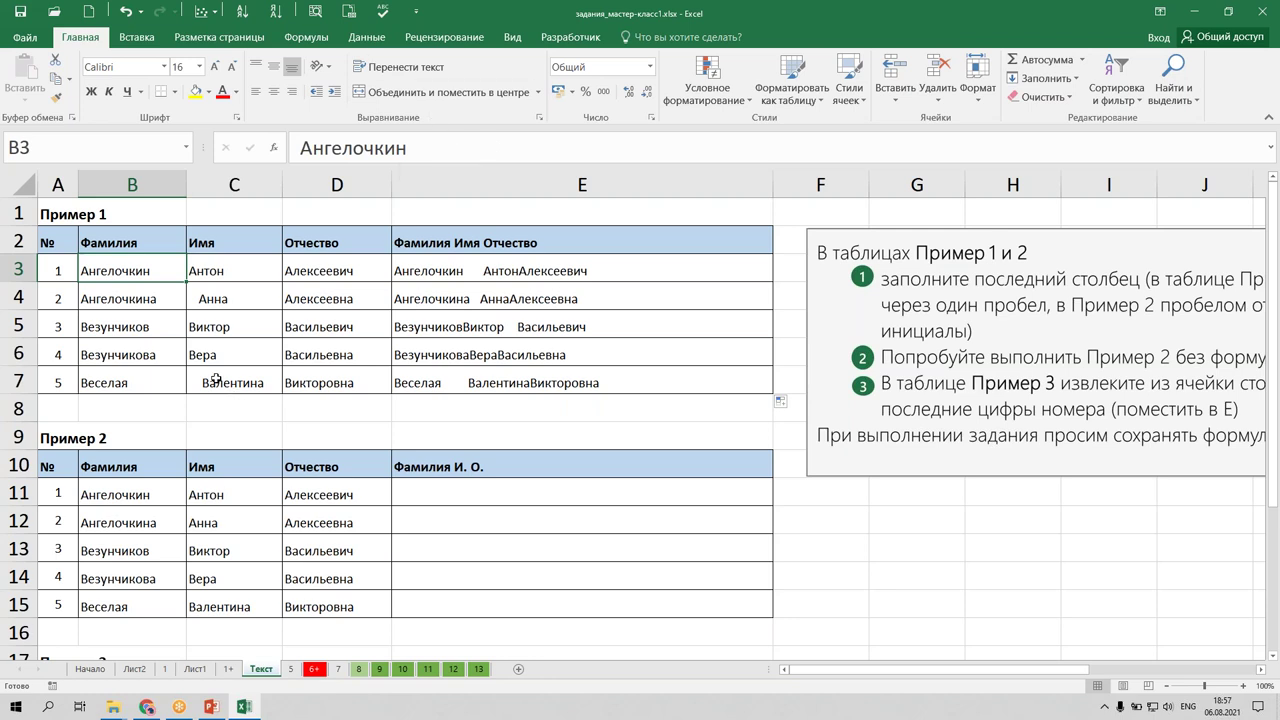
mouse_move(110, 271)
mouse_down()
mouse_move(314, 302)
mouse_move(330, 382)
mouse_up()
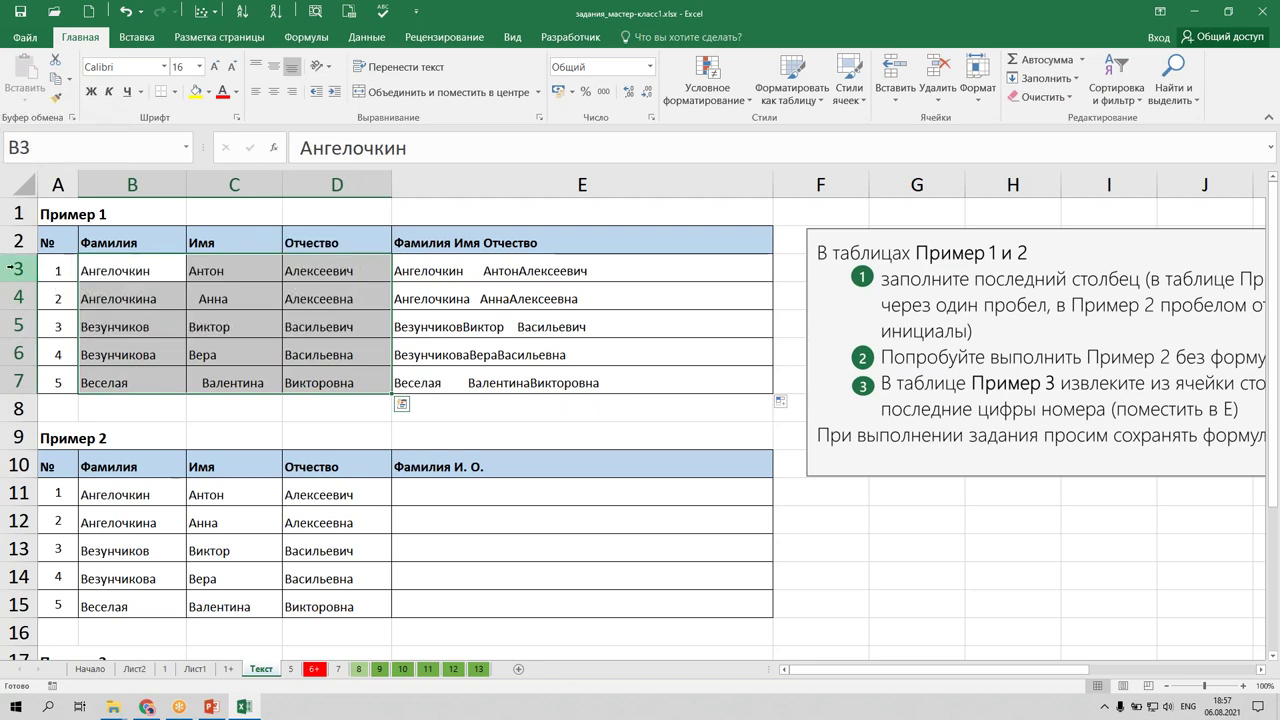
mouse_move(57, 242)
mouse_down()
mouse_move(310, 302)
mouse_move(330, 384)
mouse_up()
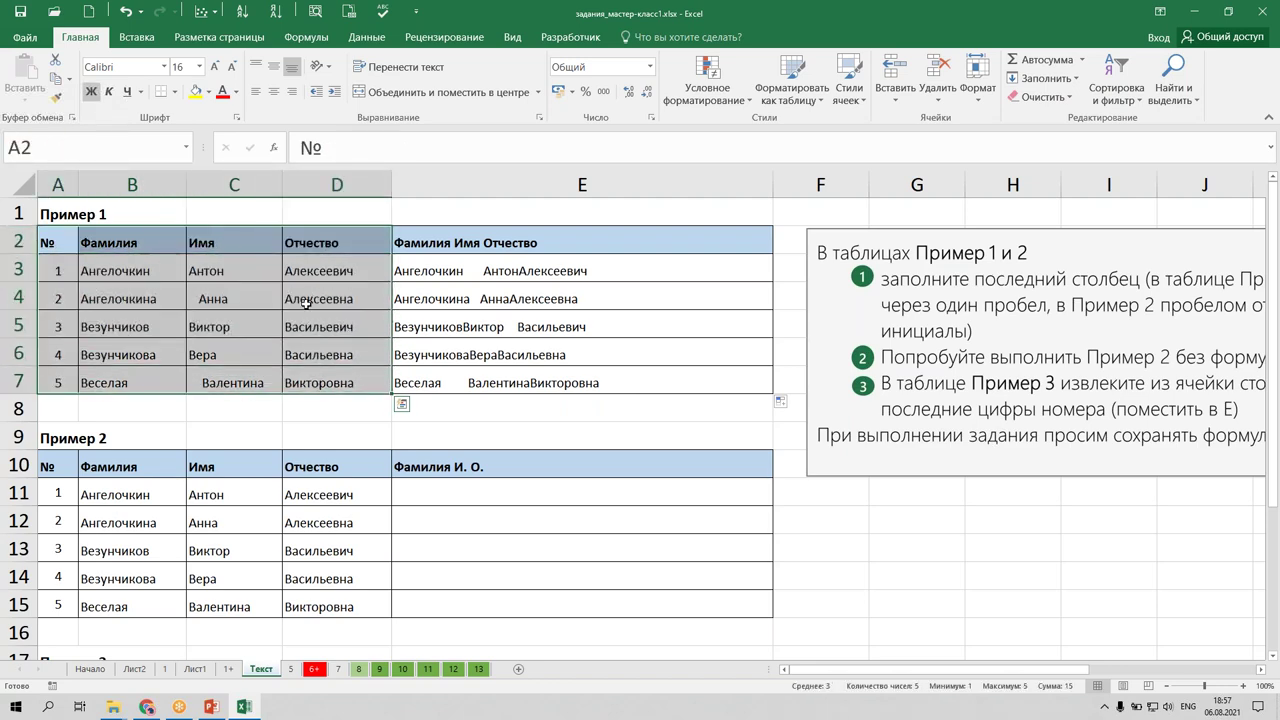
right_click(305, 283)
key(Escape)
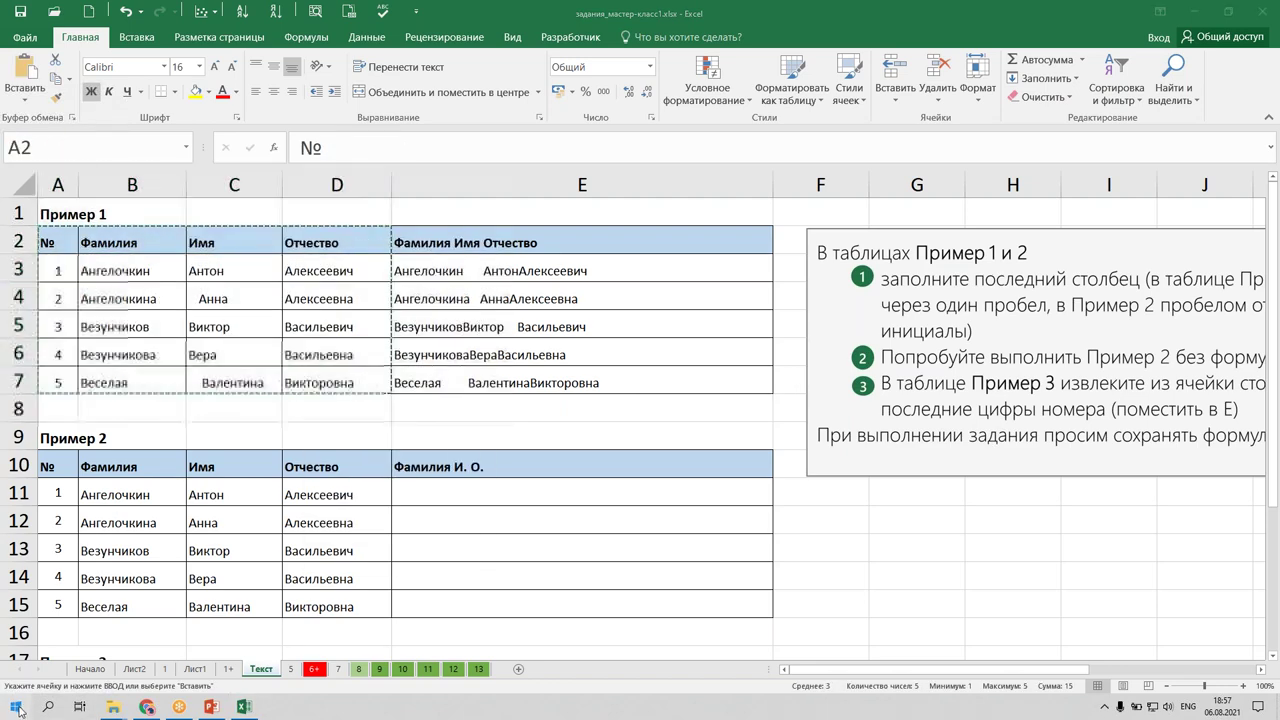
Paste the copied Пример 1 table into a new blank Word document.
key(super)
click(263, 437)
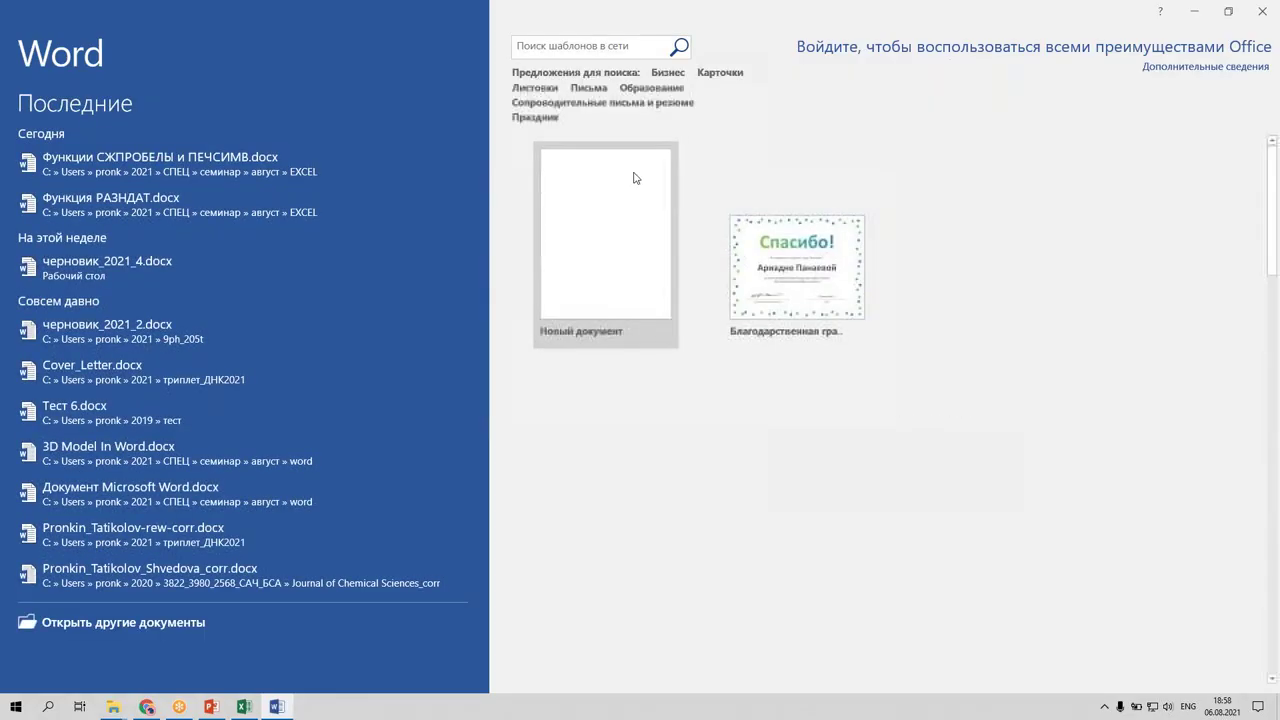
click(634, 180)
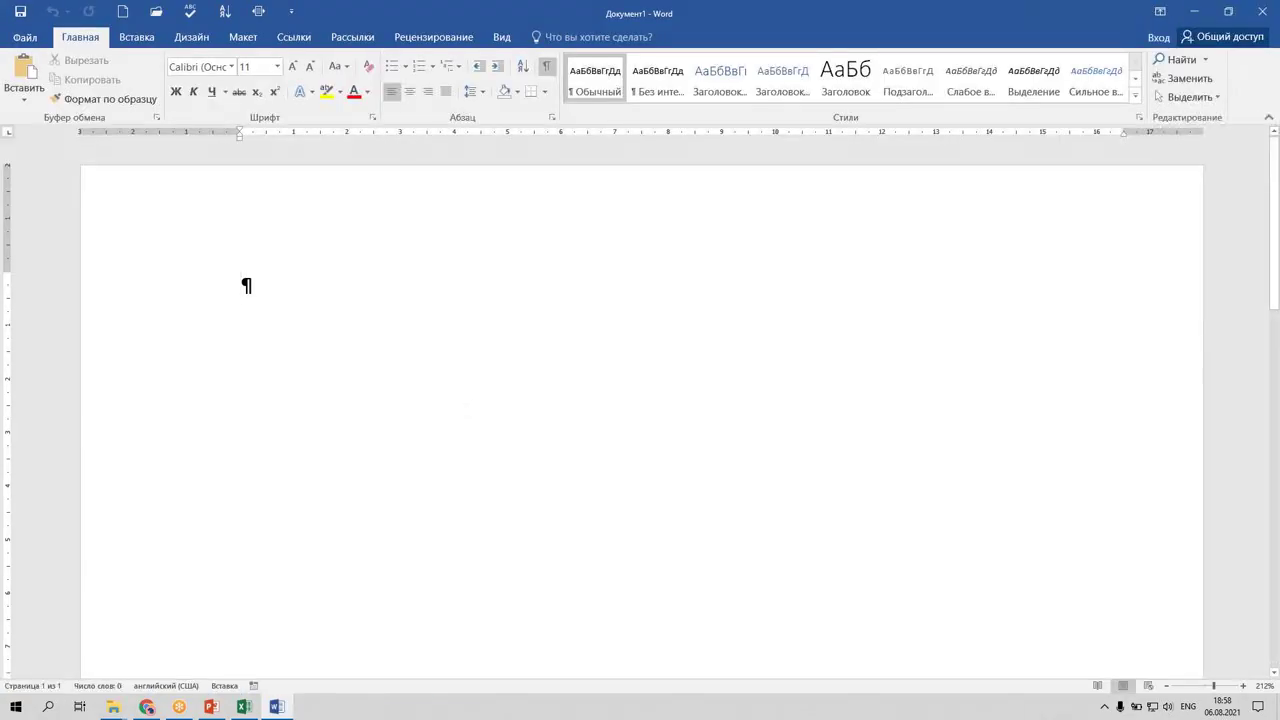
key(ctrl+v)
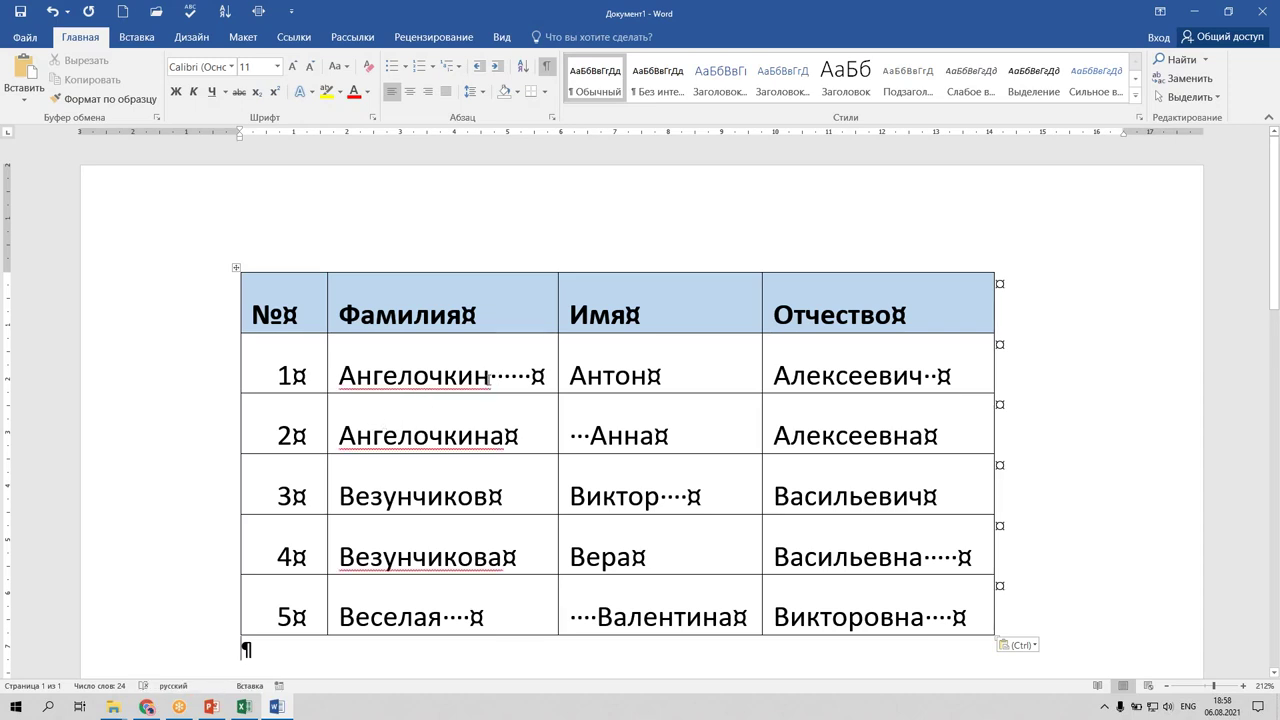
Select the trailing spaces after the first surname to reveal them, then minimize Word.
click(491, 378)
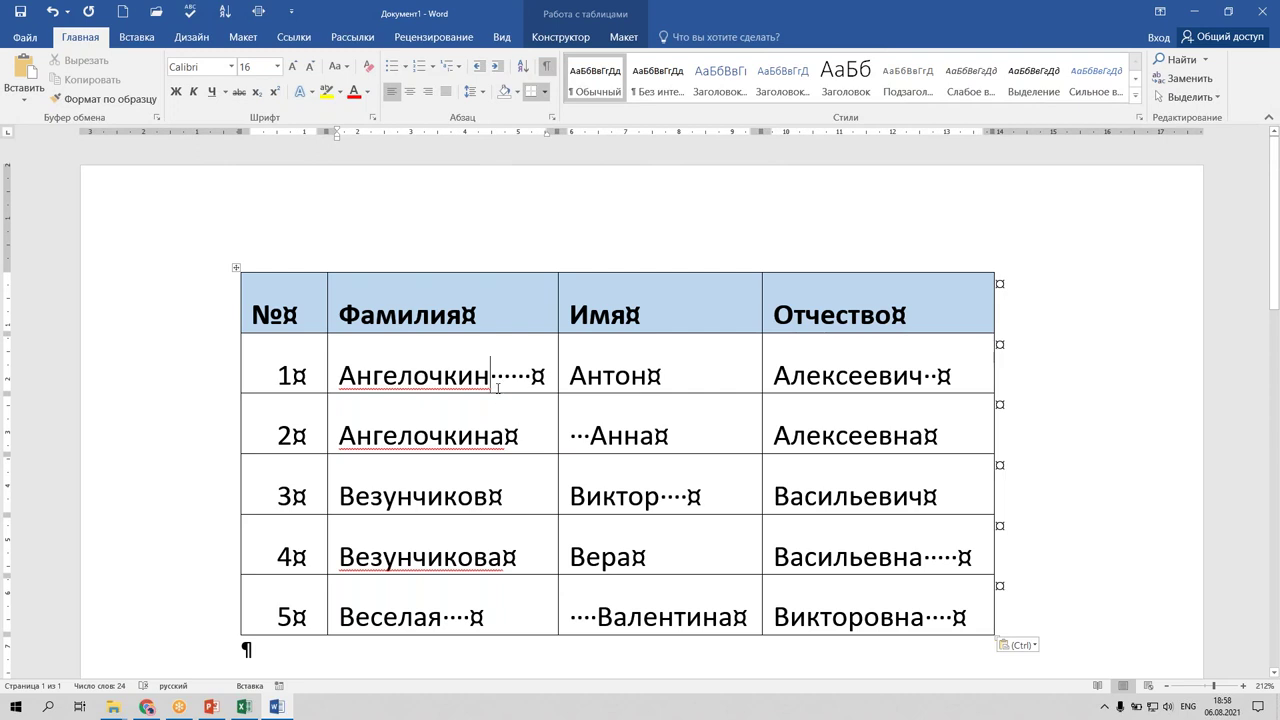
drag(490, 376, 531, 374)
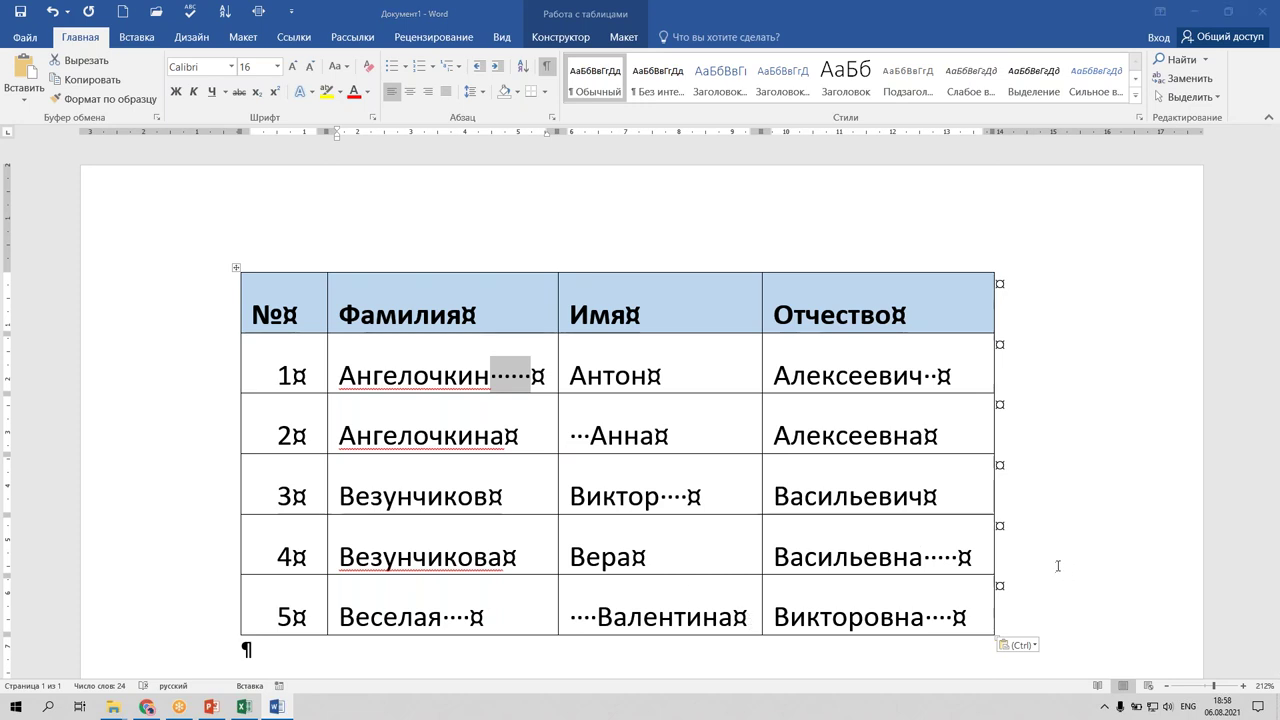
click(1015, 600)
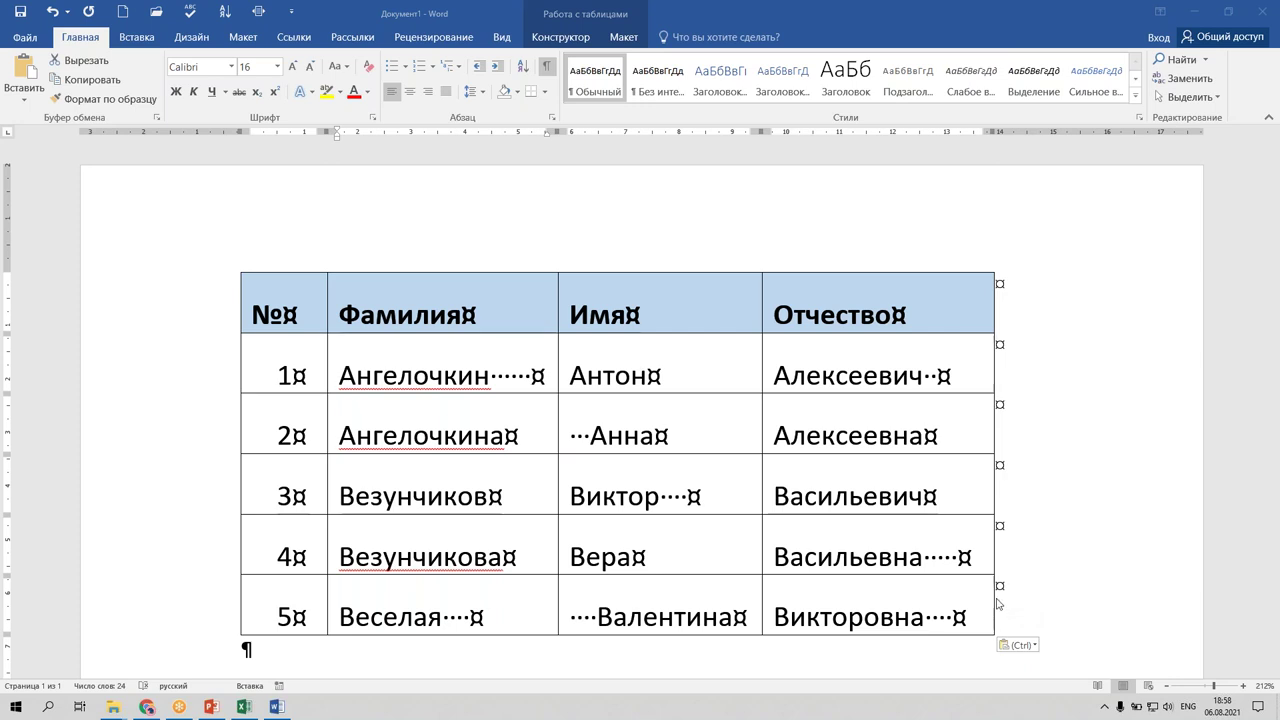
click(1196, 12)
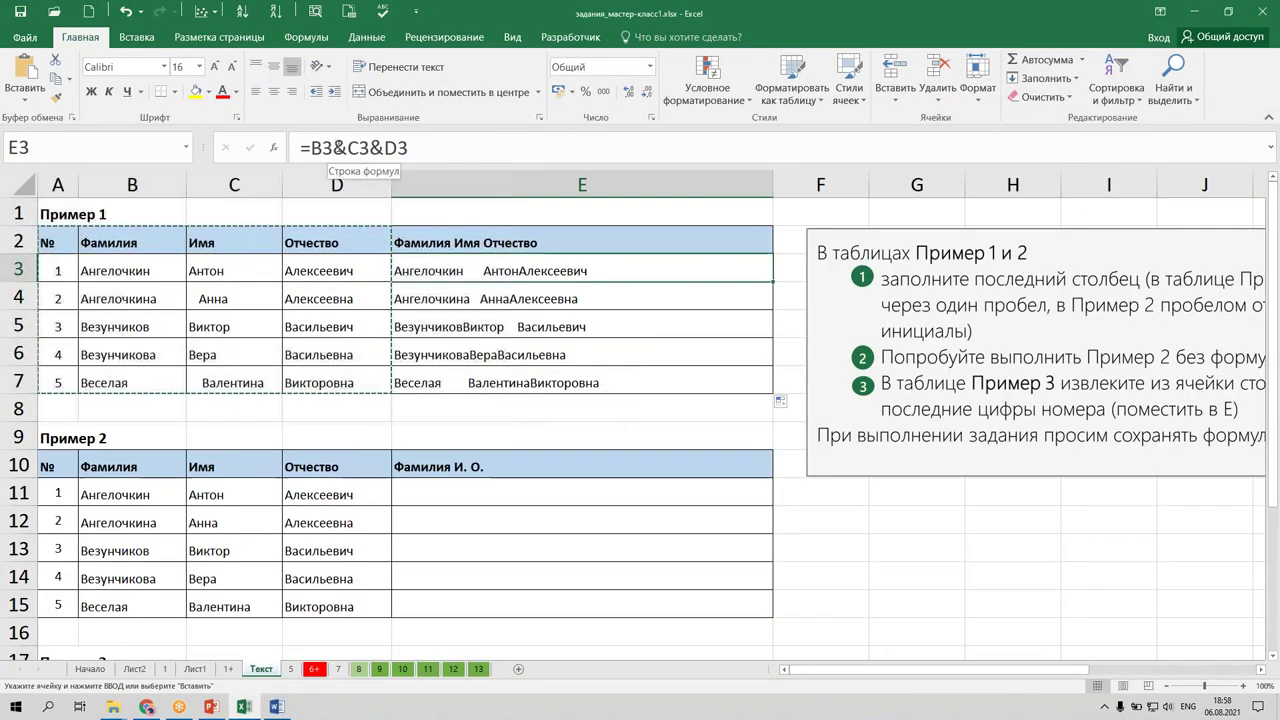
Insert " " space separators between B3, C3 and D3 in the E3 formula.
click(347, 147)
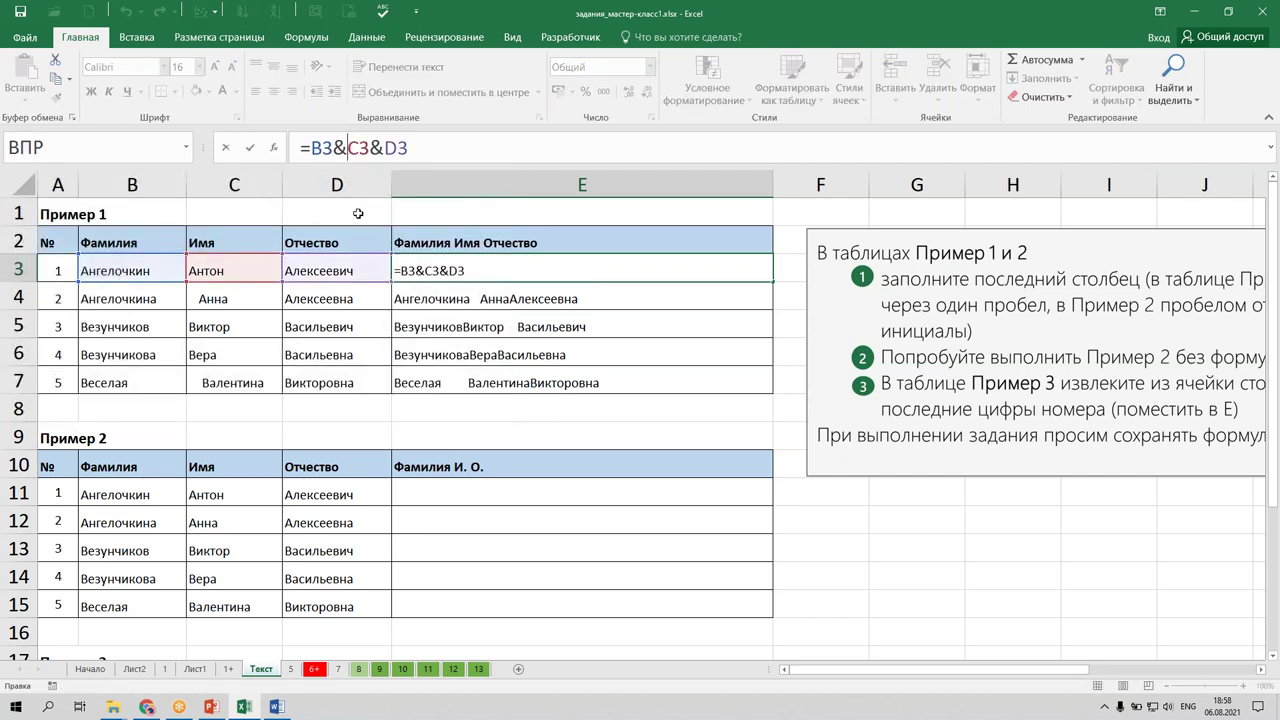
text(@)
key(alt+shift)
key(BackSpace)
text(")
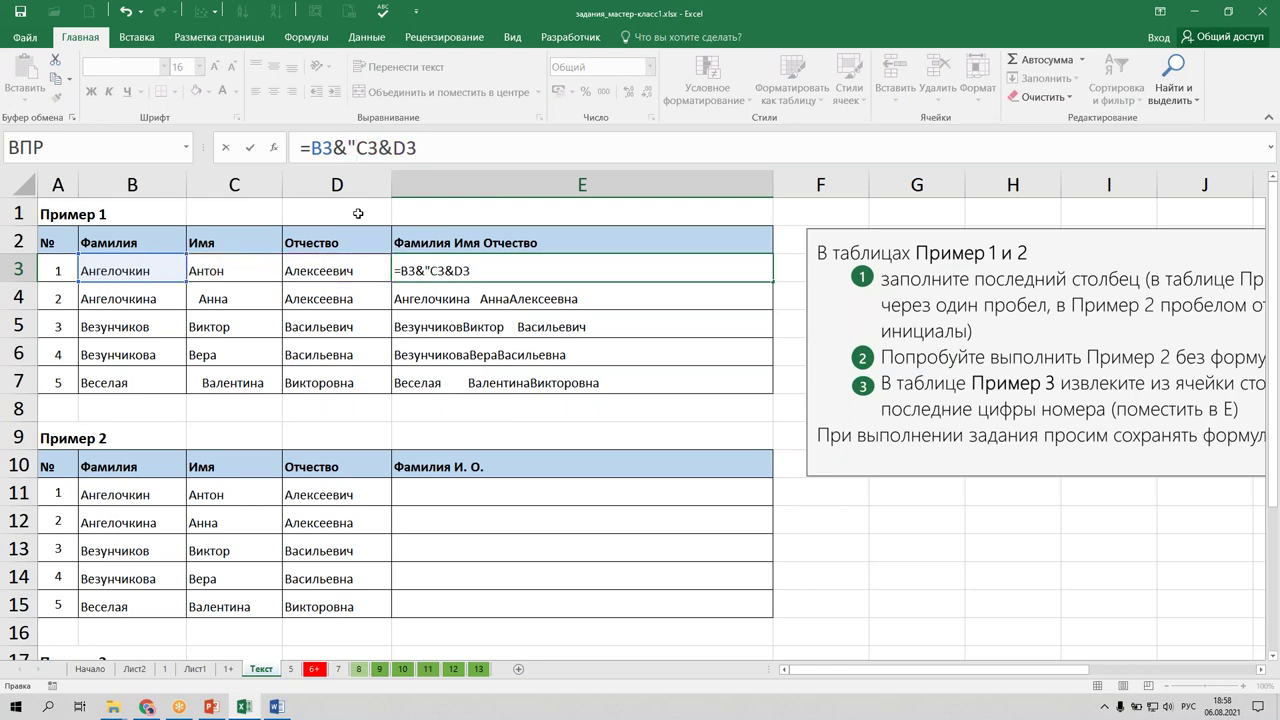
text( ")
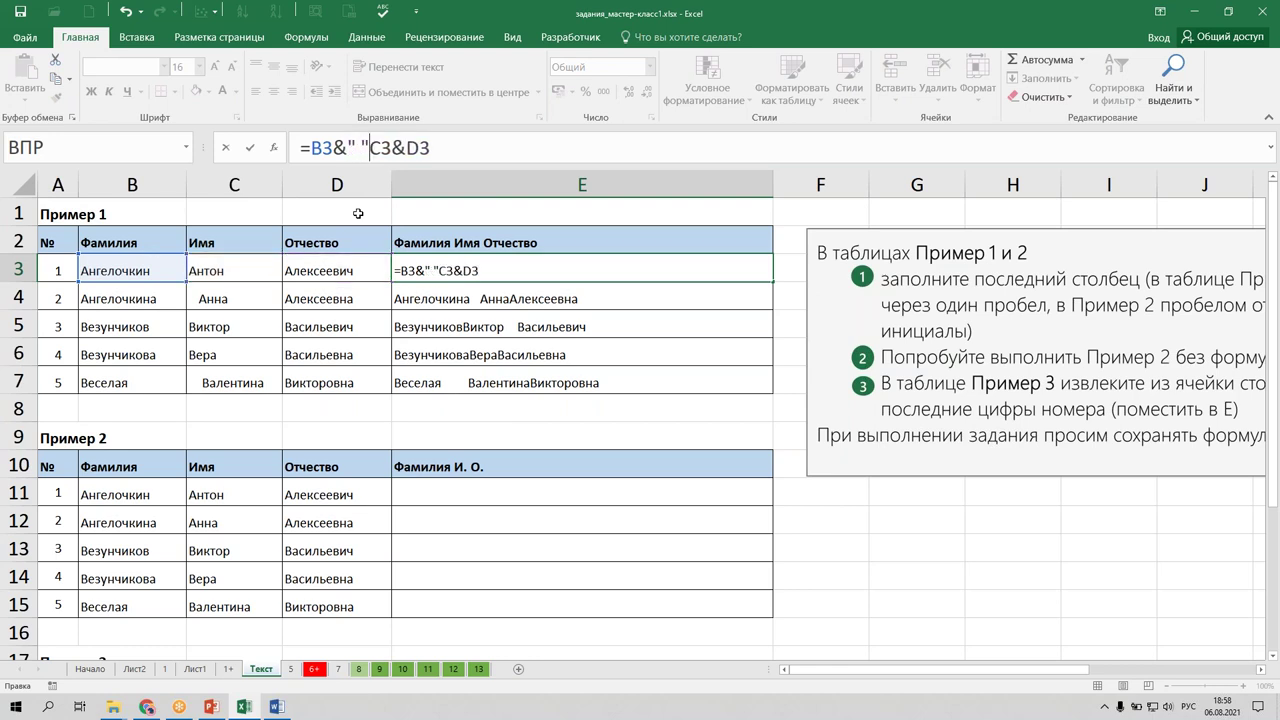
key(alt+shift)
text(&)
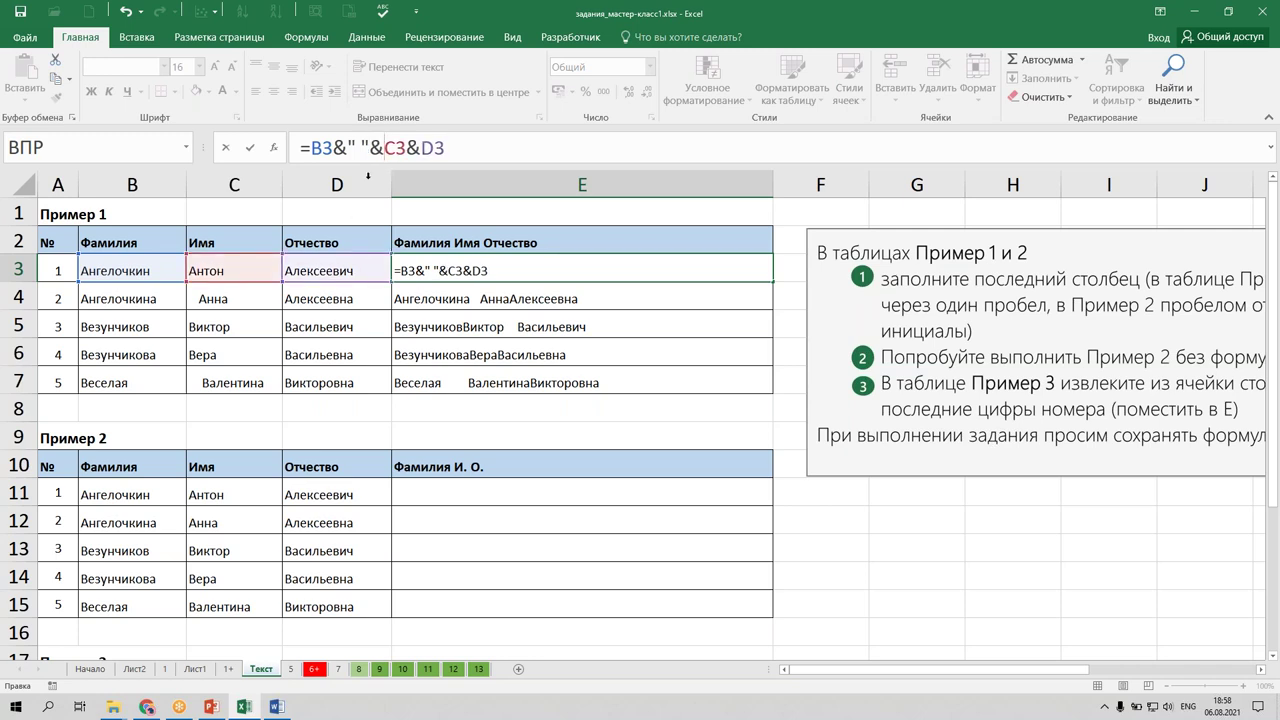
click(421, 147)
drag(347, 148, 383, 148)
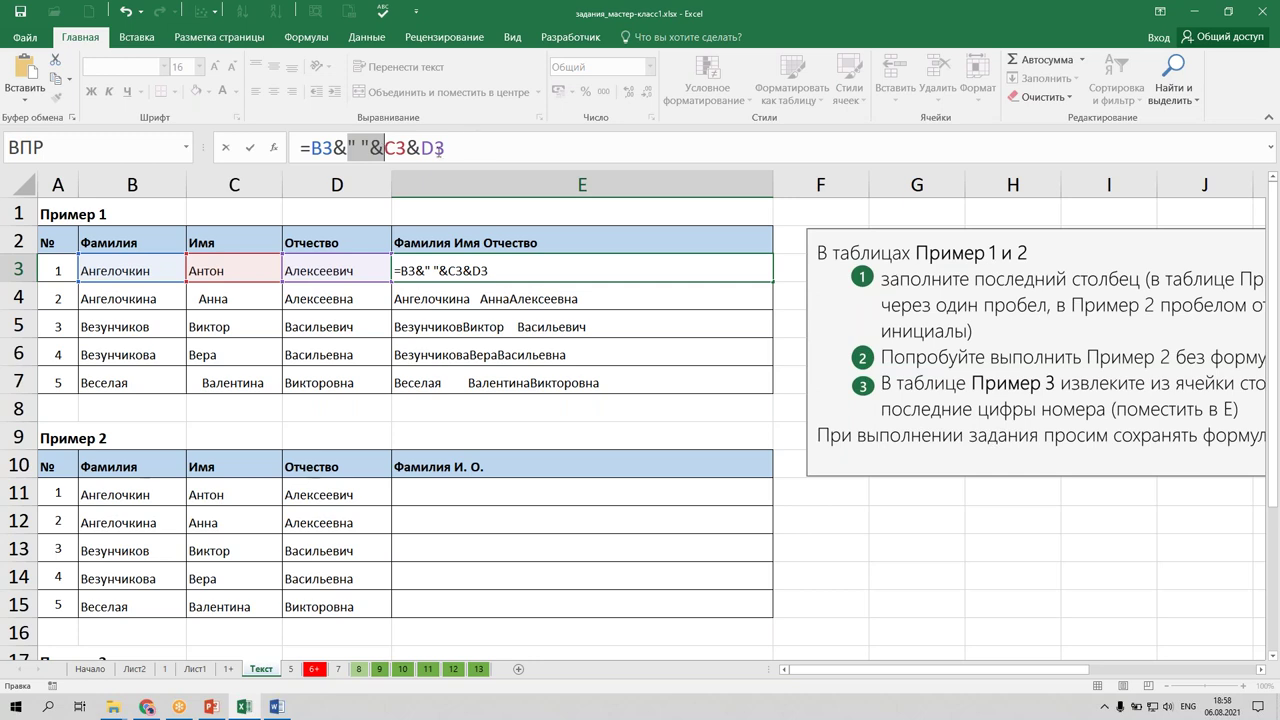
click(427, 148)
text(" "&)
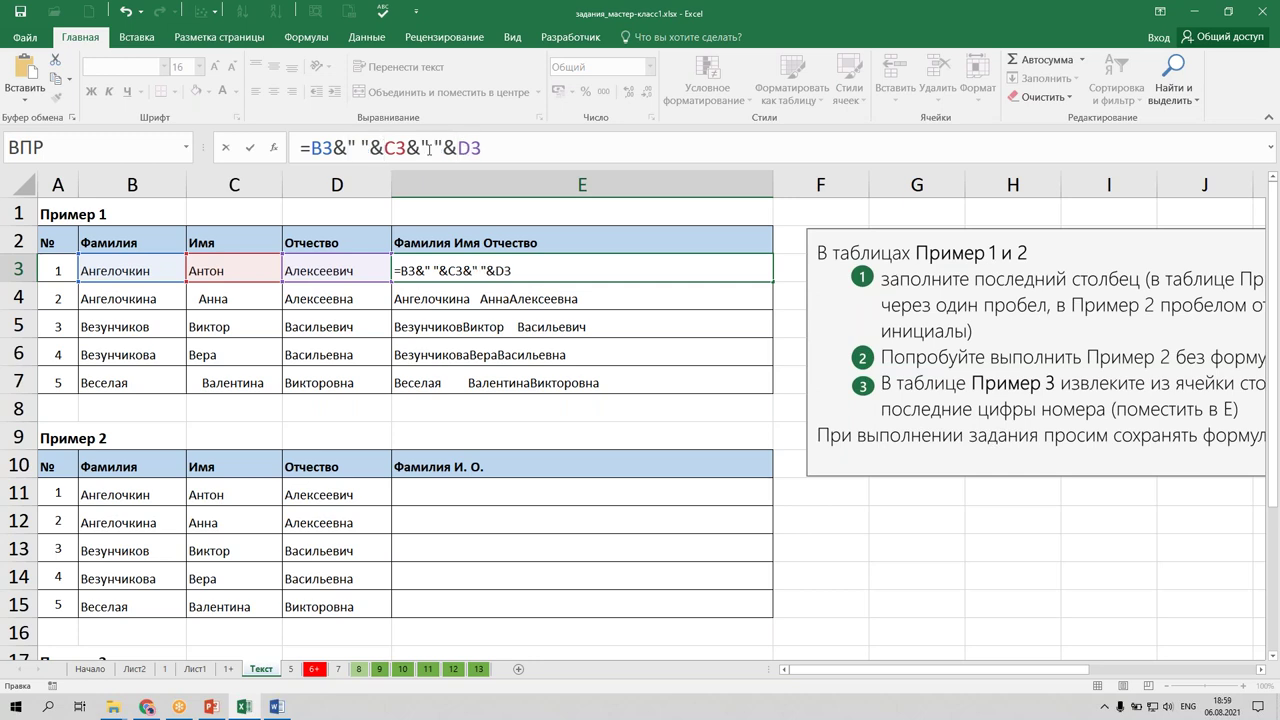
key(Return)
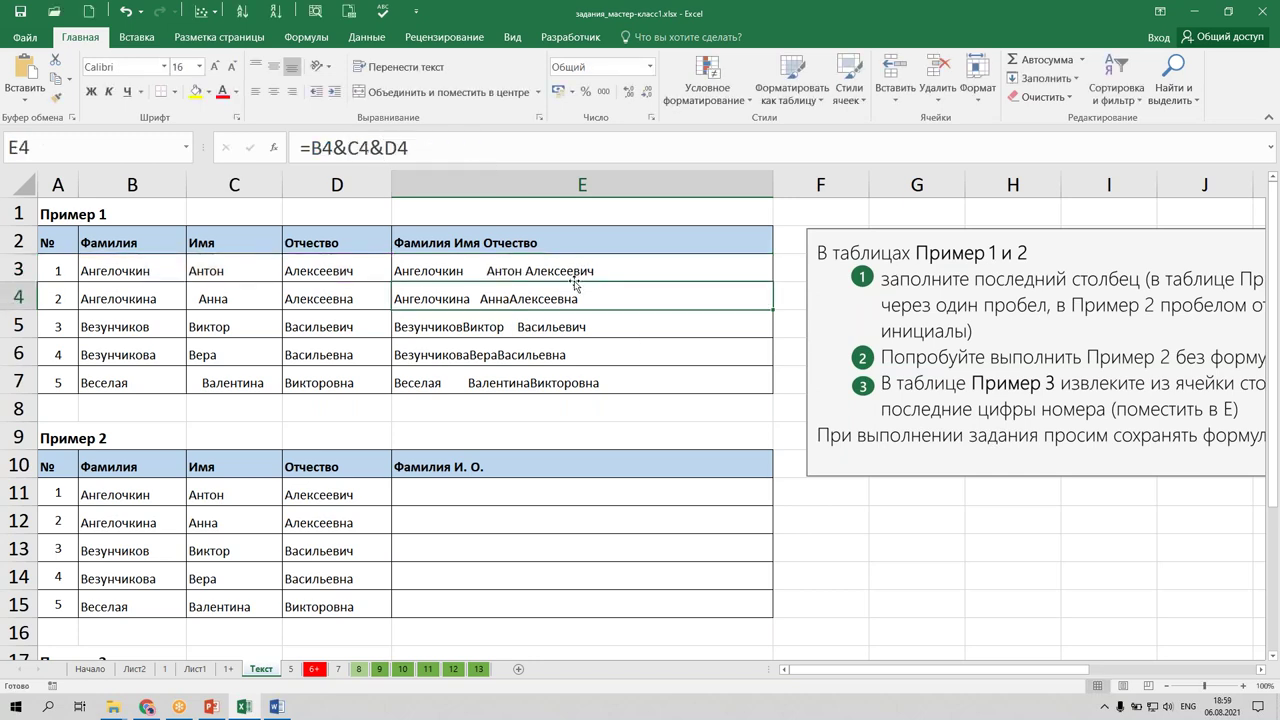
Wrap the E3 expression in СЖПРОБЕЛЫ( ), giving =СЖПРОБЕЛЫ(B3&" "&C3&" "&D3).
click(565, 271)
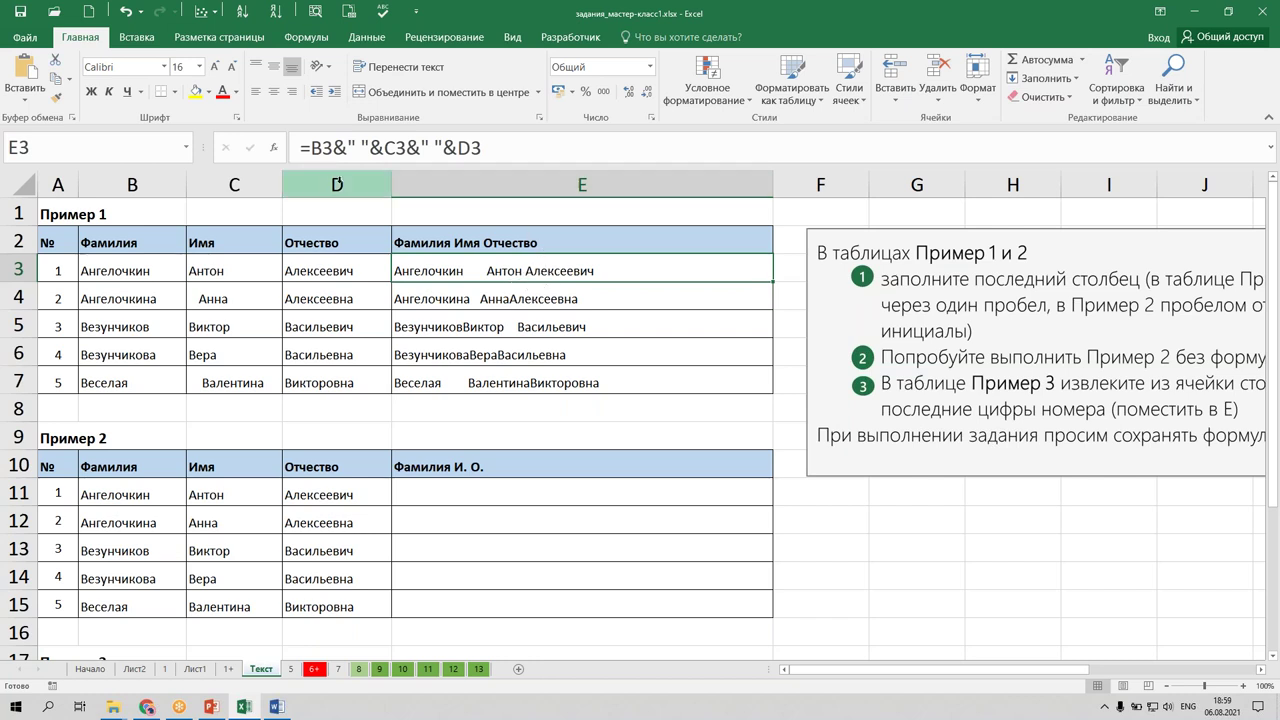
click(312, 148)
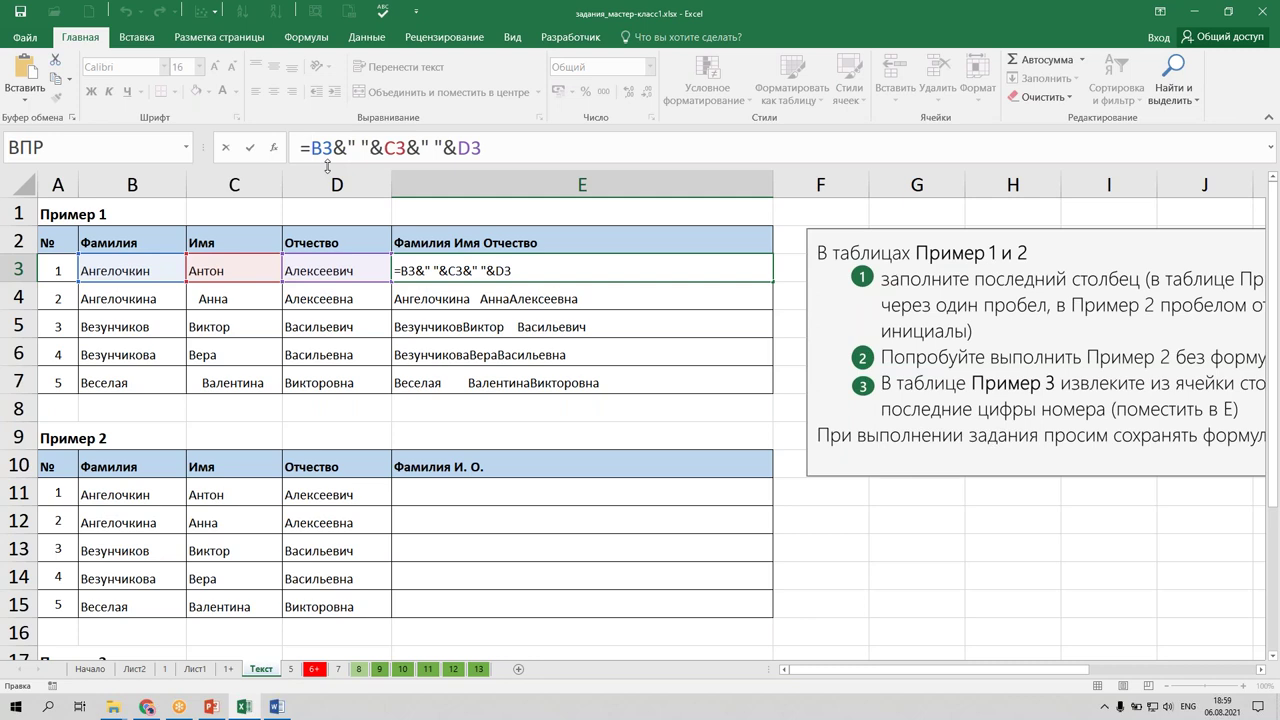
text(C)
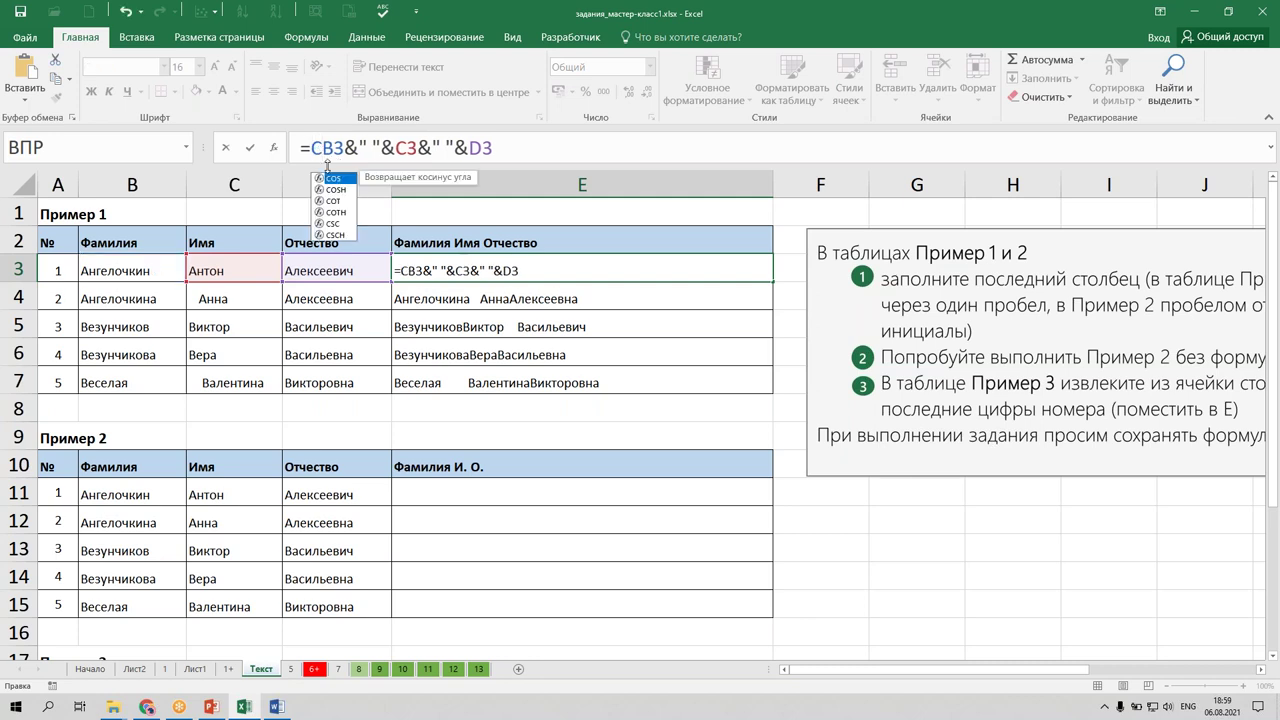
key(BackSpace)
key(alt+shift)
text(СЖ)
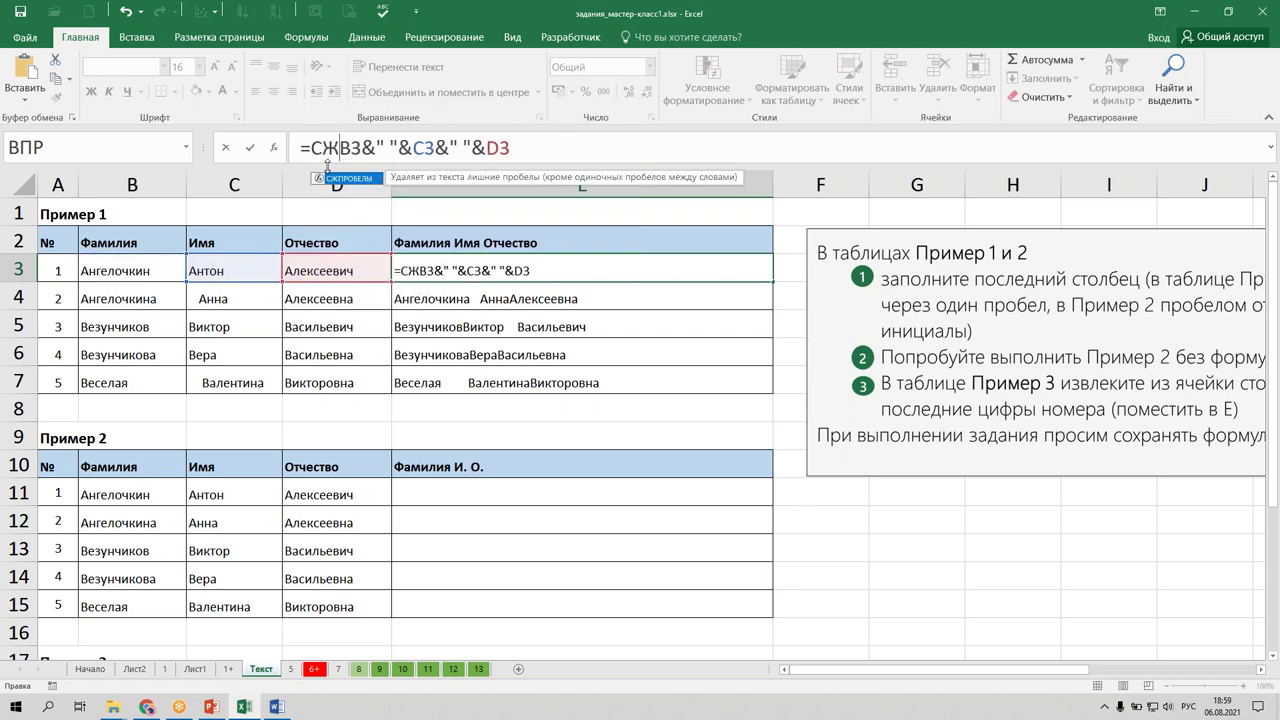
key(Tab)
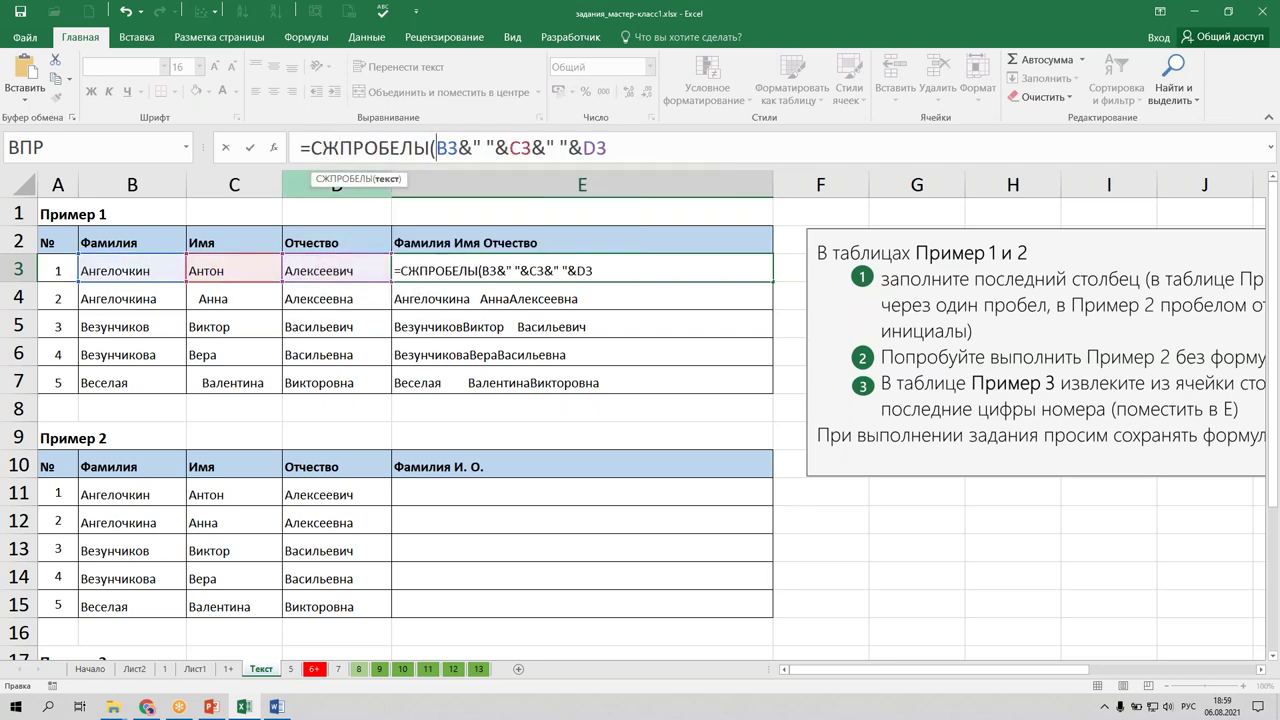
text())
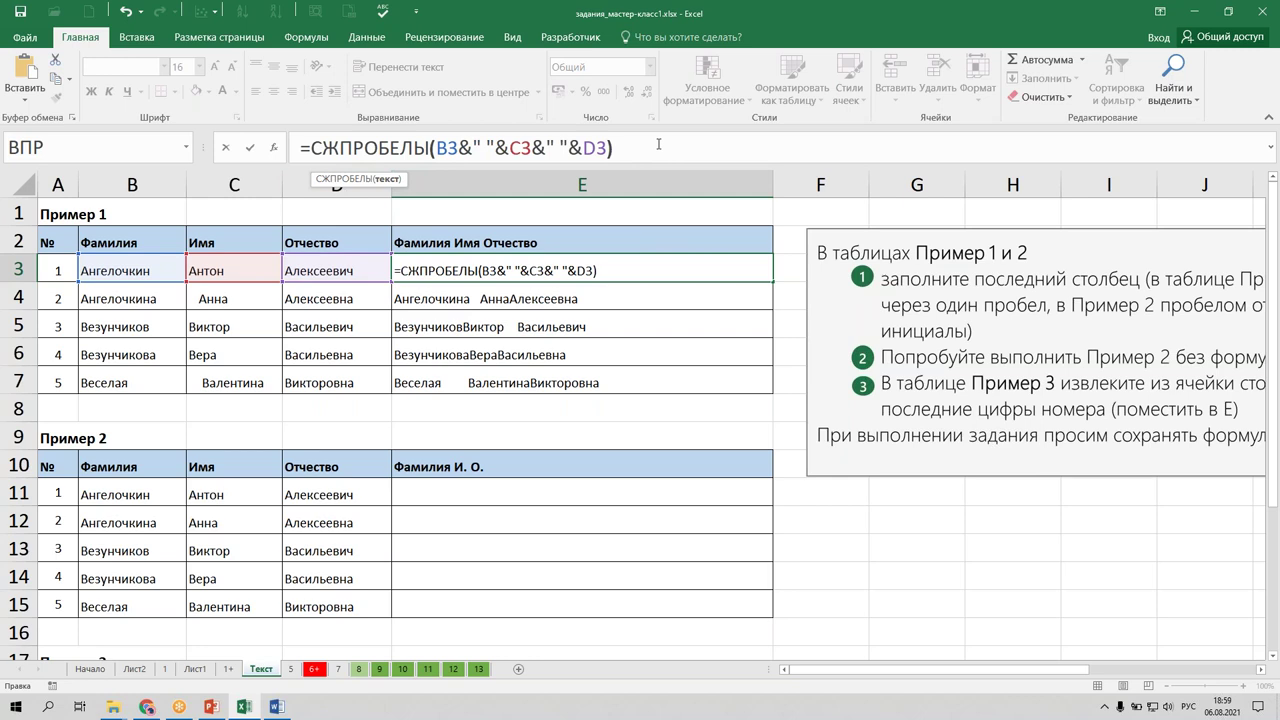
key(Return)
click(666, 274)
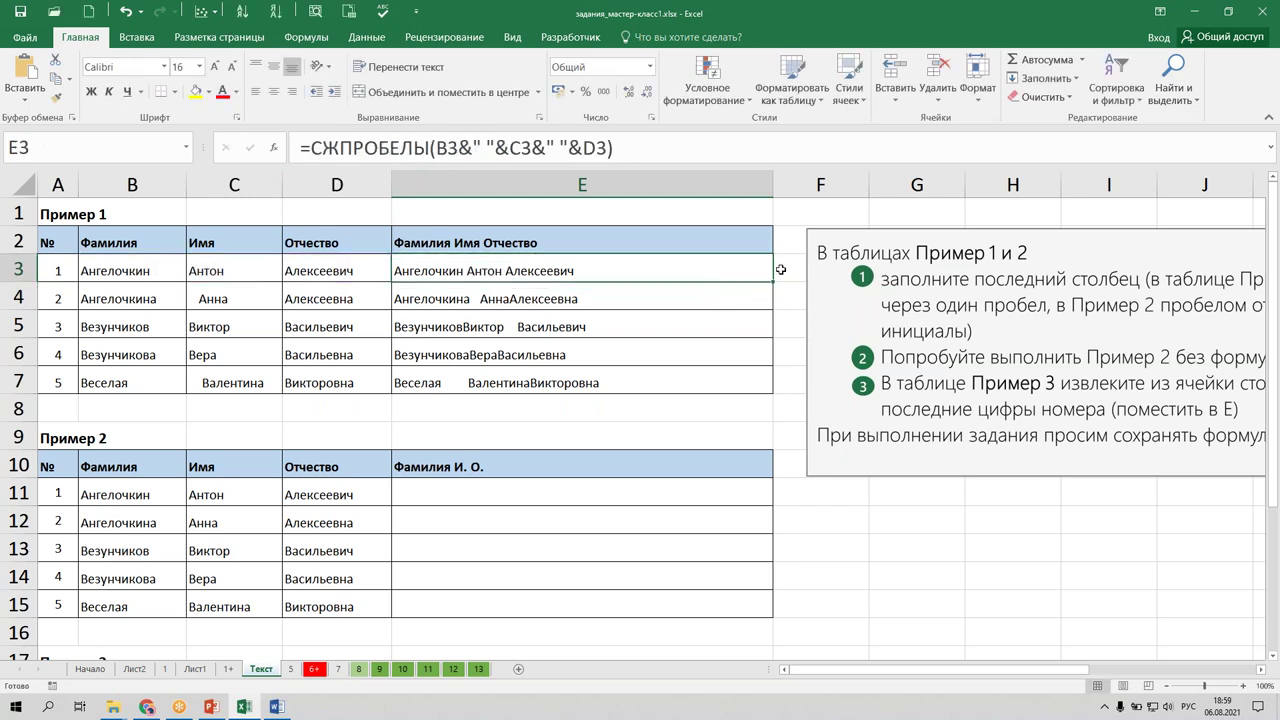
Copy the E3 formula down to E7, then briefly browse the Формулы > Текстовые function list.
double_click(772, 281)
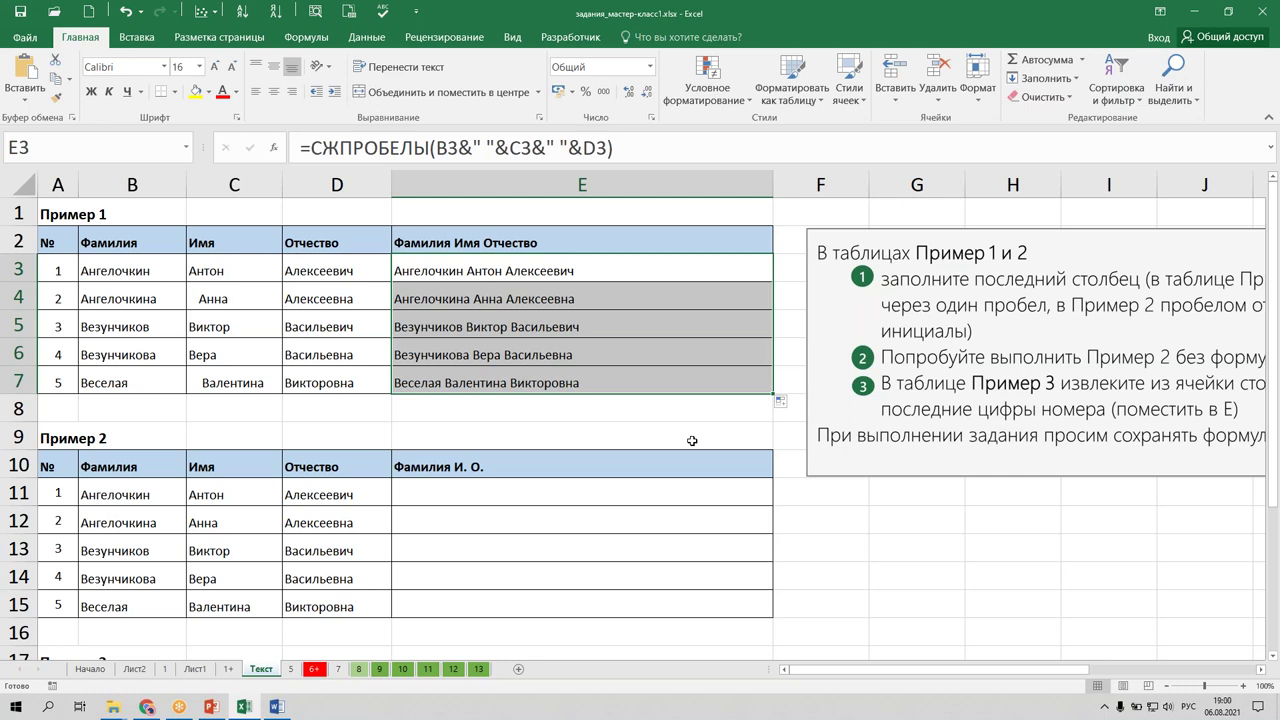
click(306, 40)
click(314, 78)
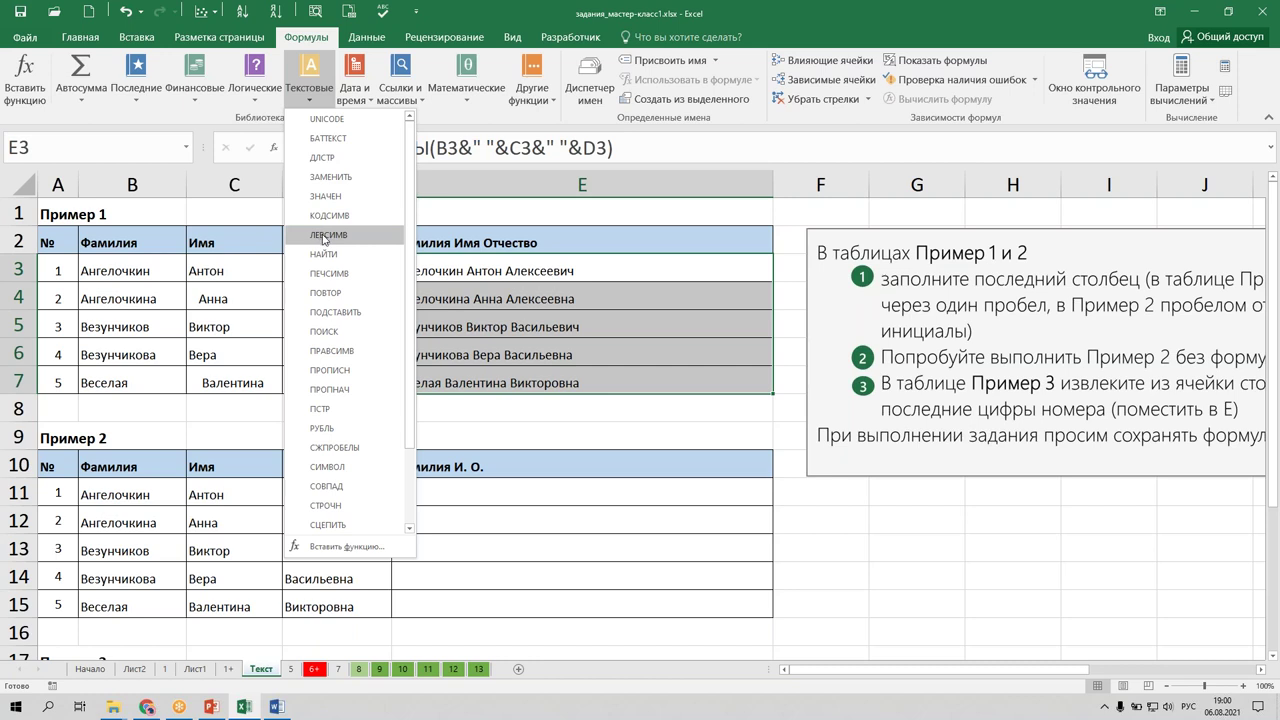
click(515, 562)
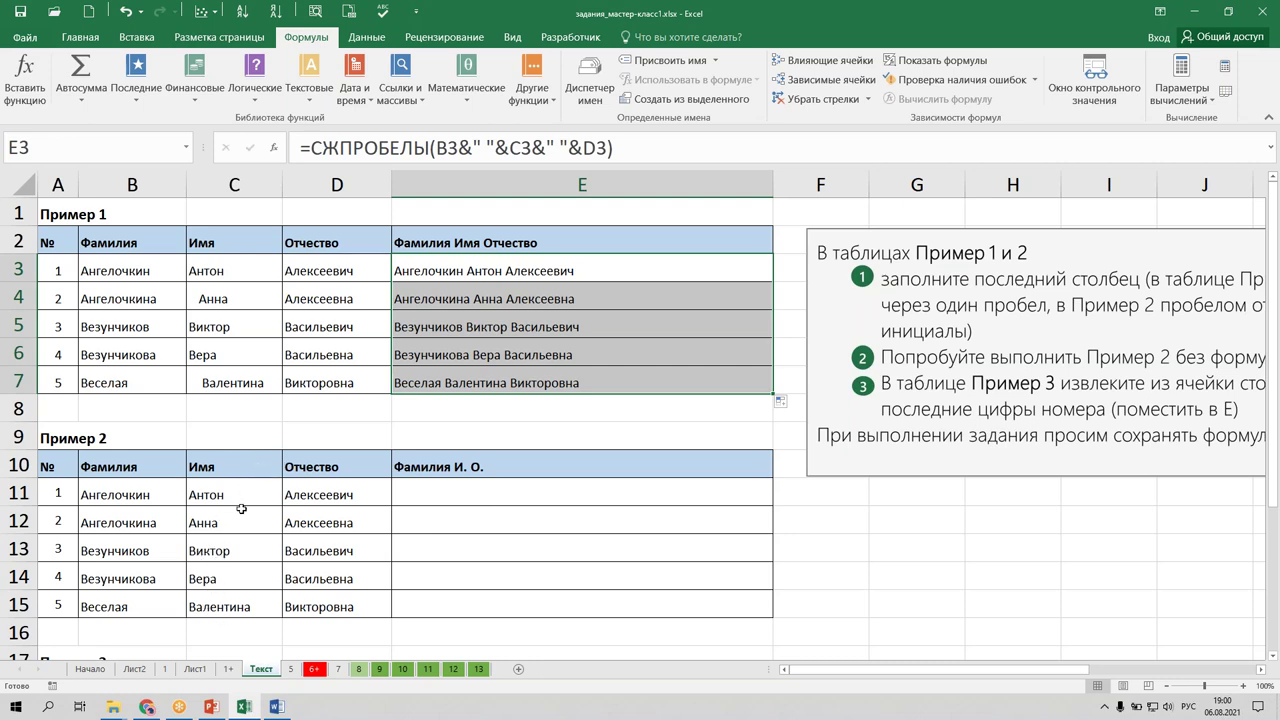
click(512, 486)
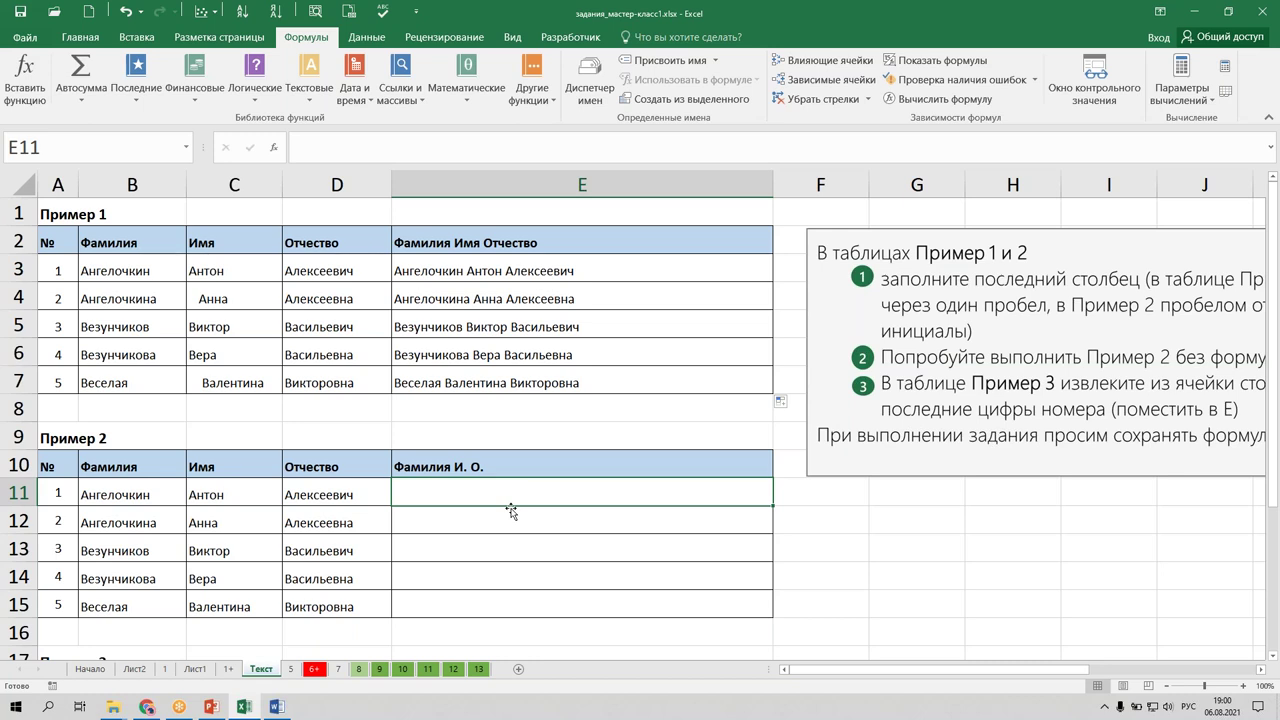
Enter the first surname with initials in E11, then start the next surname so Flash Fill completes the rest.
text(АН)
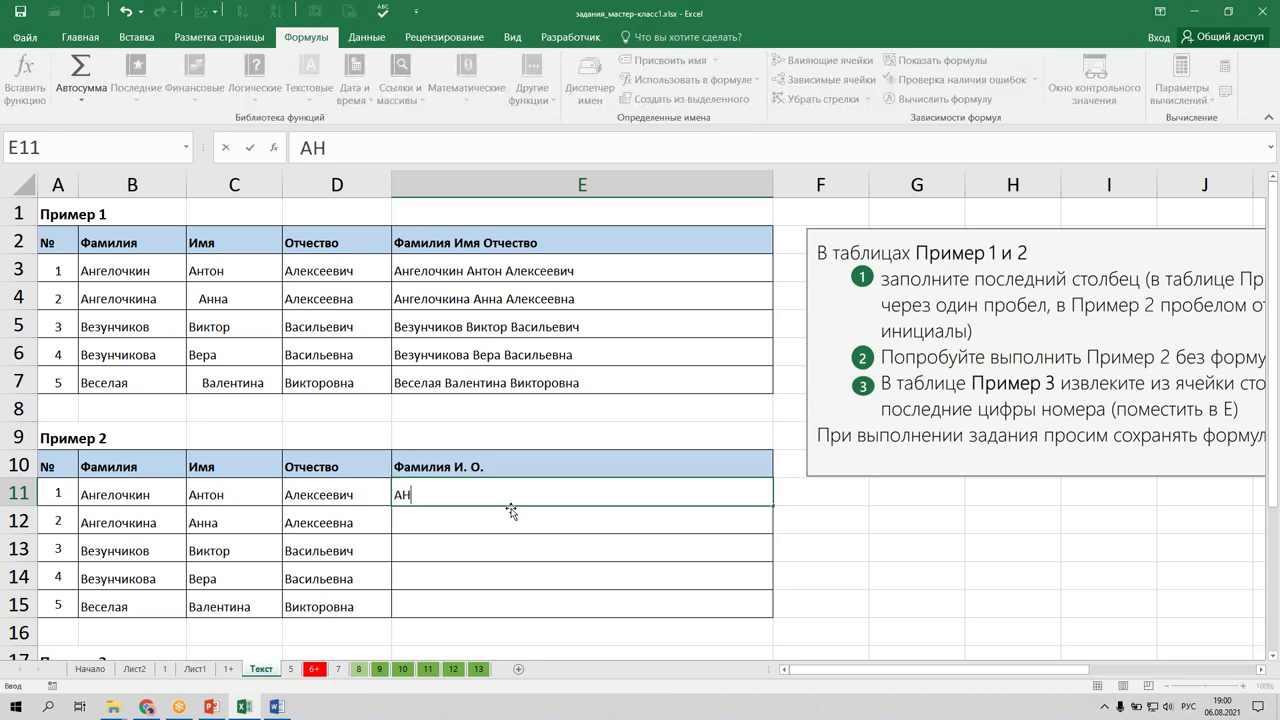
key(BackSpace)
text(н)
text(гелочкин )
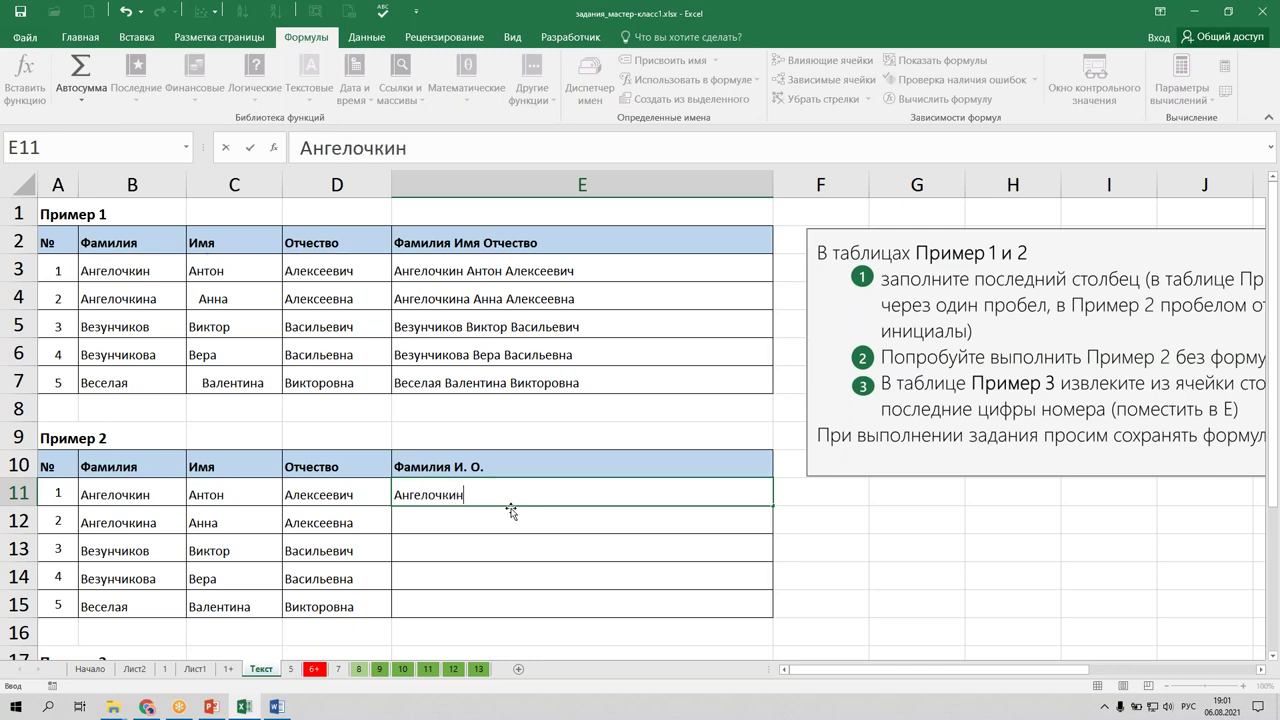
text(А.)
text( А.)
key(Return)
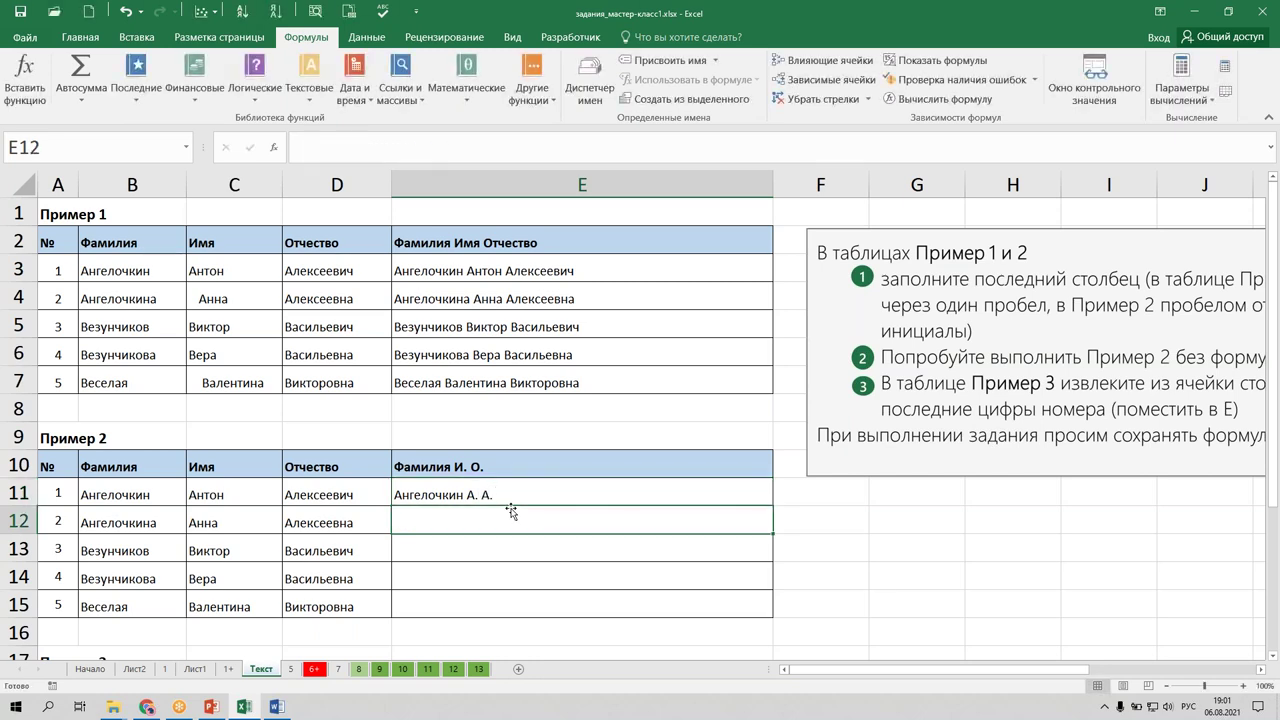
text(Ангелочкина А. А.)
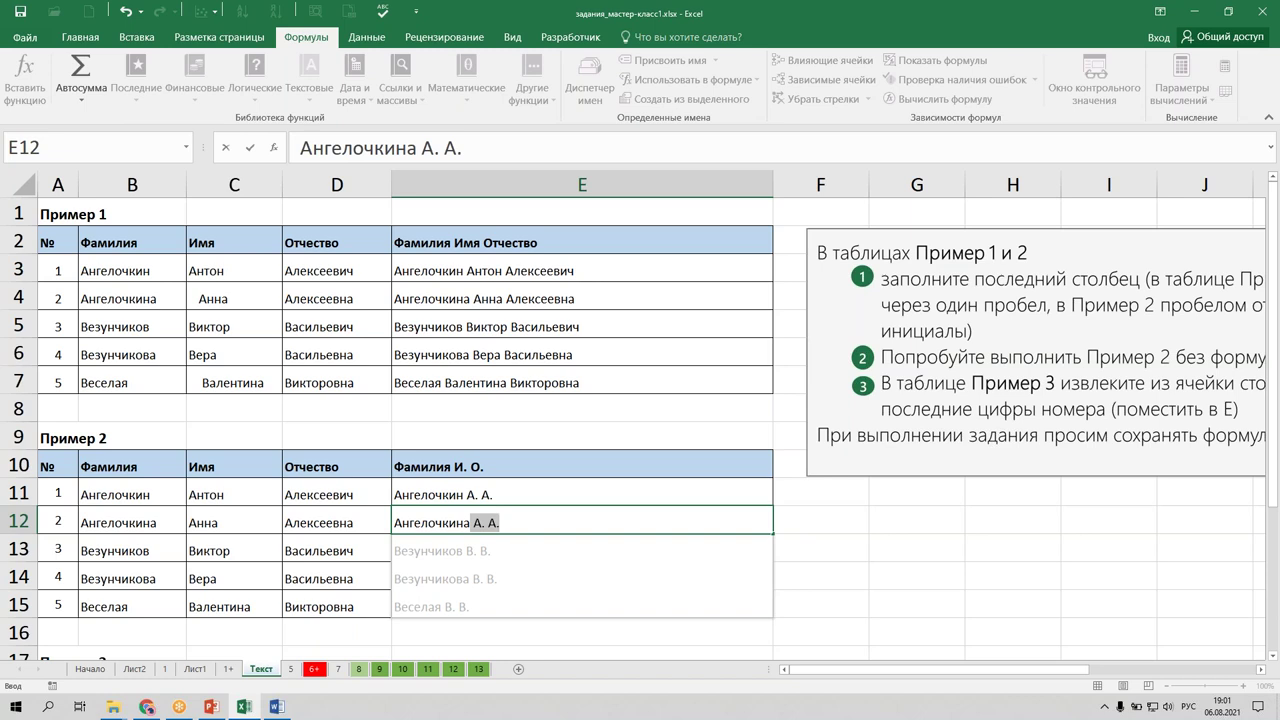
key(Return)
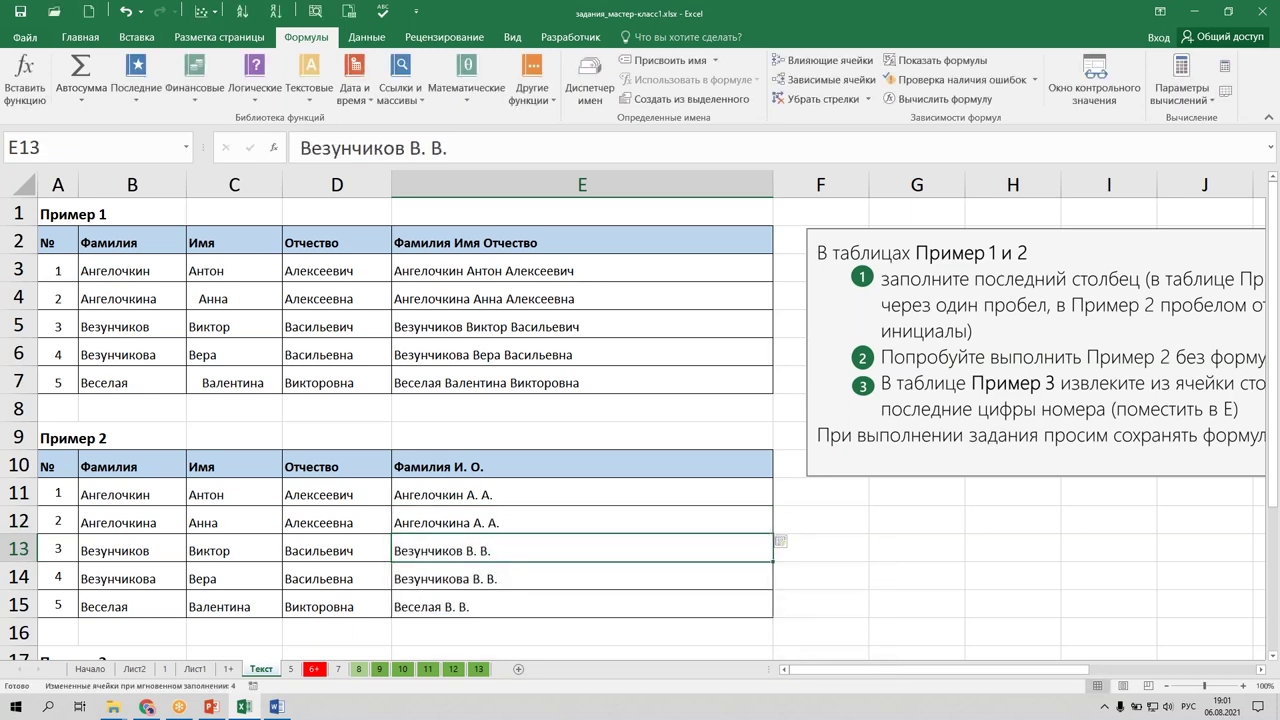
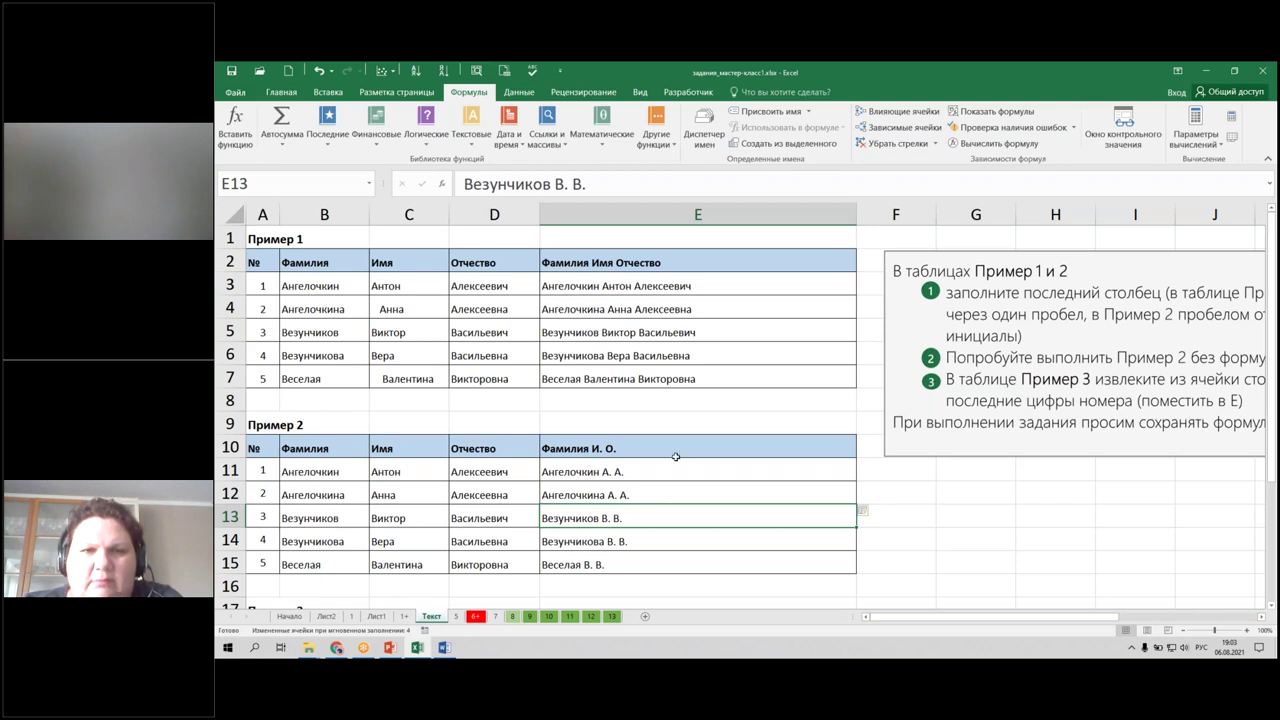
Switch to the Таблица 6 sheet with employees' age at hiring and years of service.
click(430, 617)
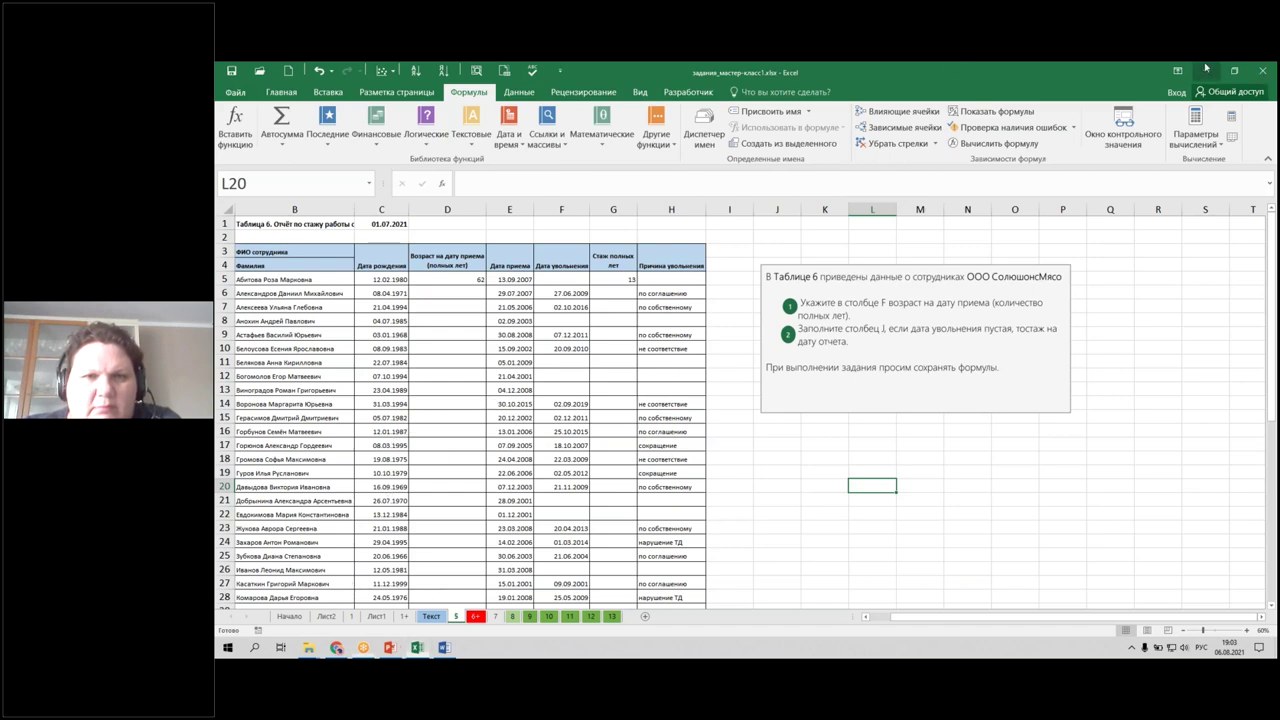
Minimize Excel and open Функция РАЗНДАТ.docx from the desktop EXCEL folder.
click(1208, 71)
double_click(572, 249)
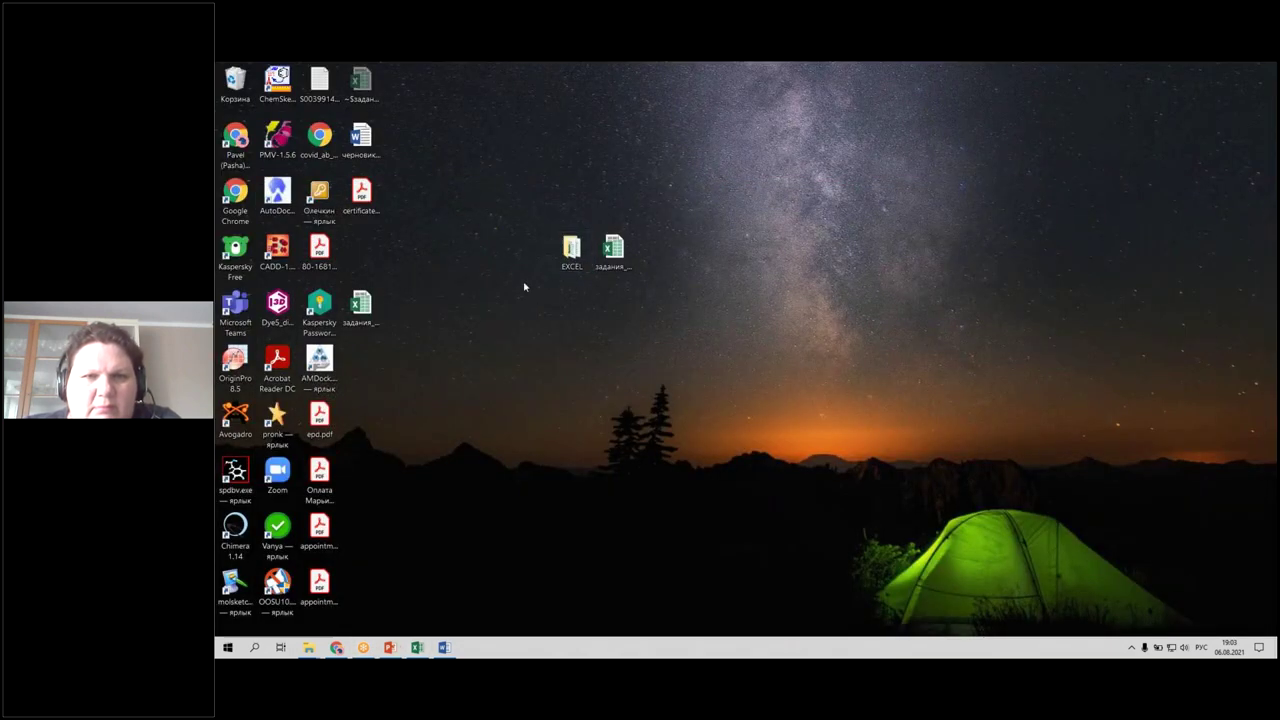
double_click(603, 311)
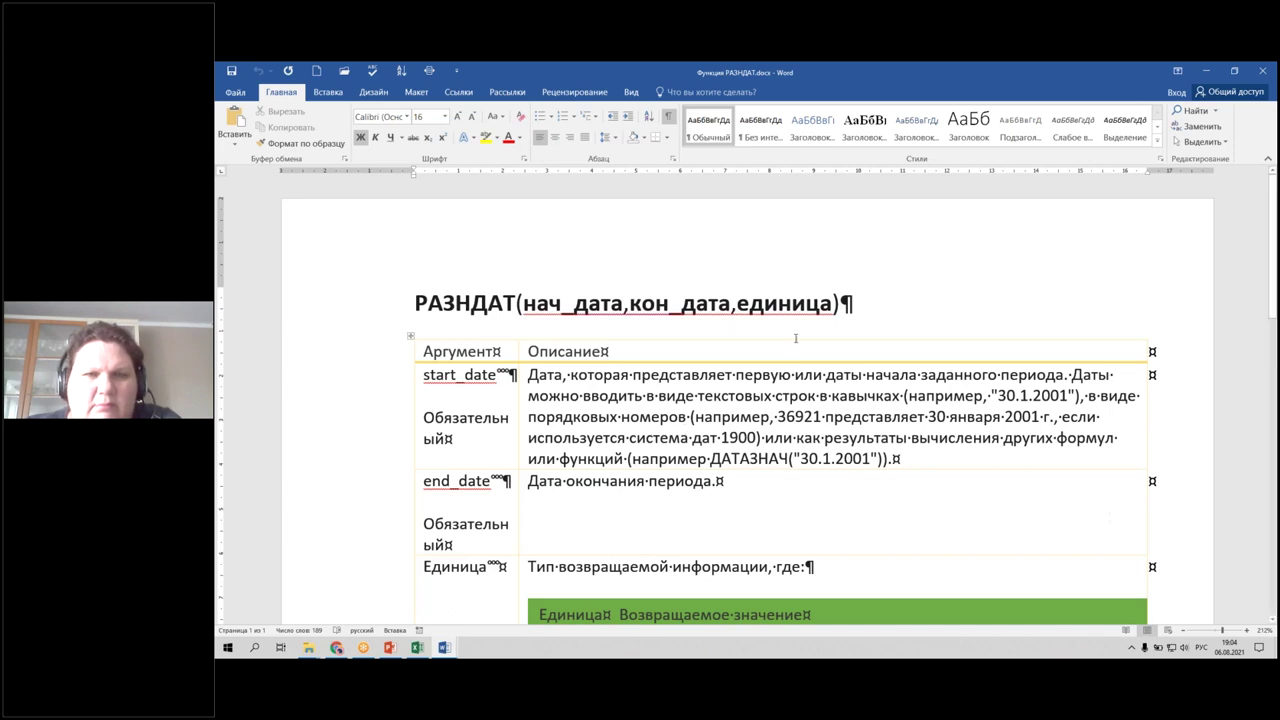
Highlight the единица argument and the 'Y' full-years unit, then minimize both Word documents.
drag(737, 303, 833, 310)
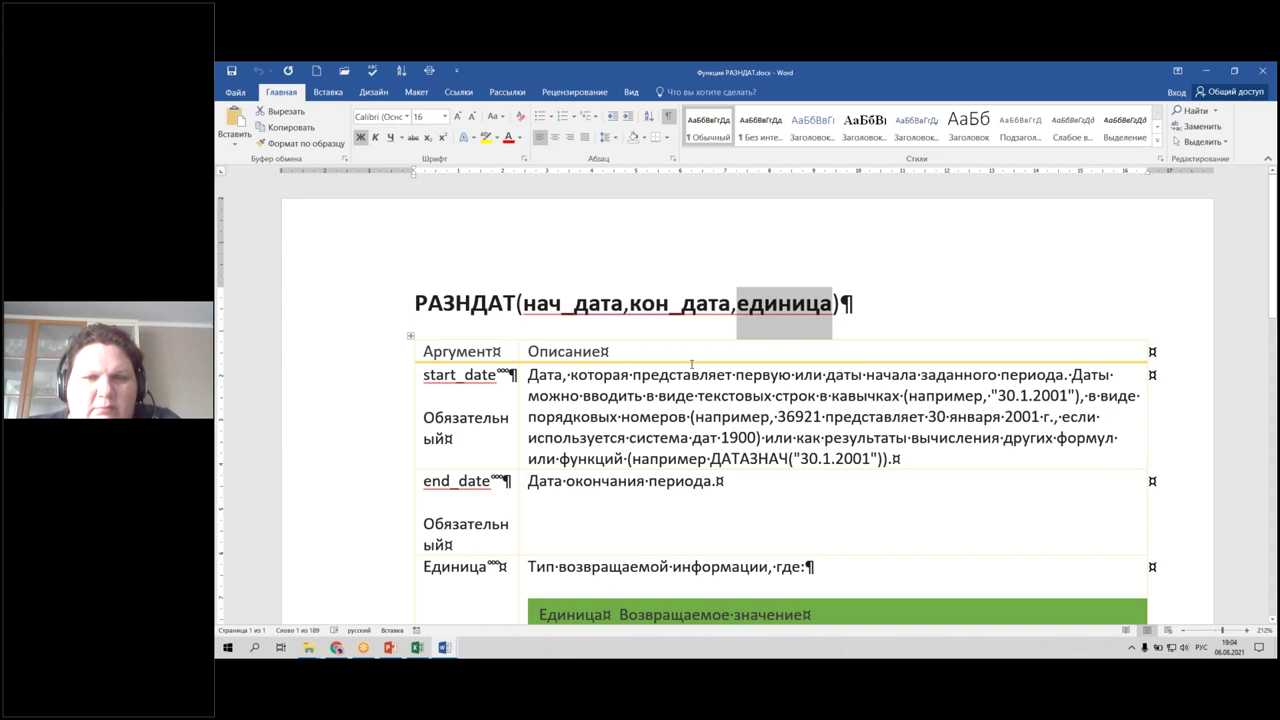
scroll(681, 430, down, 2)
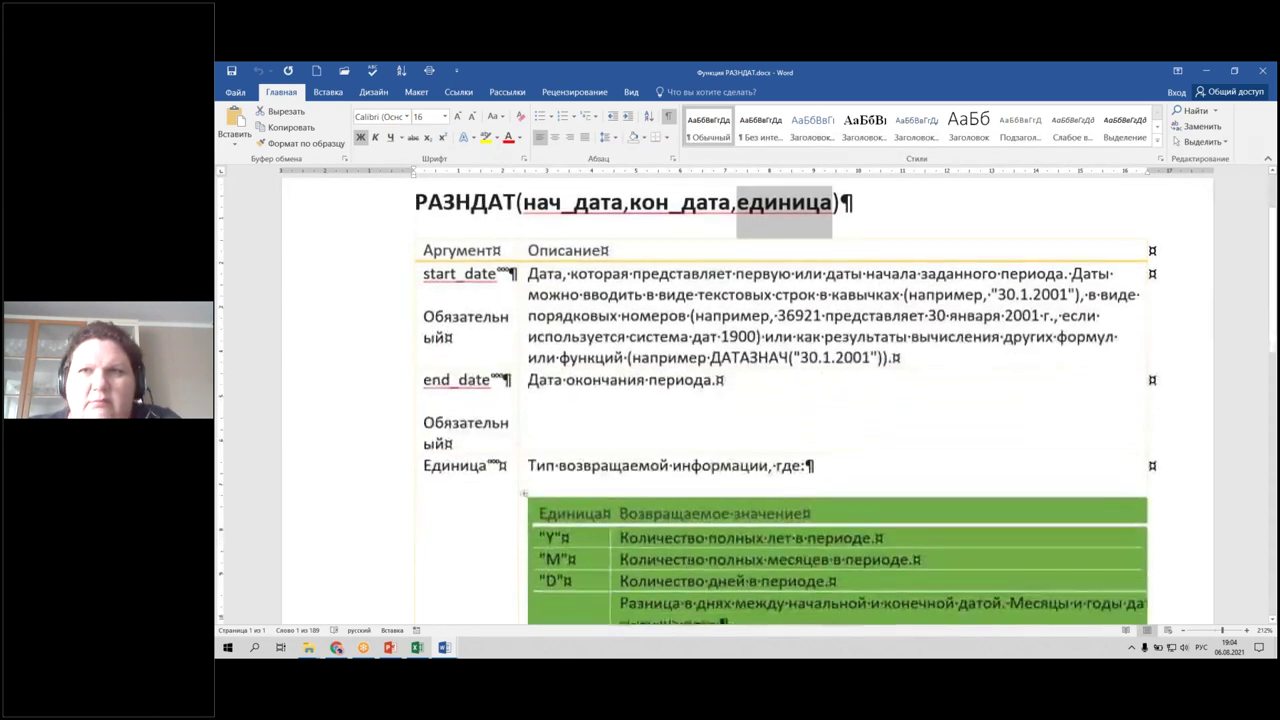
scroll(633, 456, down, 1)
scroll(633, 456, down, 2)
scroll(633, 456, down, 1)
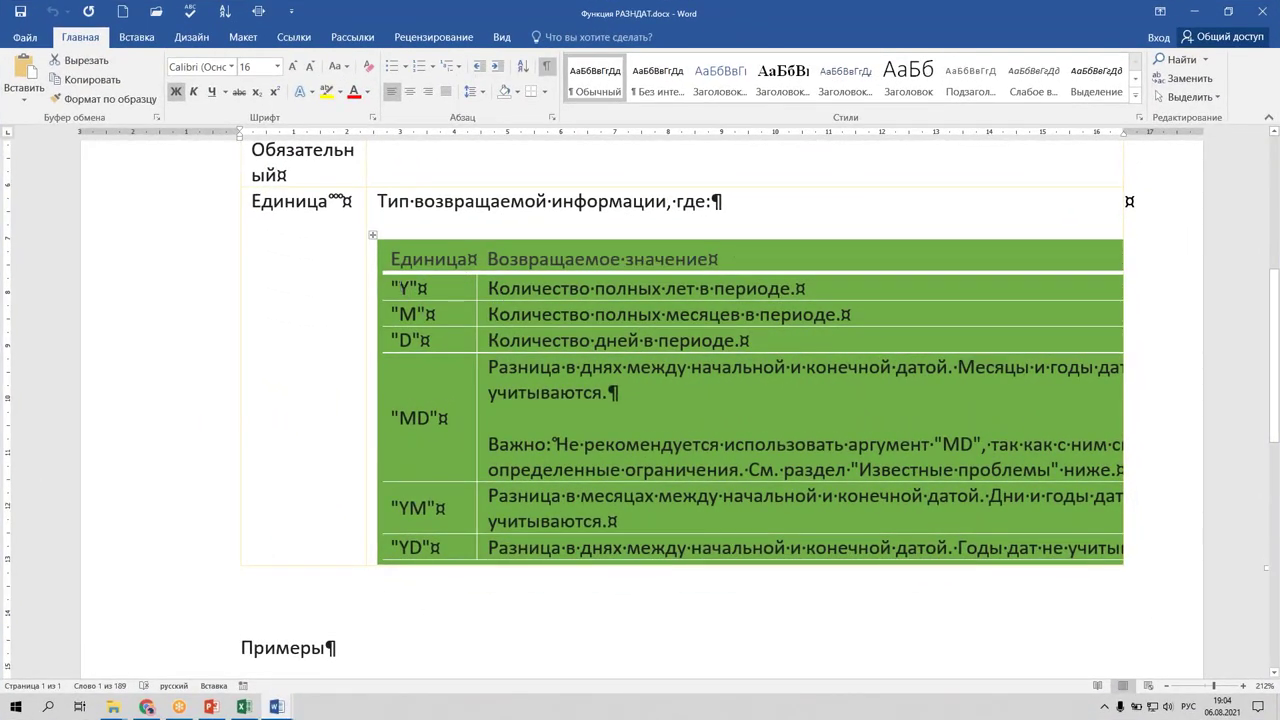
click(403, 288)
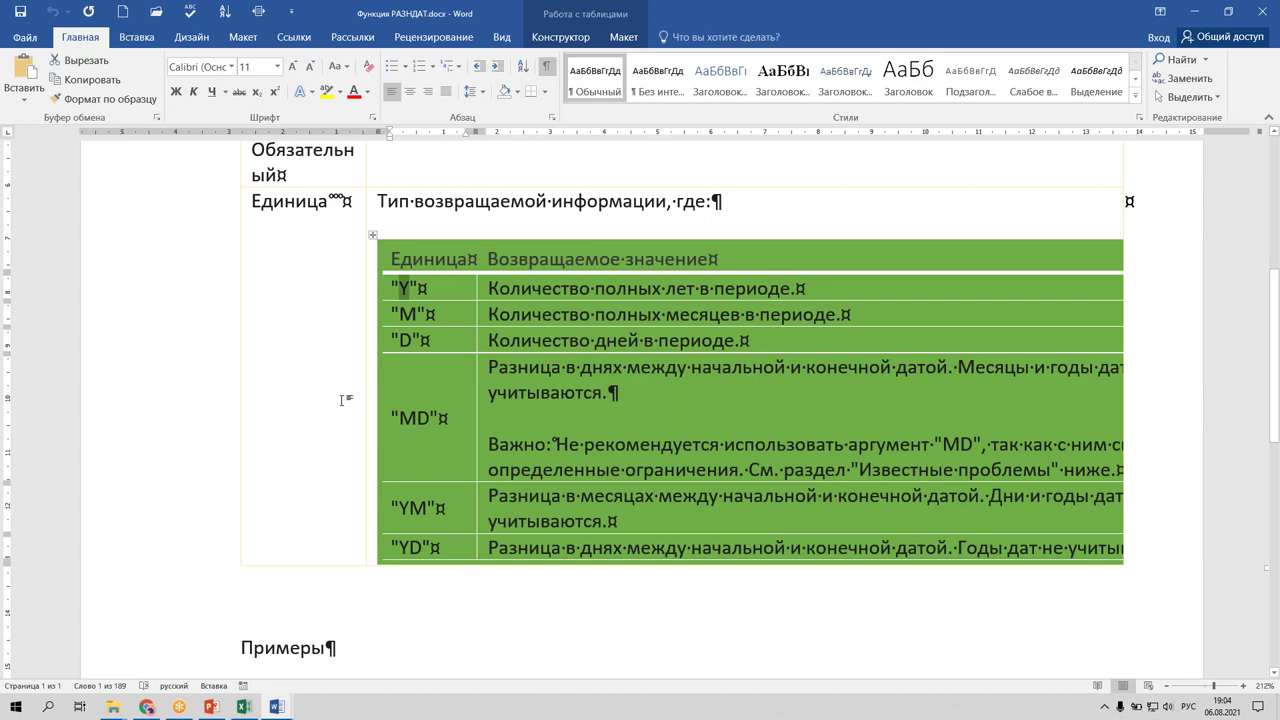
click(1199, 12)
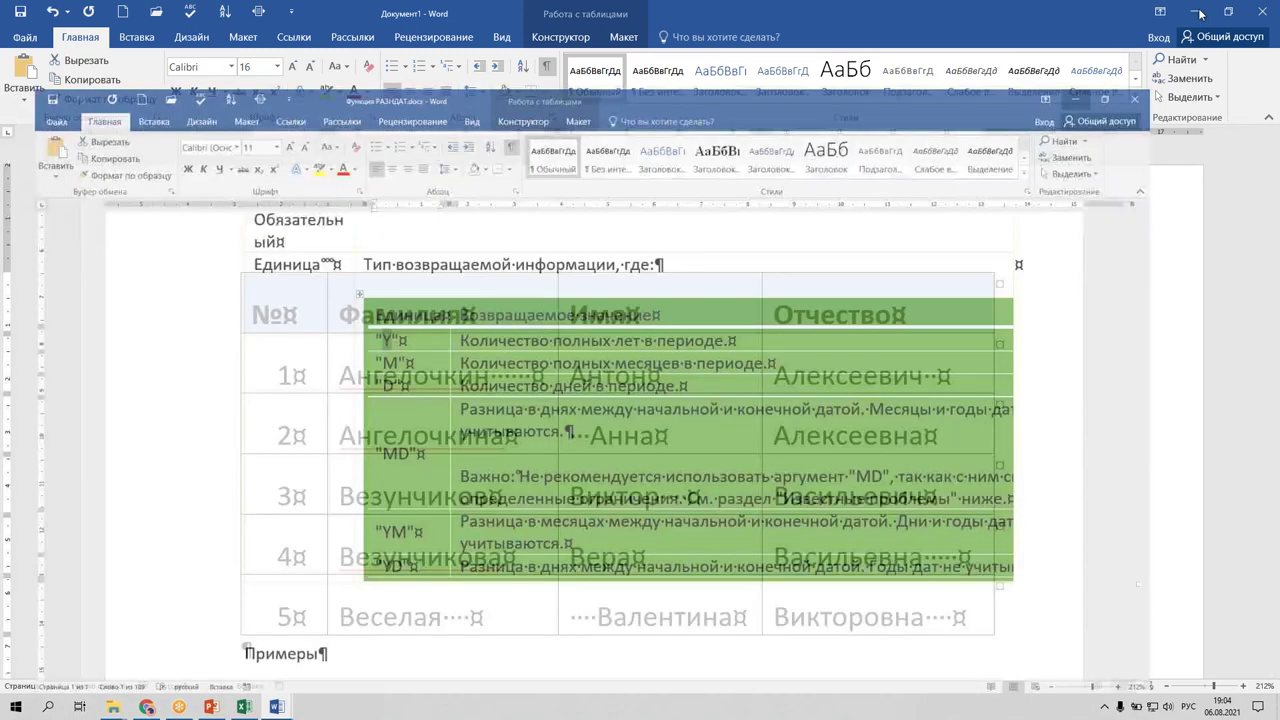
click(1199, 12)
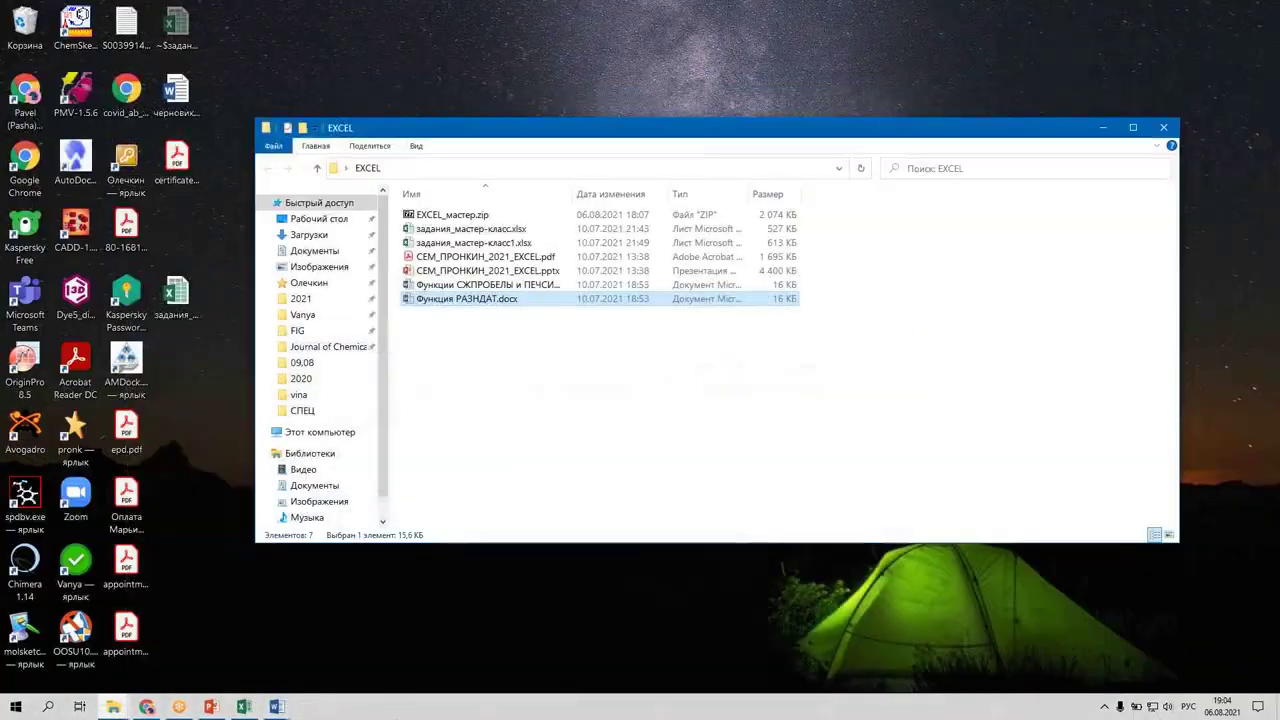
Back in Excel, select cell D6 and begin the =РАЗНДАТ( formula.
click(243, 707)
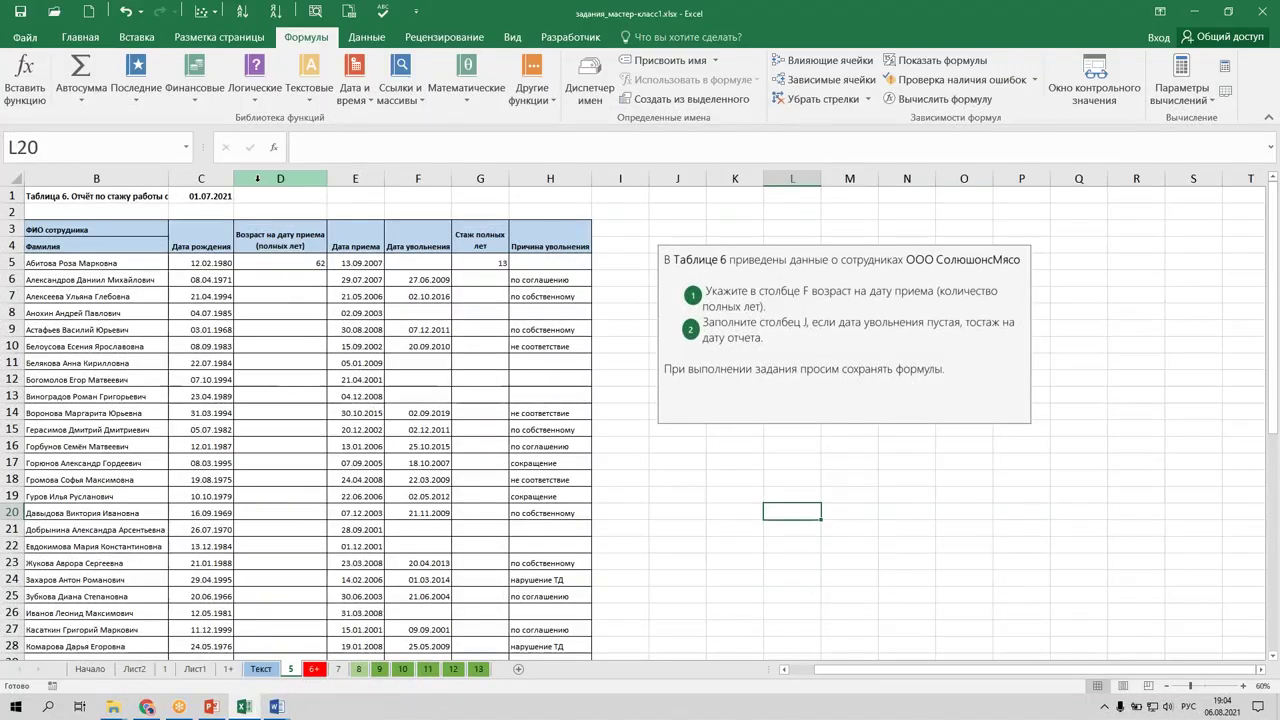
click(266, 262)
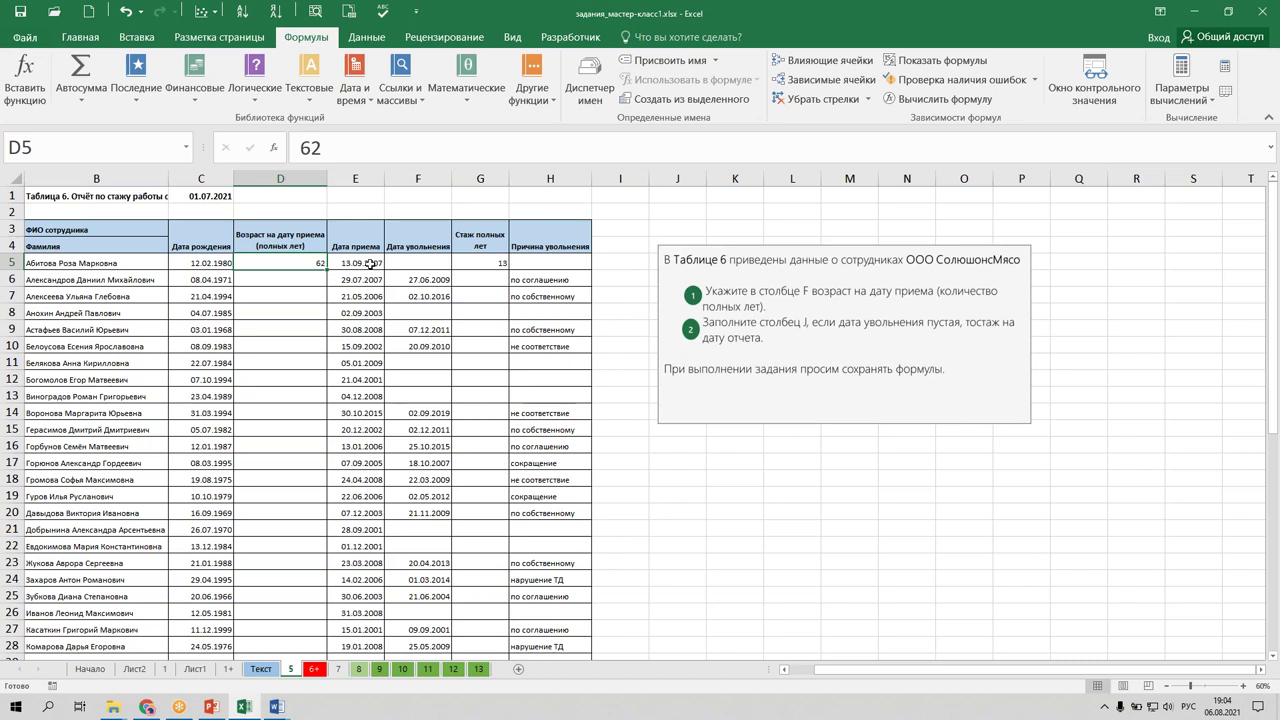
click(296, 284)
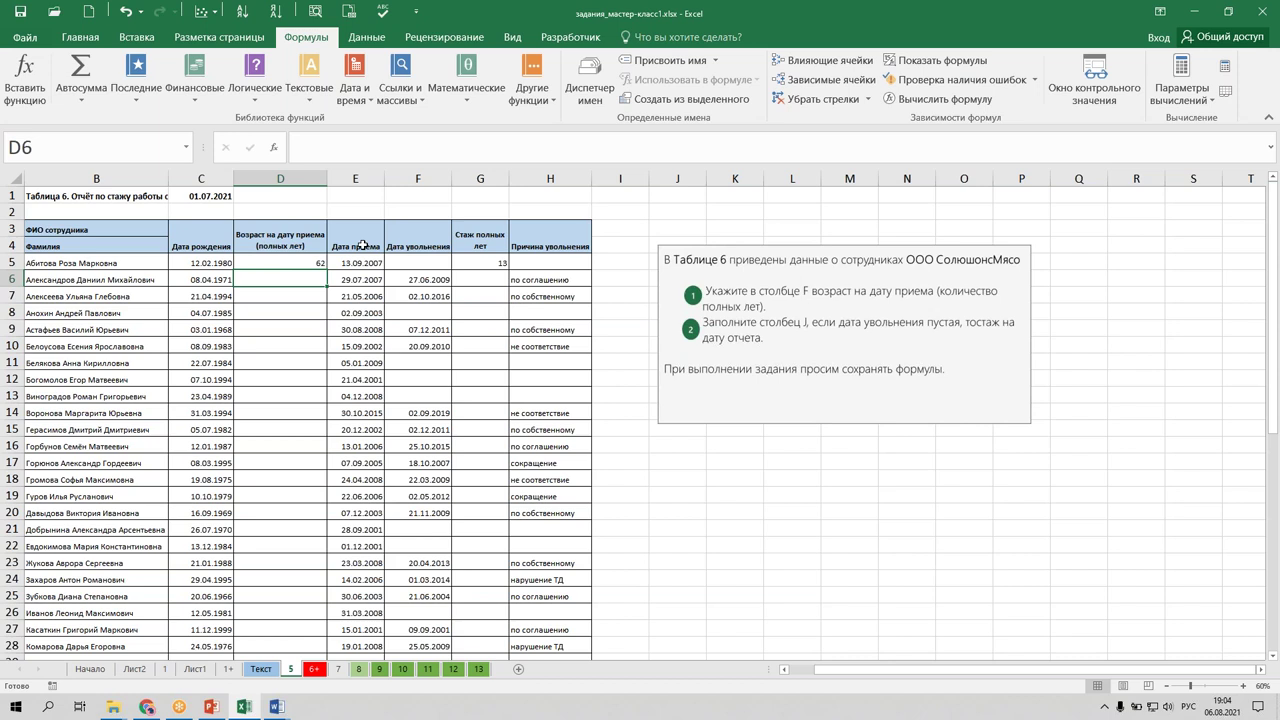
text(=з)
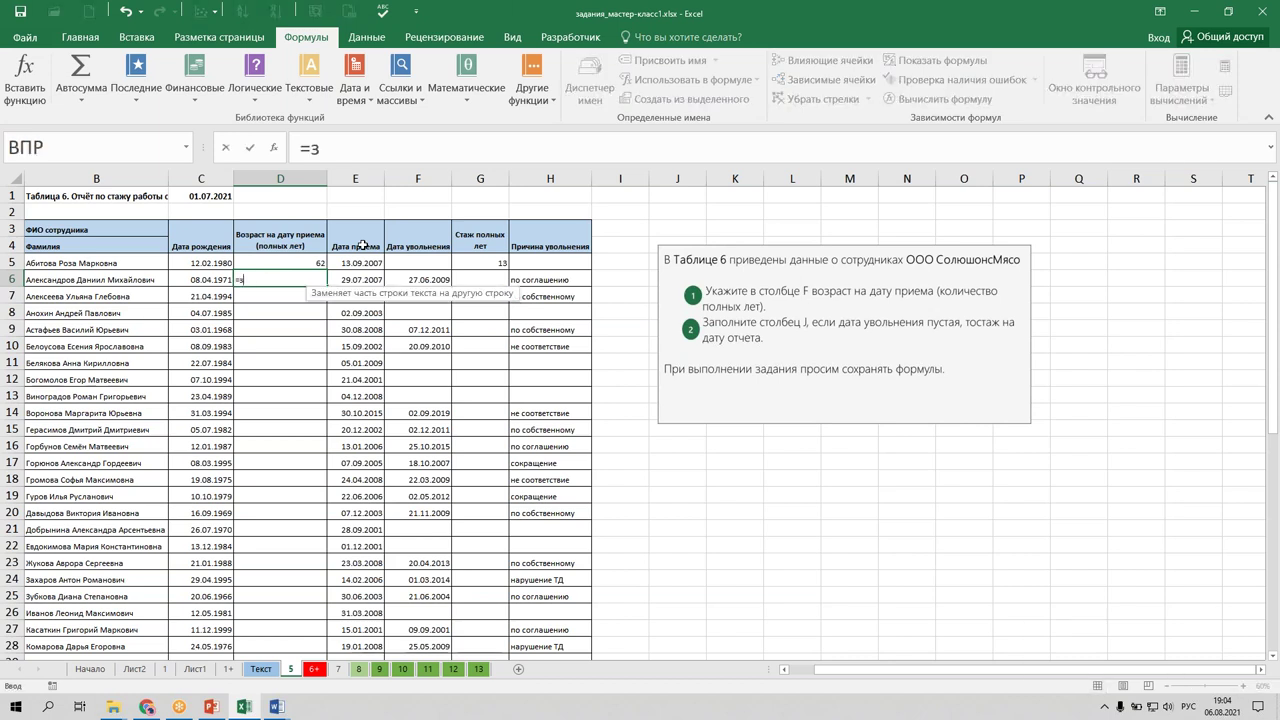
key(BackSpace)
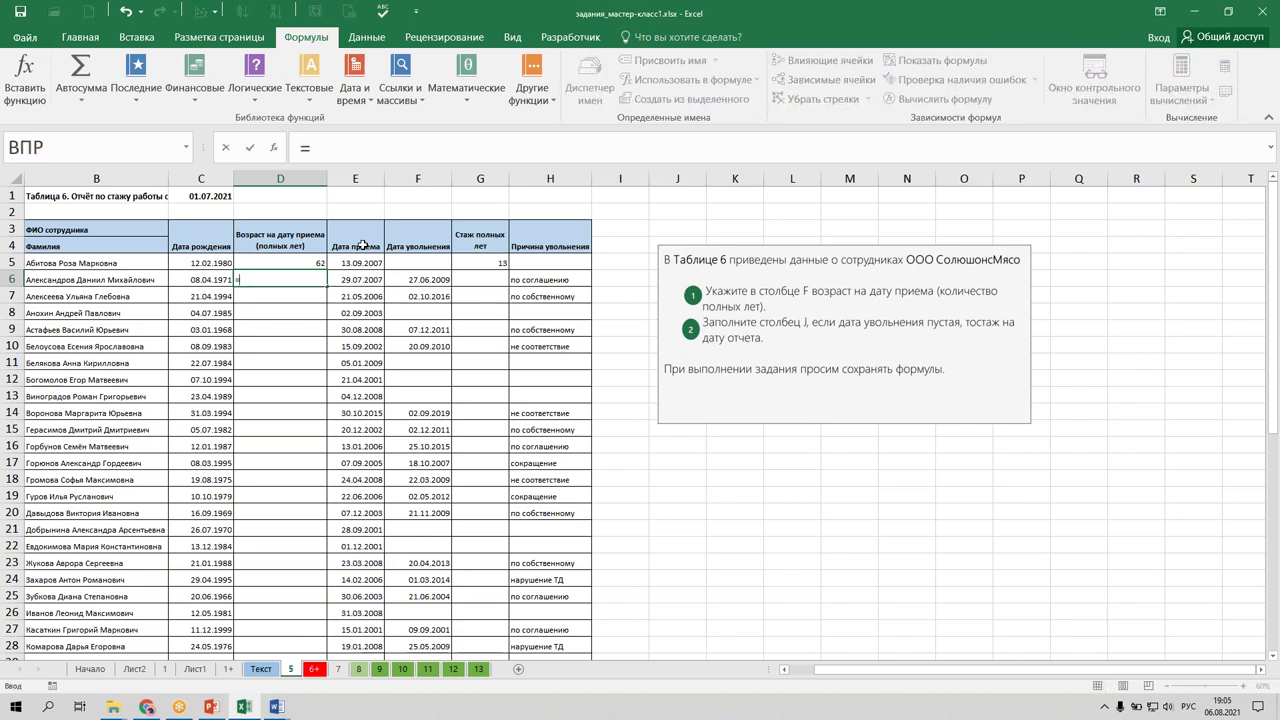
text(разн)
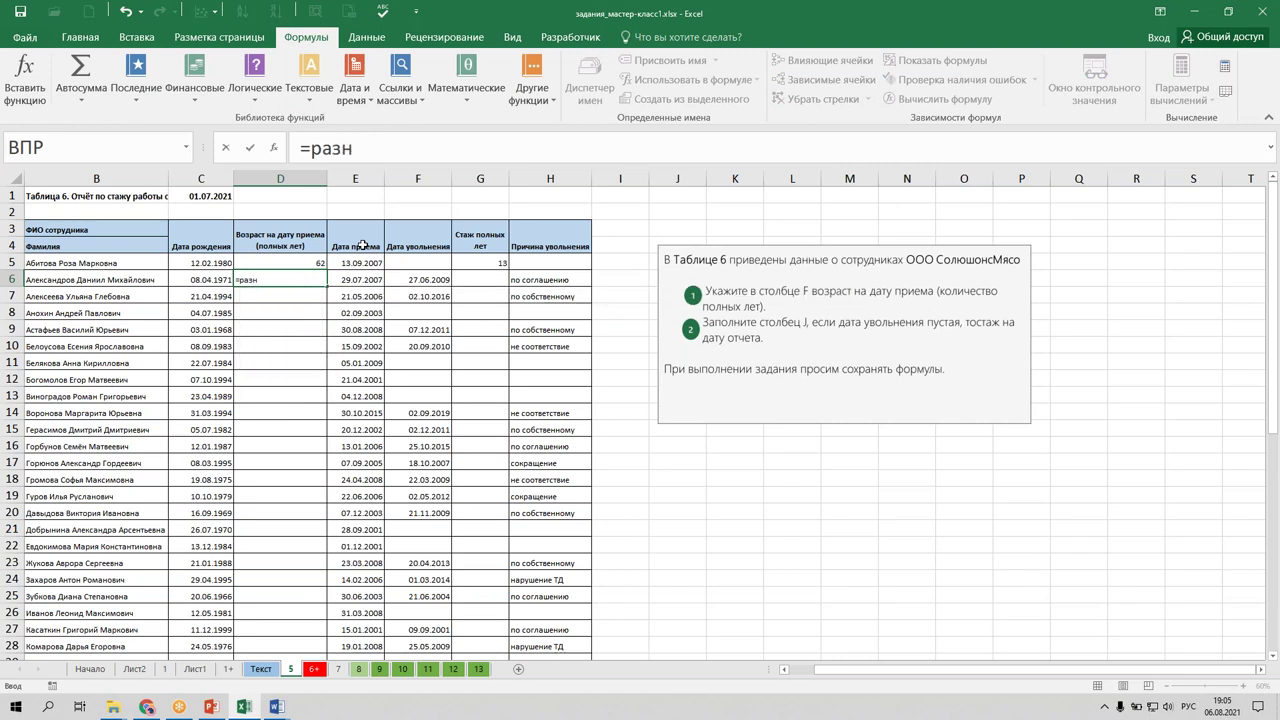
text(дат)
text(()
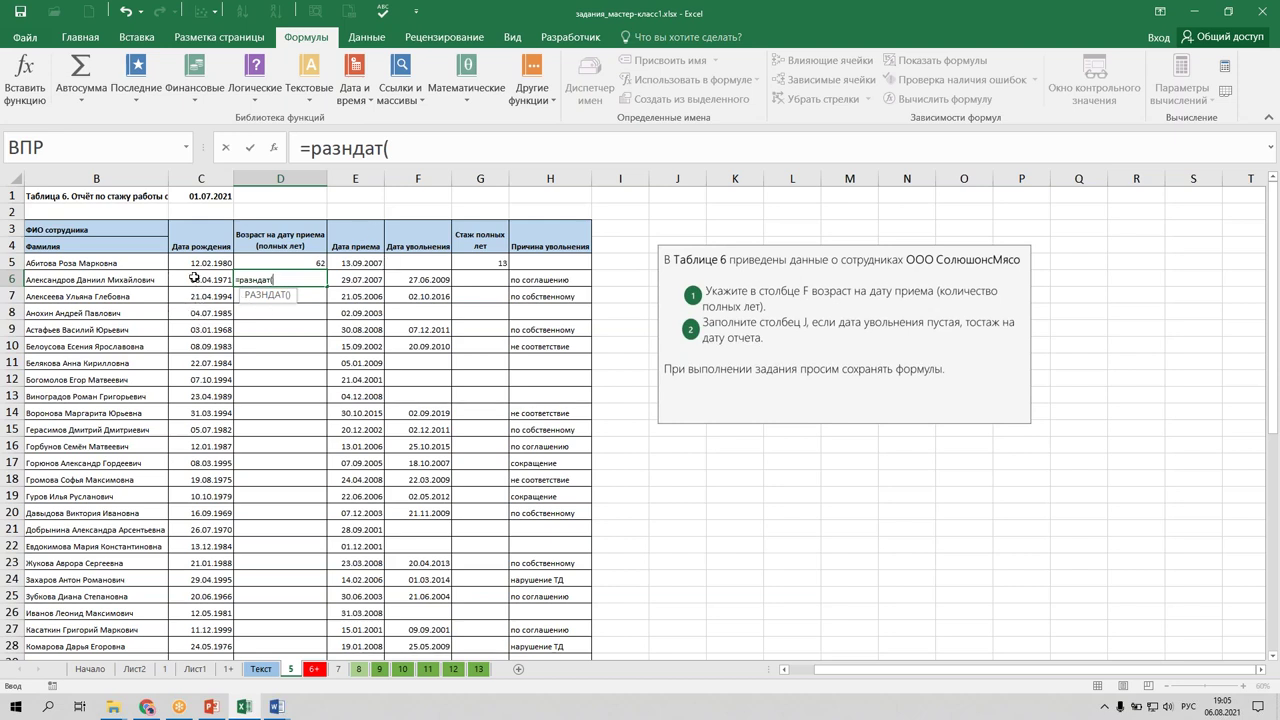
Complete D6 as =РАЗНДАТ(C6;E6;"Y") so it shows 36 years at hiring.
click(193, 279)
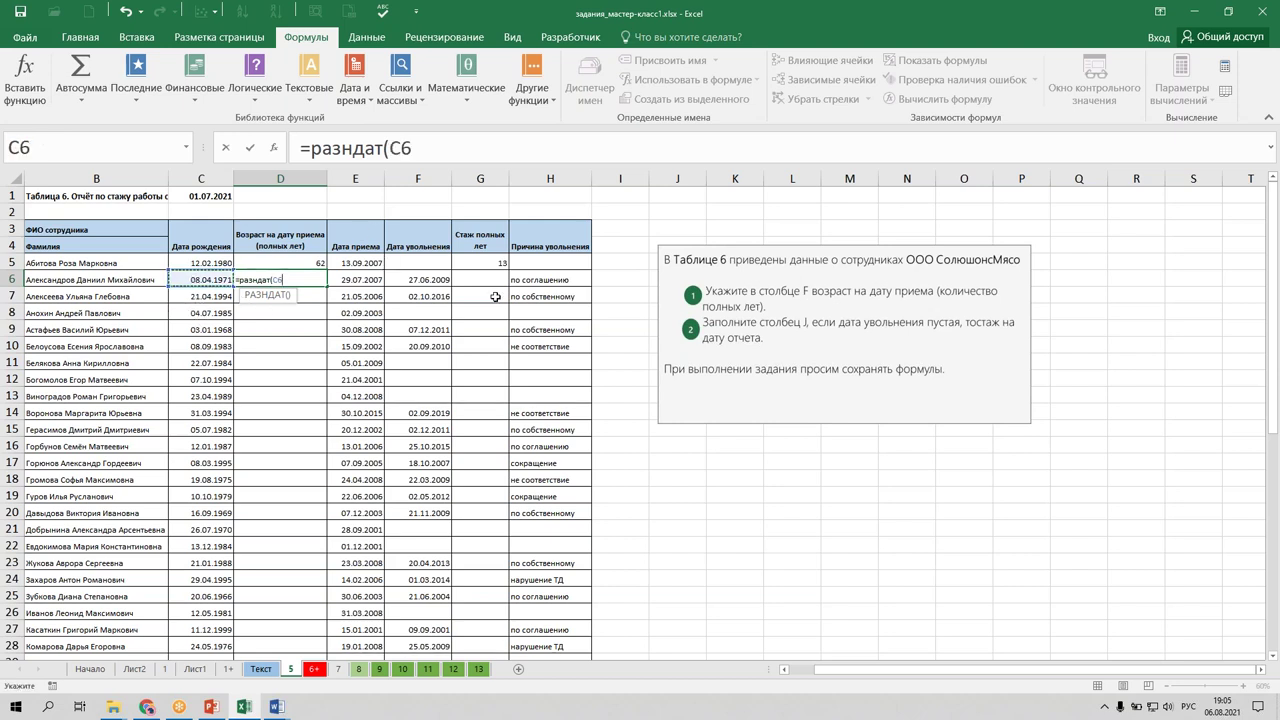
text(ж)
key(BackSpace)
text(ж)
key(BackSpace)
click(354, 280)
text(;)
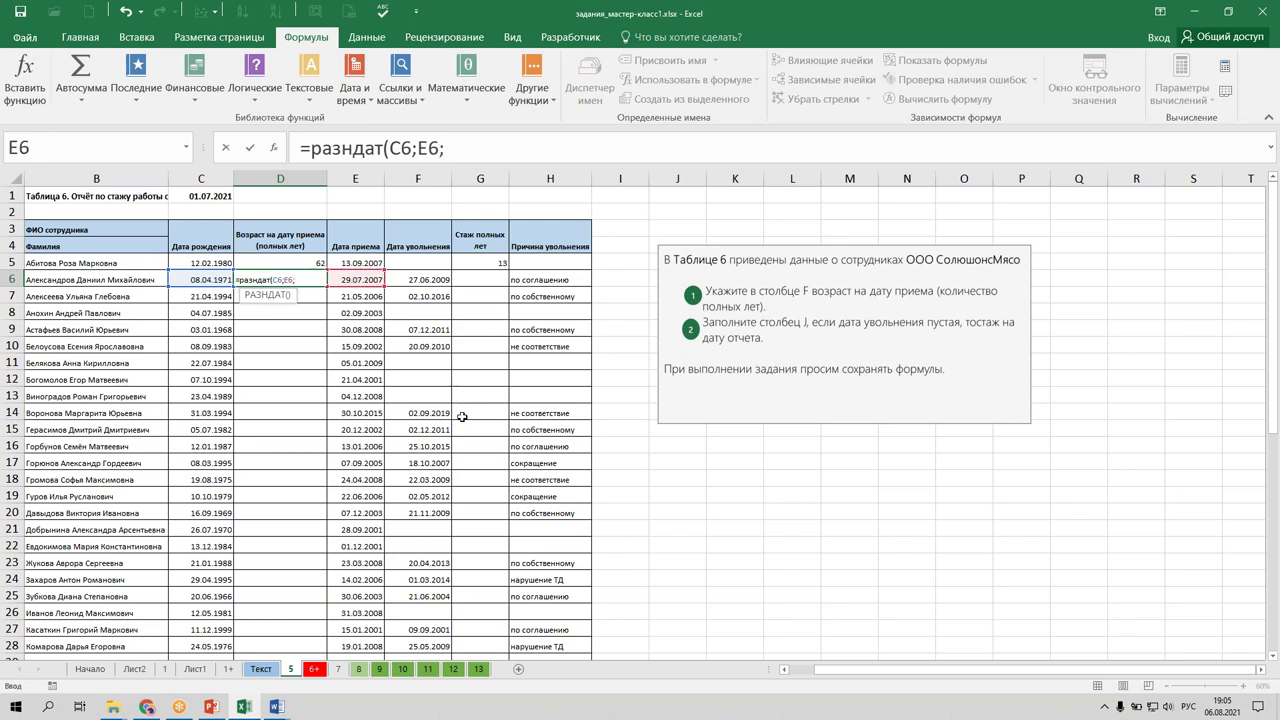
text(Э)
key(BackSpace)
text(Y)
text())
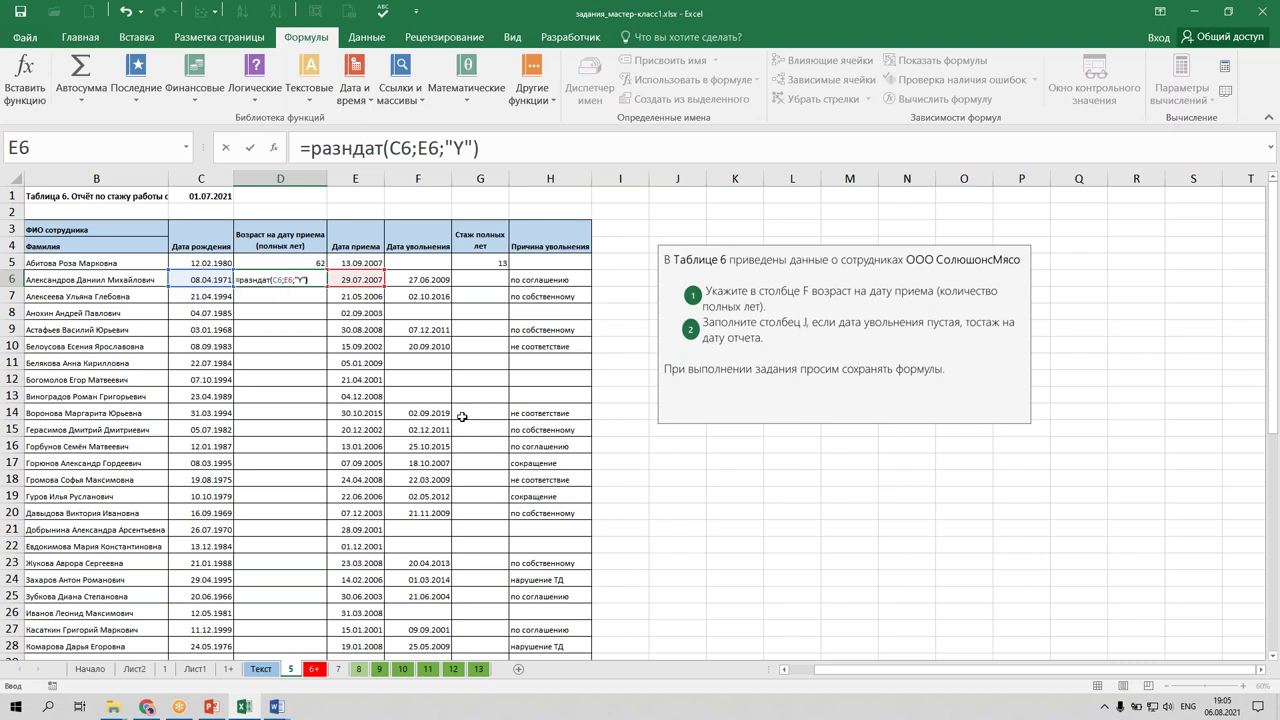
key(Return)
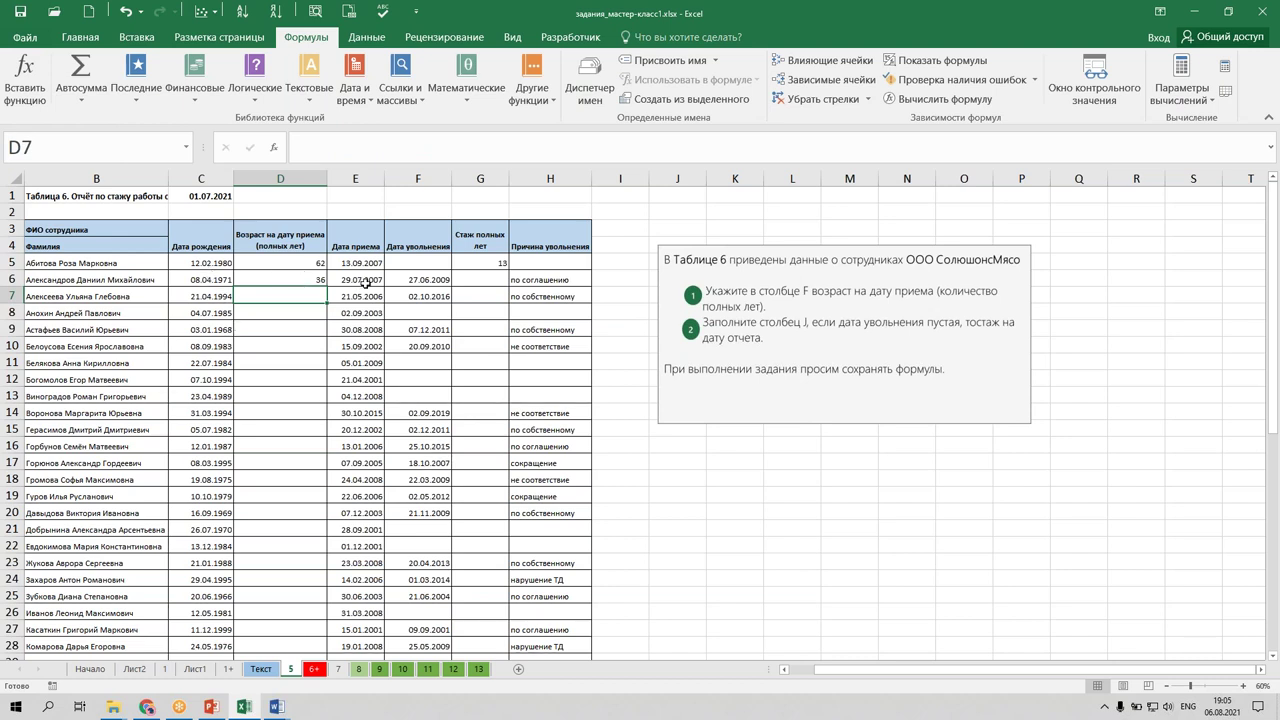
click(296, 277)
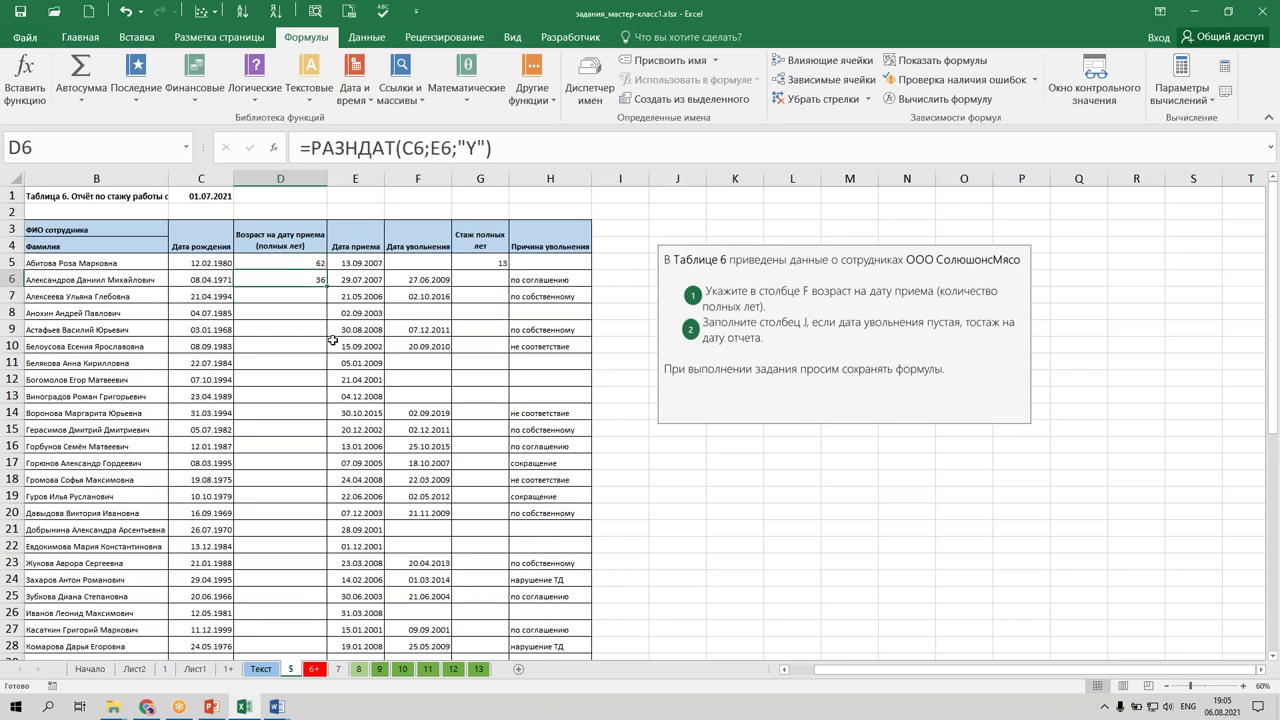
drag(495, 150, 290, 148)
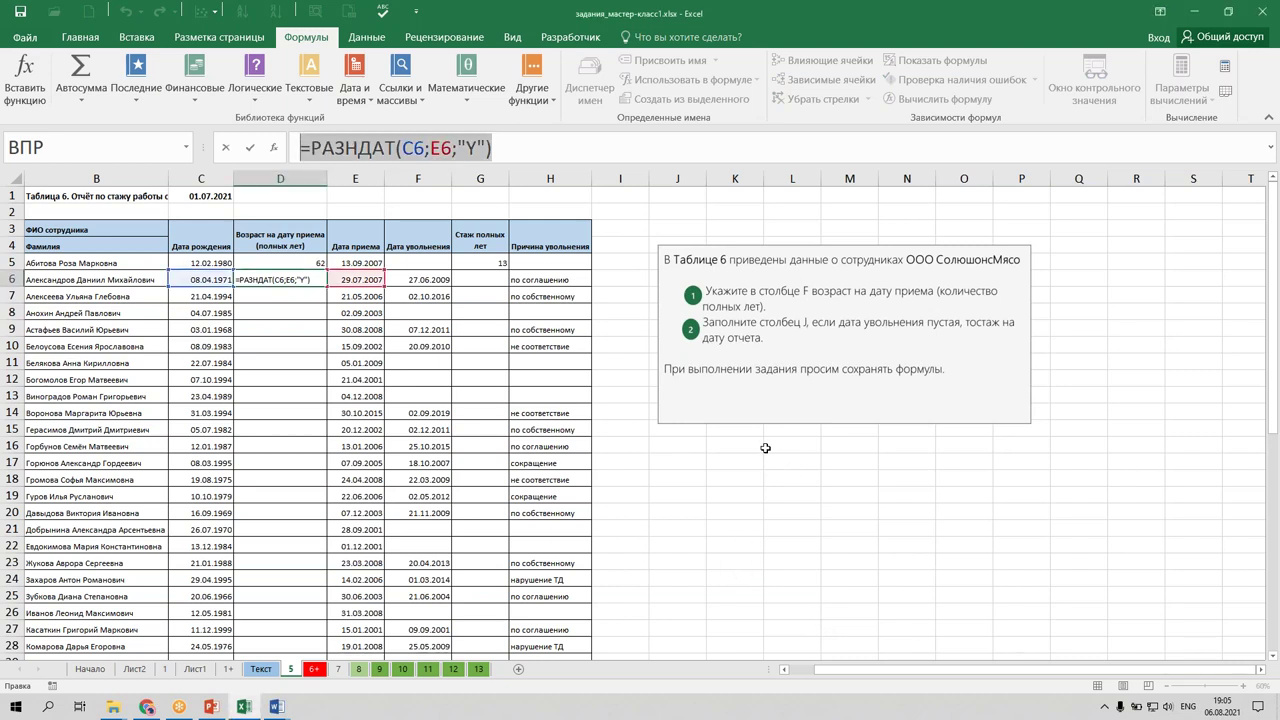
key(Return)
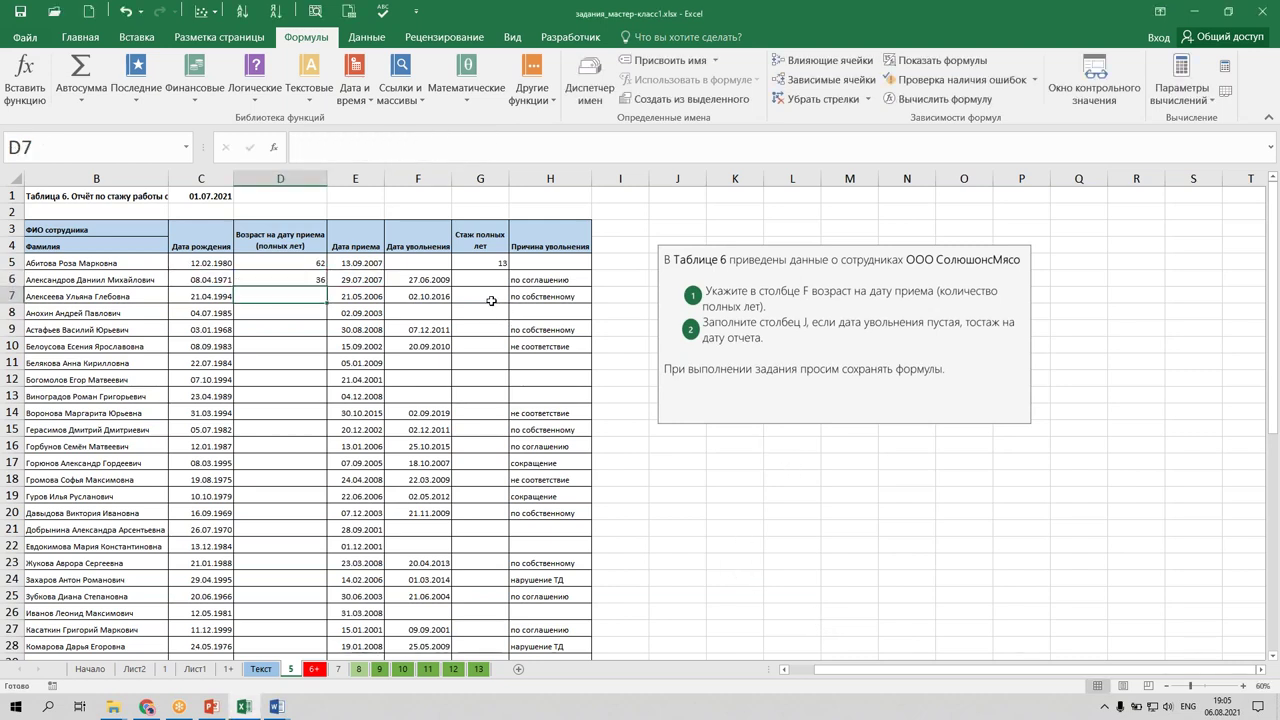
click(486, 264)
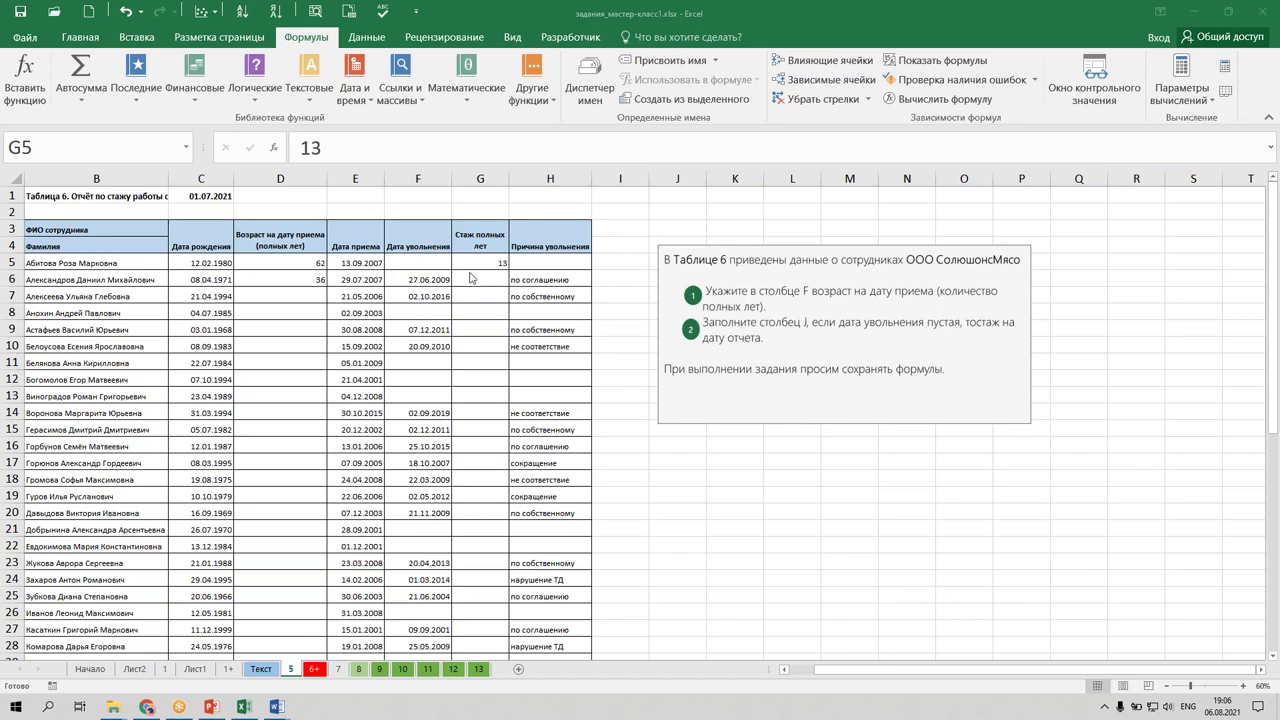
In G6, insert the Logical ЕСЛИ function with the condition F6>0.
click(475, 280)
click(273, 147)
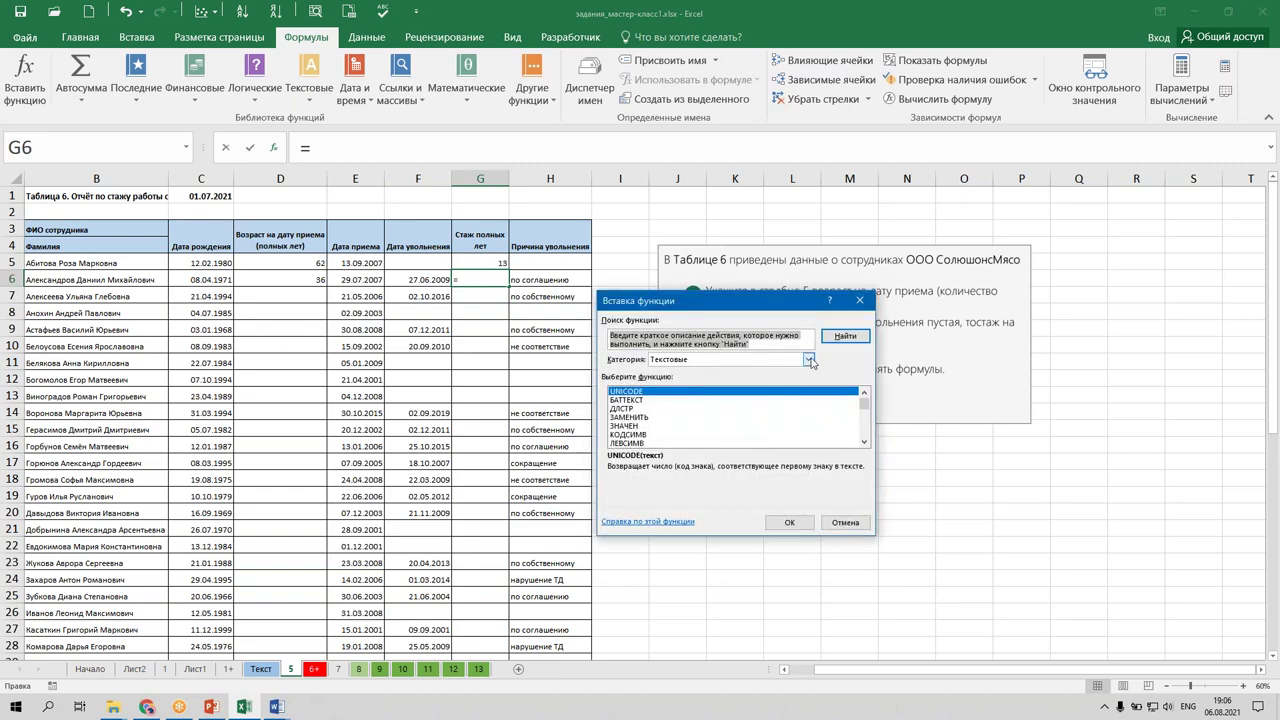
click(808, 359)
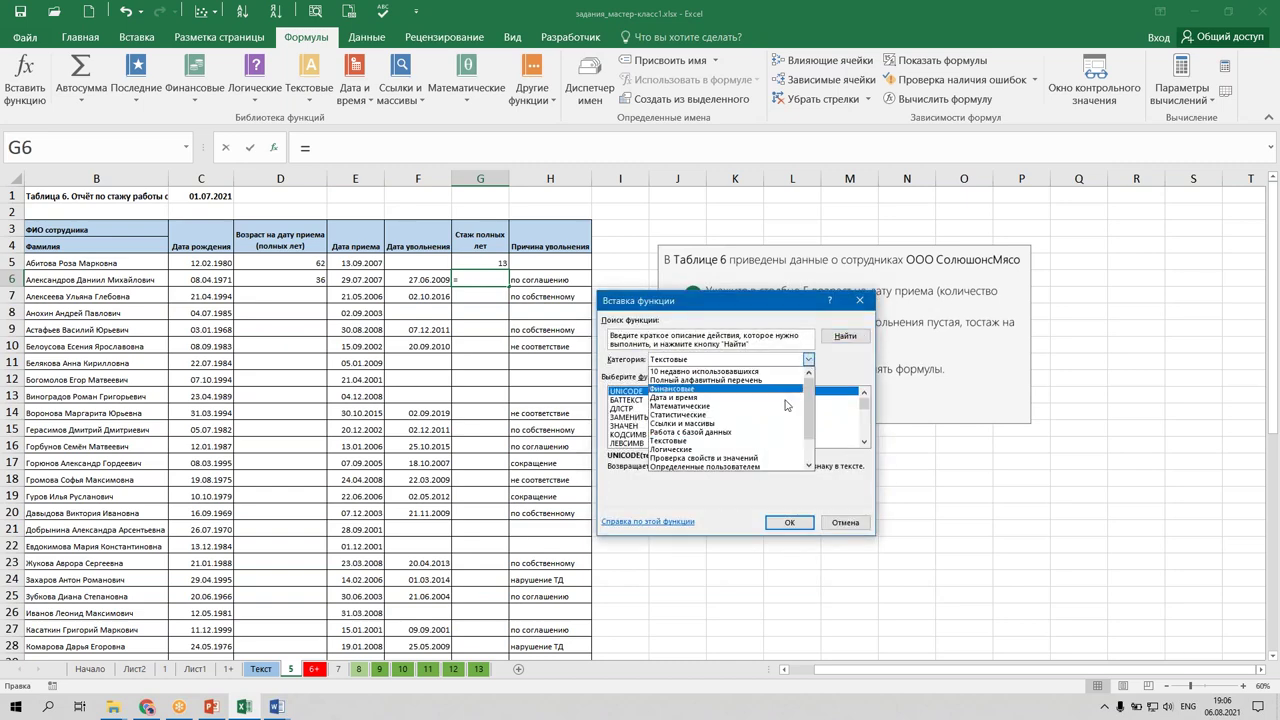
click(740, 449)
click(789, 522)
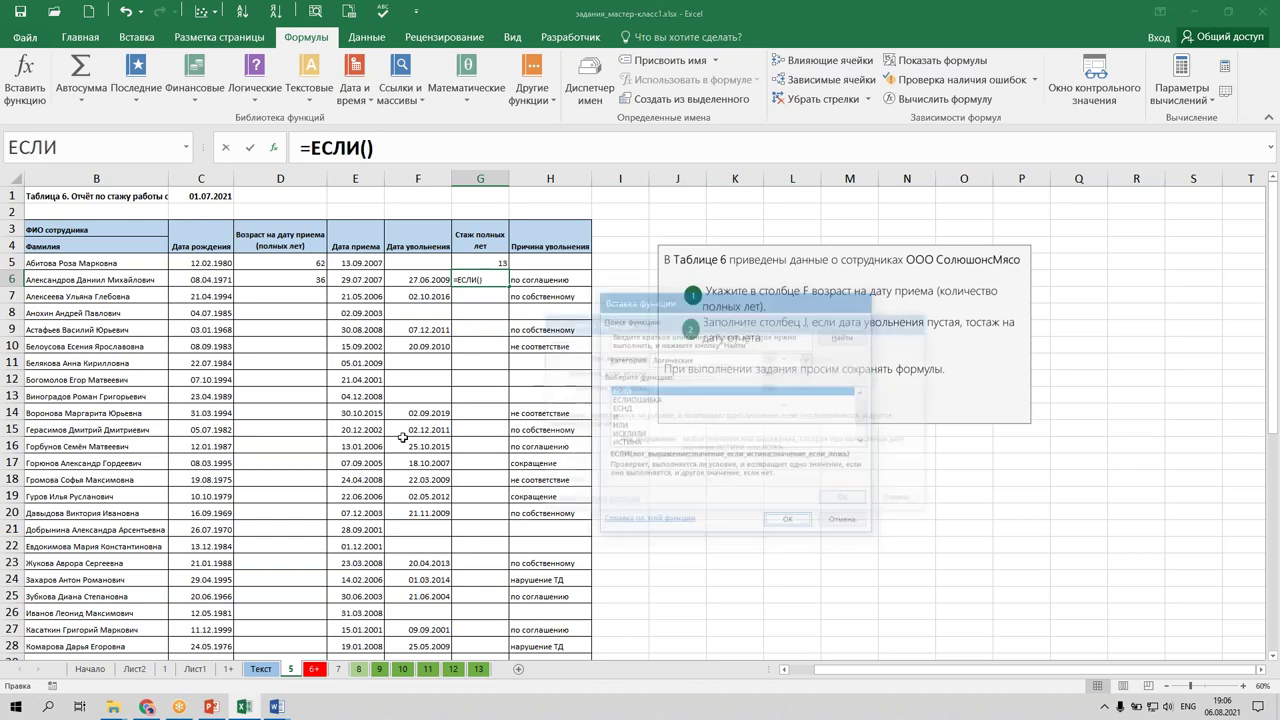
click(420, 280)
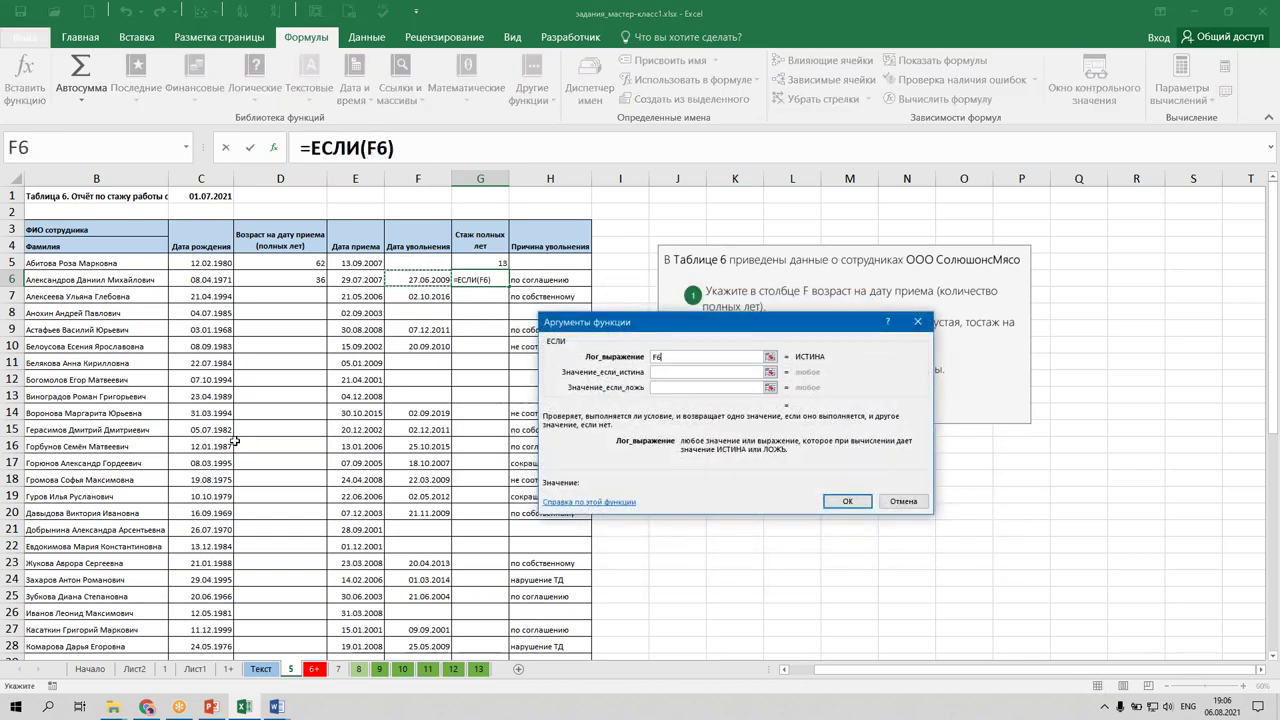
text(>)
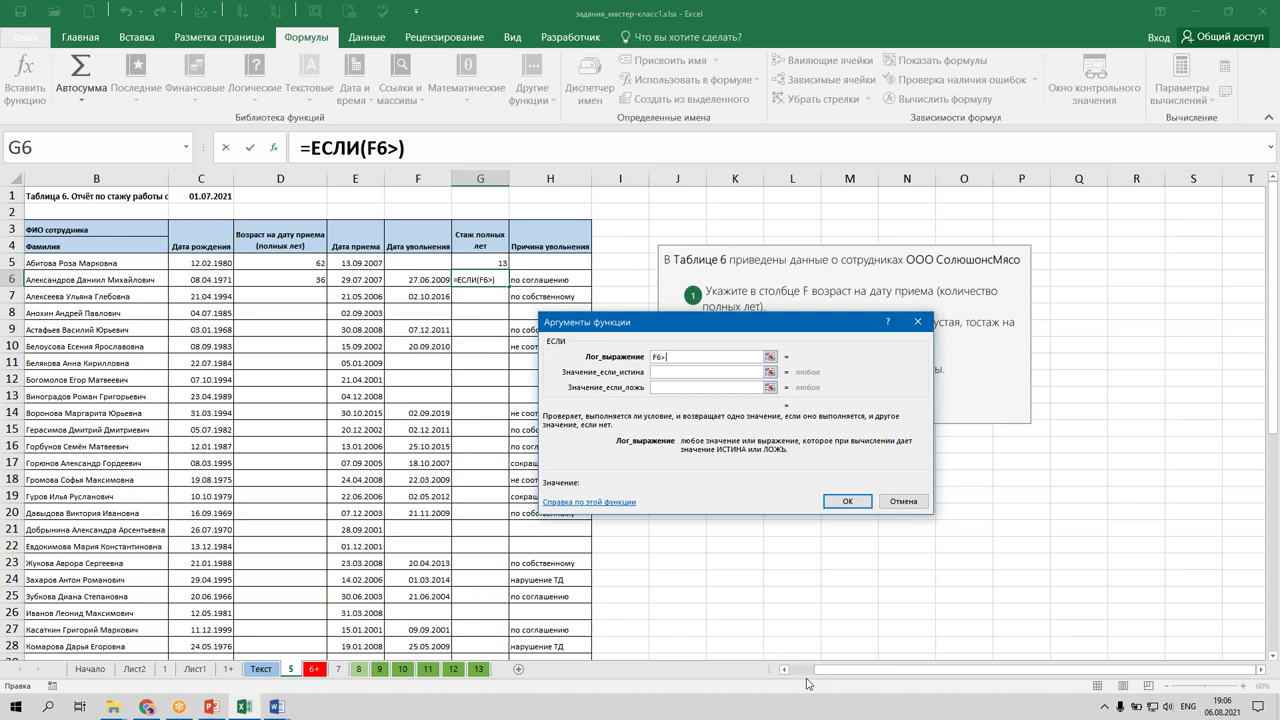
text(0)
Set the value-if-true argument to РАЗНДАТ(E6;F6;"Y").
click(702, 372)
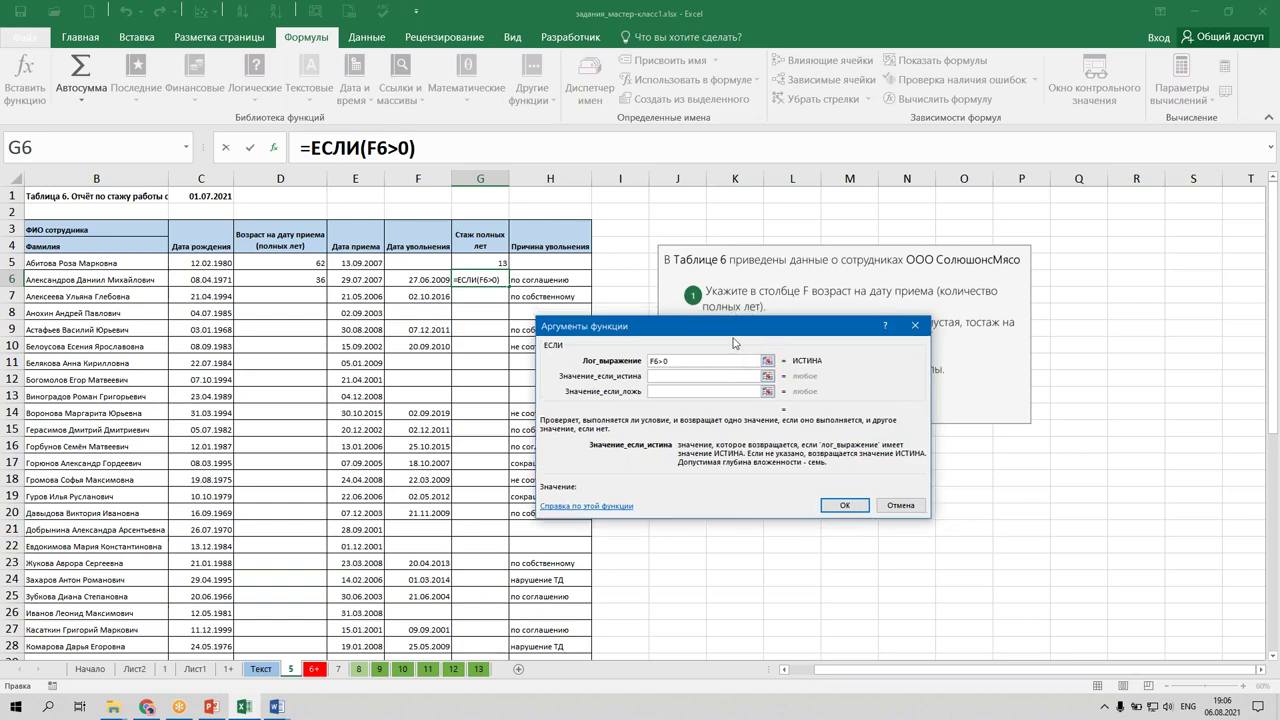
drag(740, 326, 724, 399)
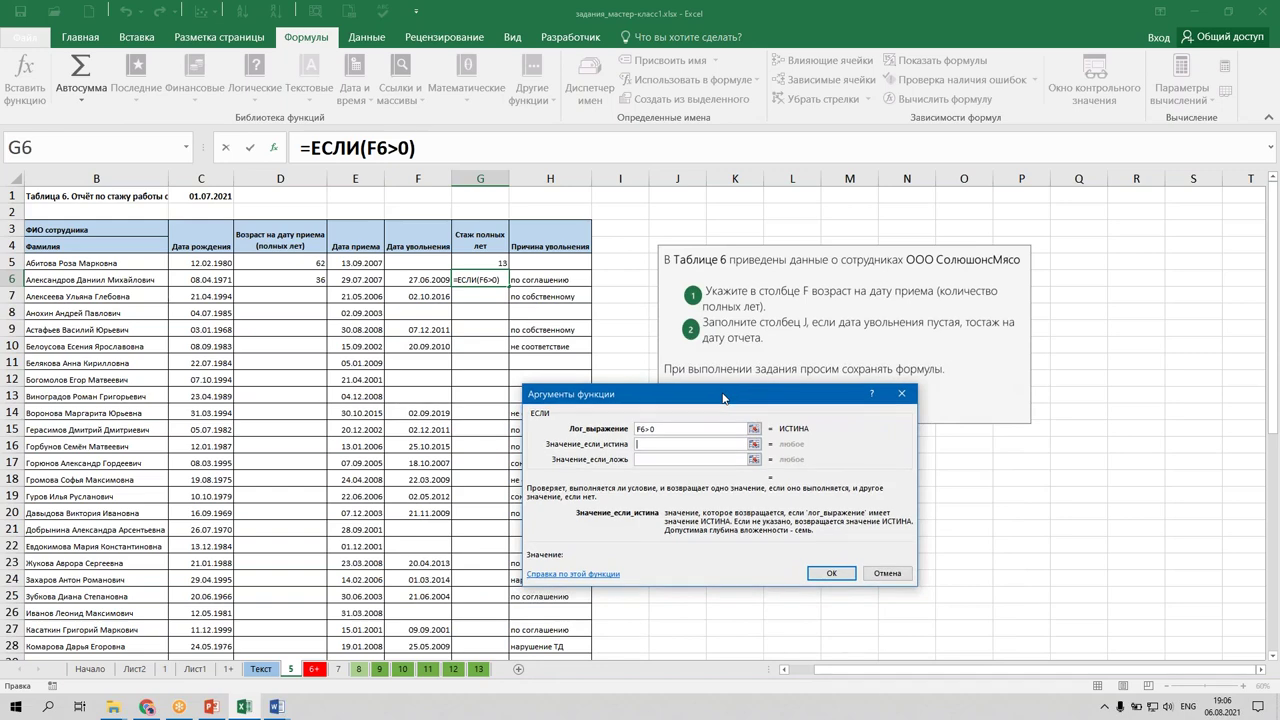
drag(724, 398, 732, 354)
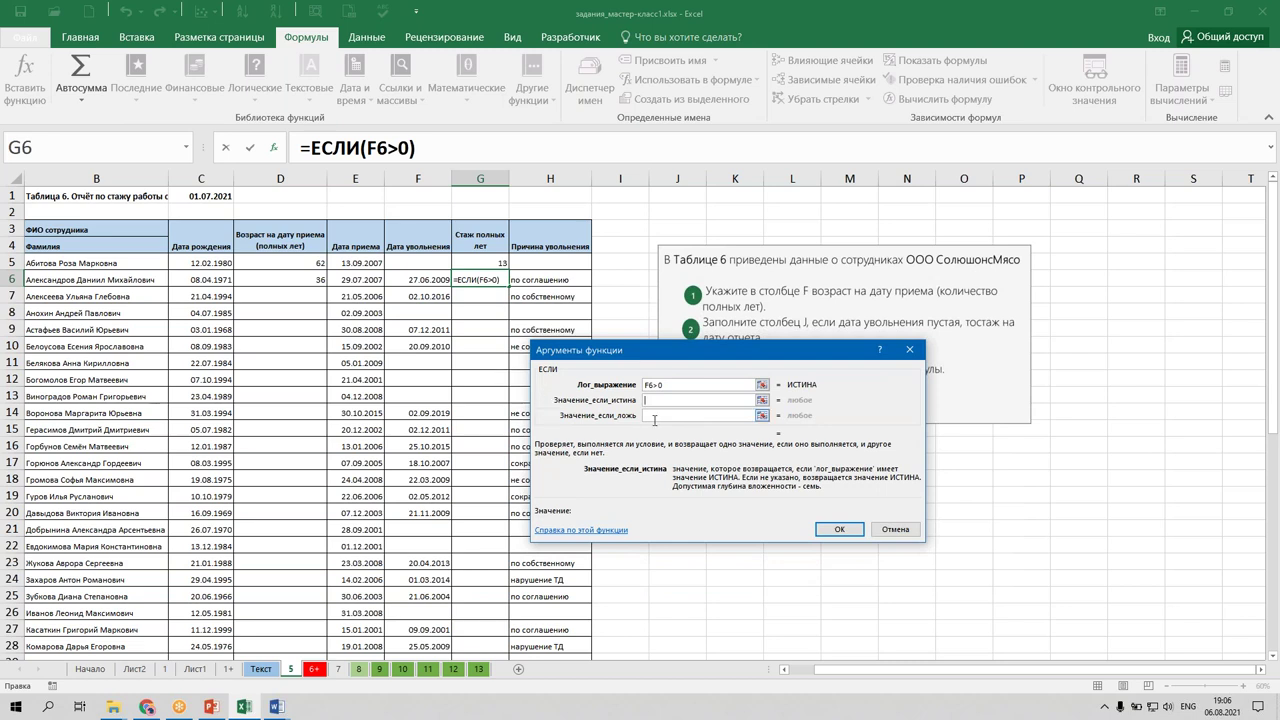
text(ра)
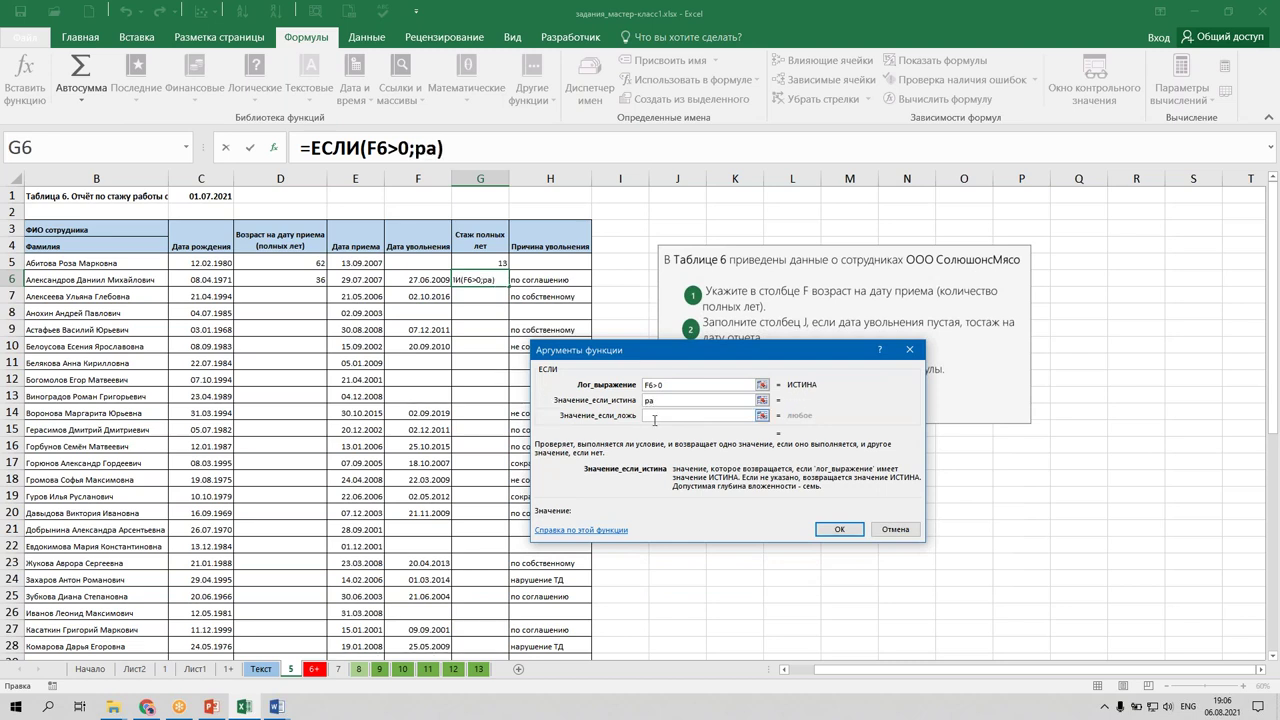
text(ру)
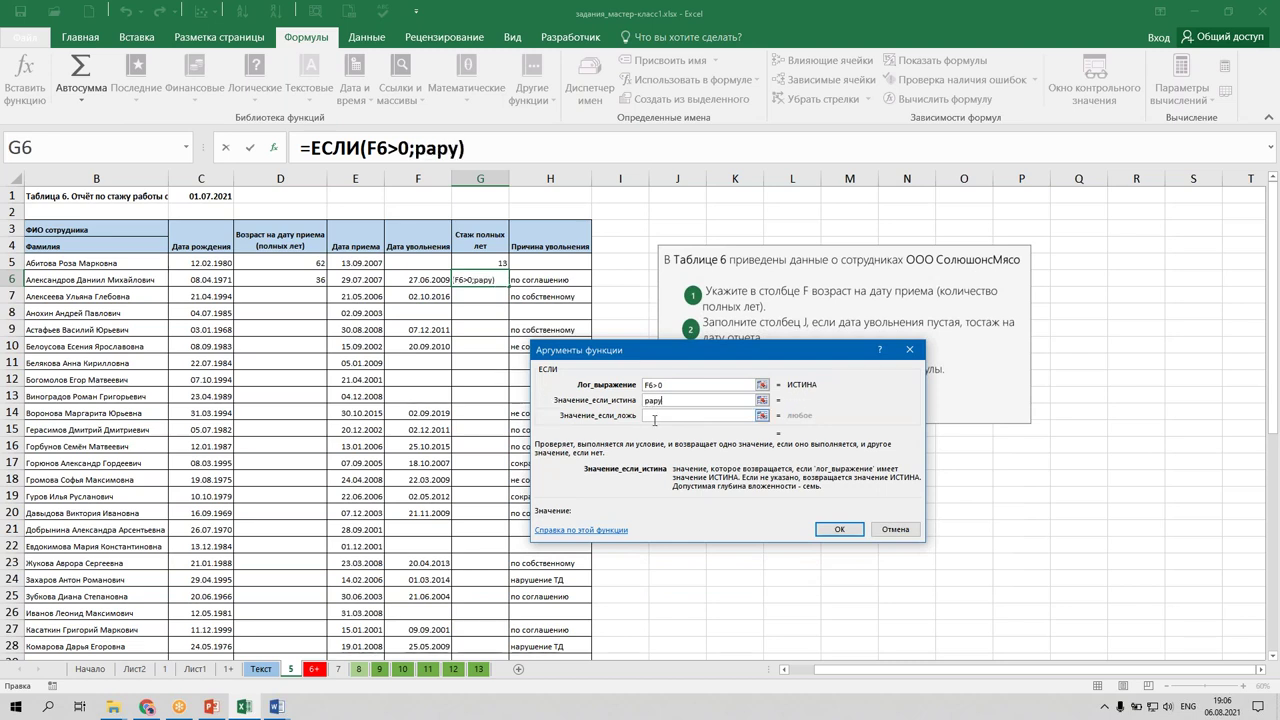
key(BackSpace)
text(у)
key(BackSpace)
key(BackSpace)
key(BackSpace)
key(BackSpace)
key(alt+shift)
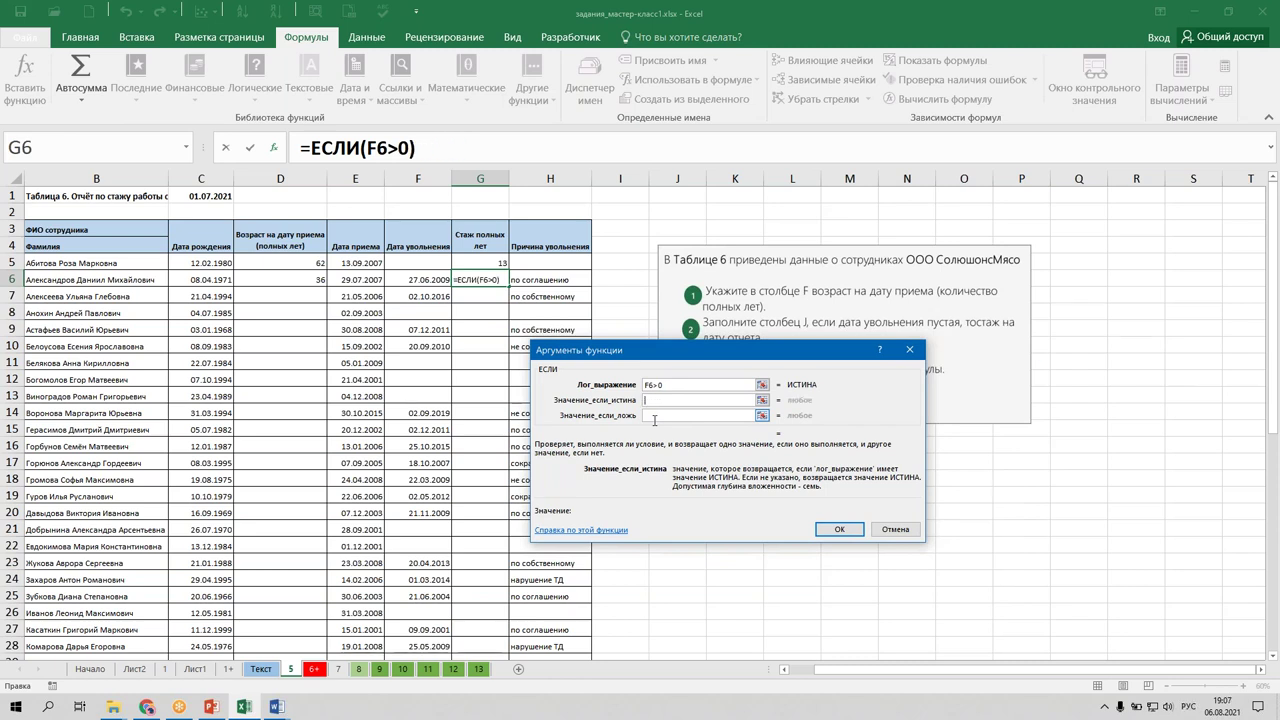
text(разндат()
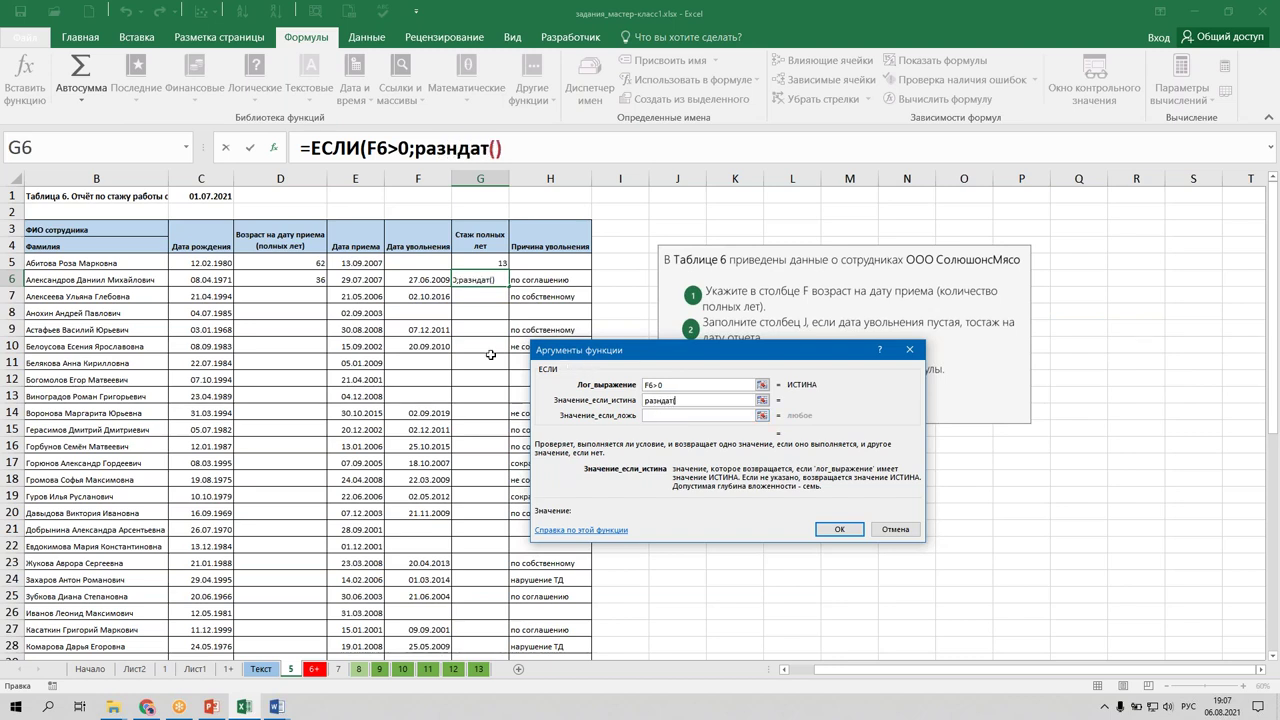
click(355, 280)
text(ж)
key(BackSpace)
key(super+space)
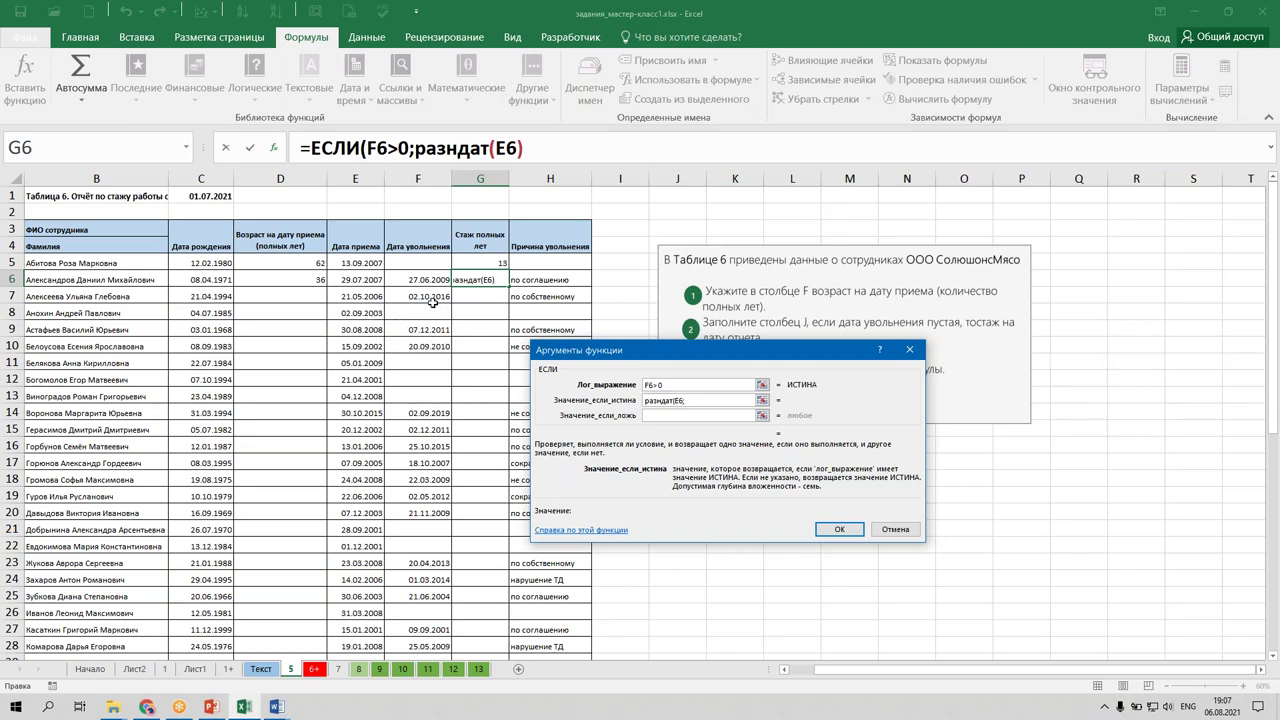
click(424, 279)
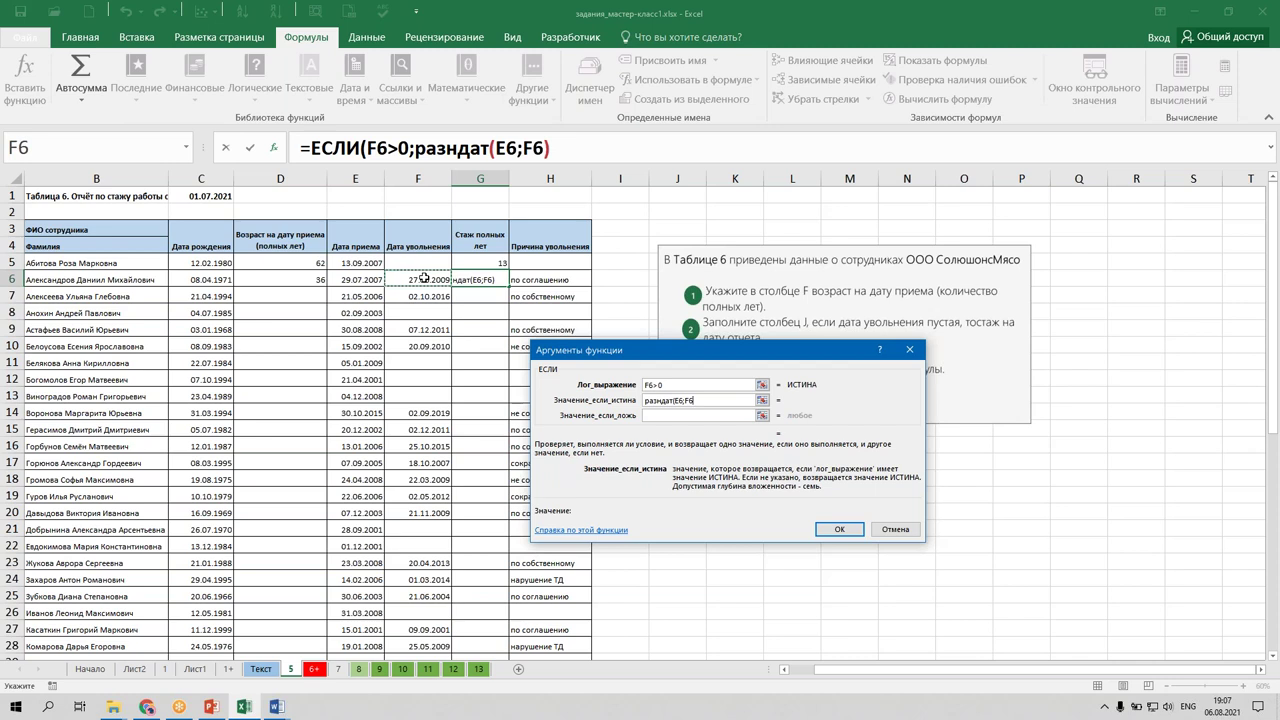
key(F2)
text(;")
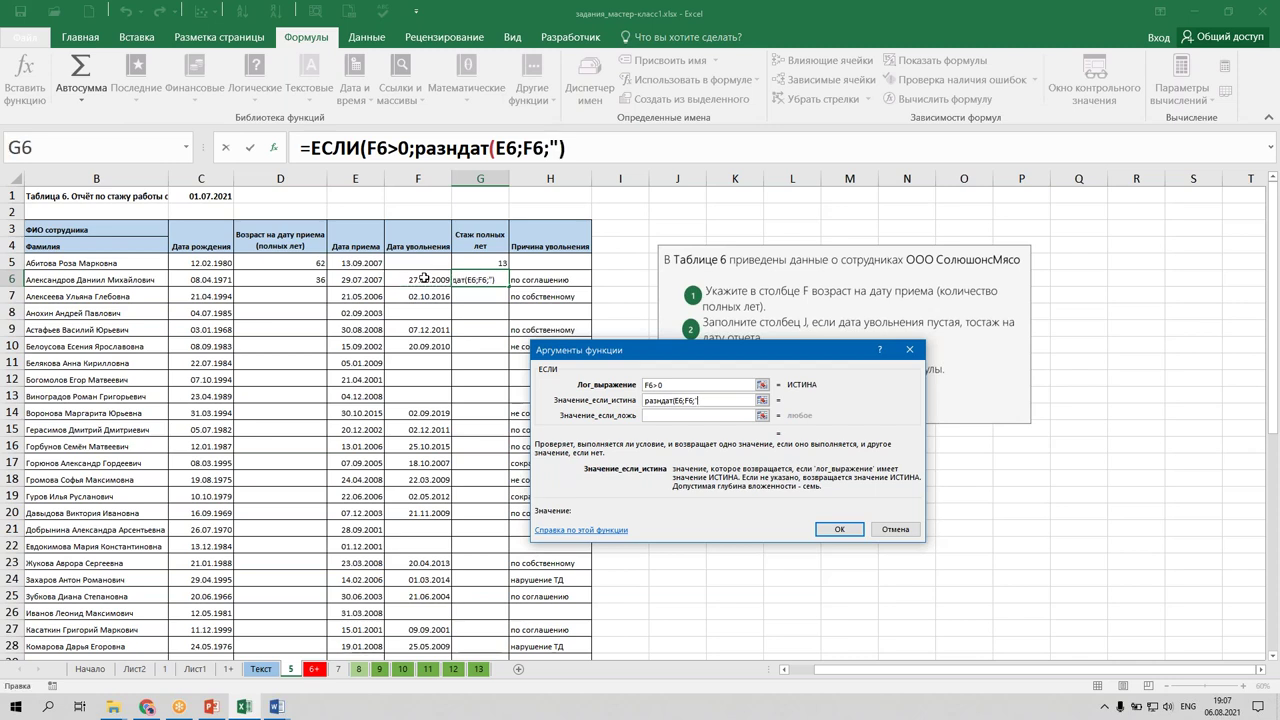
text(Y)
text("))
Set the value-if-false argument to РАЗНДАТ(E6;СЕГОДНЯ();"Y") and commit the formula, showing 1 year.
click(651, 416)
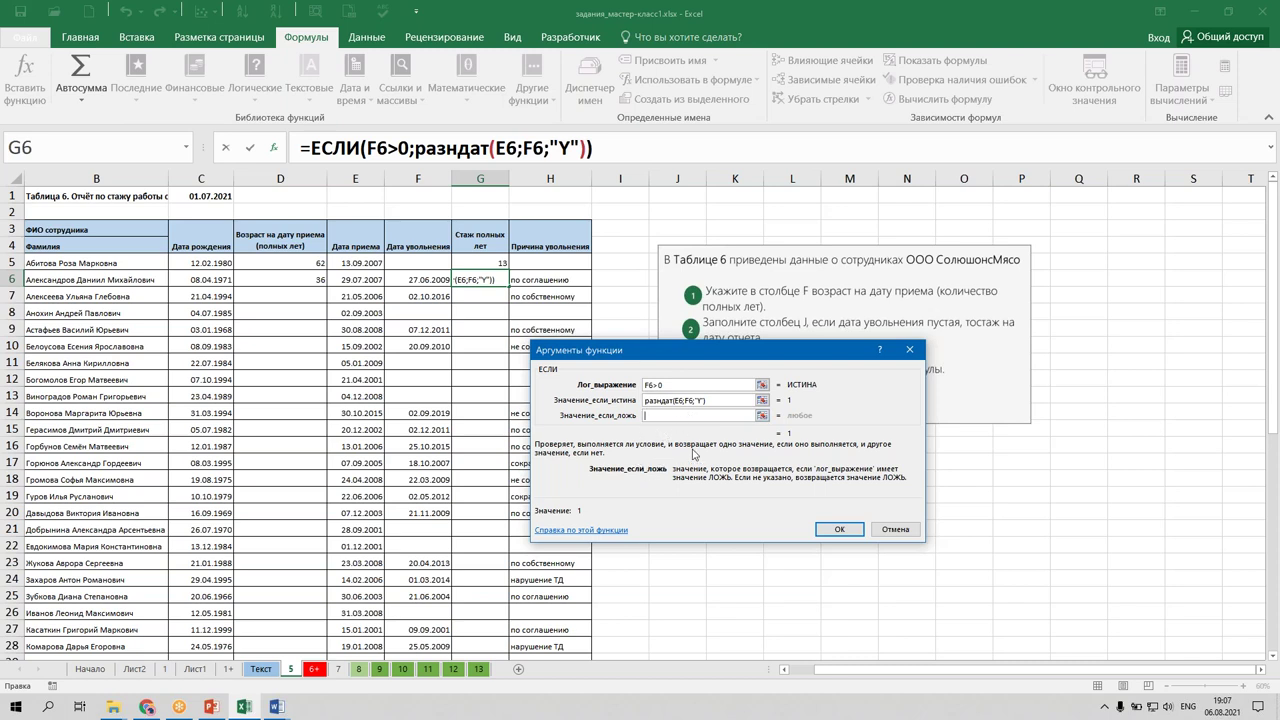
drag(708, 400, 646, 401)
key(ctrl+c)
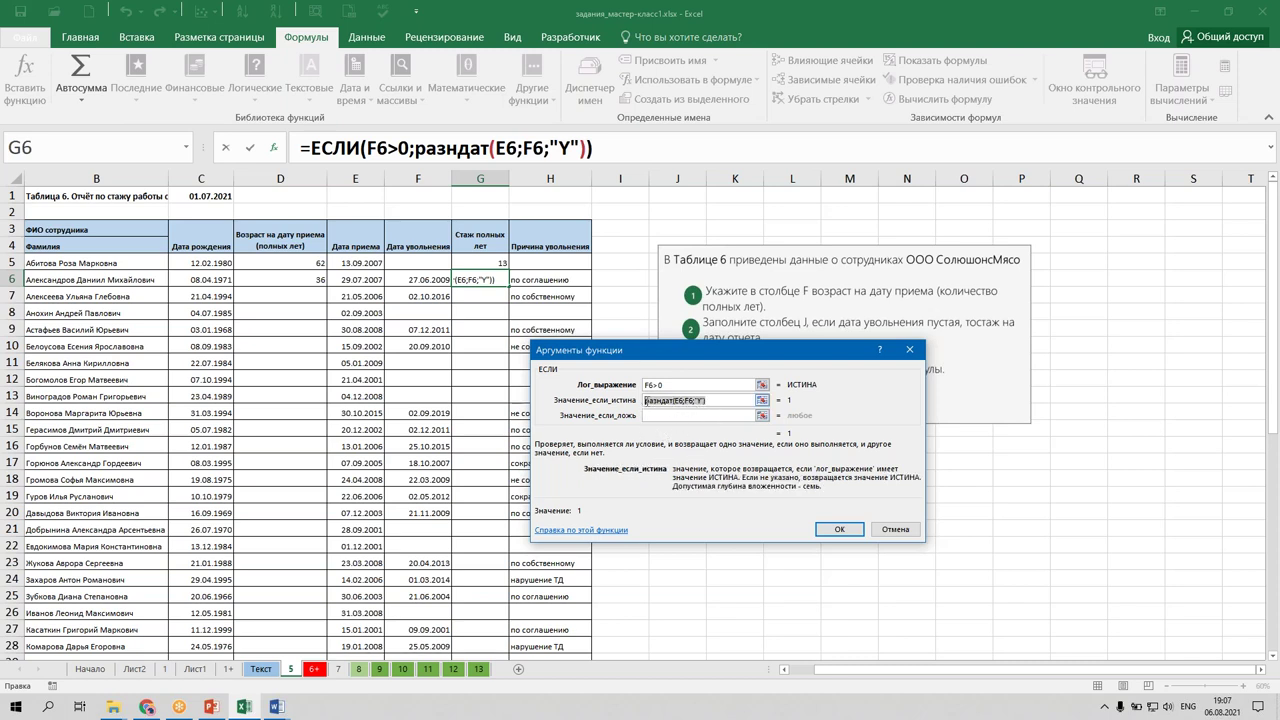
click(653, 415)
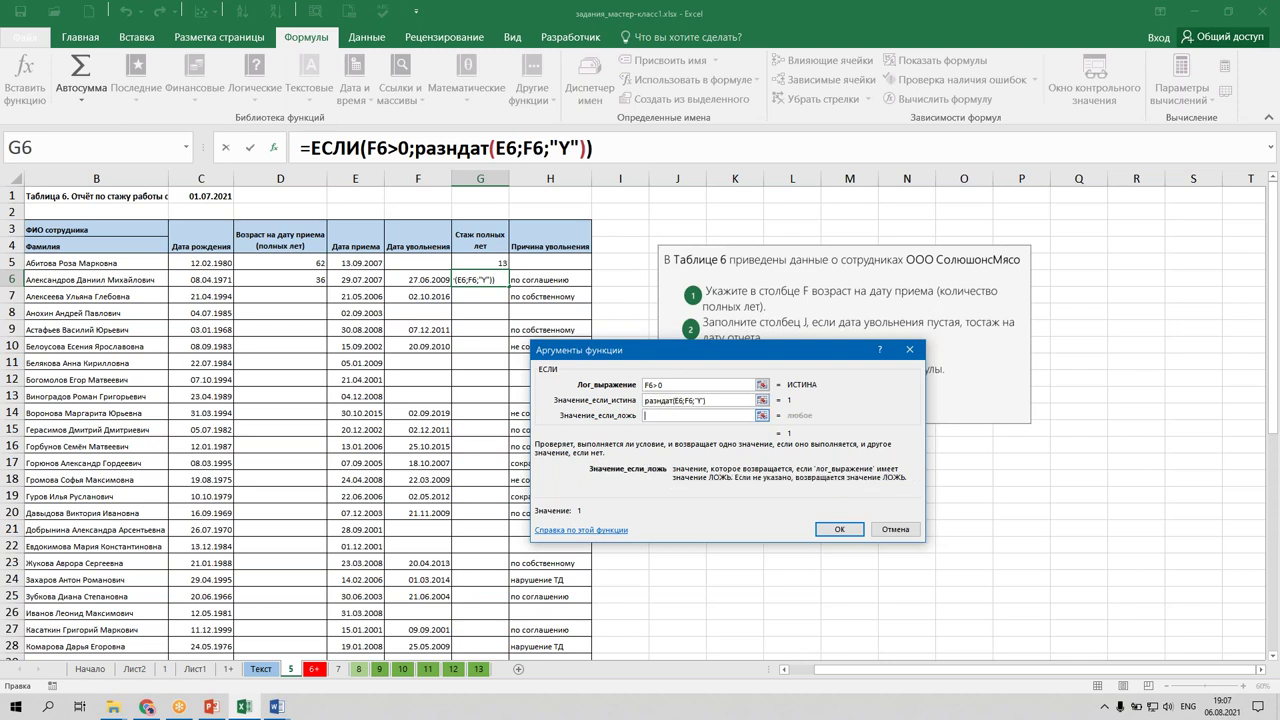
key(ctrl+v)
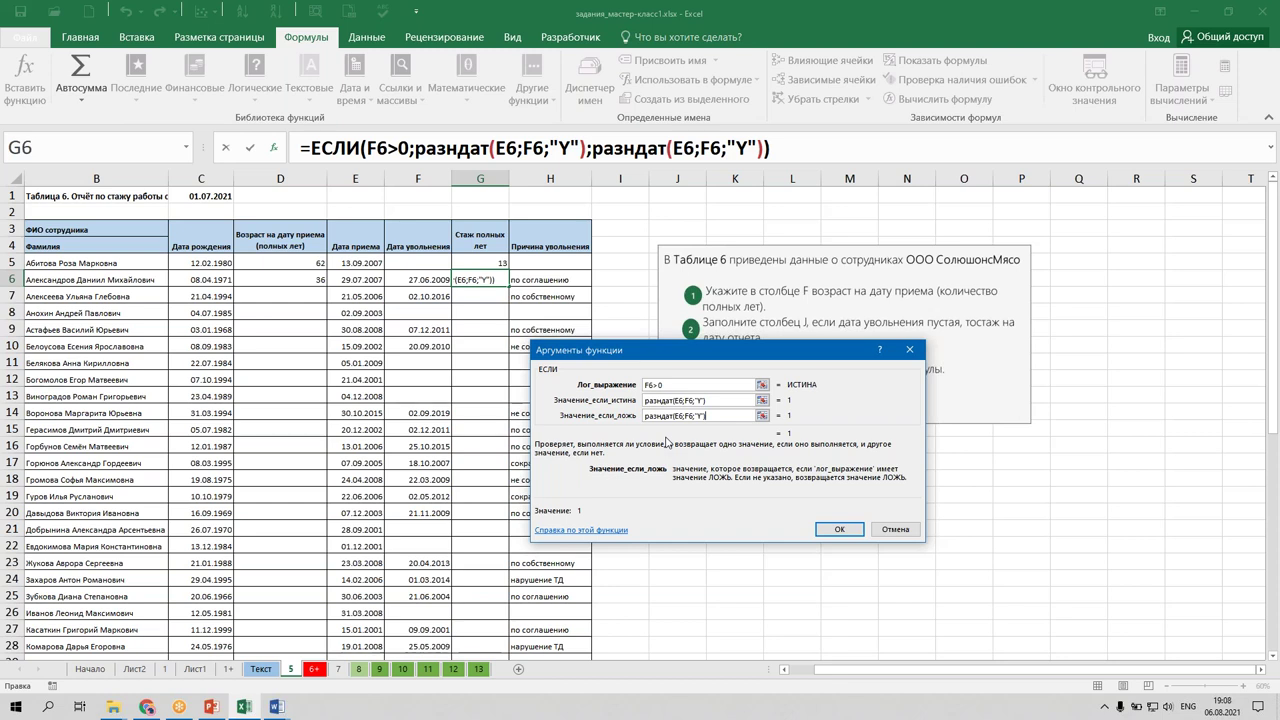
click(690, 418)
key(alt+shift)
text(сегодня())
key(Delete)
key(Delete)
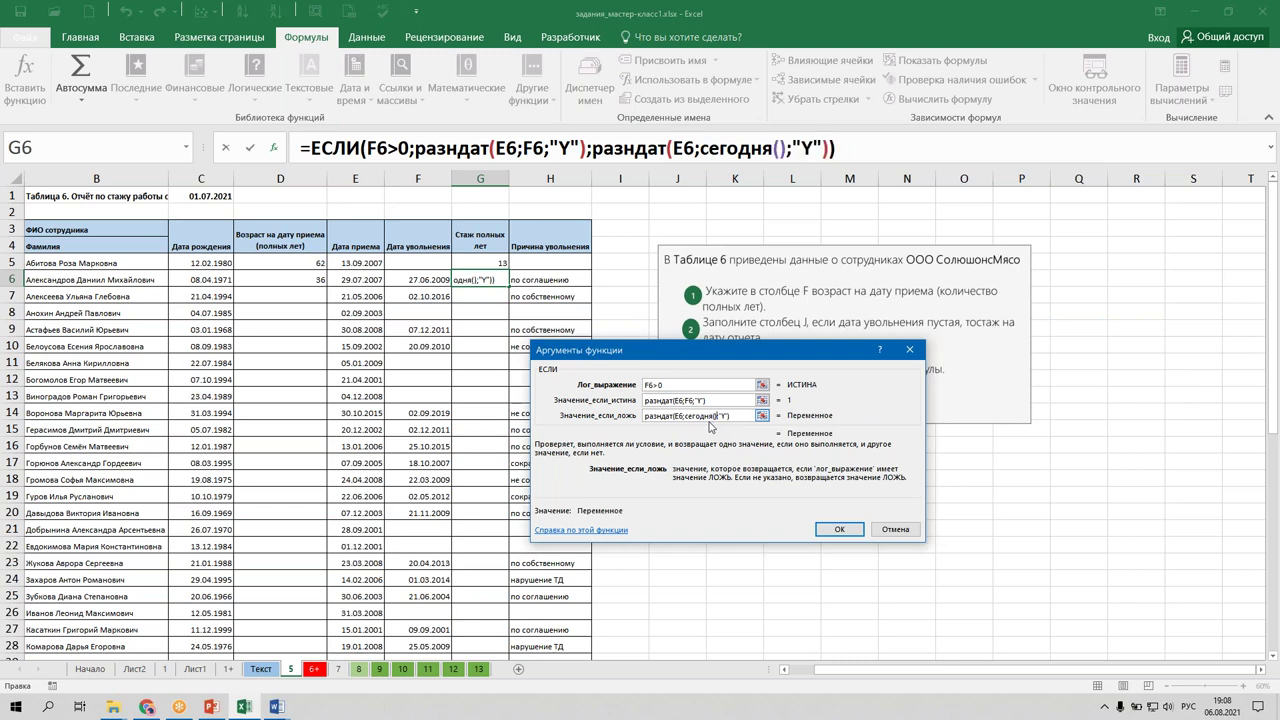
key(Return)
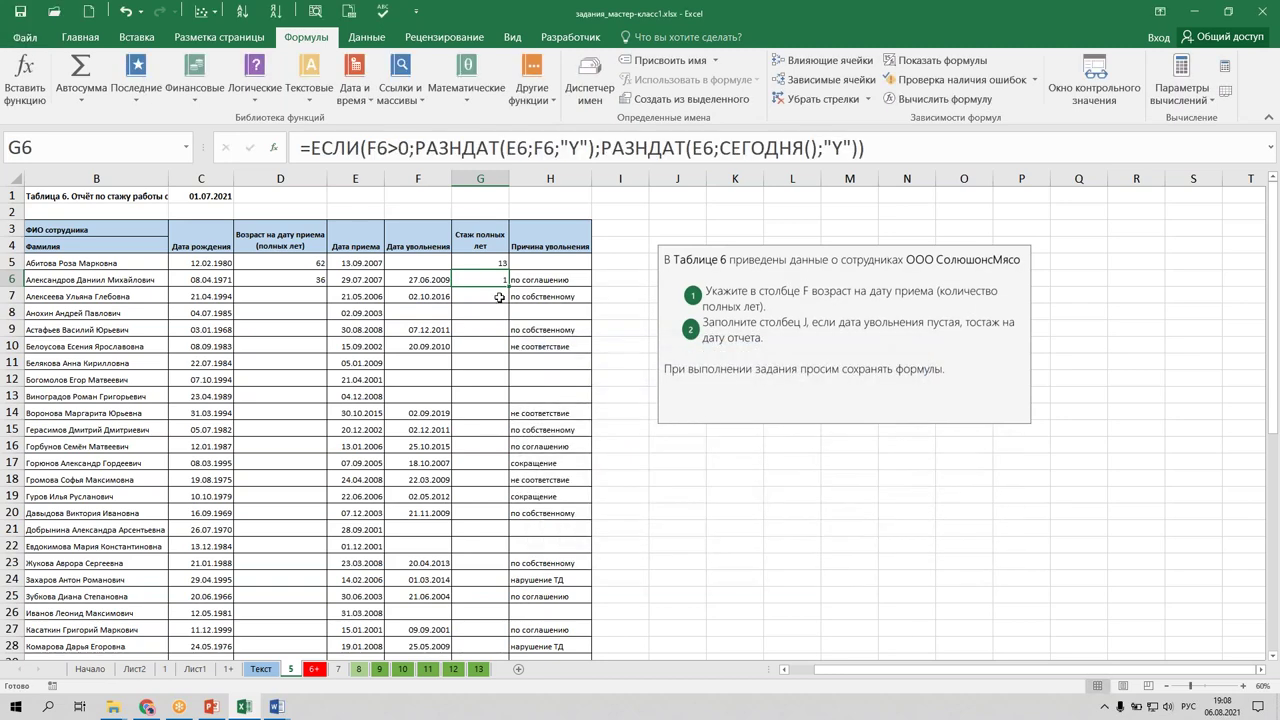
Fill G6's service formula down to G29 and check the copied formulas in G6 and G8.
double_click(507, 283)
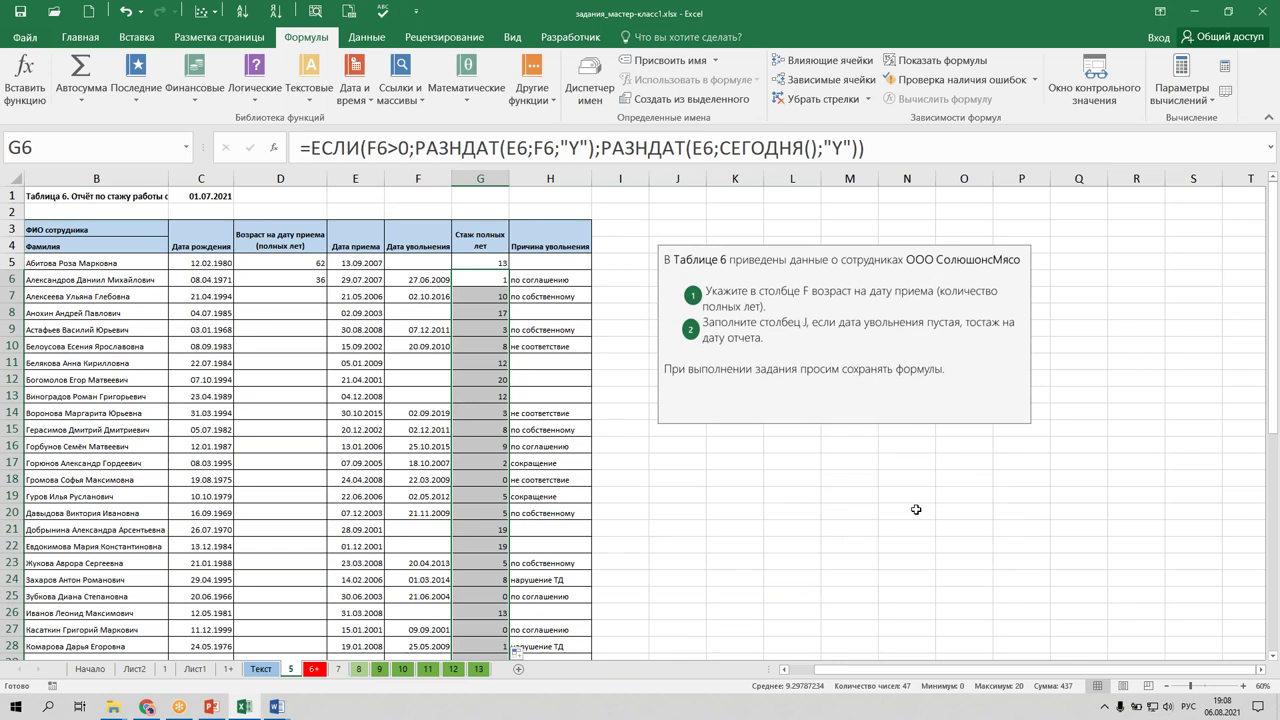
click(338, 277)
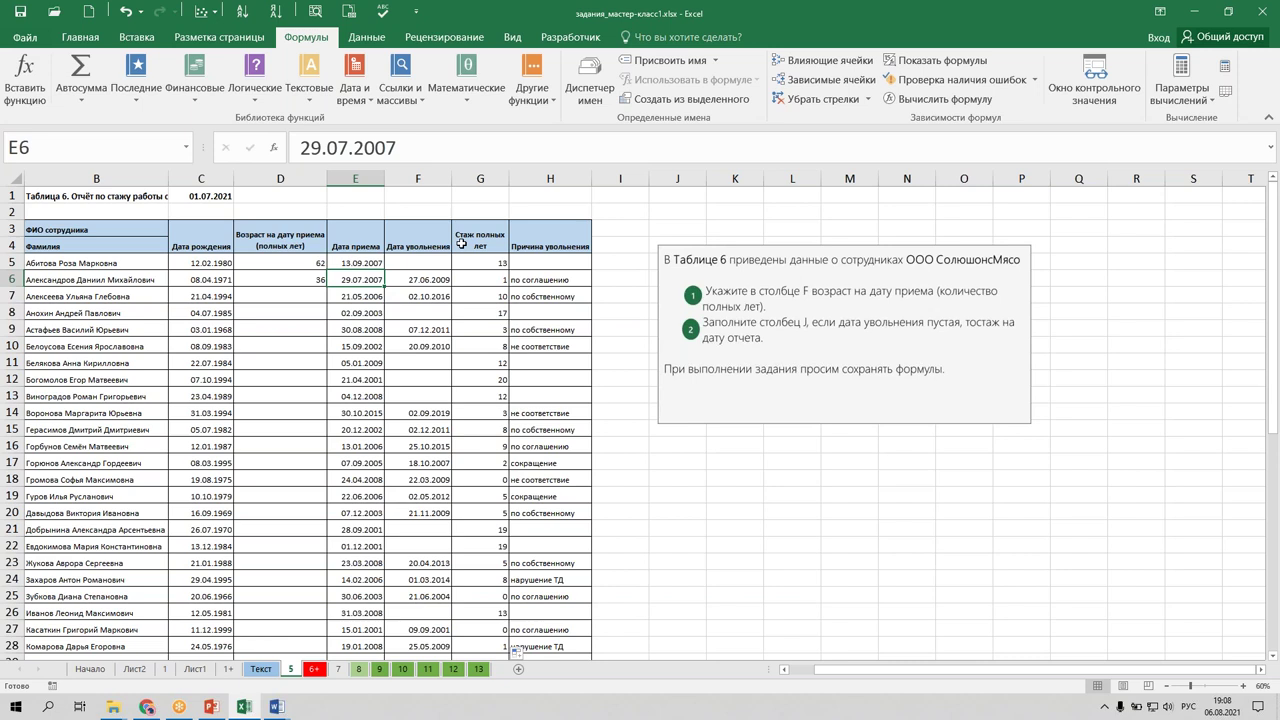
click(464, 283)
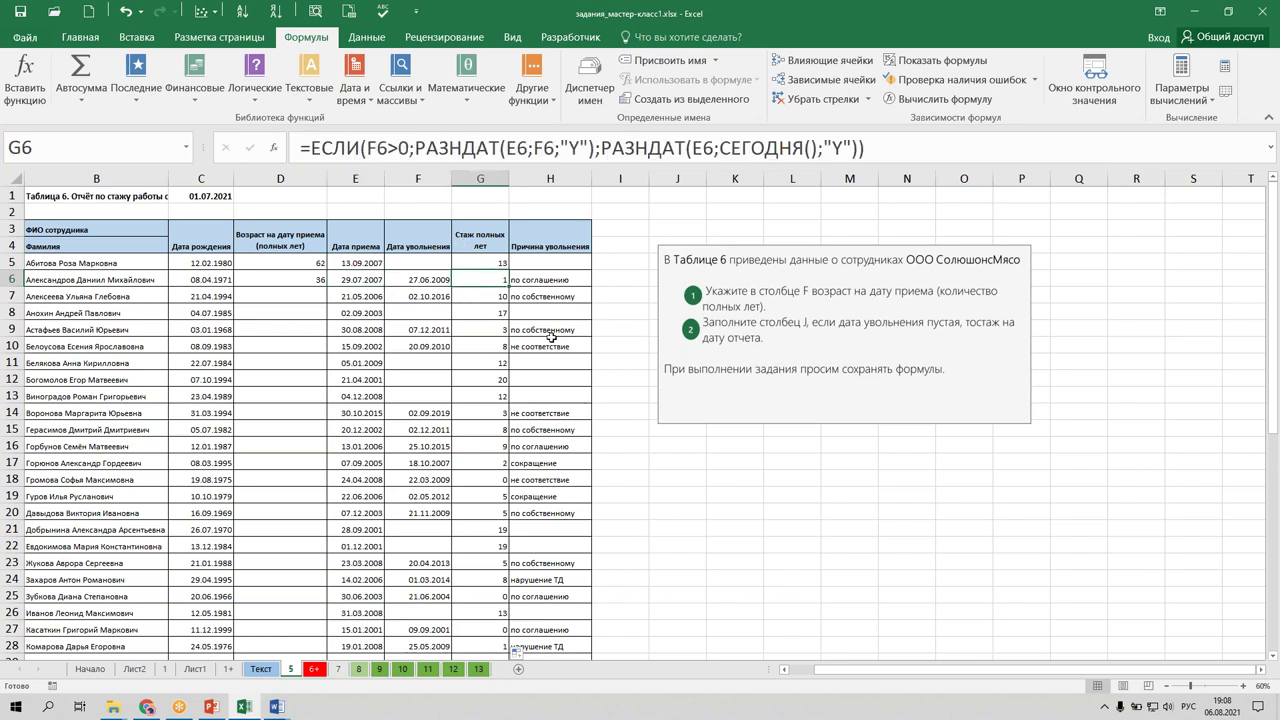
click(501, 316)
text(=ЕСЛИ(F8>0;РАЗНДАТ(E8;F8;"Y");РАЗНДАТ(E8;СЕГОДНЯ();"Y")))
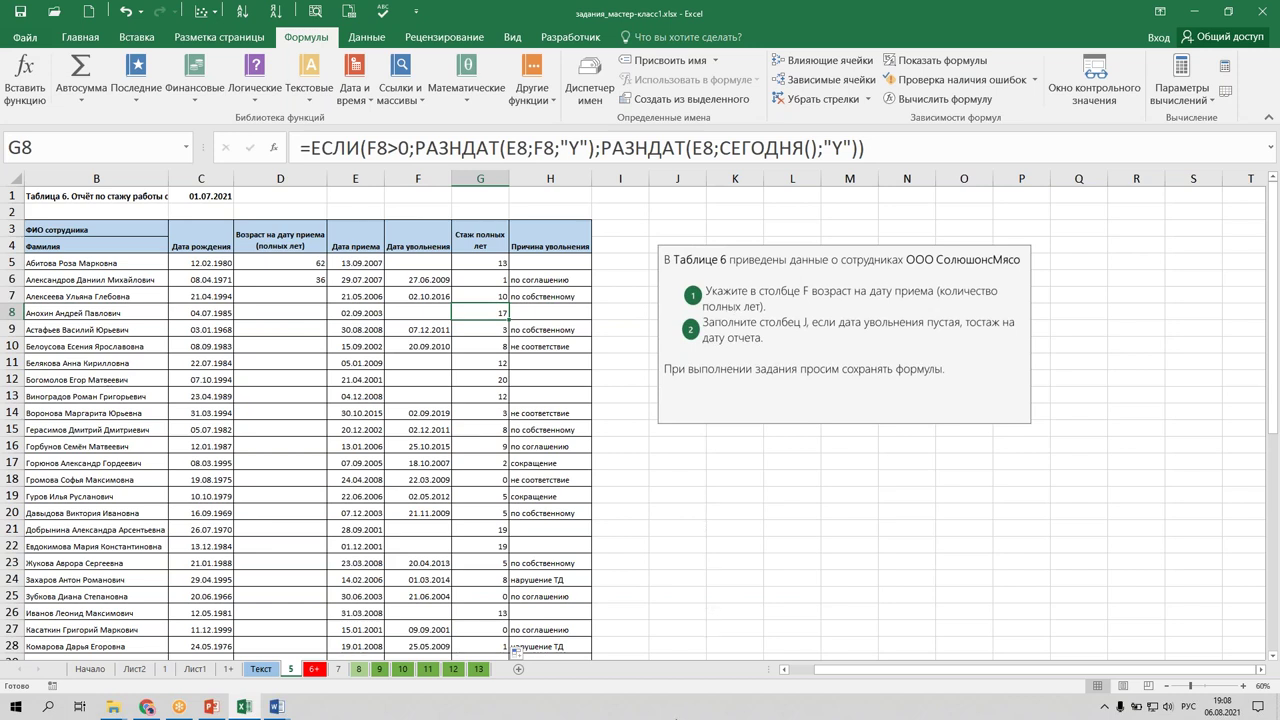
click(474, 257)
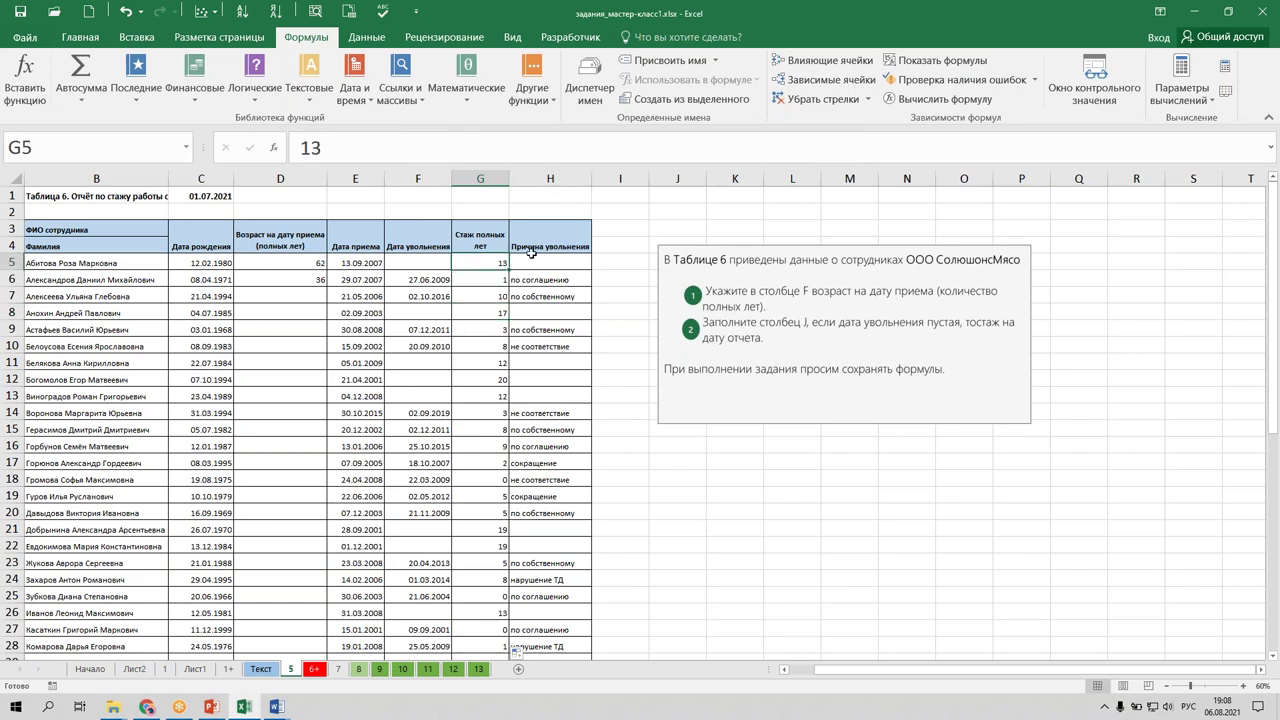
click(488, 279)
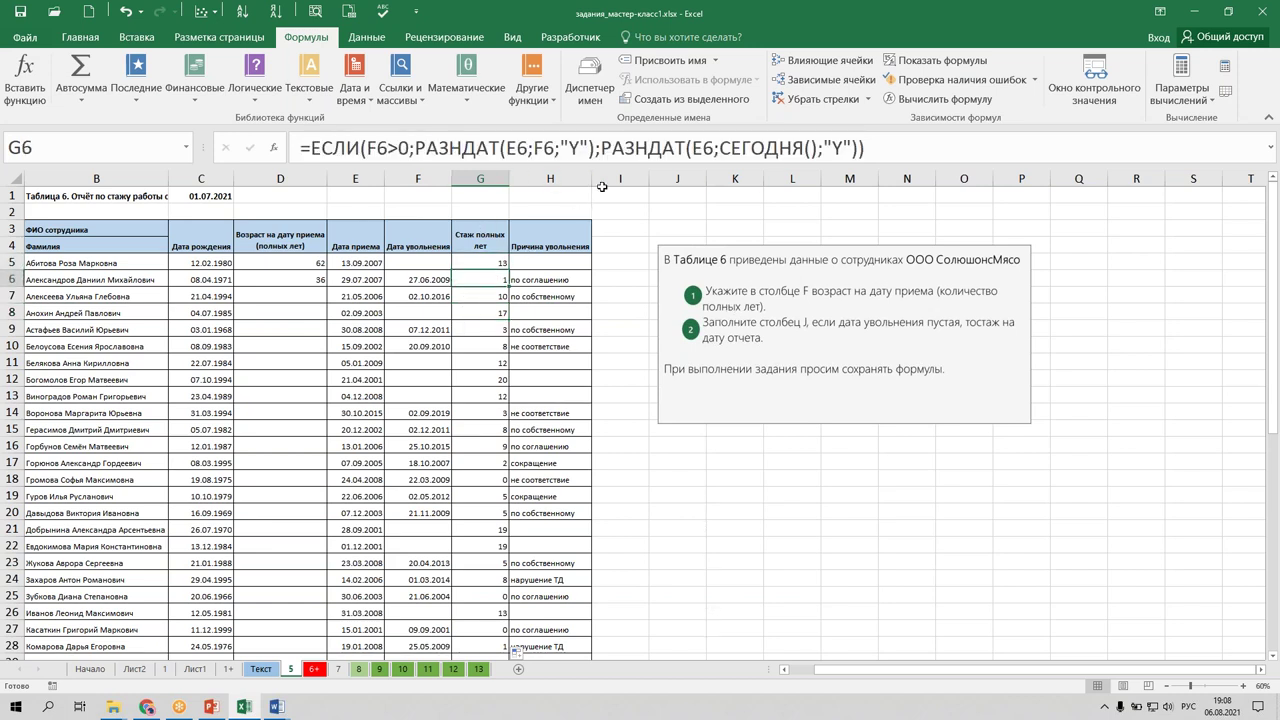
click(892, 148)
key(ctrl+a)
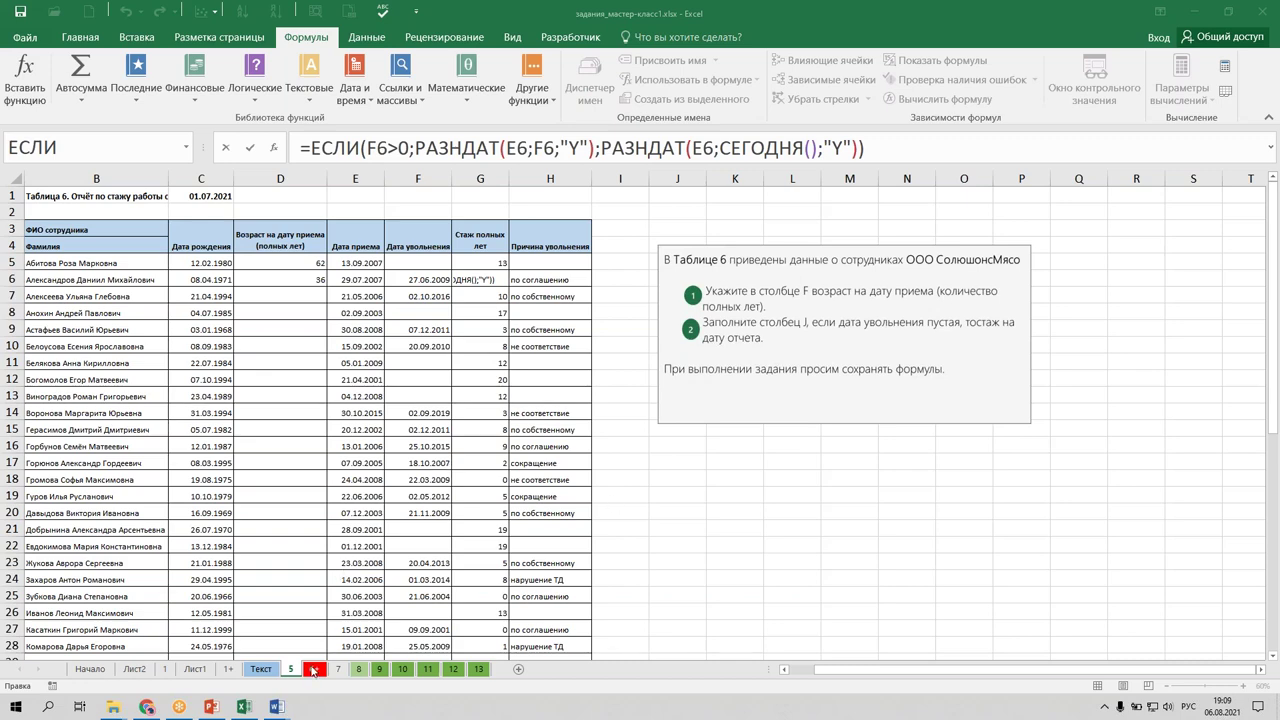
Cancel the accidental G6 edit and switch to sheet 7's Таблица 10 on the Data ribbon.
click(314, 670)
click(314, 670)
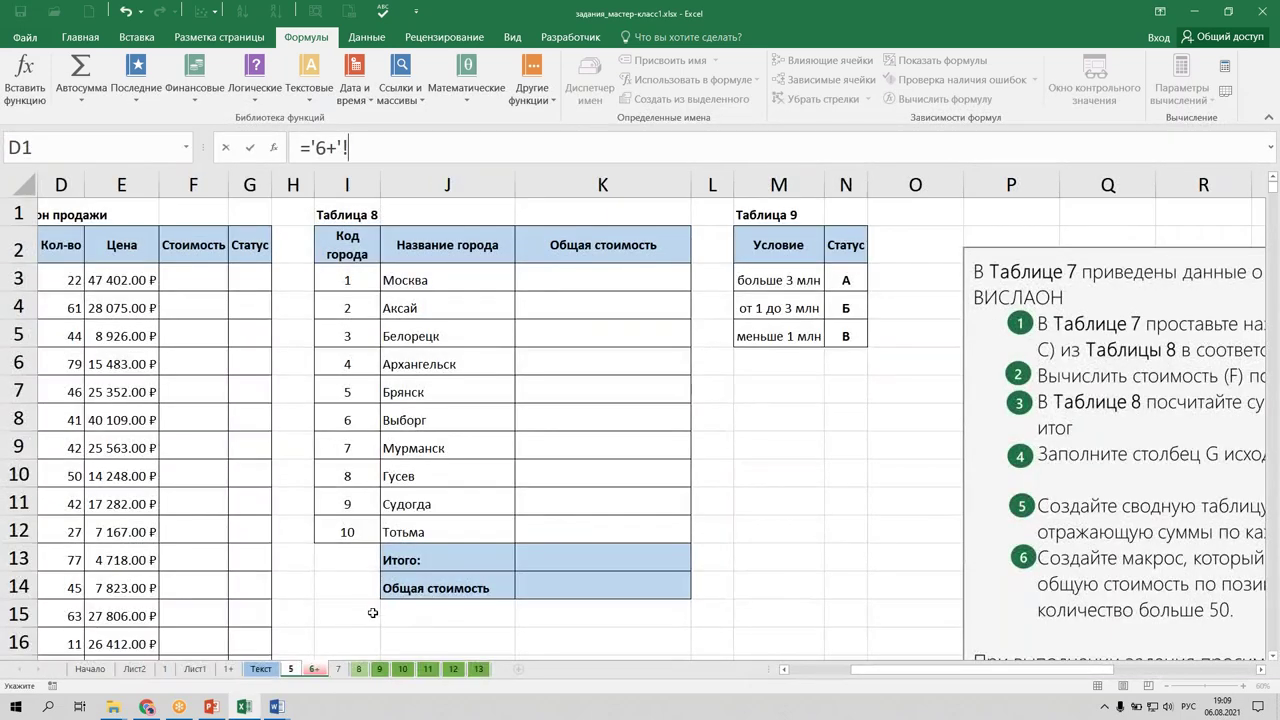
click(337, 669)
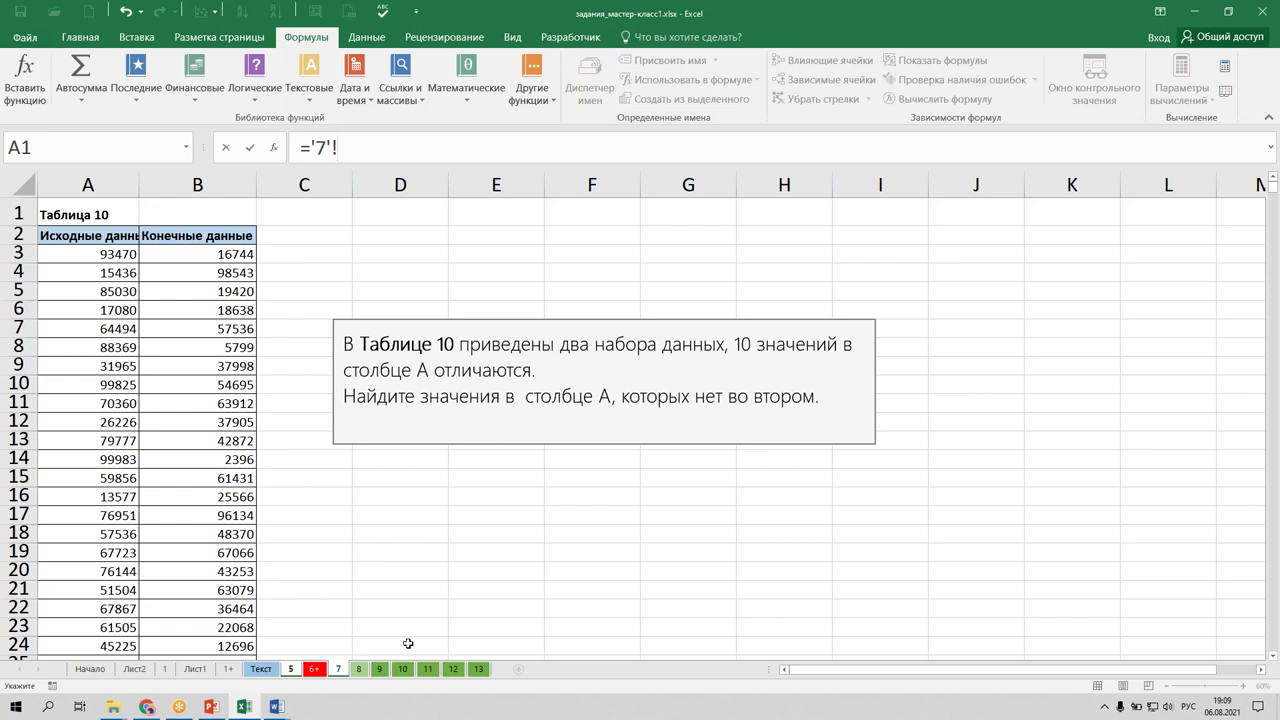
click(366, 37)
click(682, 277)
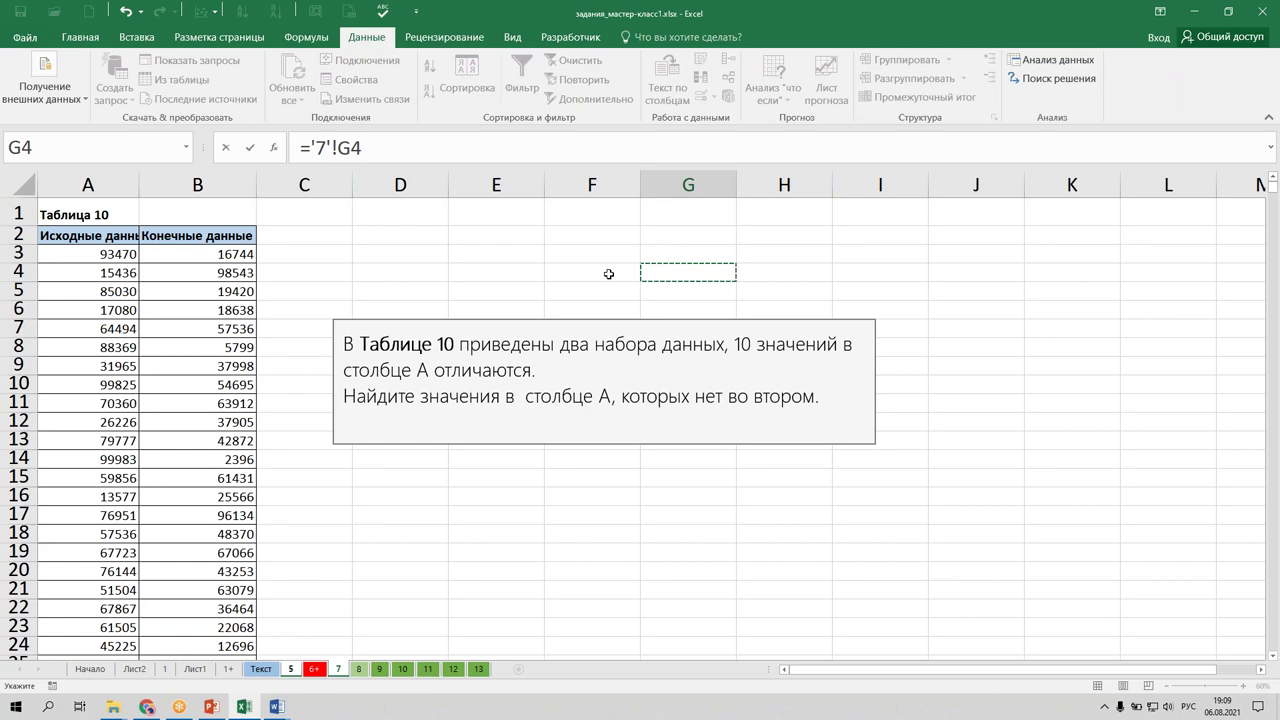
key(Escape)
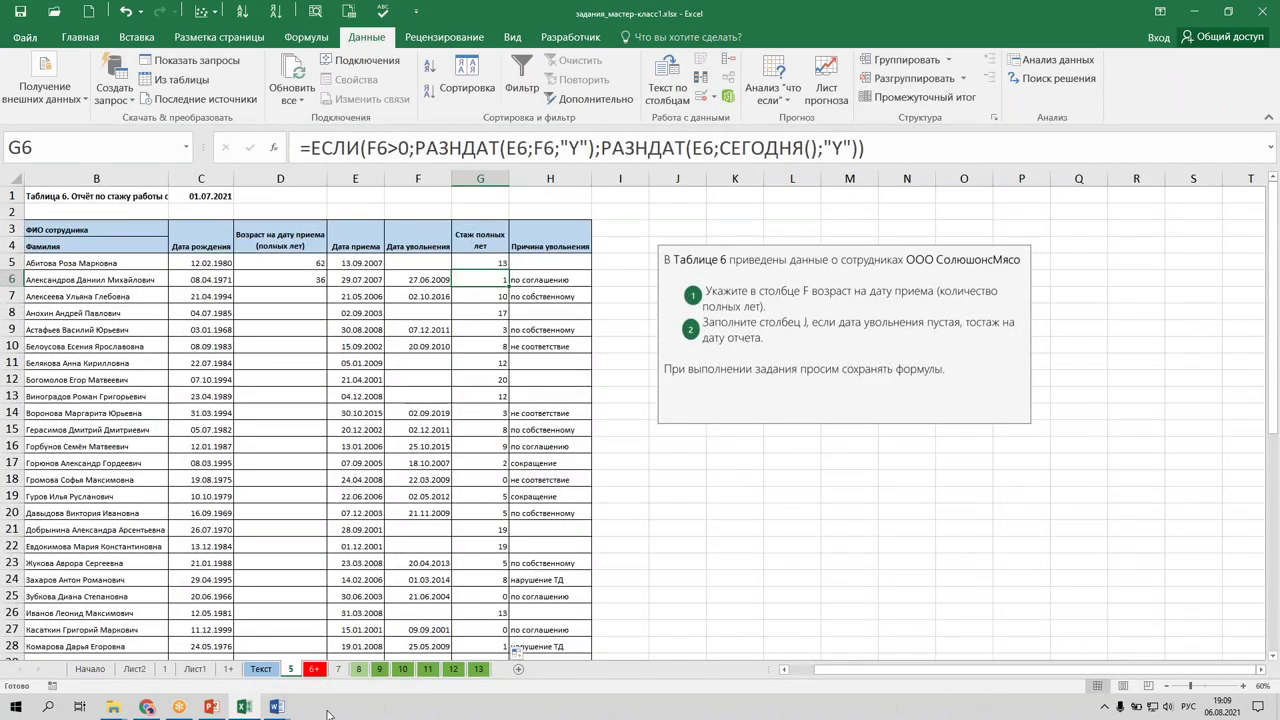
click(338, 669)
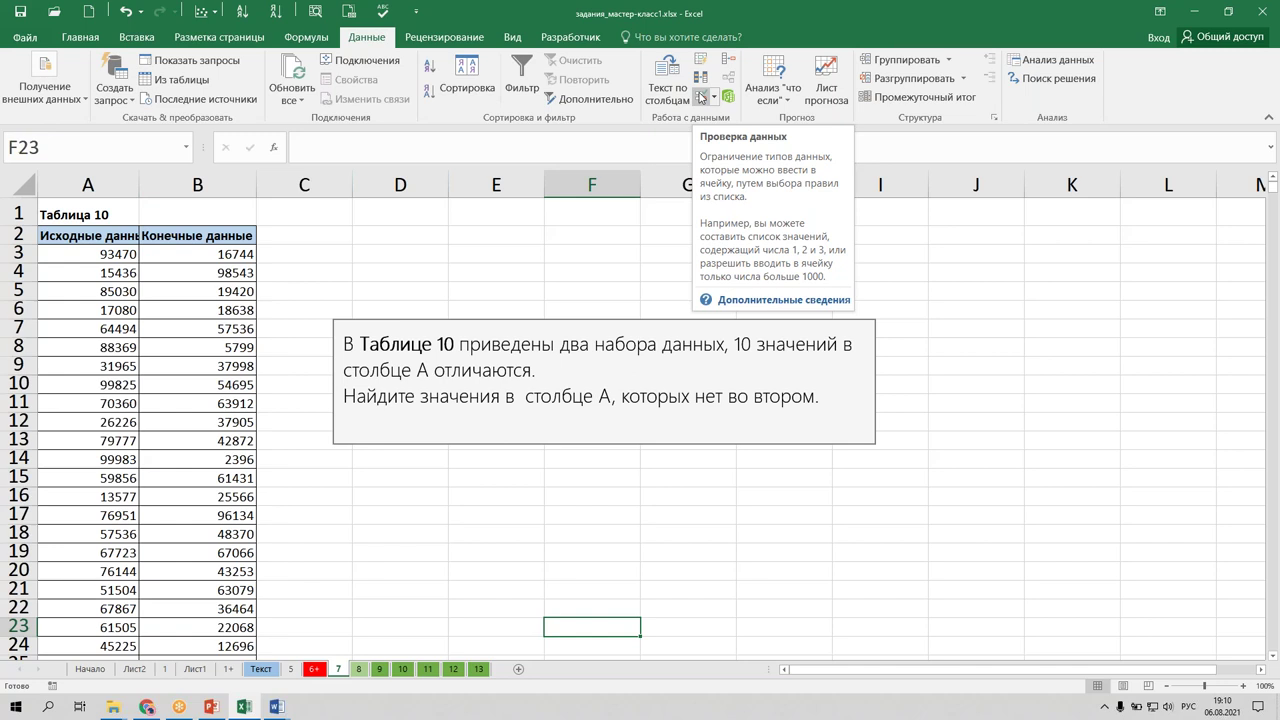
click(701, 97)
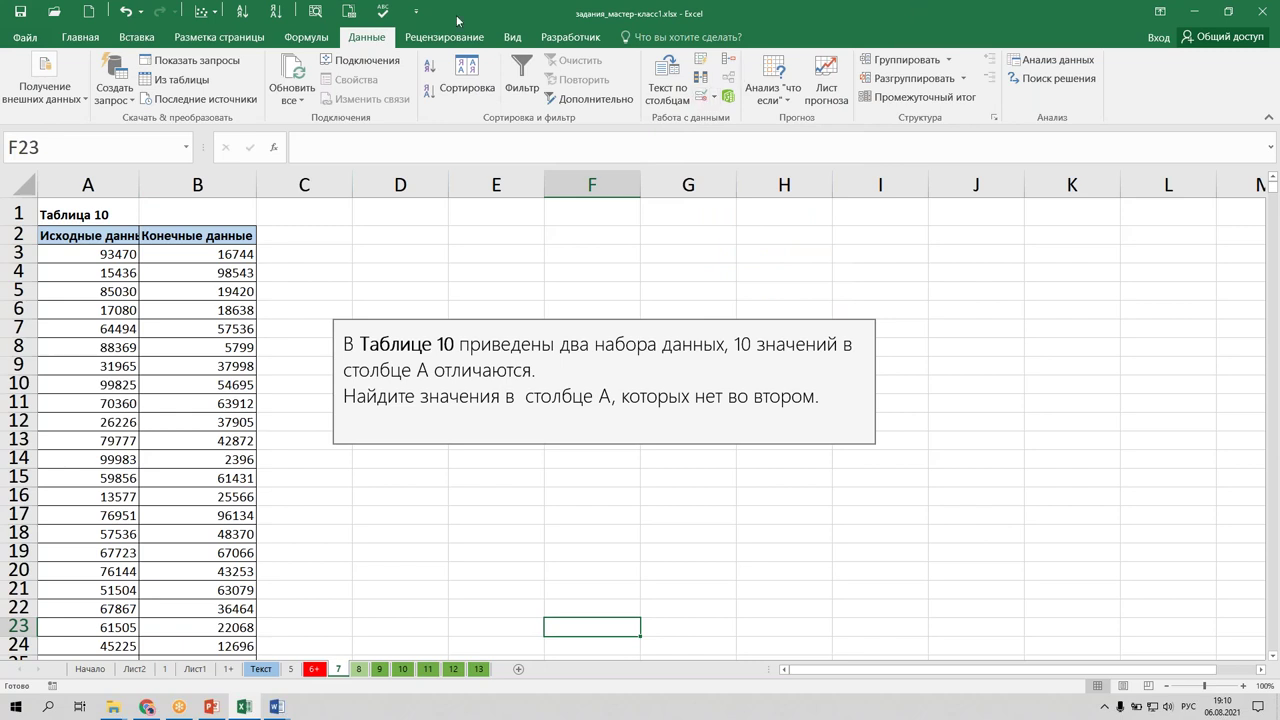
Select the column A values from A3 down to A1001.
click(131, 254)
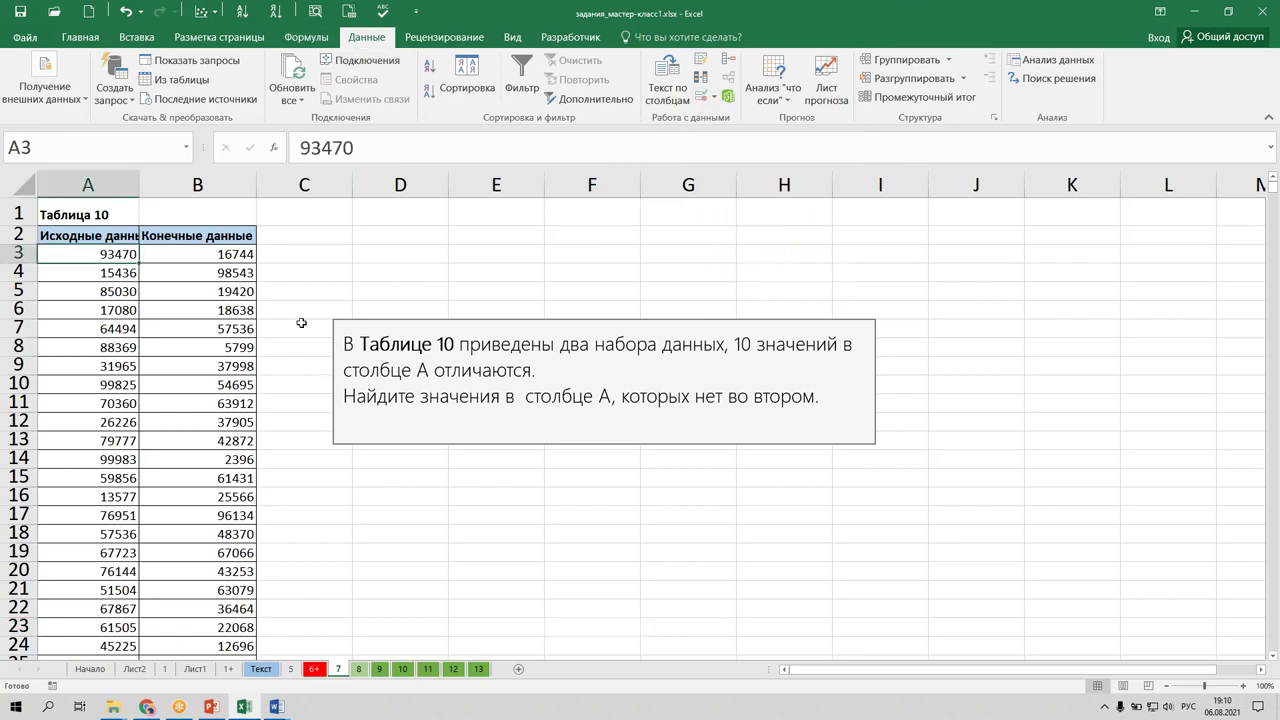
key(ctrl+shift+Down)
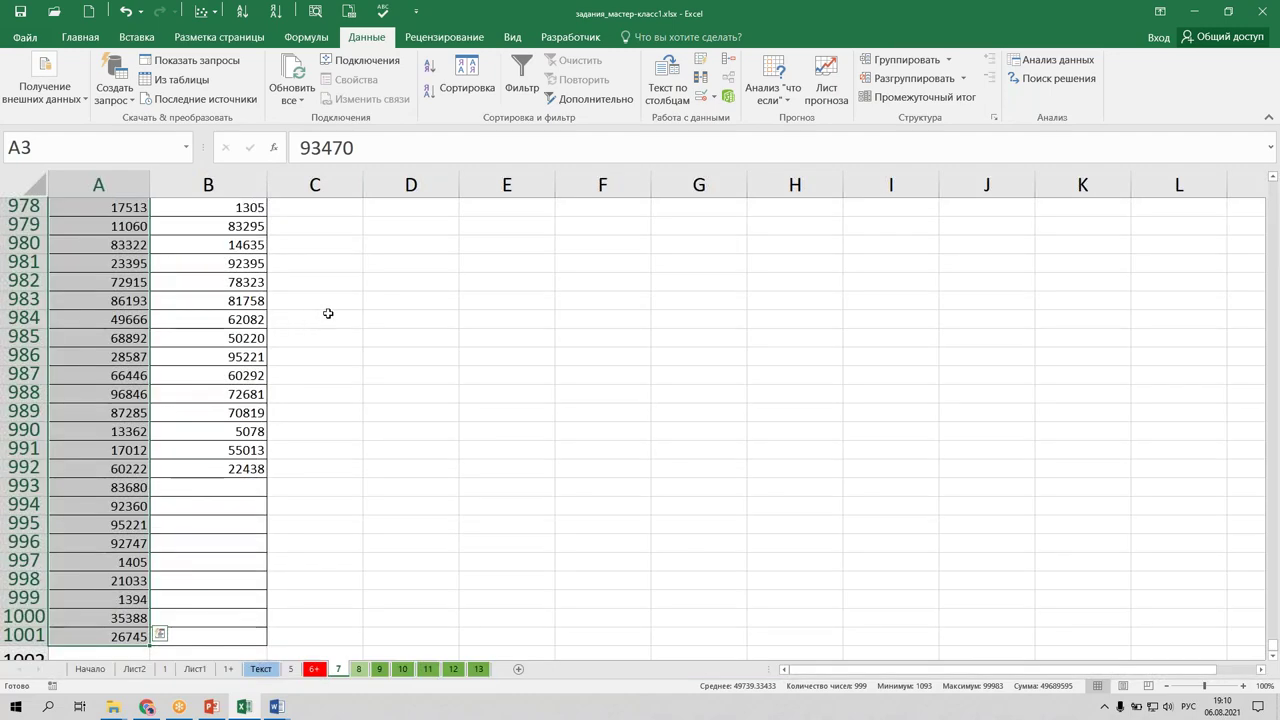
scroll(361, 328, up, 15)
scroll(480, 240, up, 8)
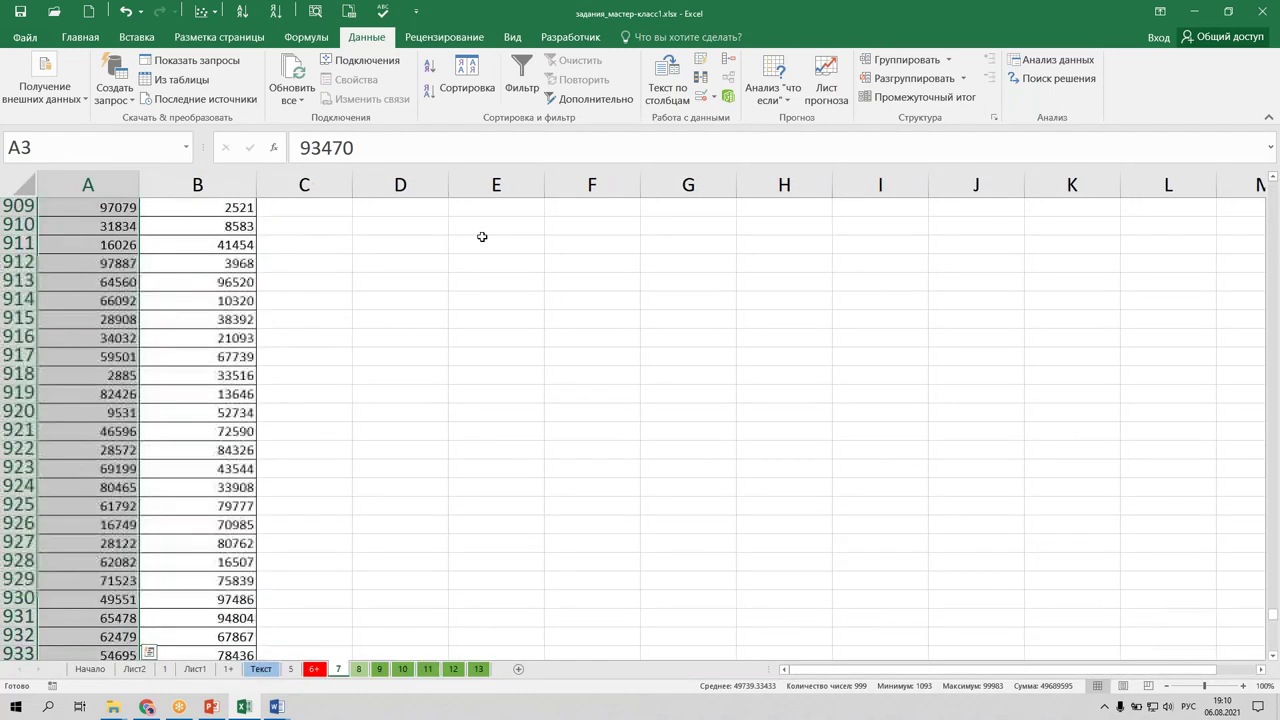
scroll(1272, 617, up, 20)
scroll(1272, 617, up, 15)
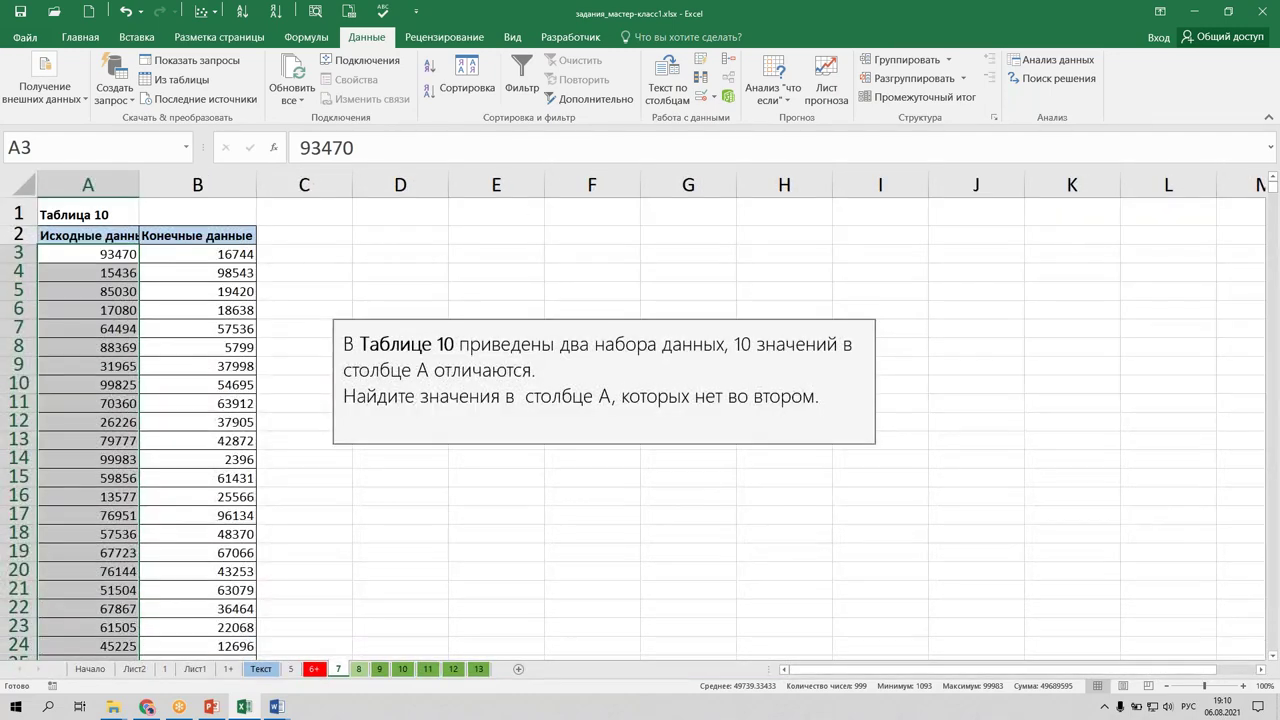
Add a List validation rule with source =$B$3:$B$992 to the selected cells.
click(701, 98)
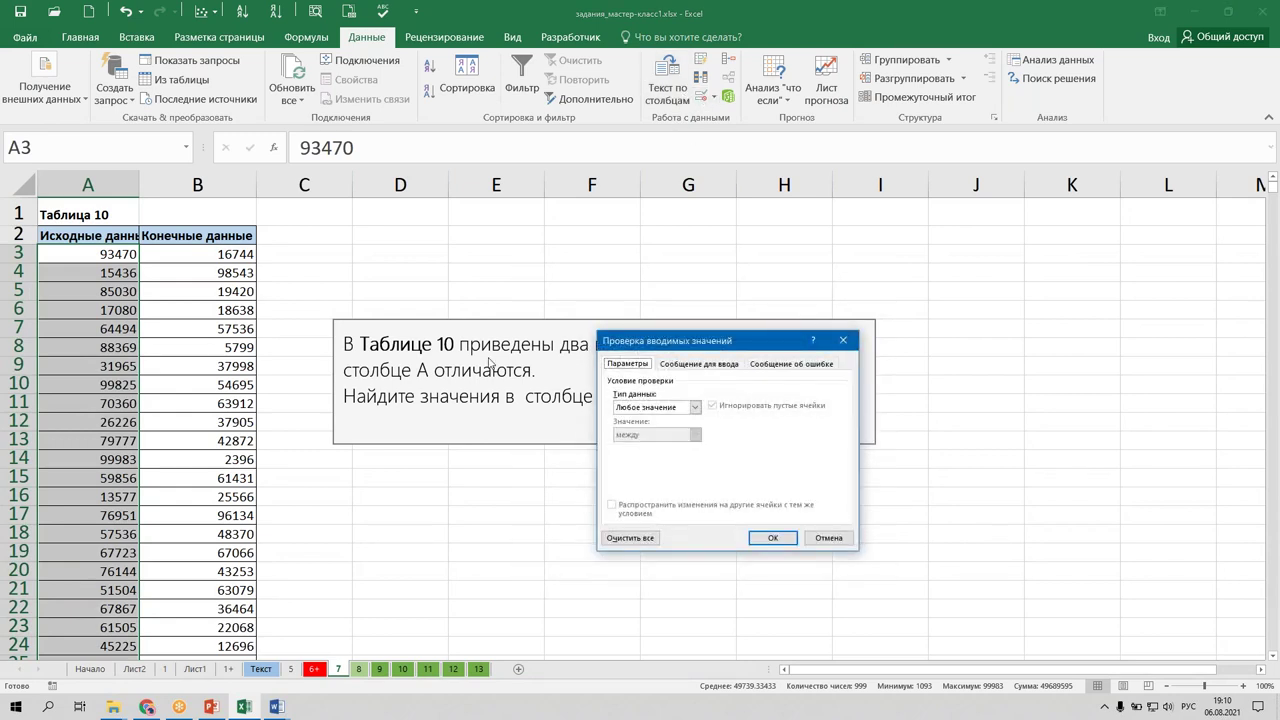
click(695, 408)
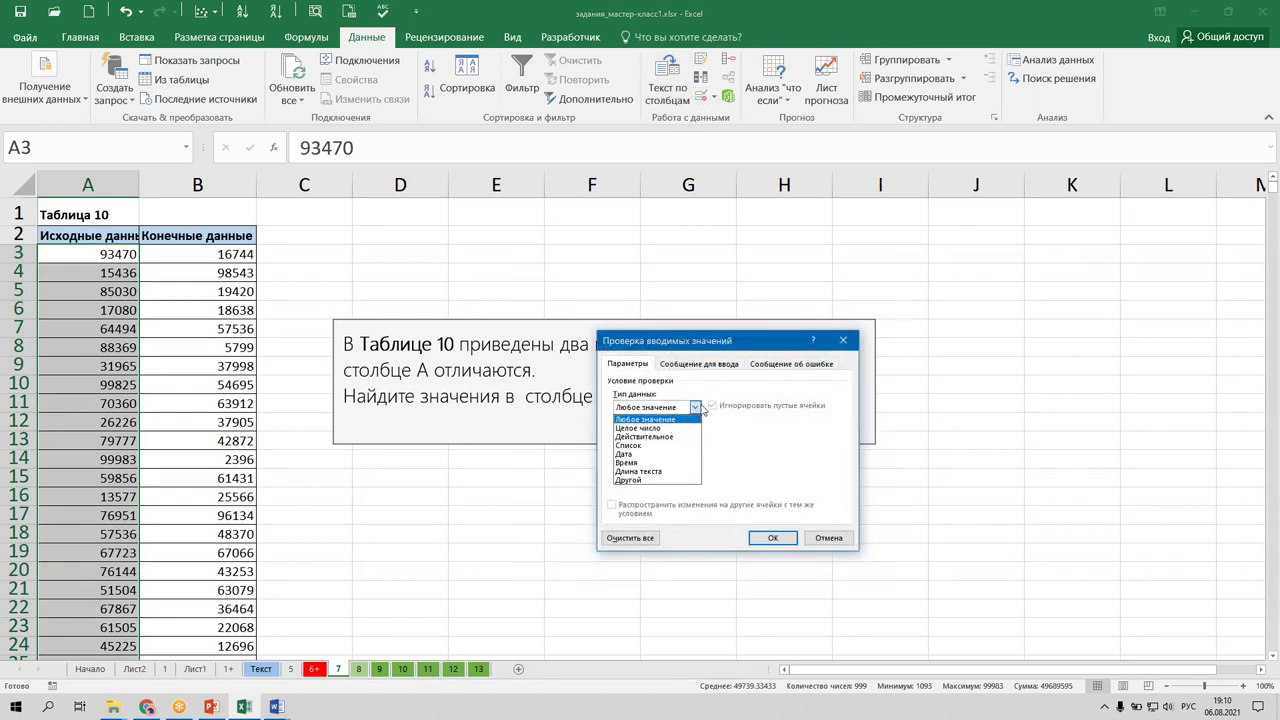
click(666, 445)
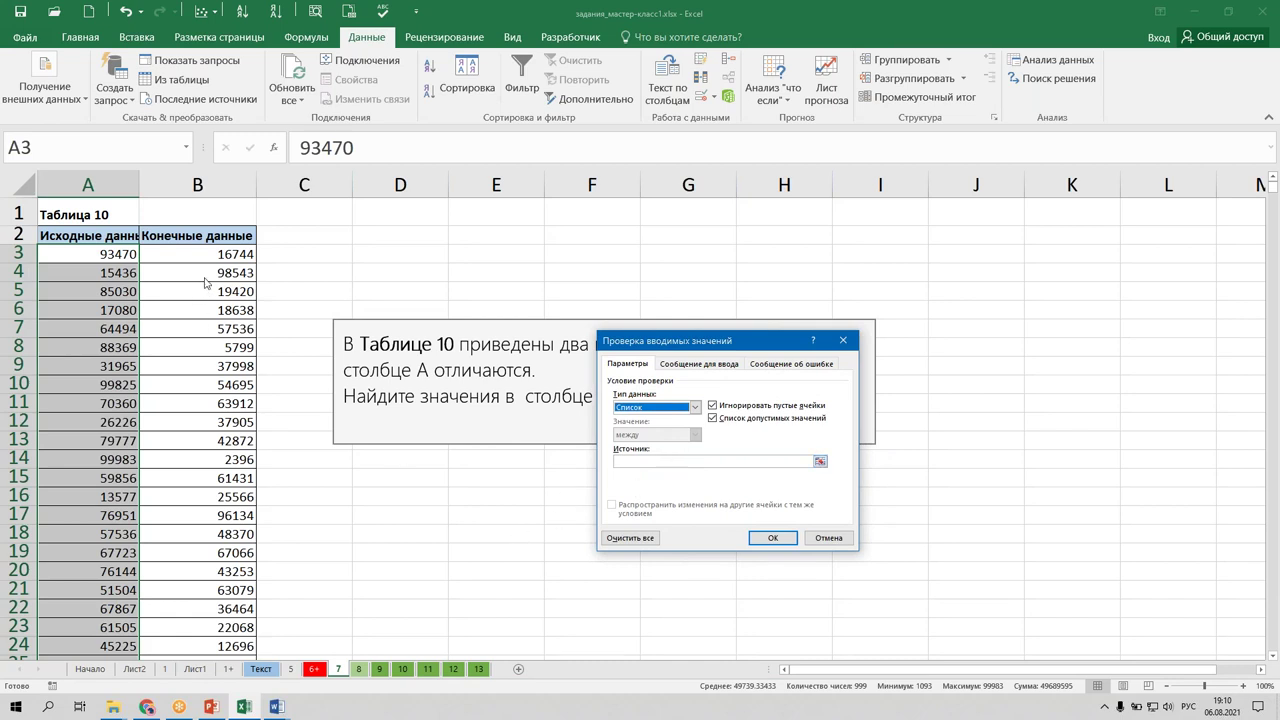
click(642, 461)
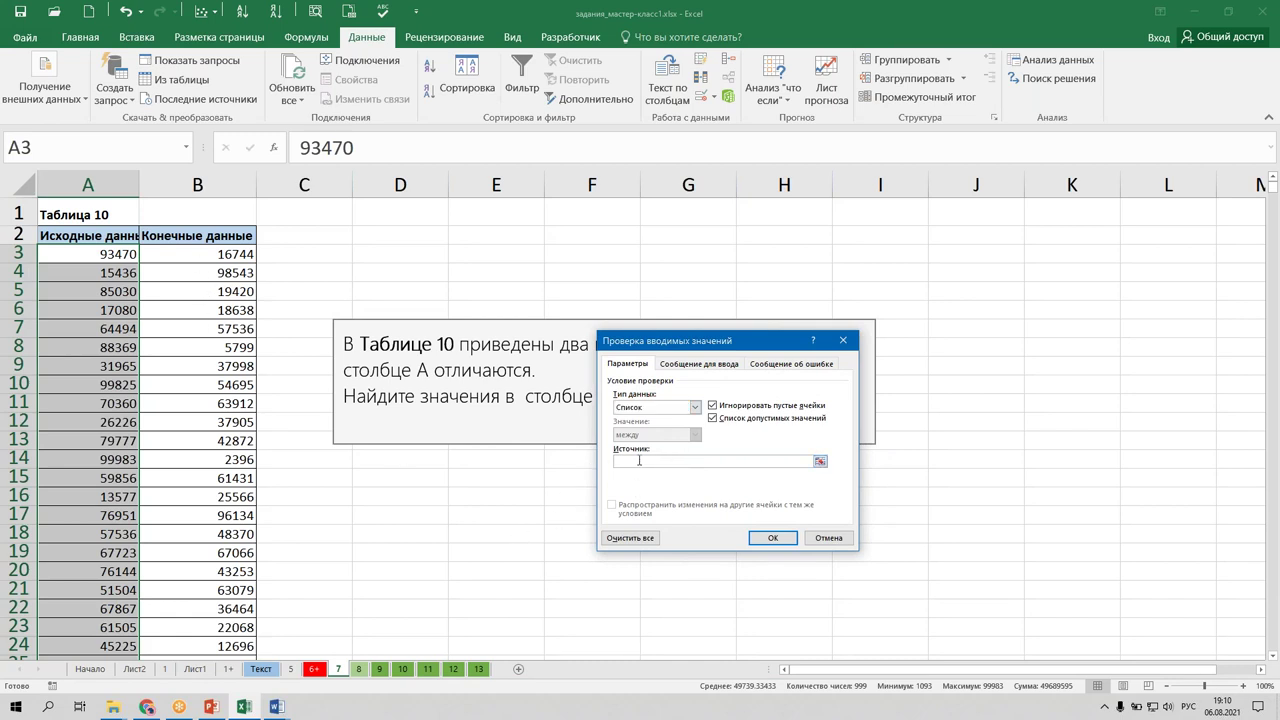
click(203, 251)
key(ctrl+shift+Down)
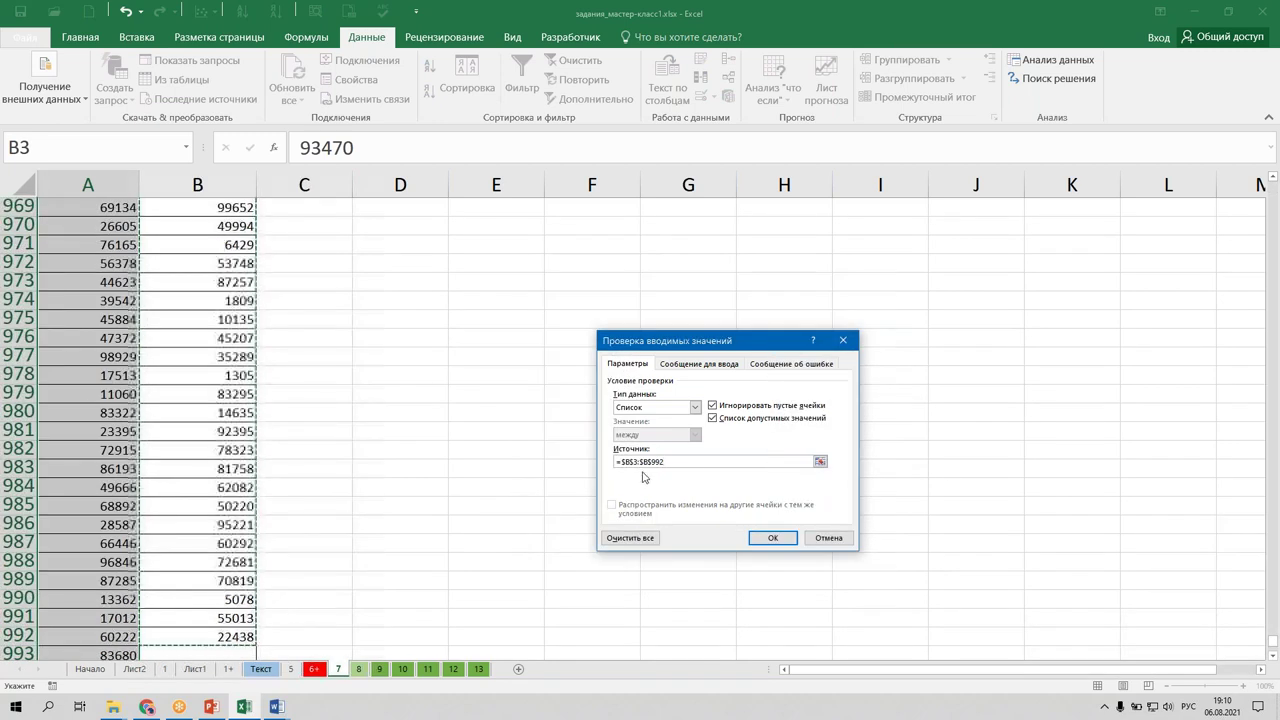
click(771, 537)
scroll(700, 451, up, 9)
scroll(700, 451, up, 11)
scroll(701, 451, up, 16)
scroll(701, 451, up, 9)
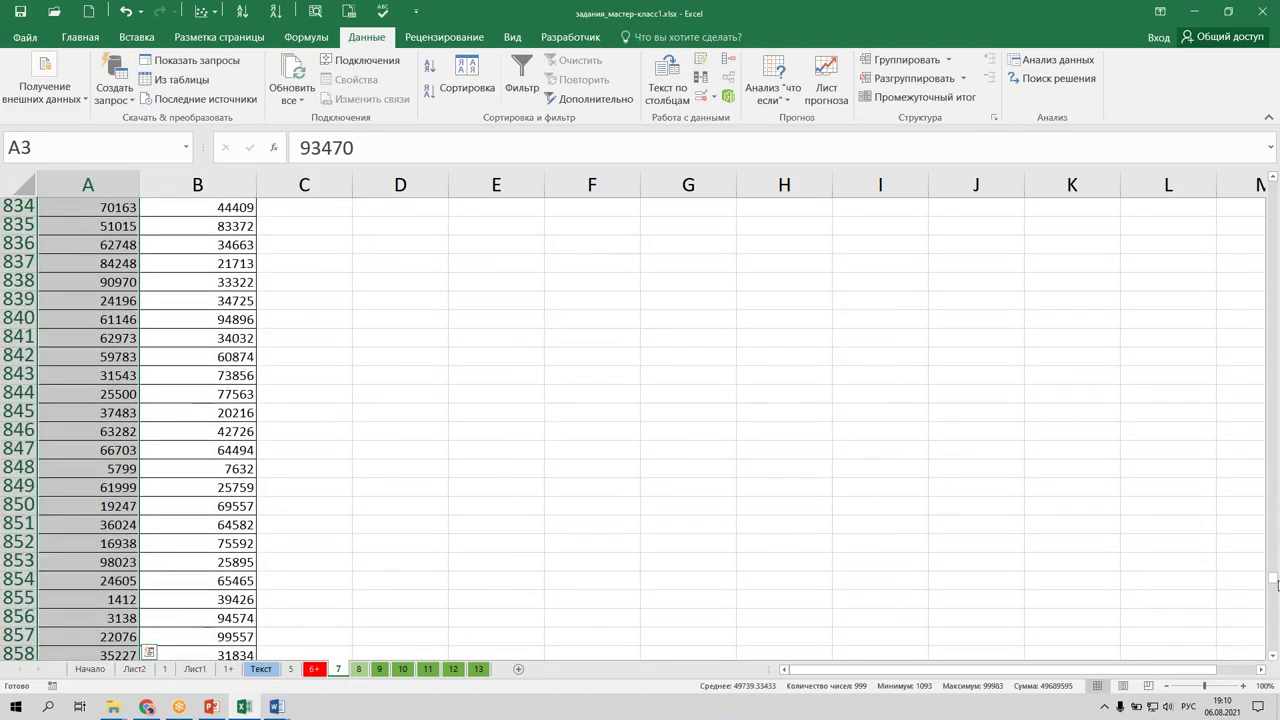
drag(1273, 590, 1273, 205)
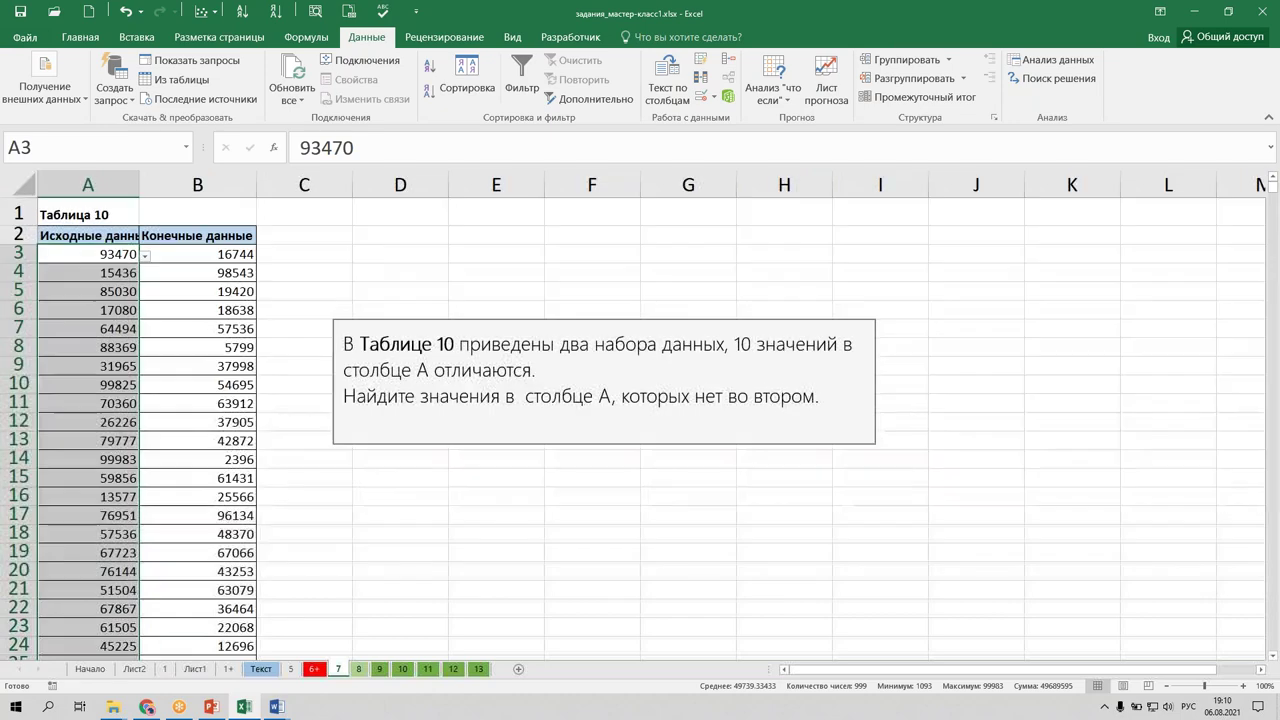
click(436, 242)
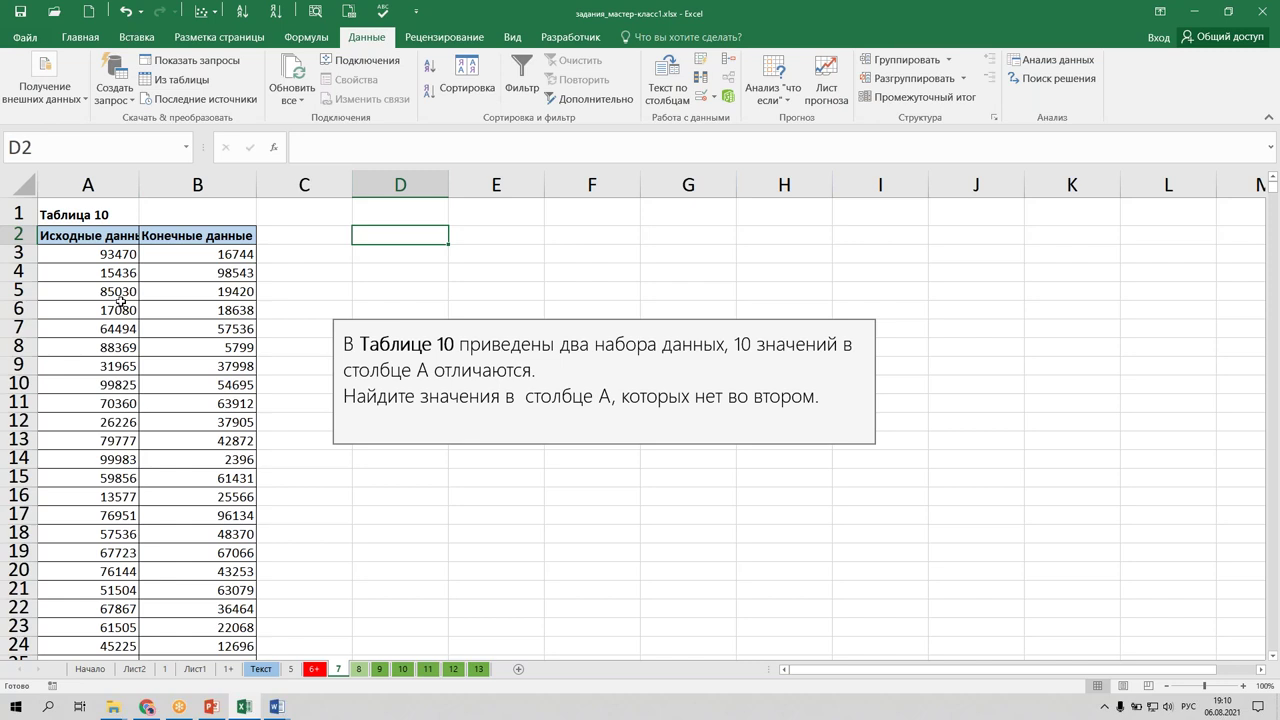
click(120, 310)
click(120, 347)
click(120, 405)
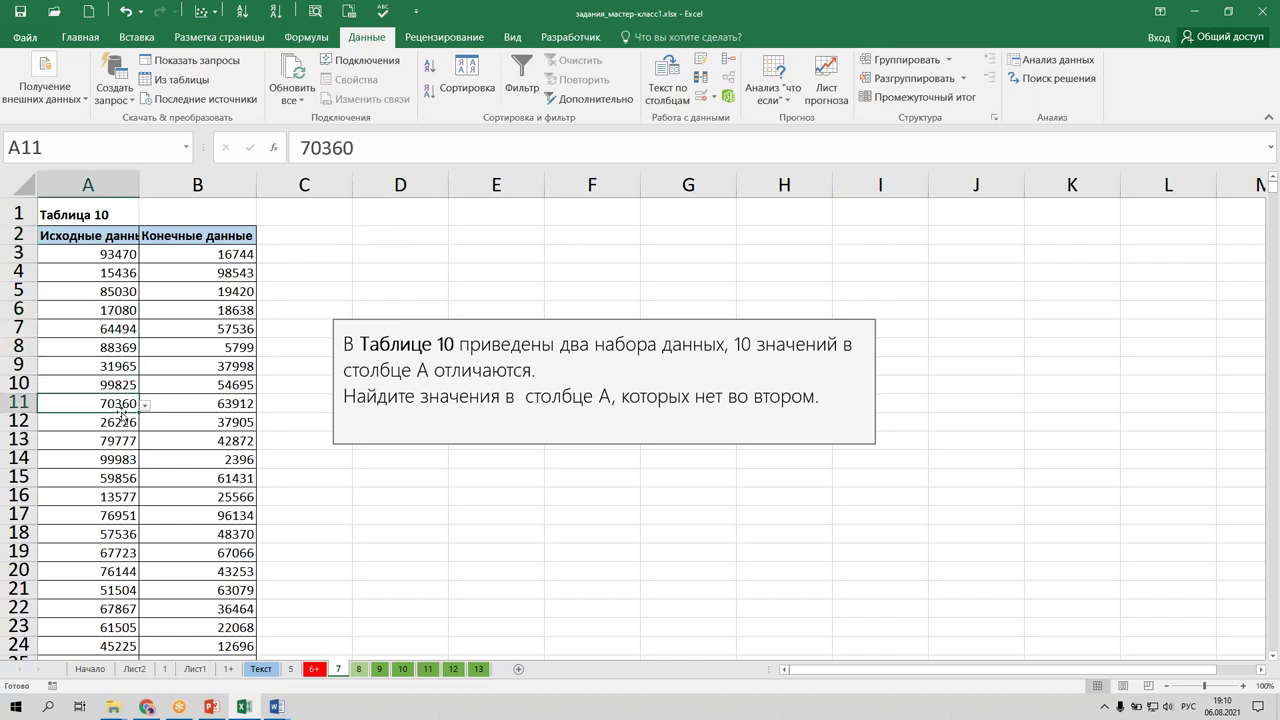
click(470, 477)
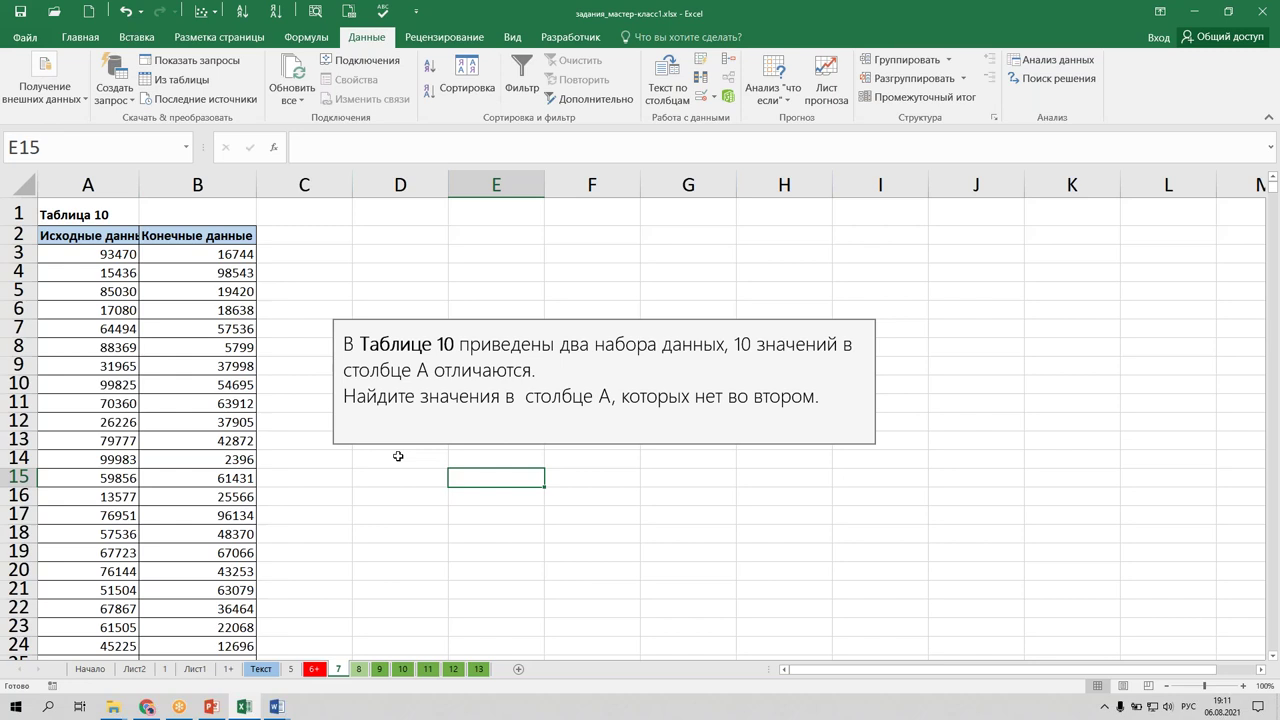
click(98, 350)
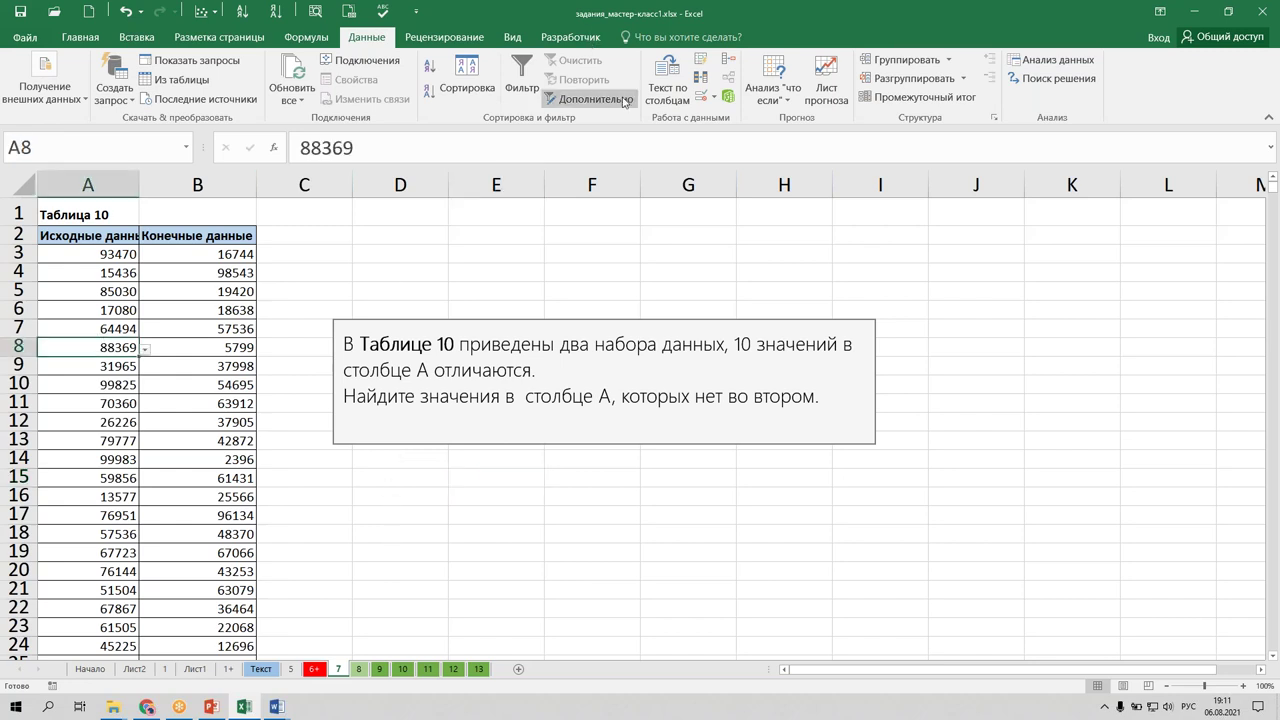
Circle invalid column A entries in red, review them down the sheet, then open sheet 8.
click(715, 98)
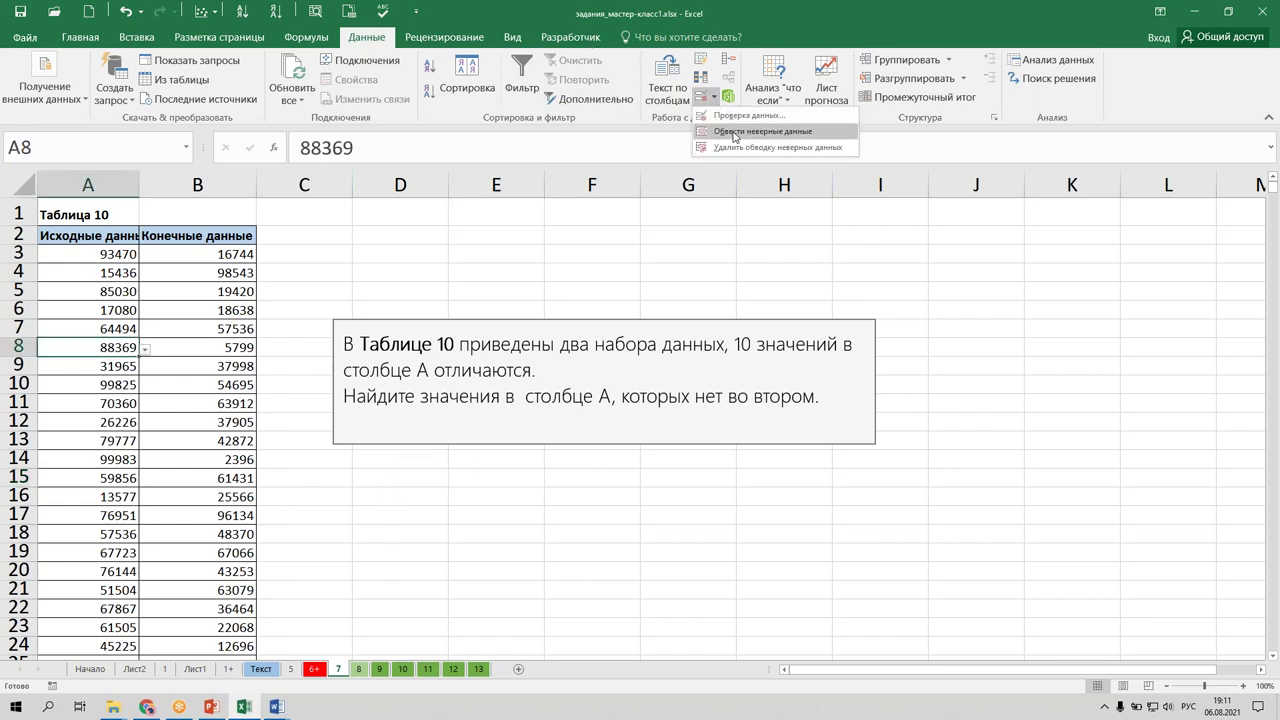
click(735, 132)
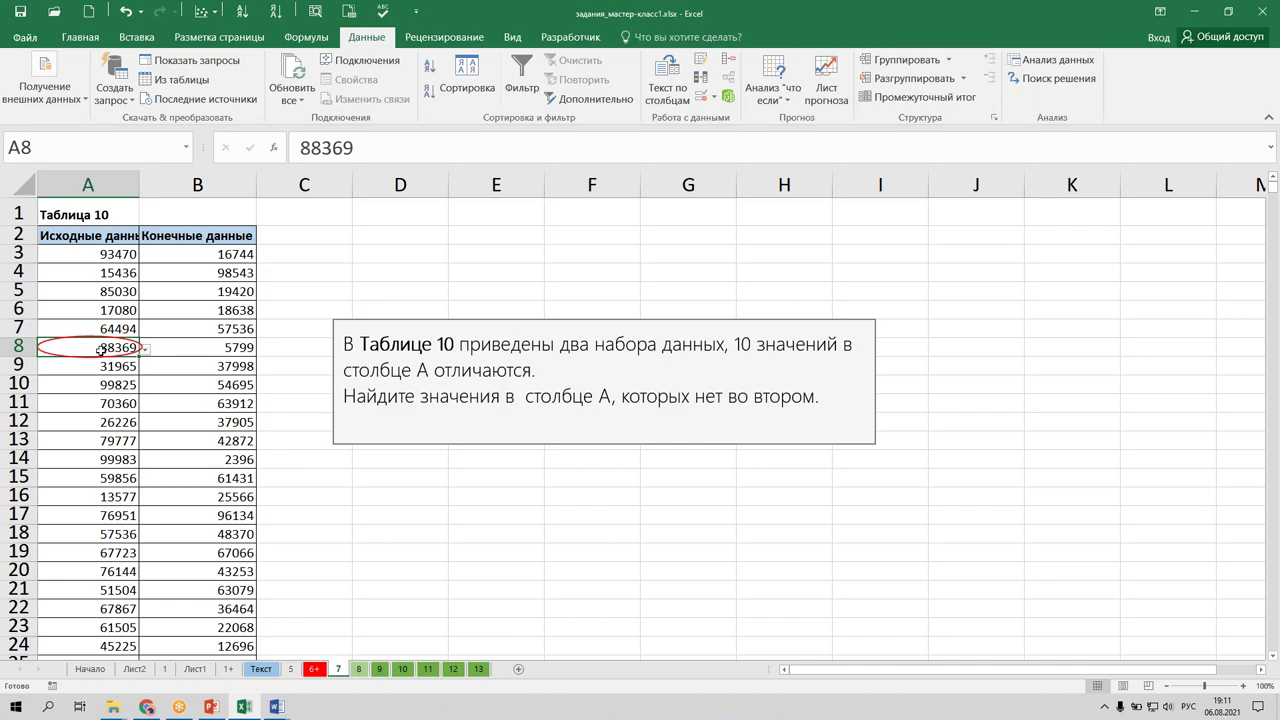
scroll(103, 348, down, 3)
scroll(103, 348, down, 2)
scroll(103, 348, down, 3)
scroll(103, 348, down, 1)
scroll(103, 348, down, 4)
scroll(103, 348, down, 4)
scroll(103, 348, down, 4)
scroll(103, 350, down, 10)
scroll(103, 350, down, 5)
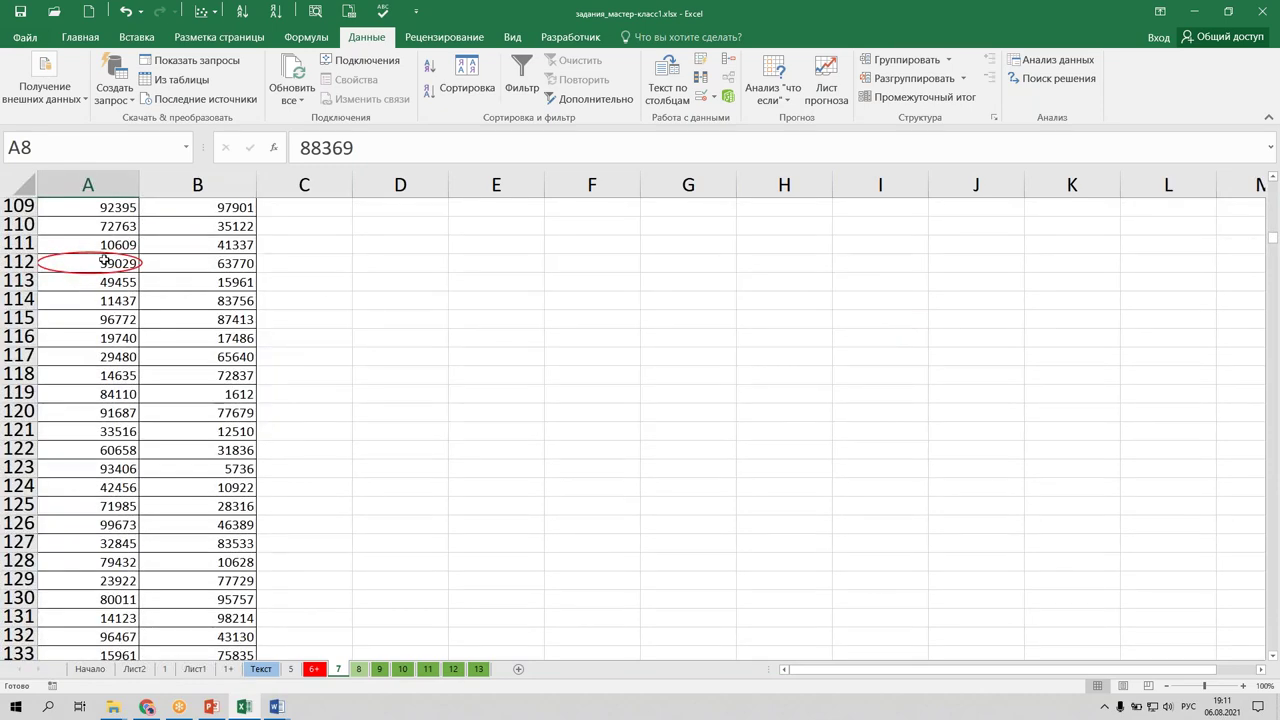
scroll(145, 285, down, 3)
scroll(135, 295, down, 6)
scroll(130, 302, down, 2)
scroll(131, 301, down, 6)
scroll(132, 301, down, 3)
scroll(133, 301, down, 4)
scroll(134, 301, down, 5)
scroll(134, 301, down, 2)
scroll(134, 260, down, 2)
scroll(170, 420, down, 5)
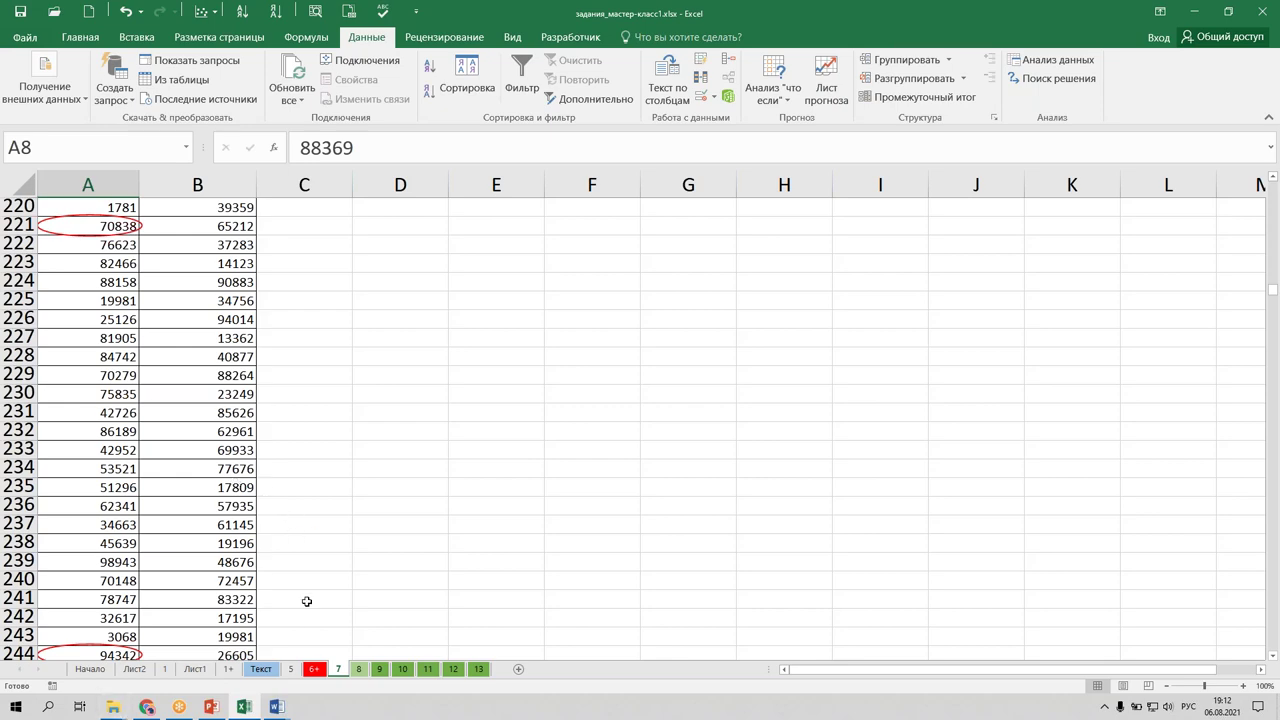
click(360, 668)
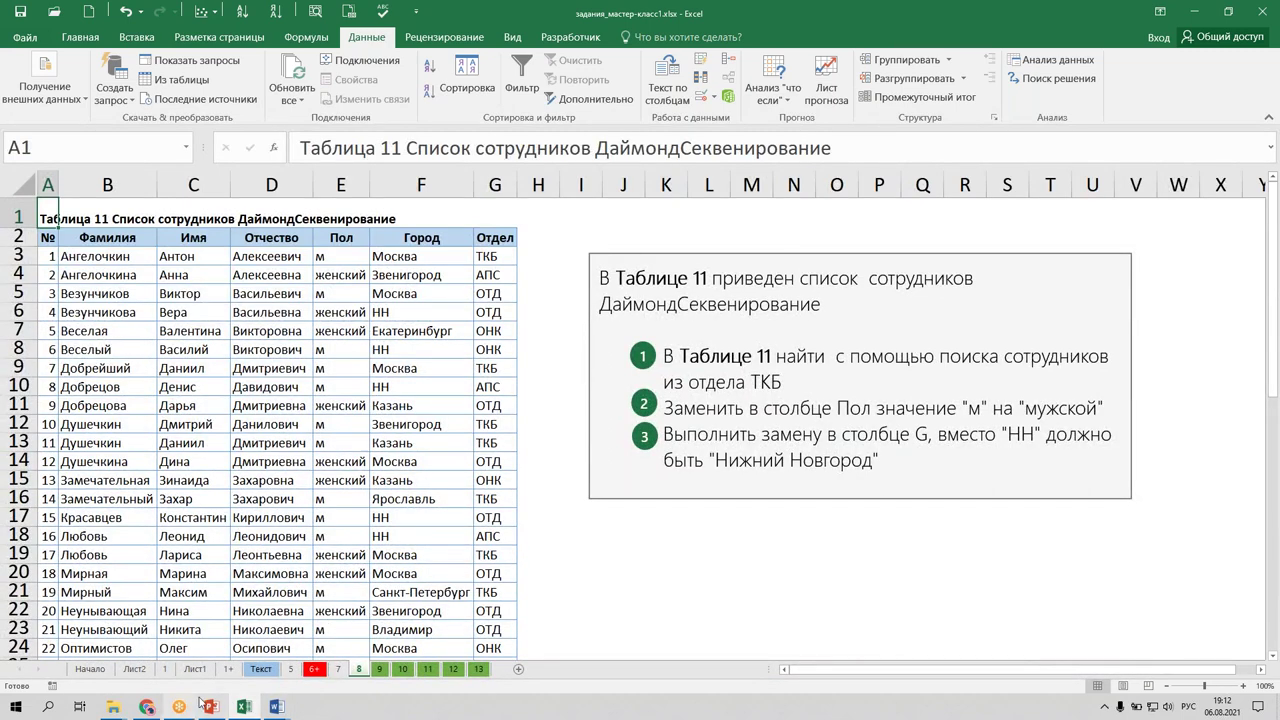
Preview the quarterly tables on sheets 10–13, then select A1 on sheet 9.
click(381, 668)
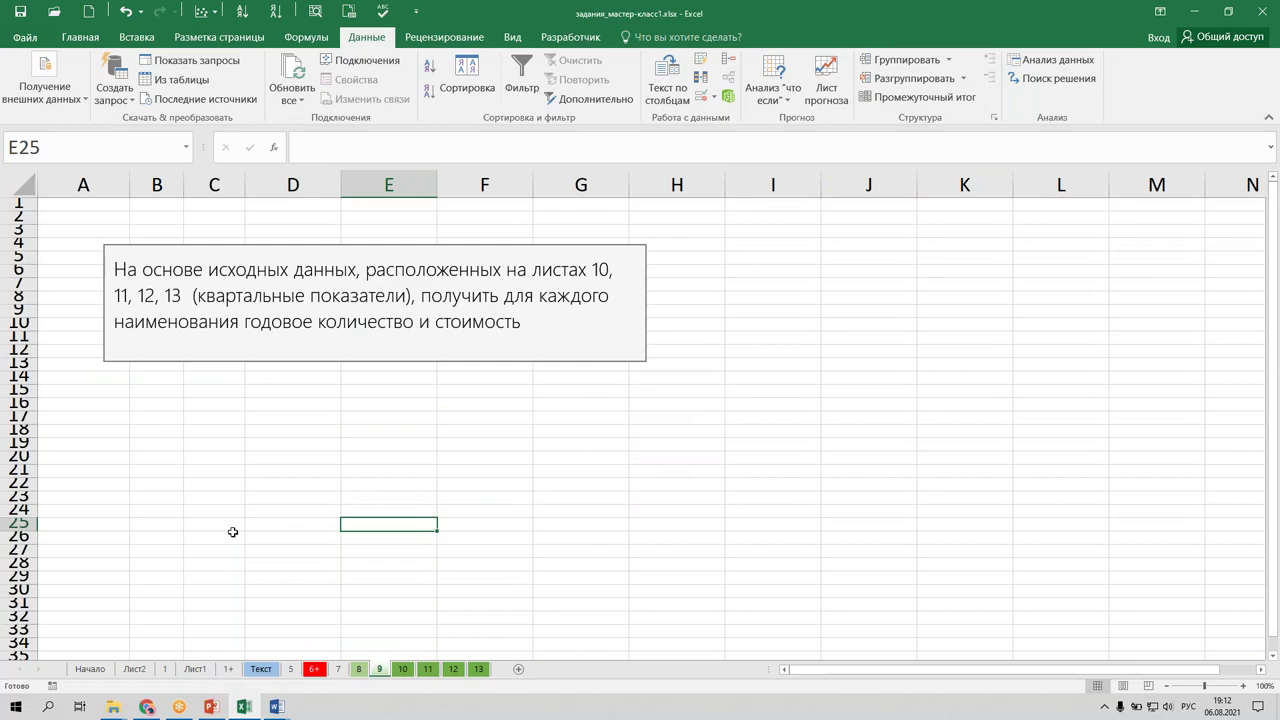
click(402, 668)
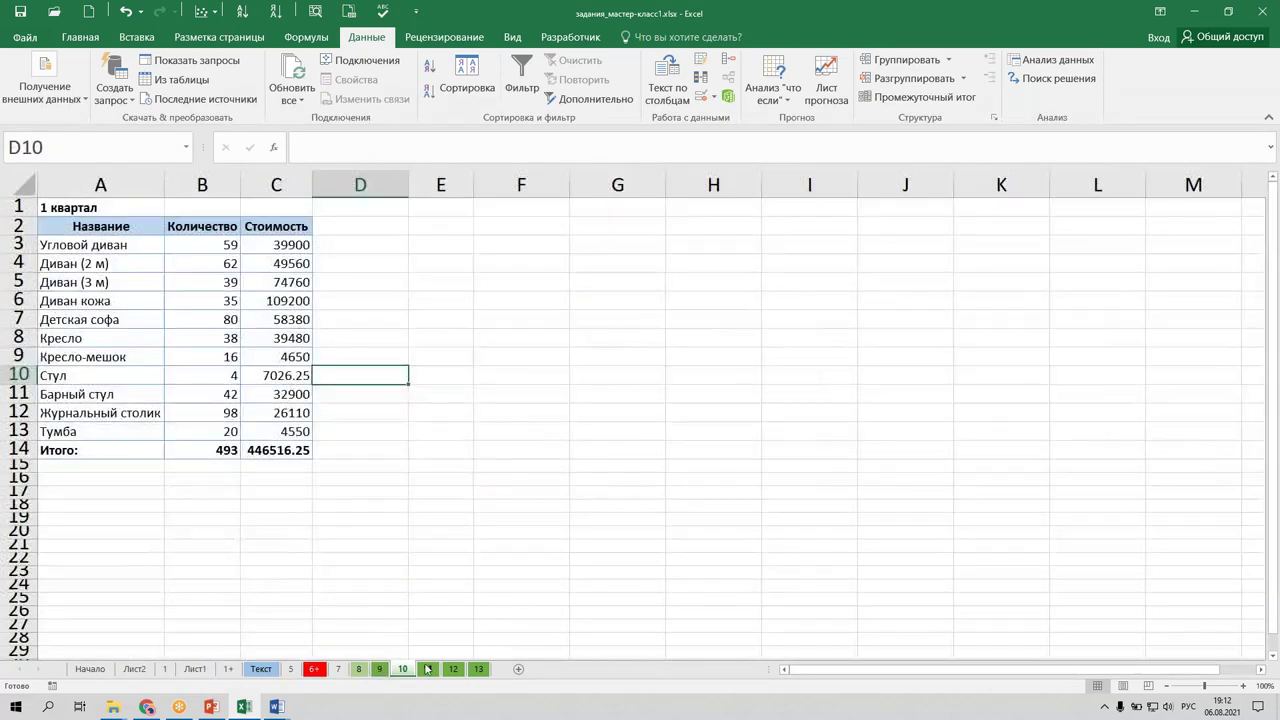
click(427, 668)
click(453, 668)
click(478, 668)
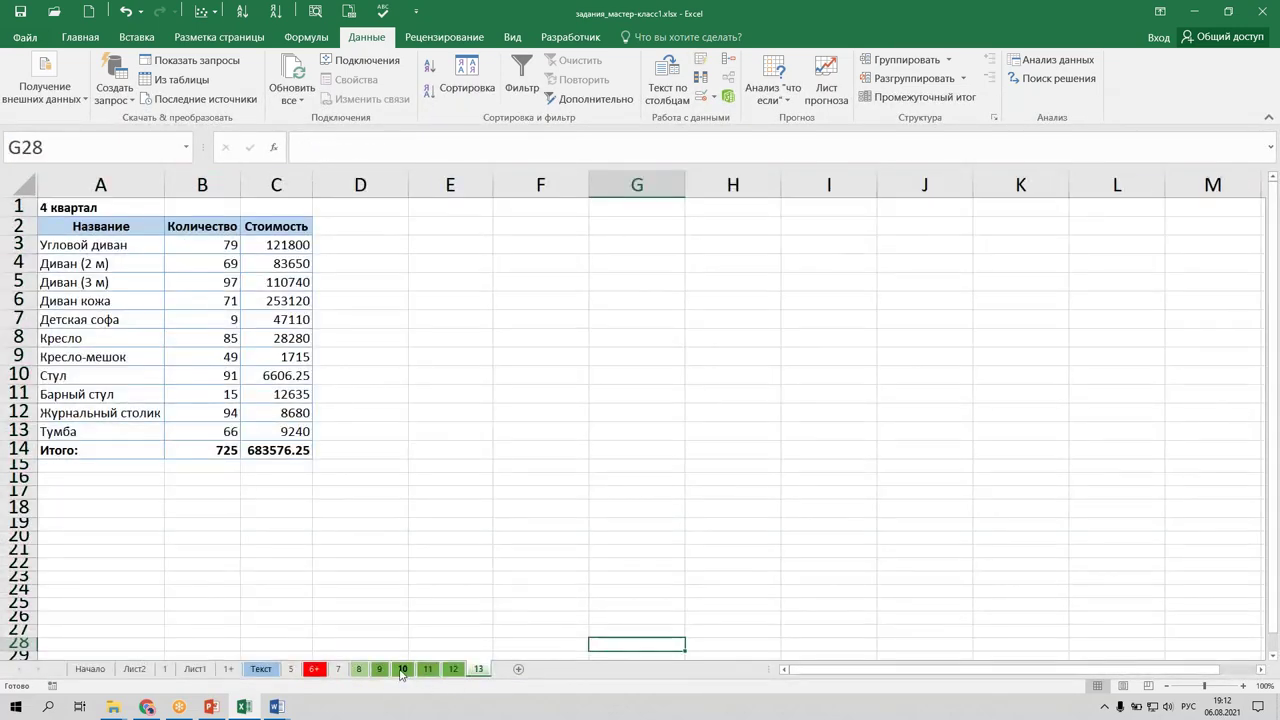
key(ctrl+Page_Up)
key(ctrl+Page_Up)
key(ctrl+Page_Up)
key(ctrl+Page_Up)
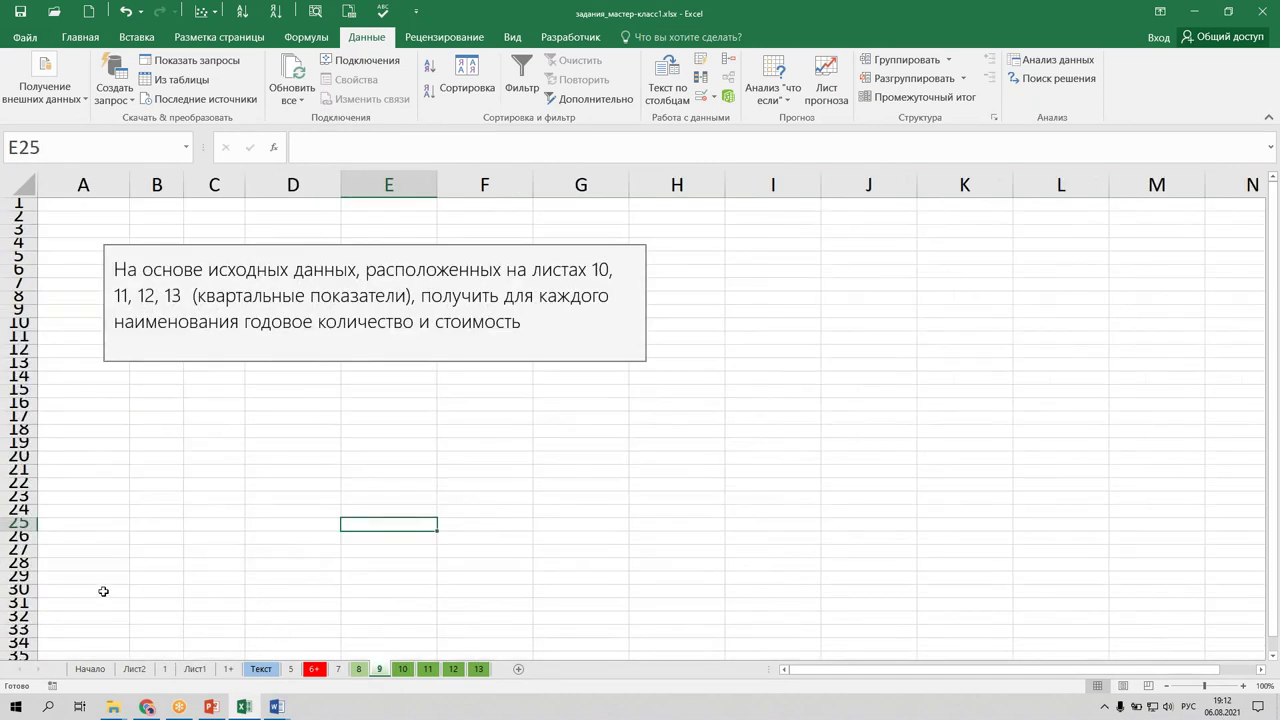
click(55, 206)
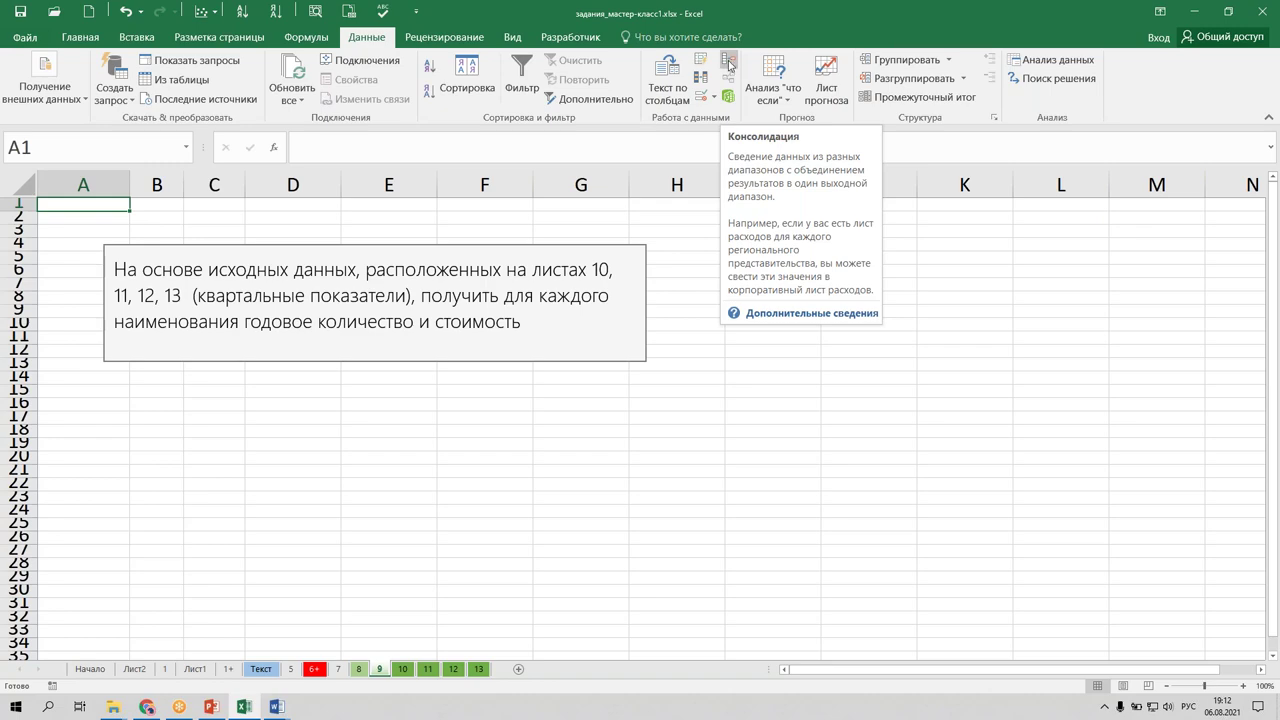
Recheck the 1–4 квартал tables, pick A1 on sheet 9 and open Consolidate.
click(580, 536)
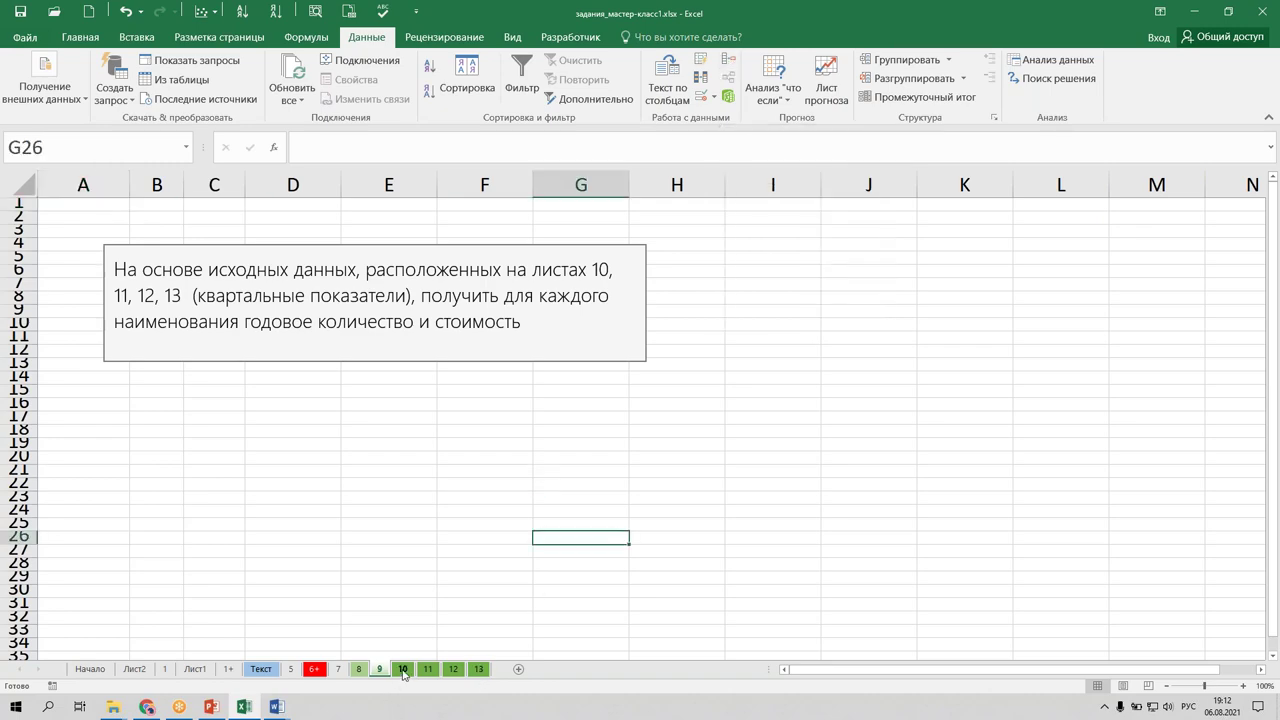
click(403, 669)
click(427, 669)
click(453, 669)
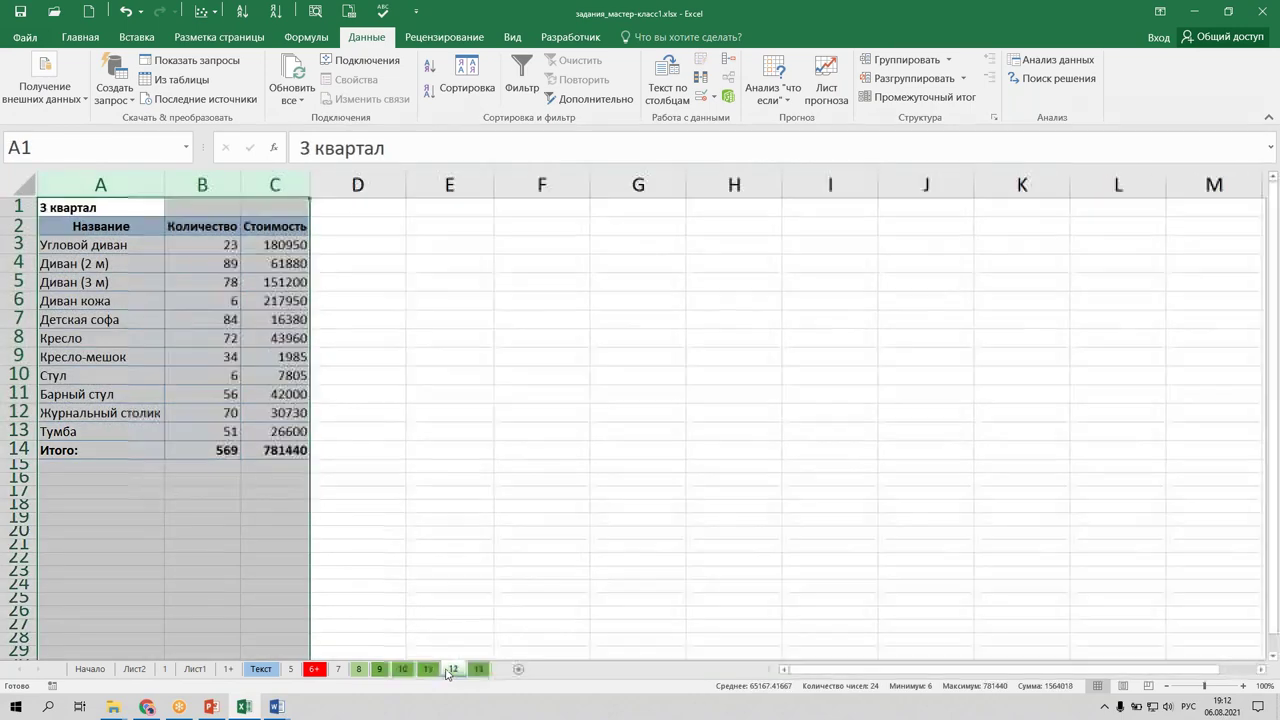
click(479, 669)
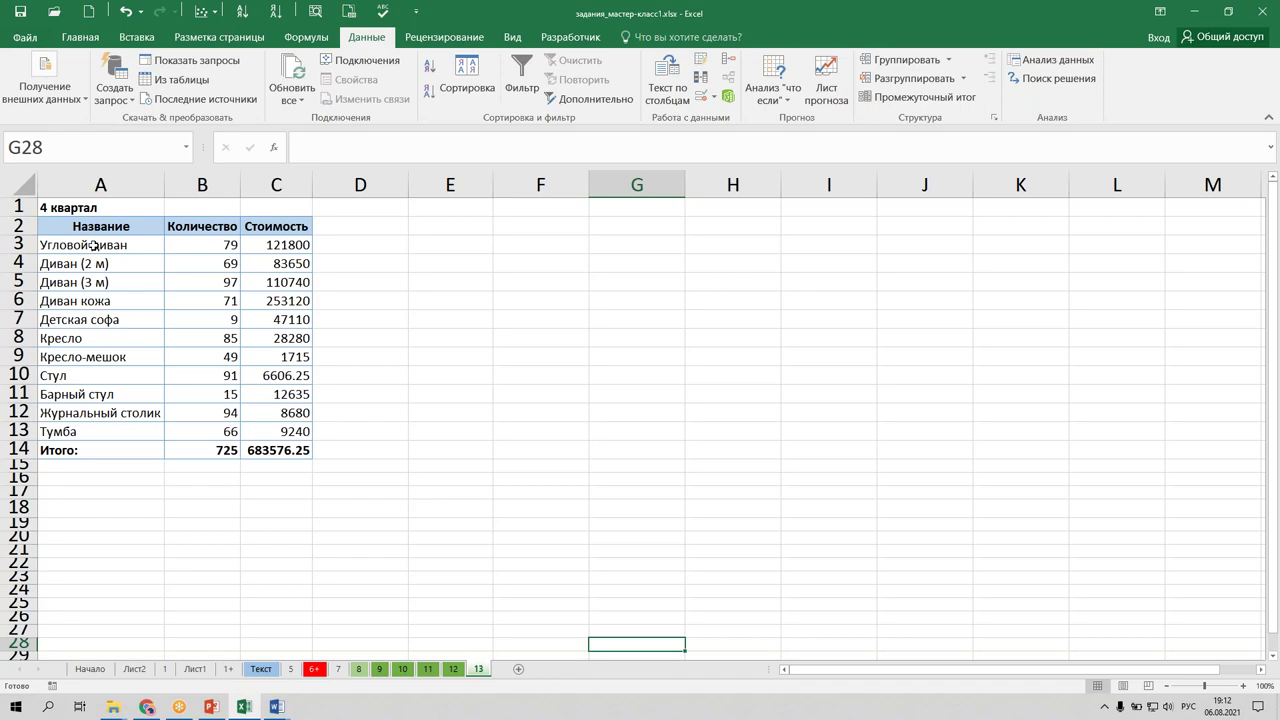
click(359, 669)
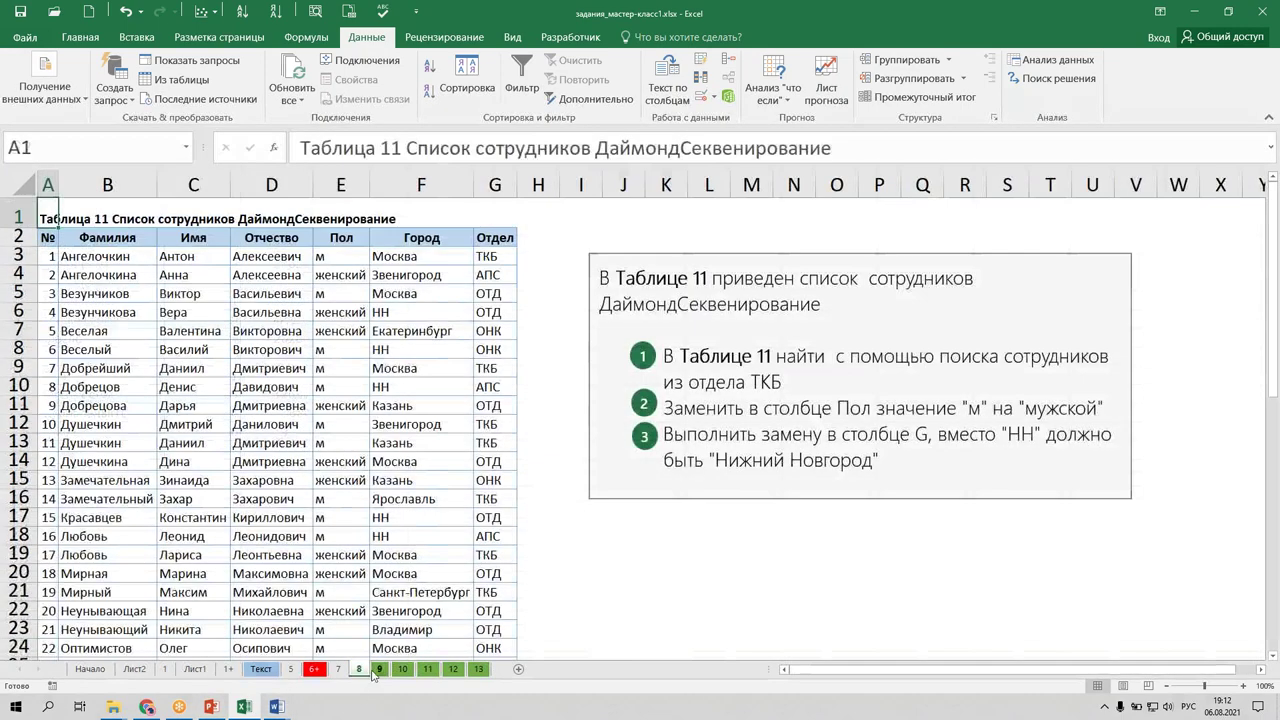
click(379, 669)
click(79, 206)
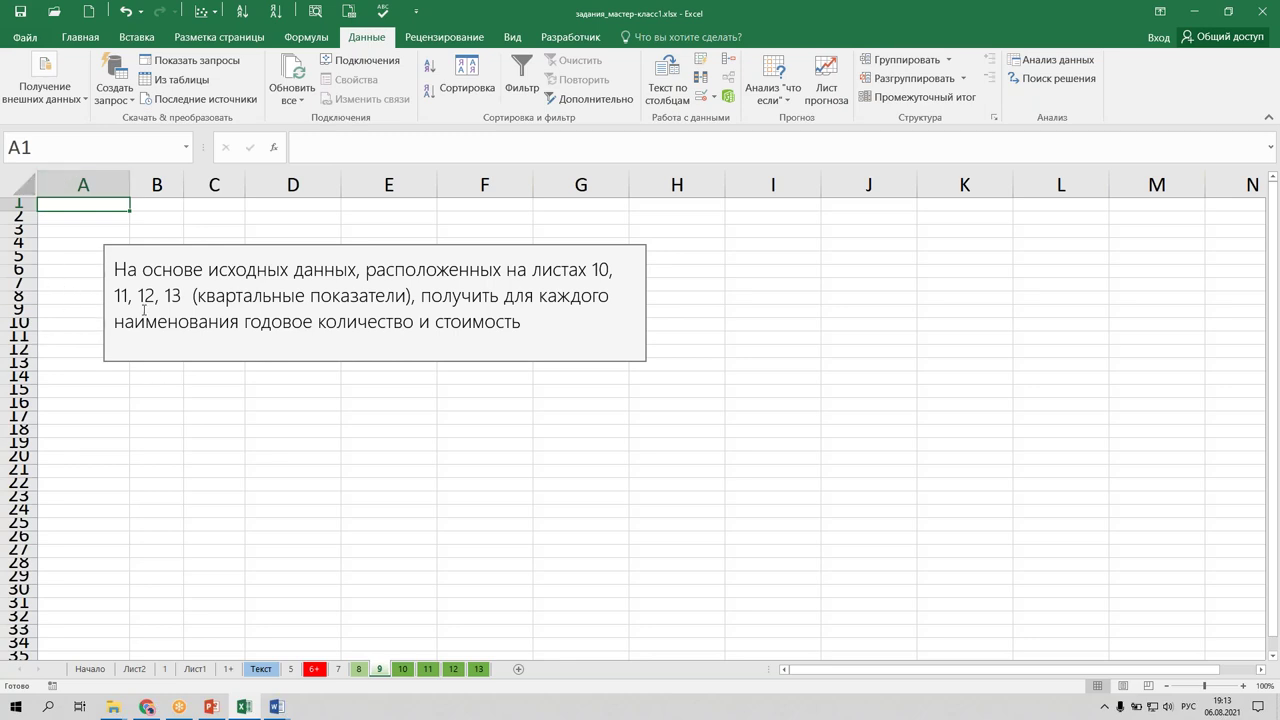
click(729, 62)
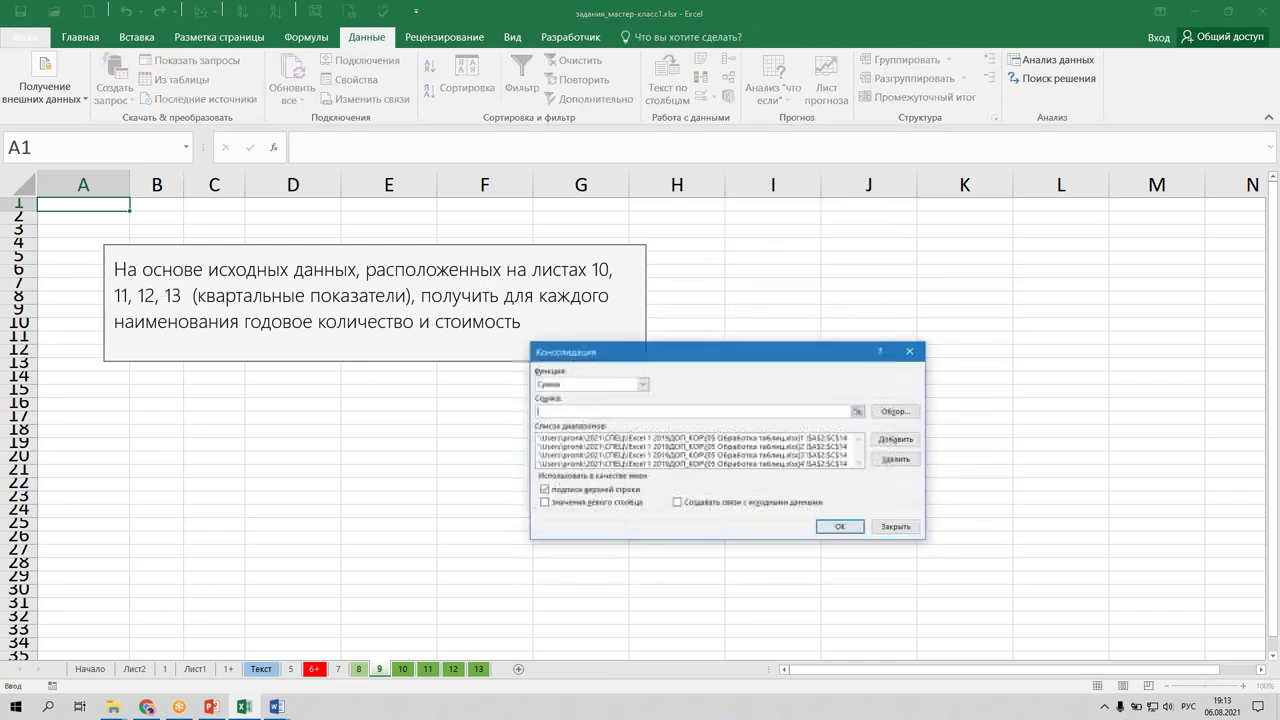
Move the Consolidate dialog aside and delete all four old source ranges from its list.
drag(697, 351, 349, 237)
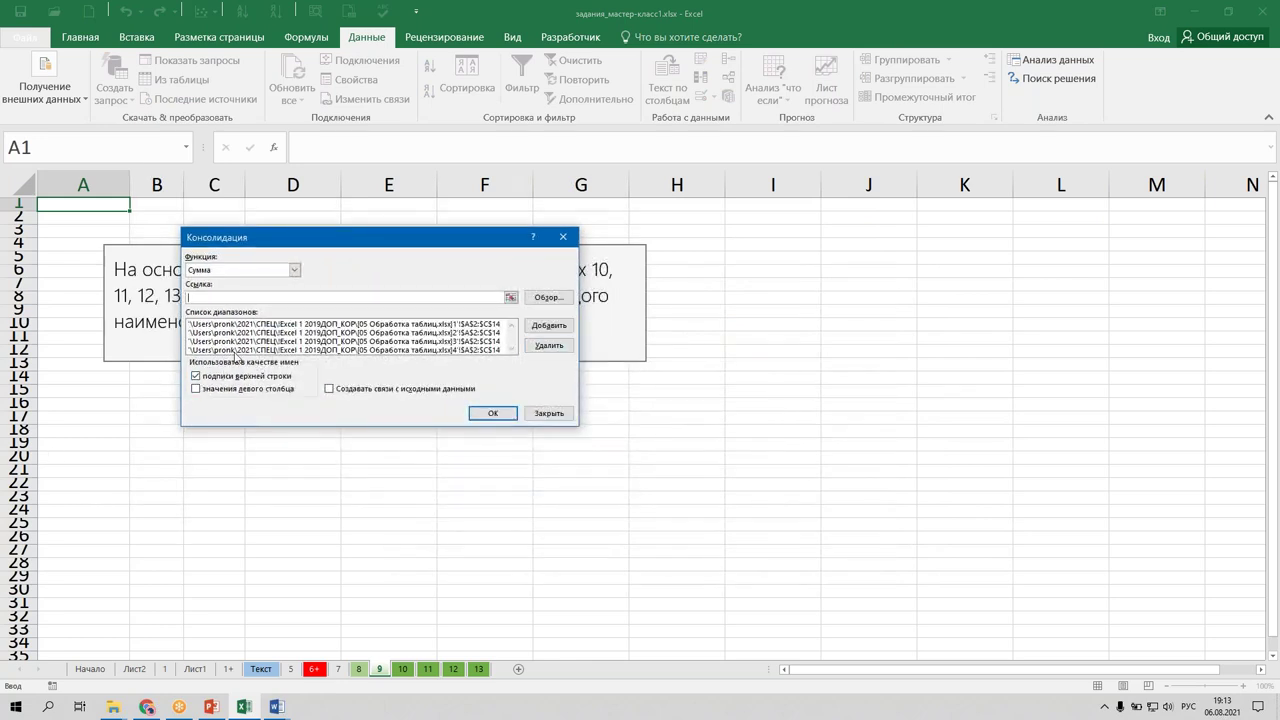
click(353, 330)
click(357, 351)
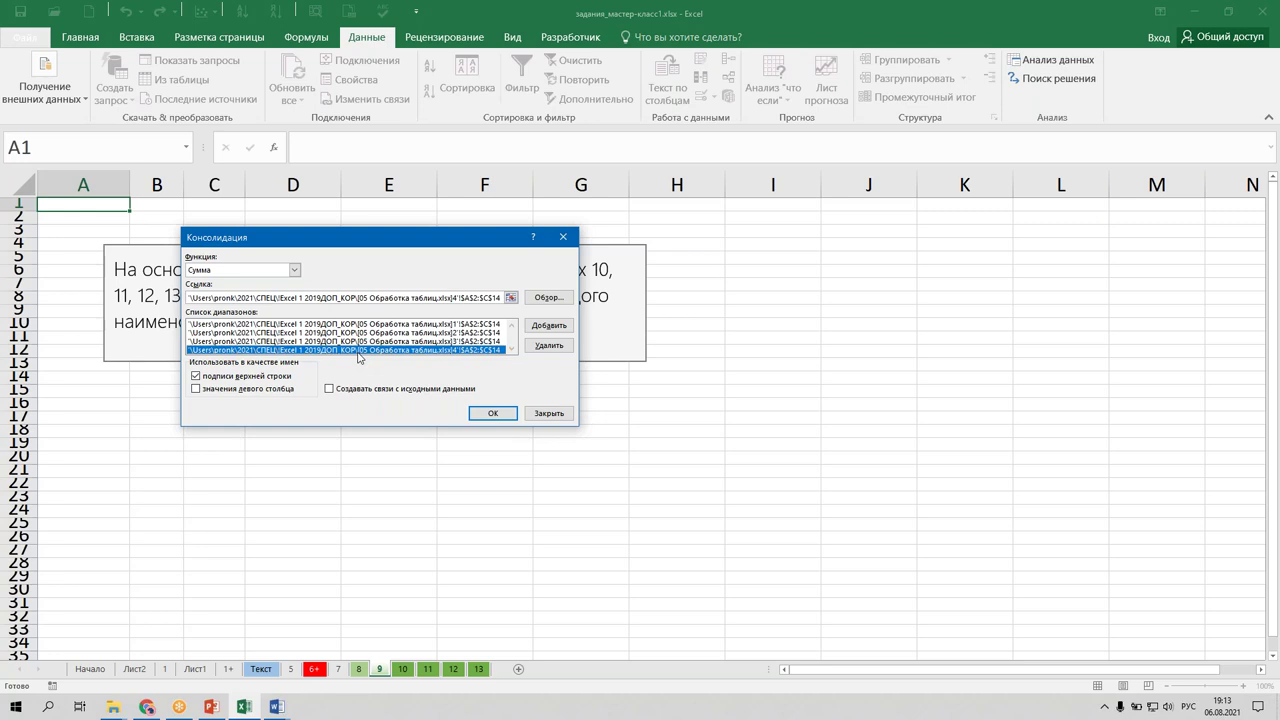
click(541, 347)
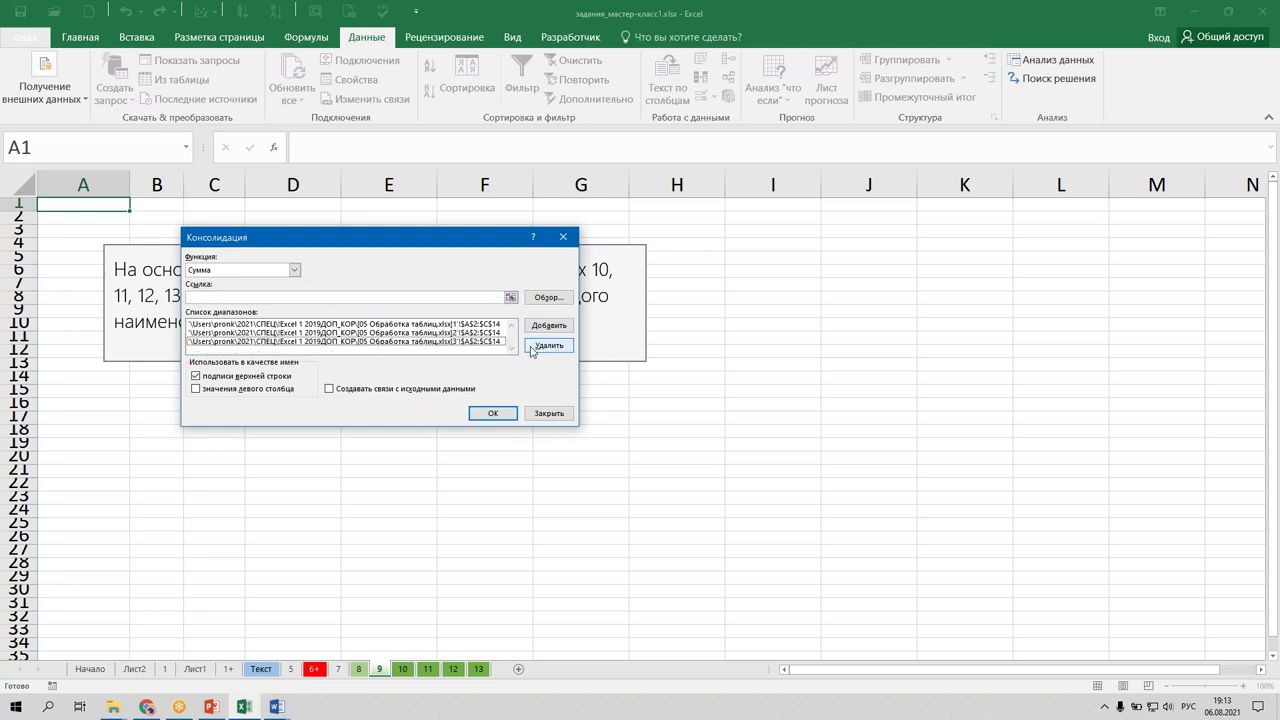
click(489, 341)
click(548, 345)
click(475, 333)
click(548, 345)
click(475, 334)
click(548, 345)
Set the reference to sheet 10's 1 квартал table, '10'!$A$2:$C$14.
click(212, 297)
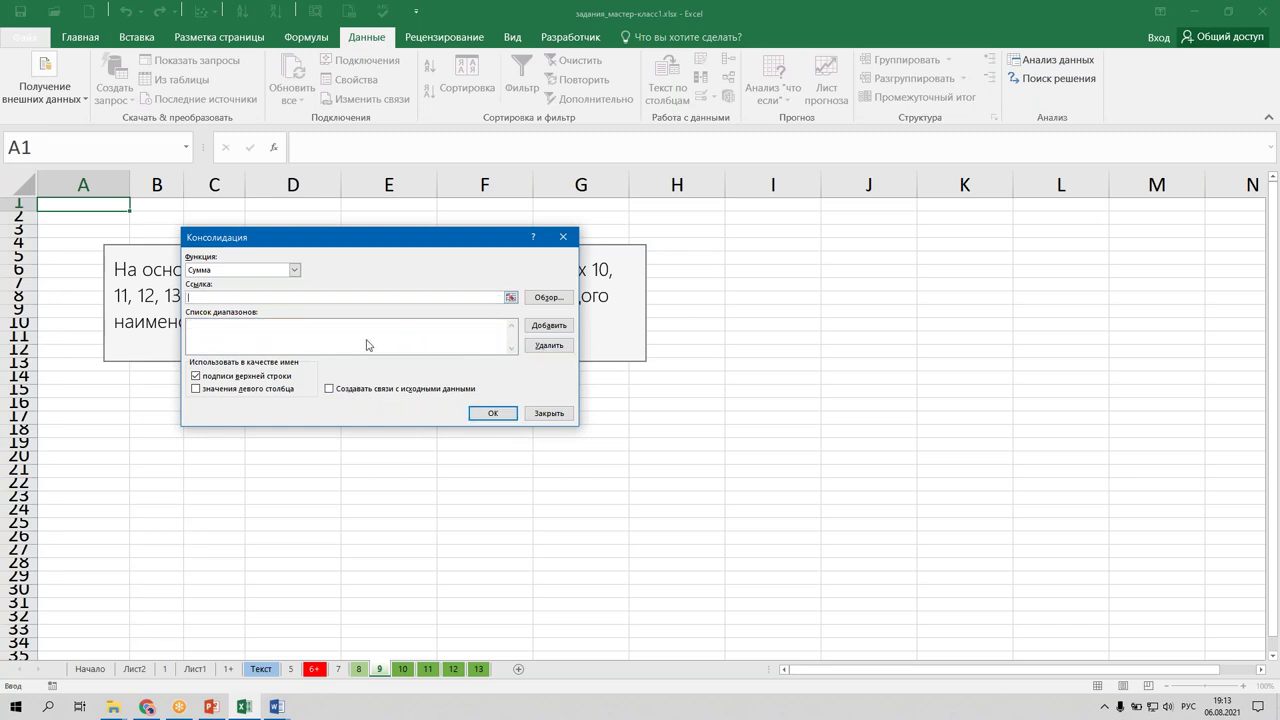
click(556, 298)
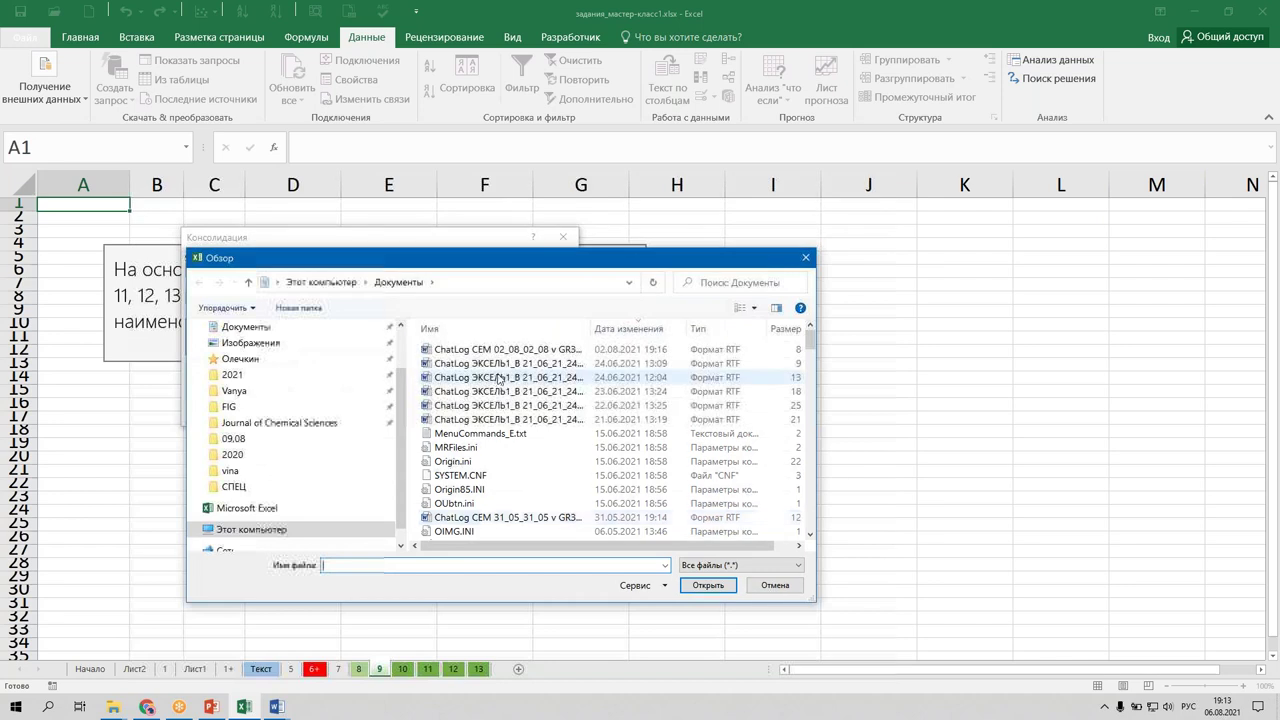
click(805, 258)
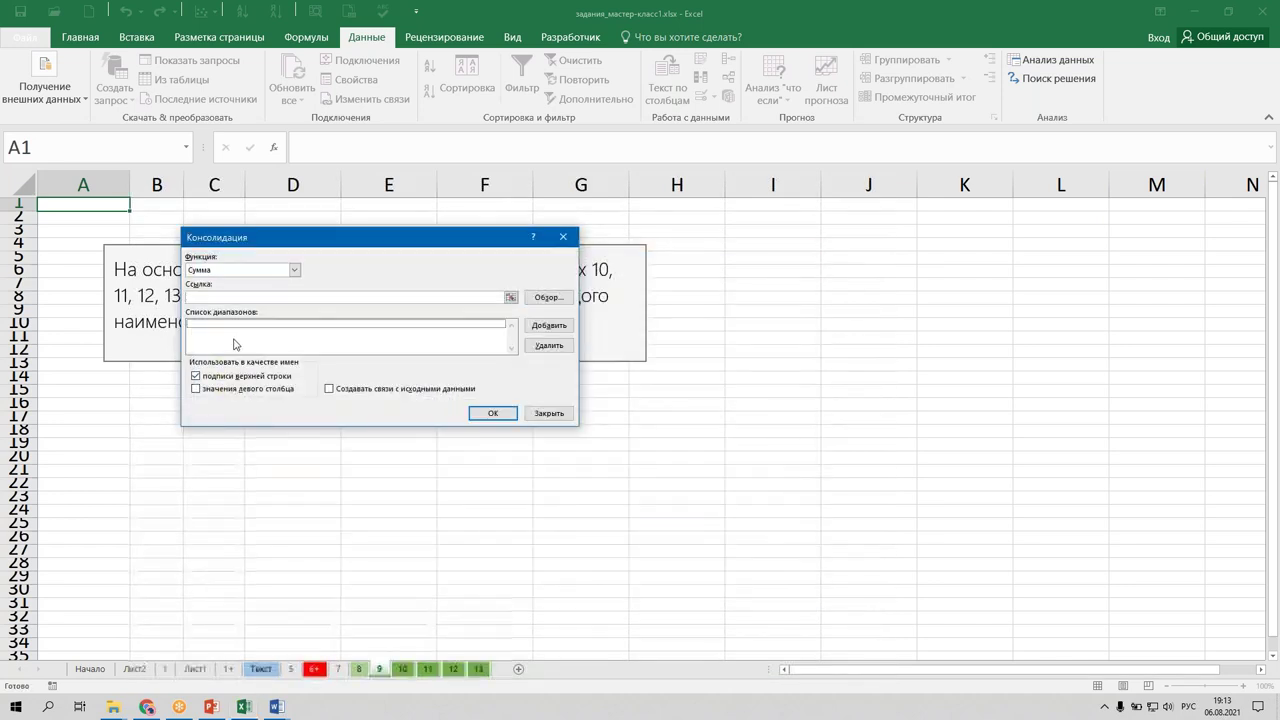
click(549, 333)
click(665, 395)
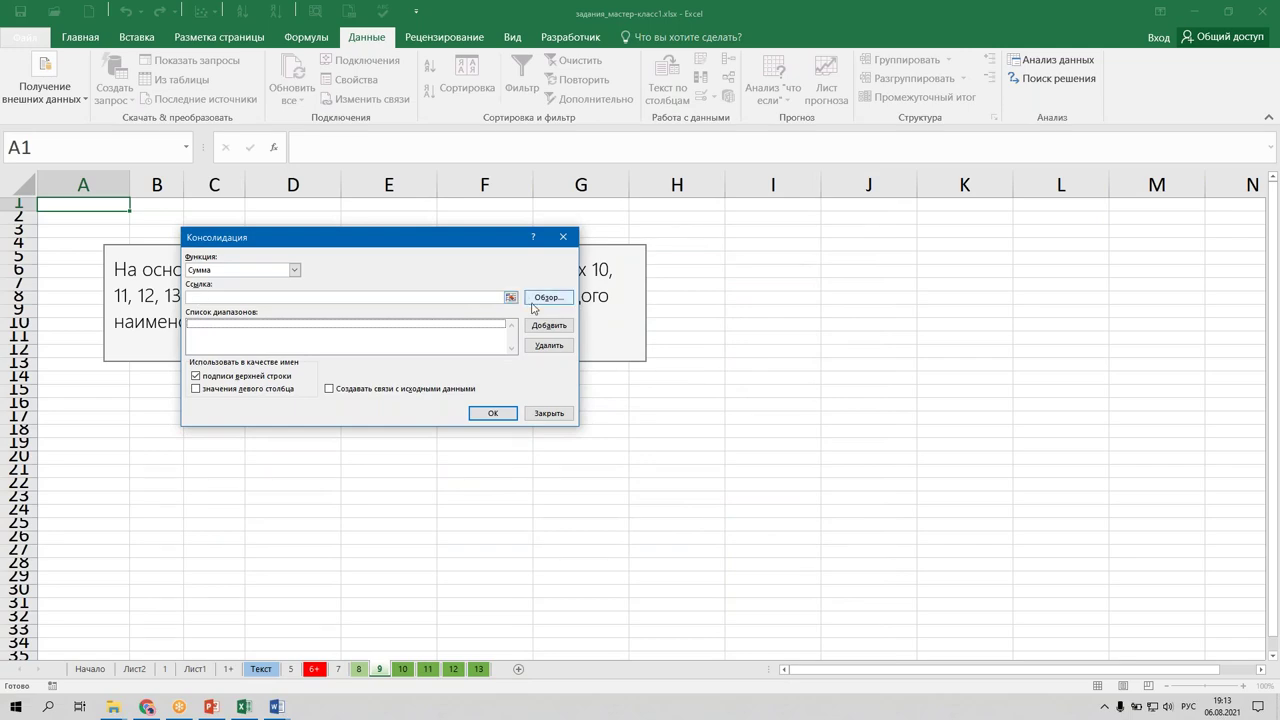
click(511, 297)
click(403, 669)
click(47, 224)
drag(47, 224, 300, 455)
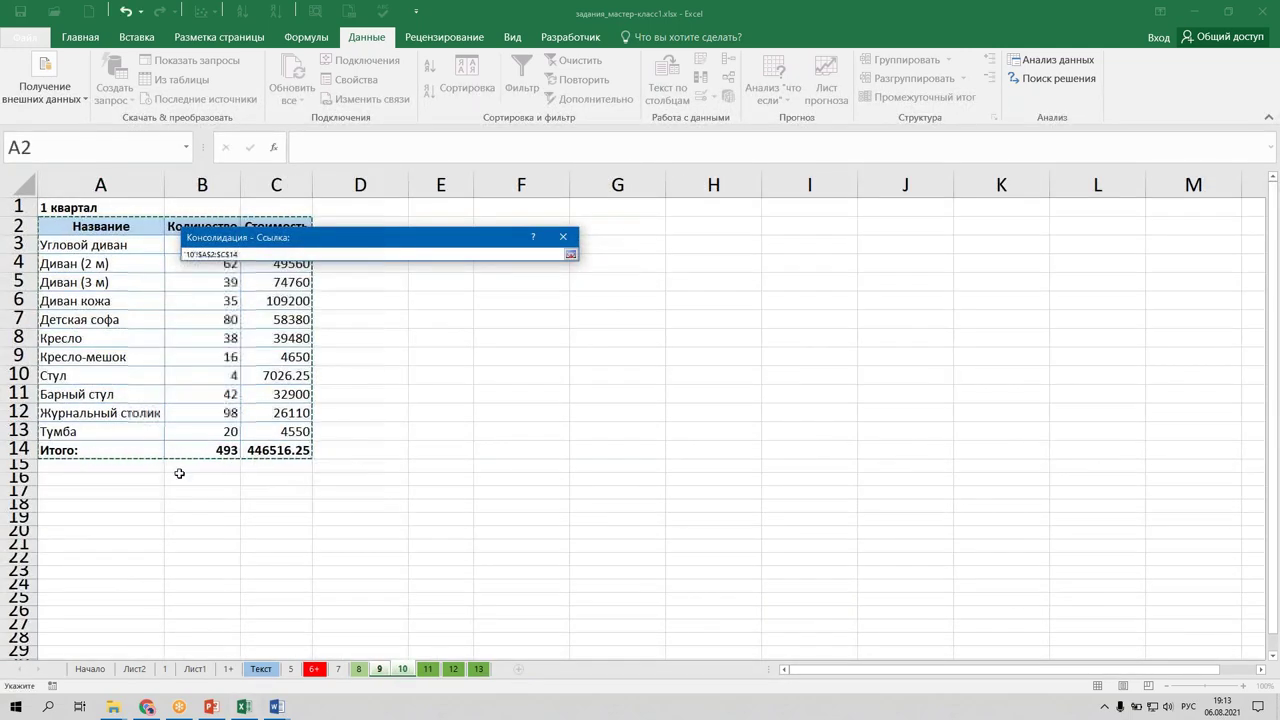
Add the A2:C14 ranges from sheets 10 and 11 to the consolidation source list.
click(572, 256)
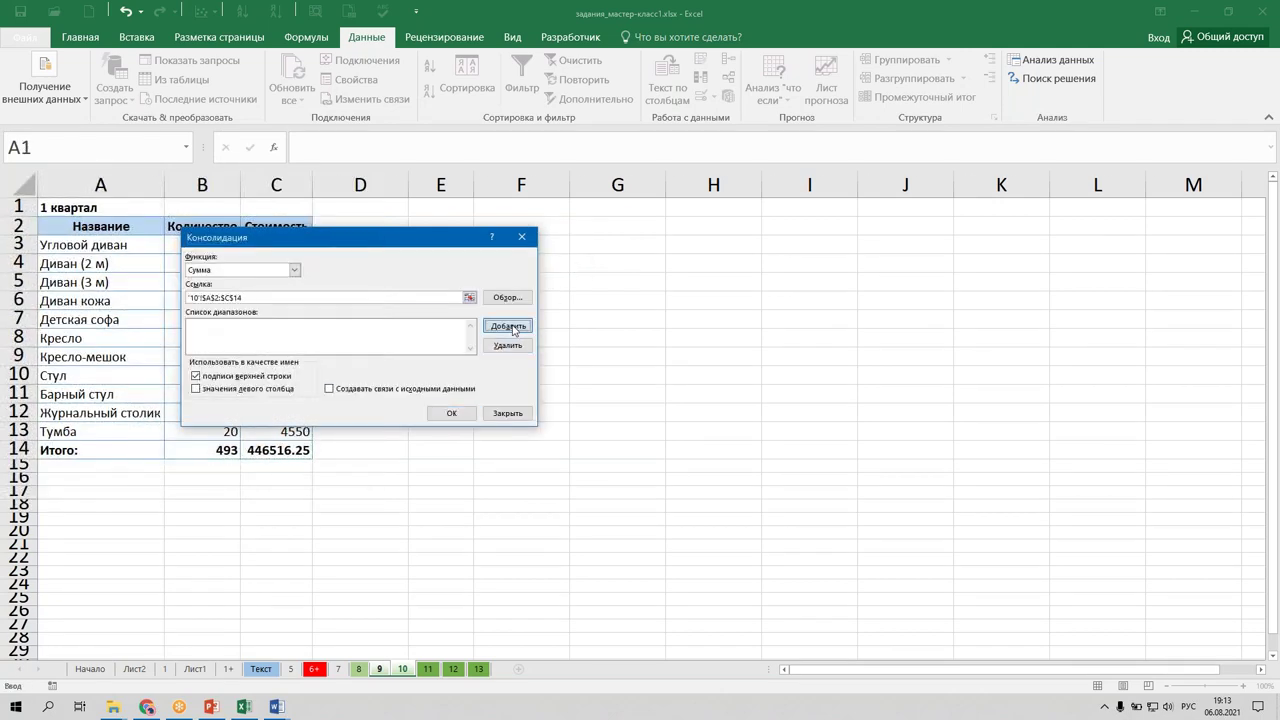
click(507, 325)
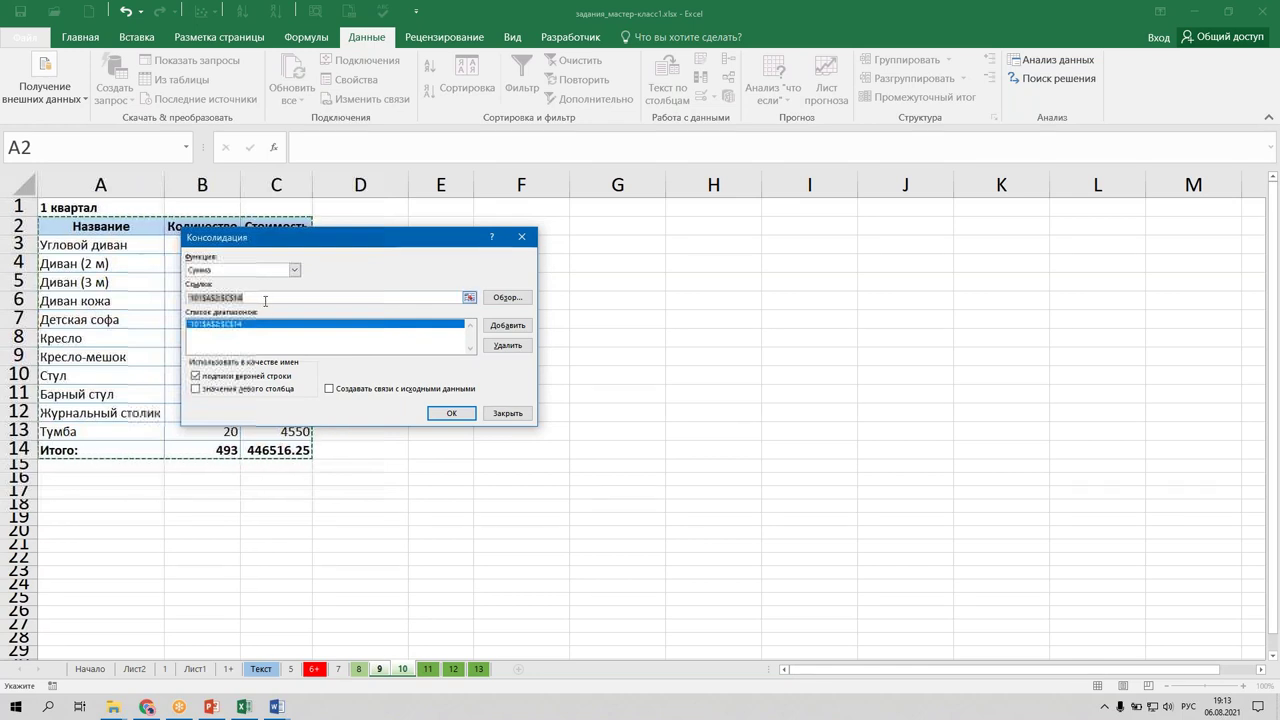
key(Delete)
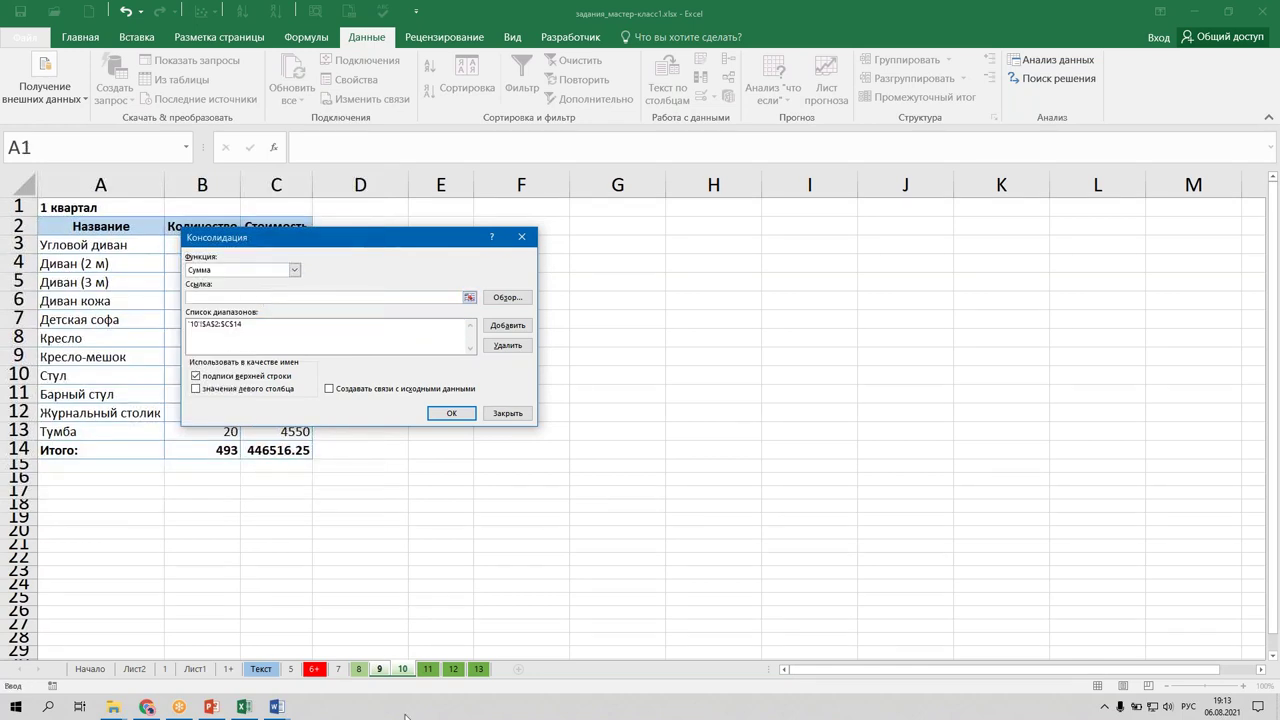
click(427, 669)
drag(65, 228, 295, 452)
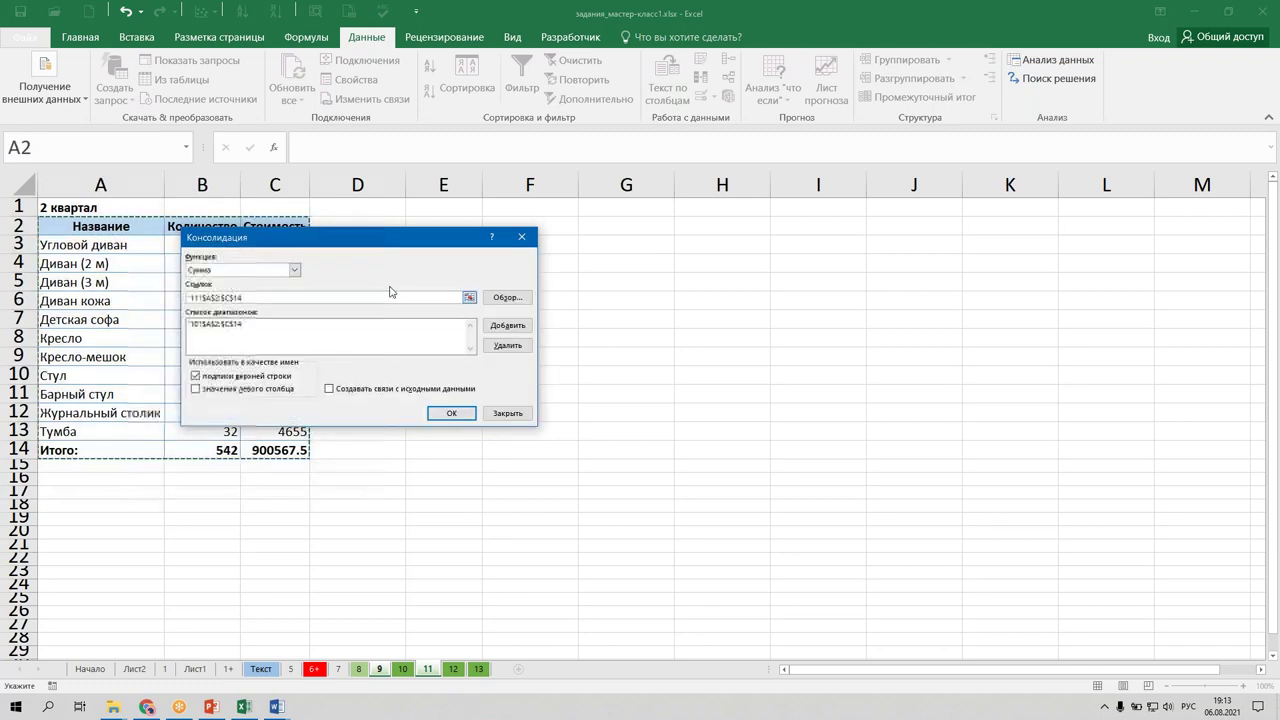
click(499, 331)
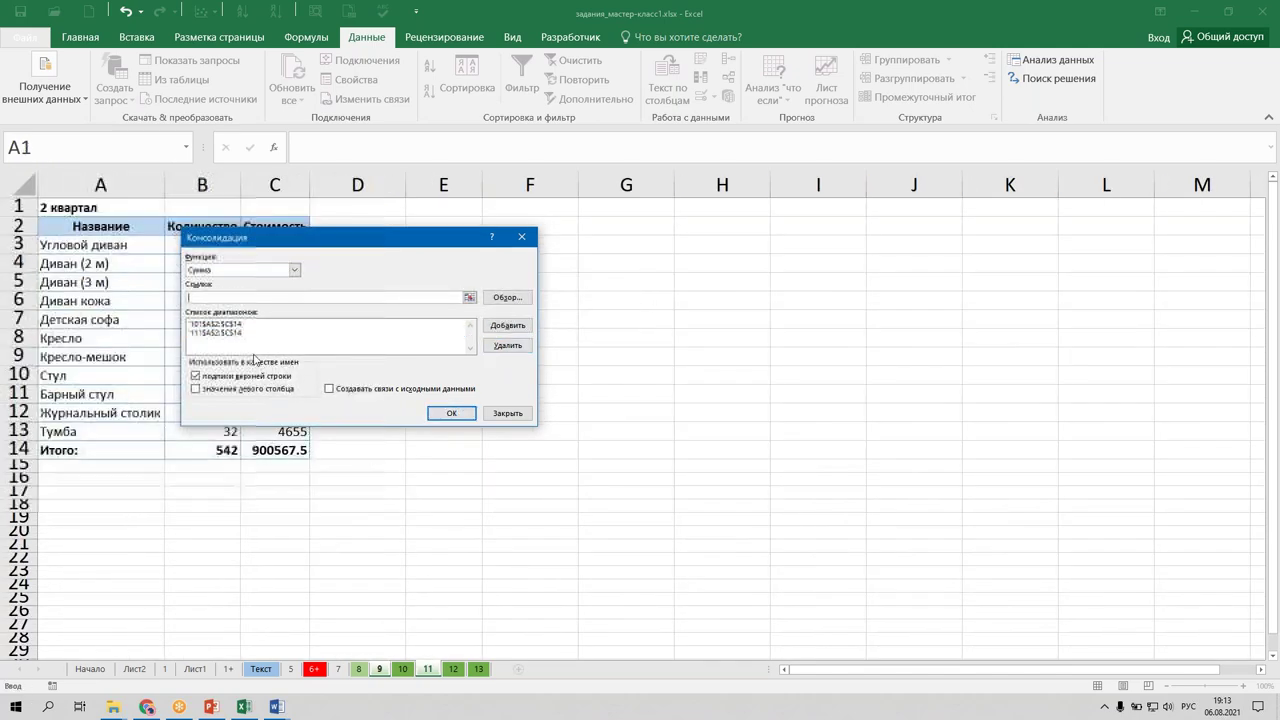
Add the A2:C14 ranges from sheets 12 and 13, then run the consolidation into sheet 9.
click(453, 669)
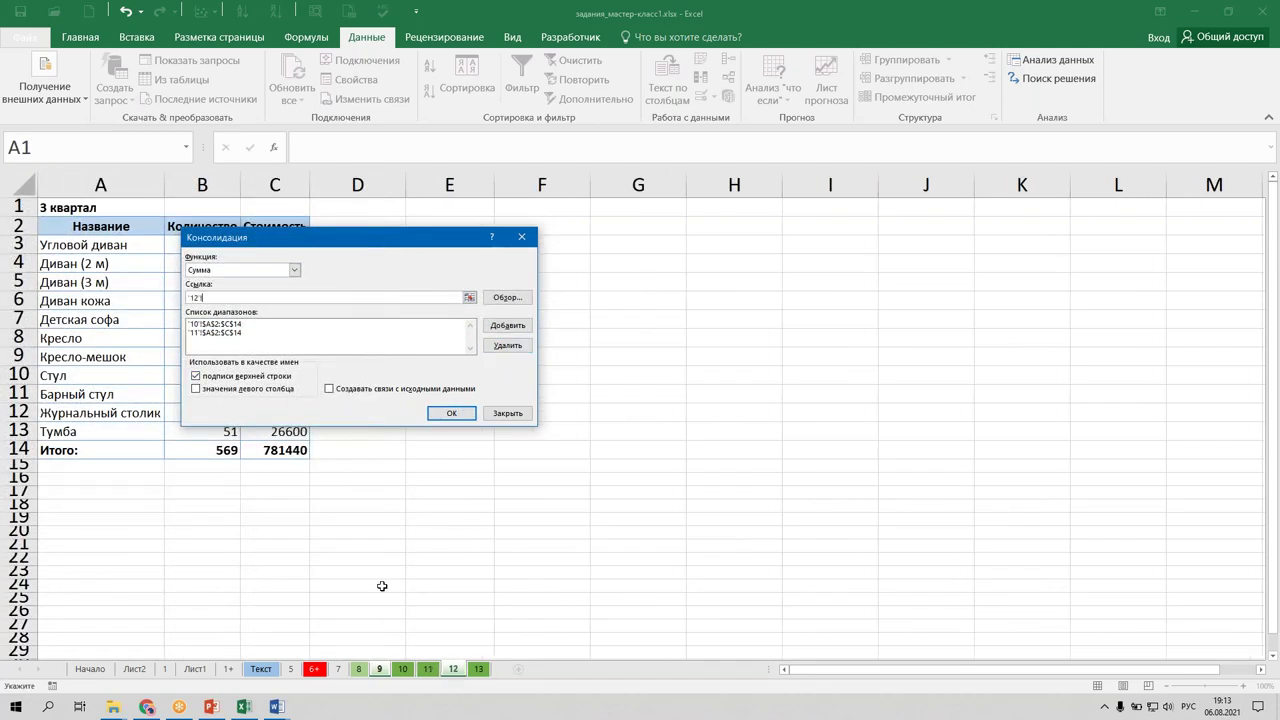
drag(60, 228, 290, 450)
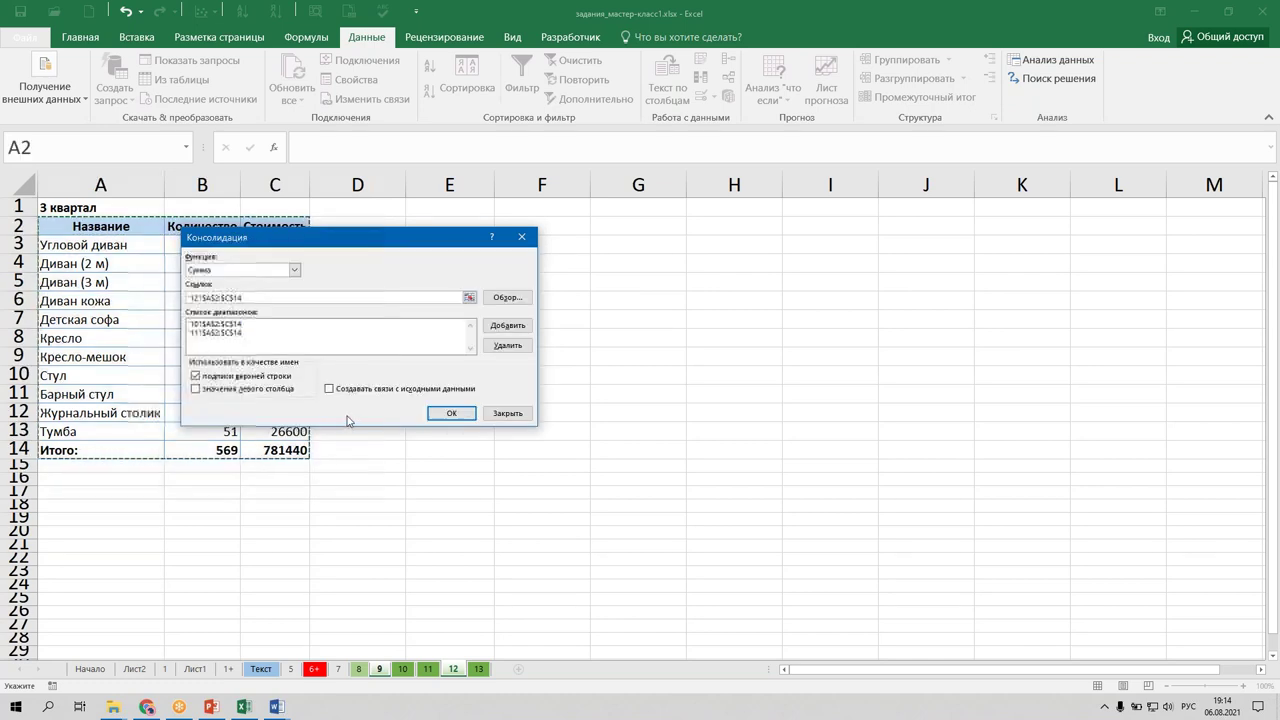
click(507, 325)
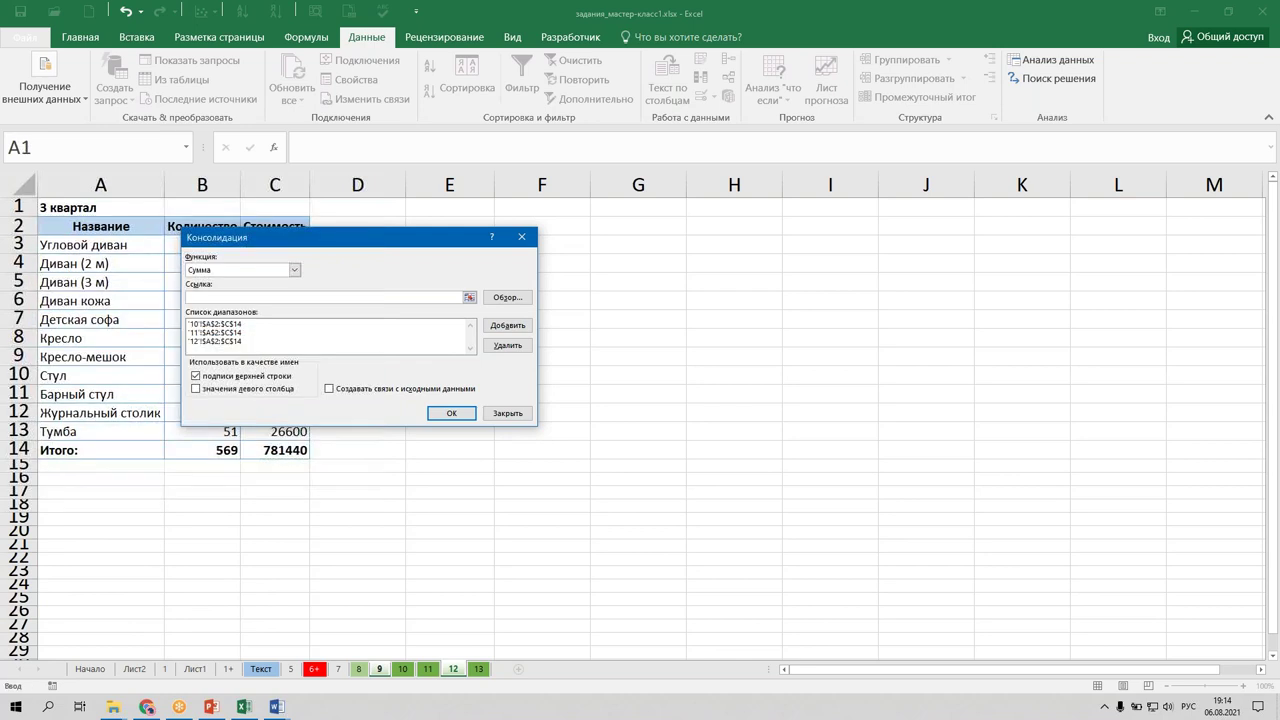
click(478, 669)
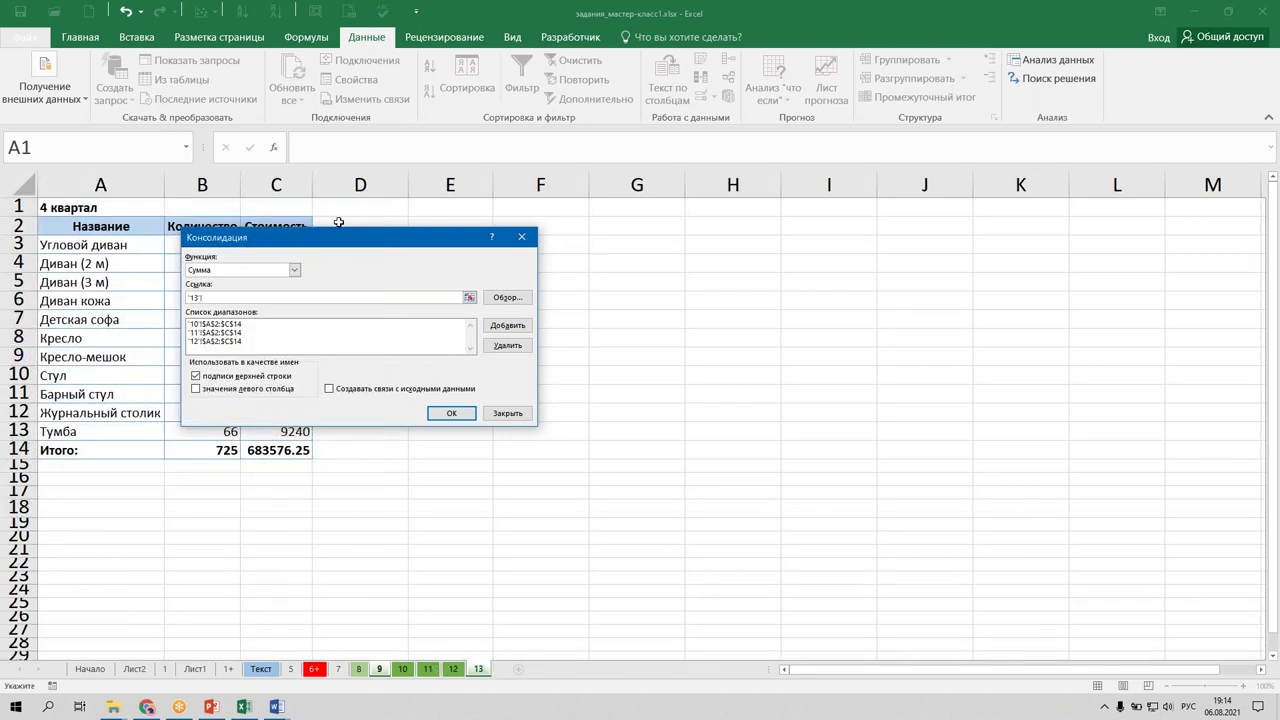
mouse_move(72, 228)
mouse_down()
mouse_move(287, 393)
mouse_move(290, 455)
mouse_up()
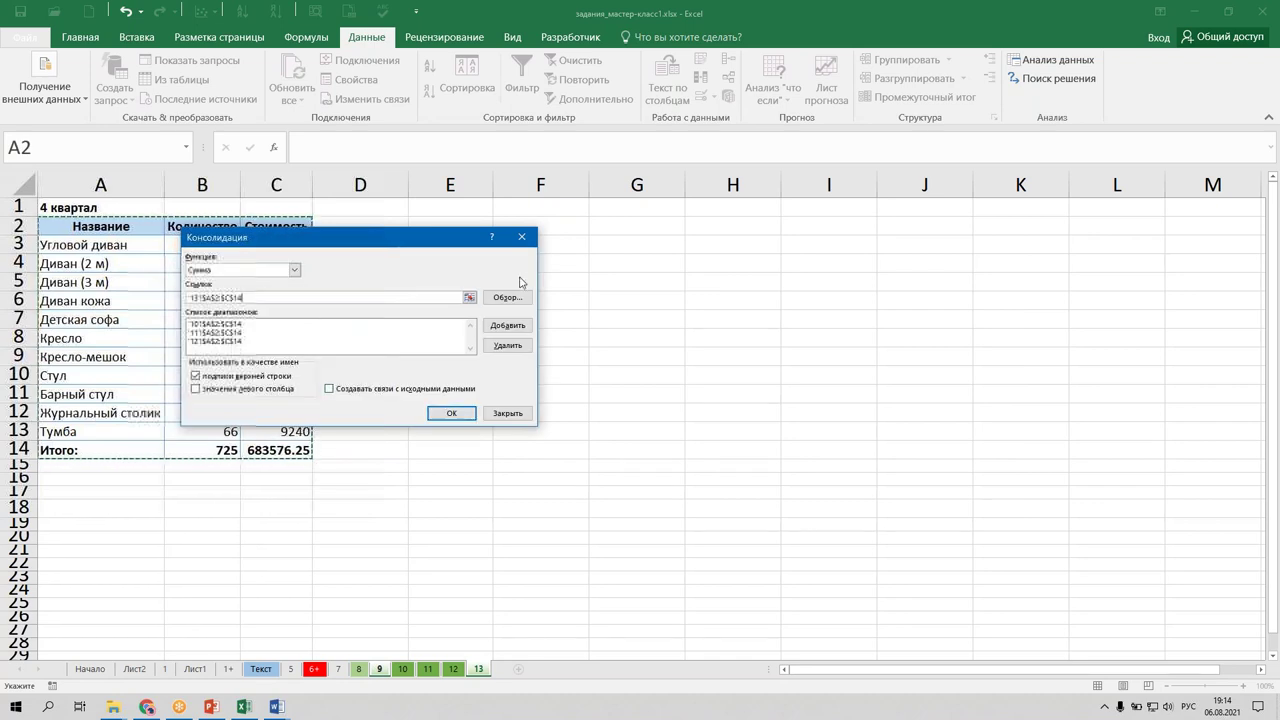
click(507, 325)
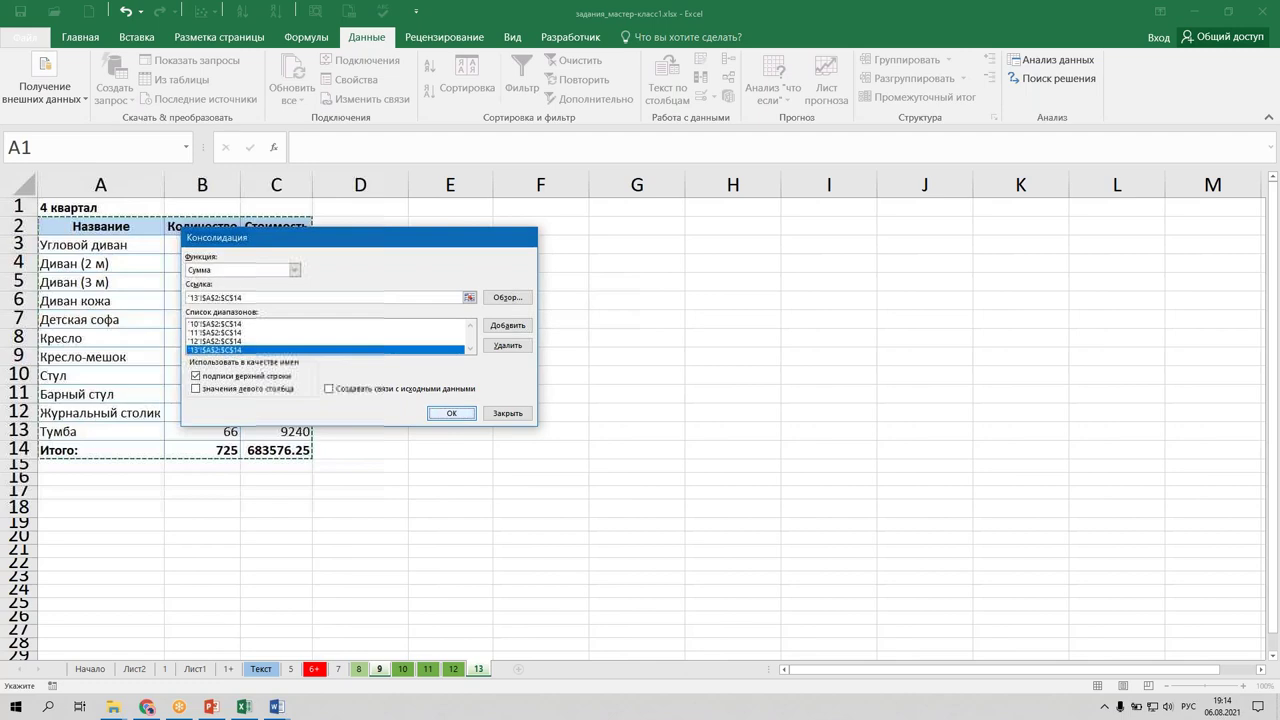
click(452, 413)
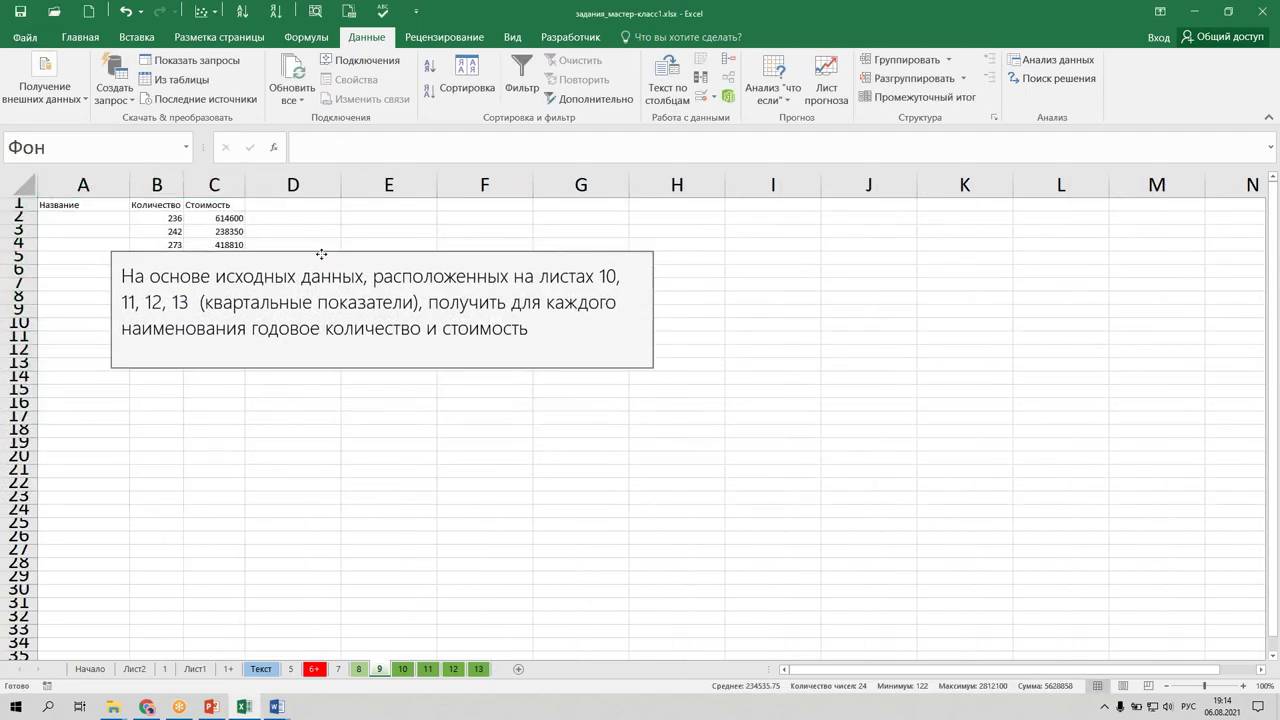
Move the task text box to the right and compare the quarter sheets 10–13.
drag(287, 246, 544, 225)
click(83, 377)
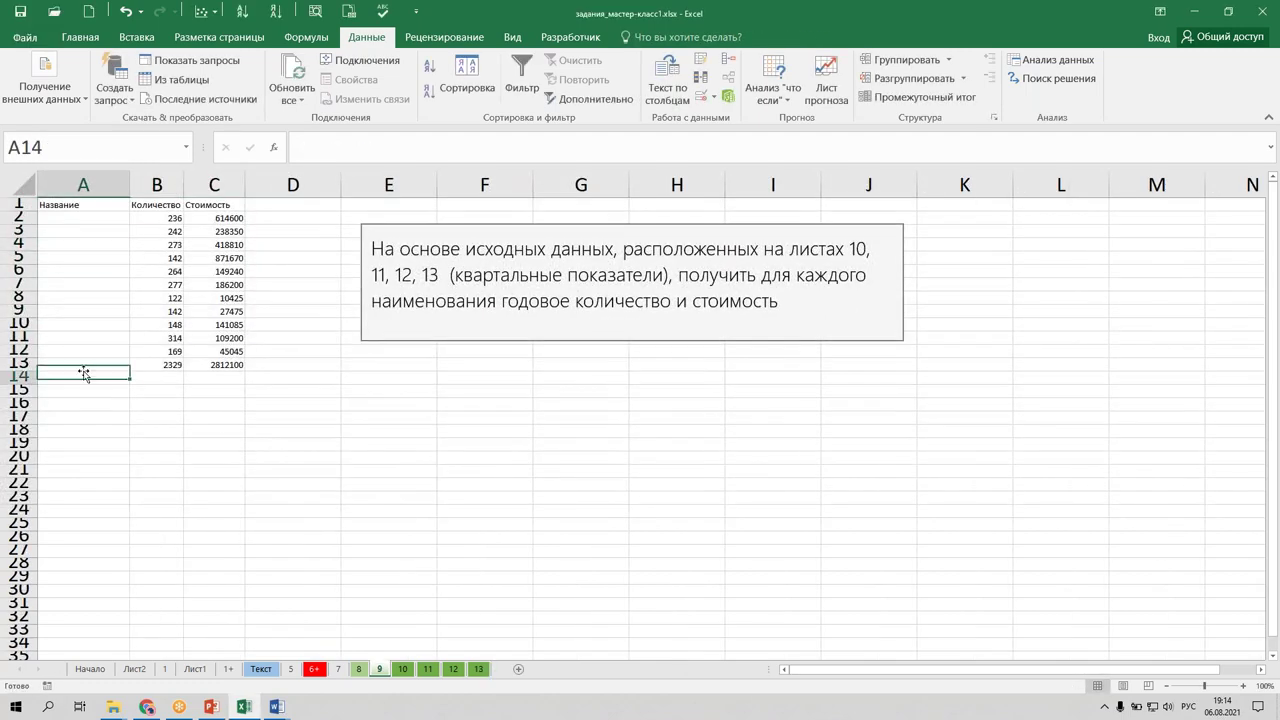
click(403, 669)
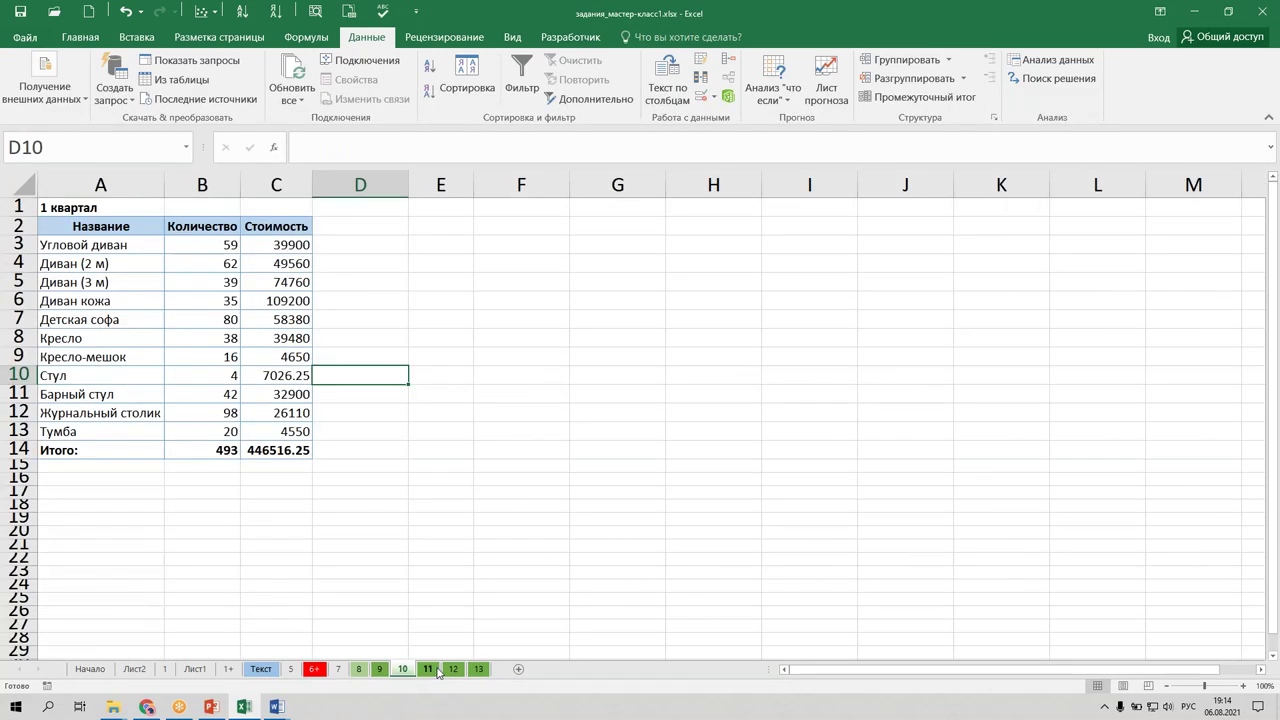
click(430, 669)
click(462, 669)
click(479, 669)
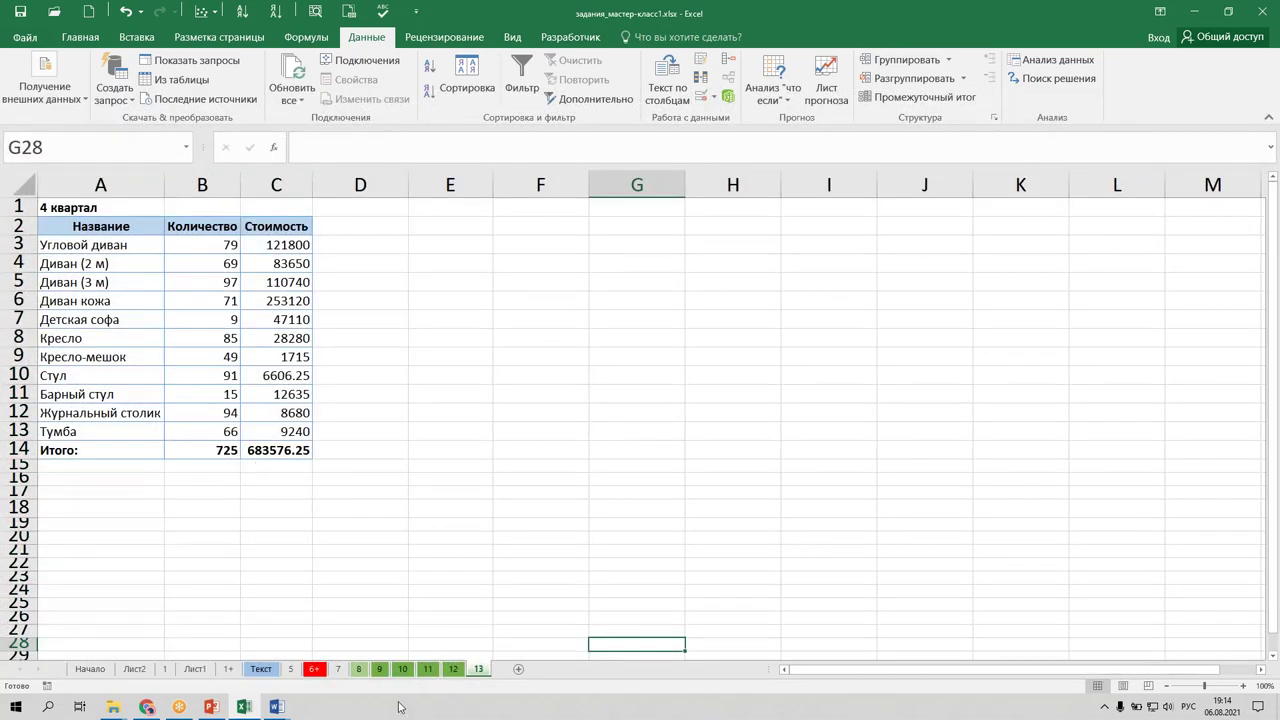
click(380, 669)
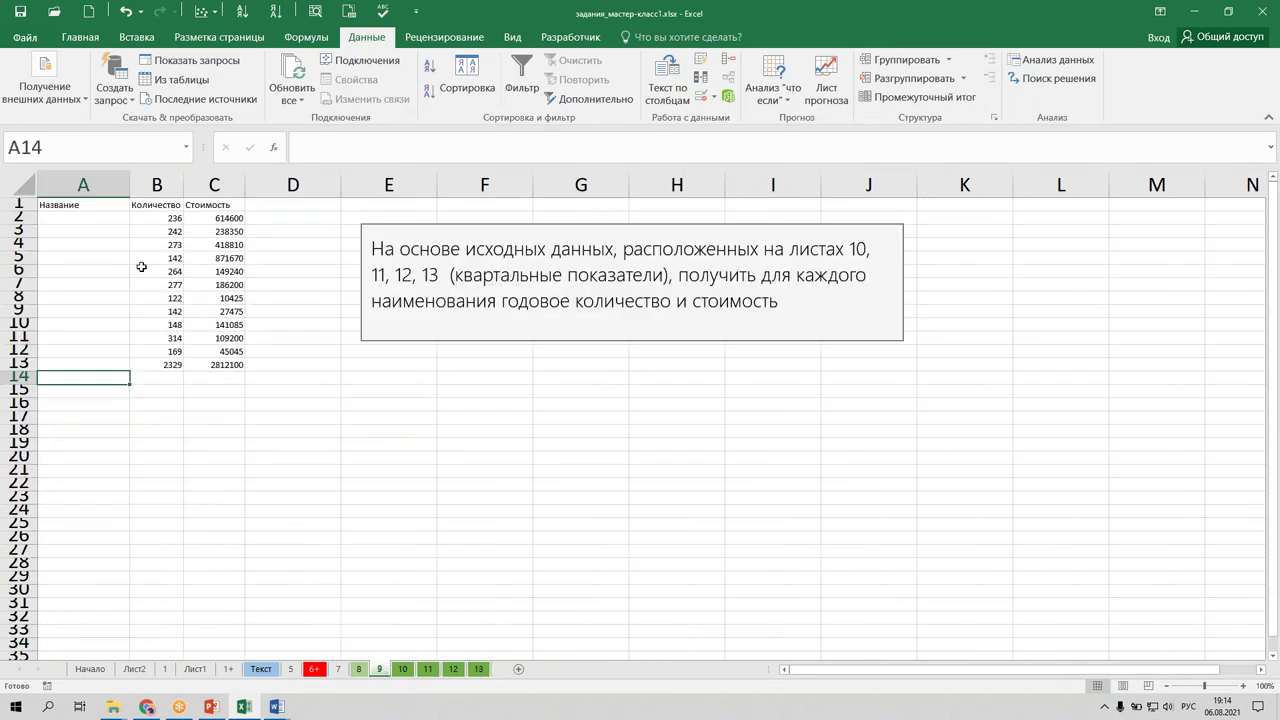
Recheck sheet 10's table, then select the consolidated area A1:C17 on sheet 9.
click(95, 232)
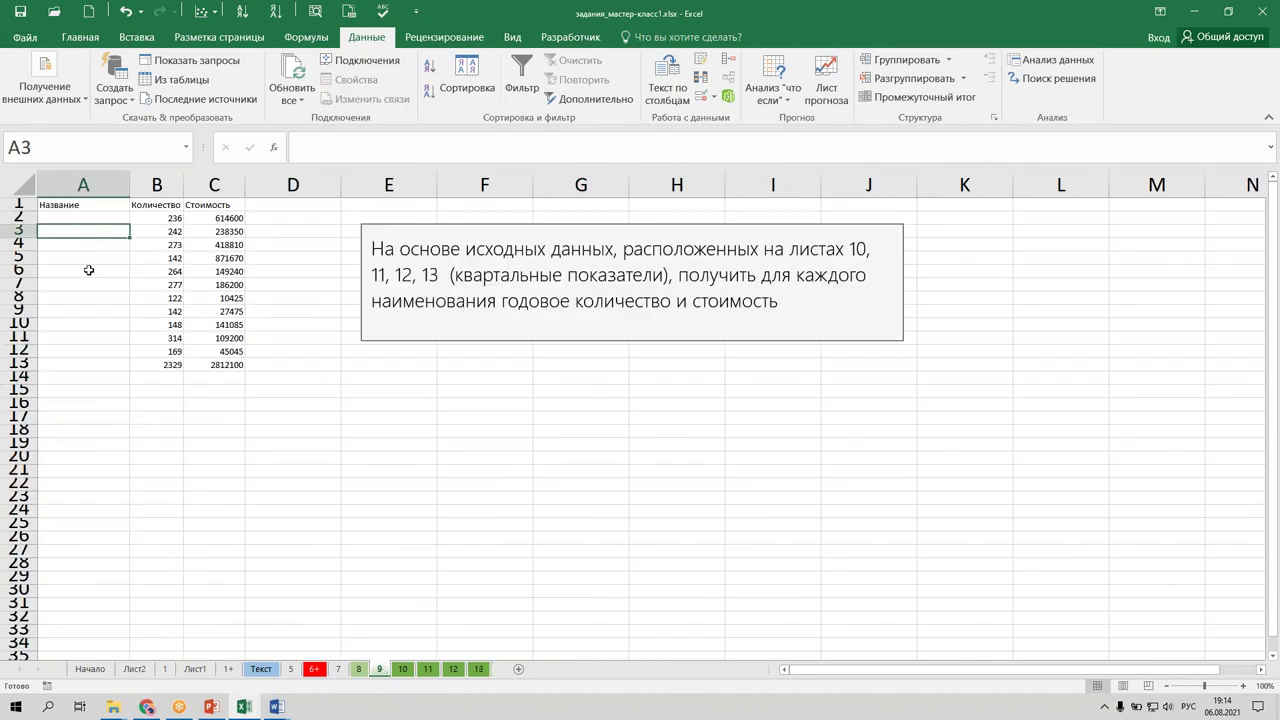
click(403, 669)
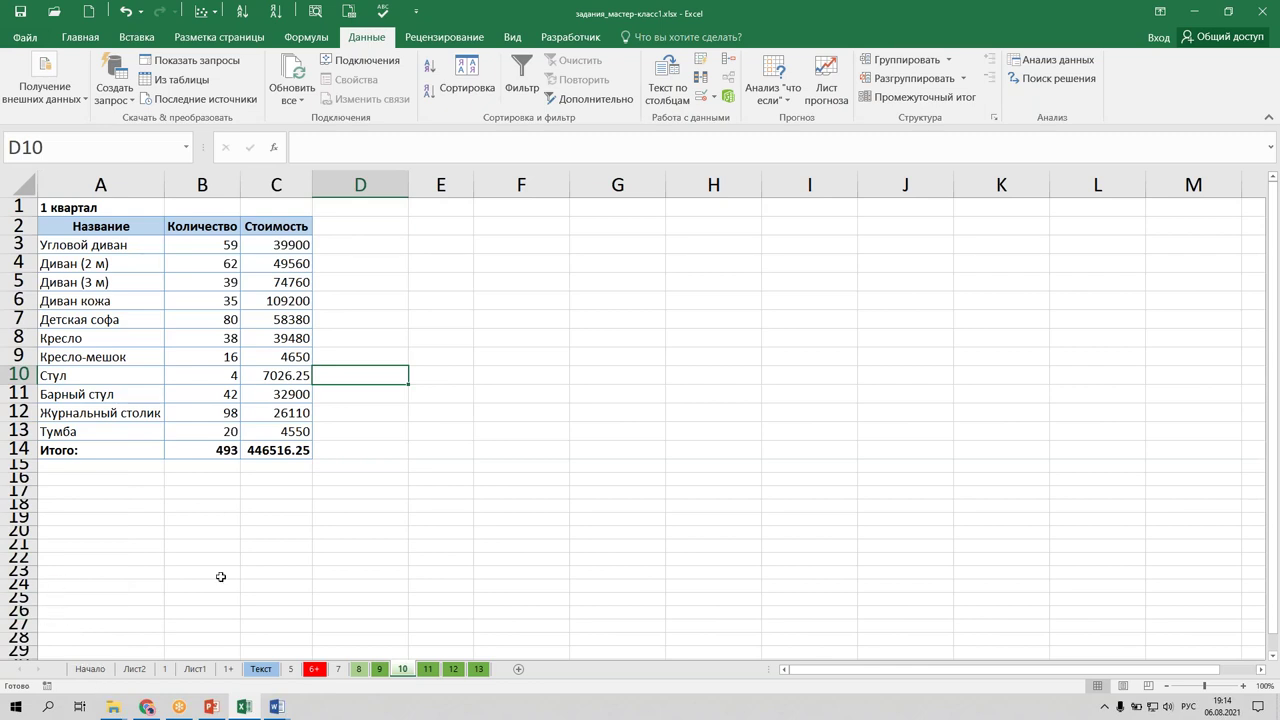
click(381, 669)
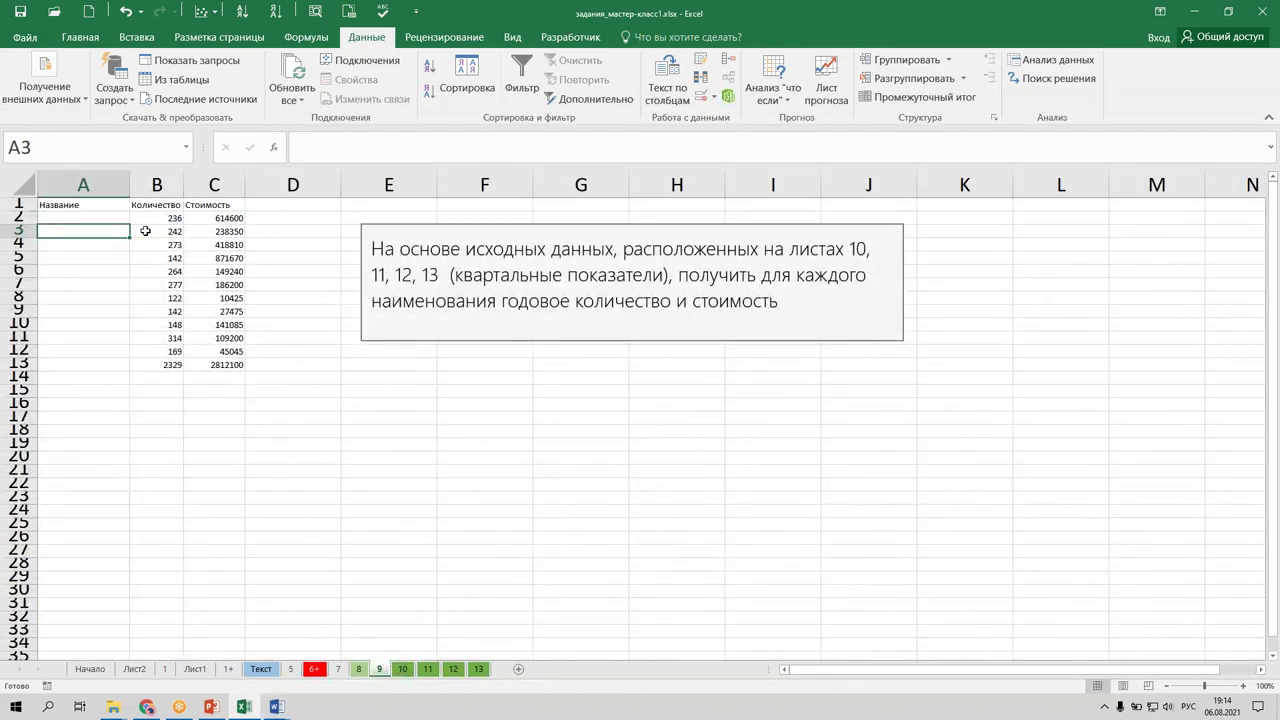
drag(72, 204, 230, 416)
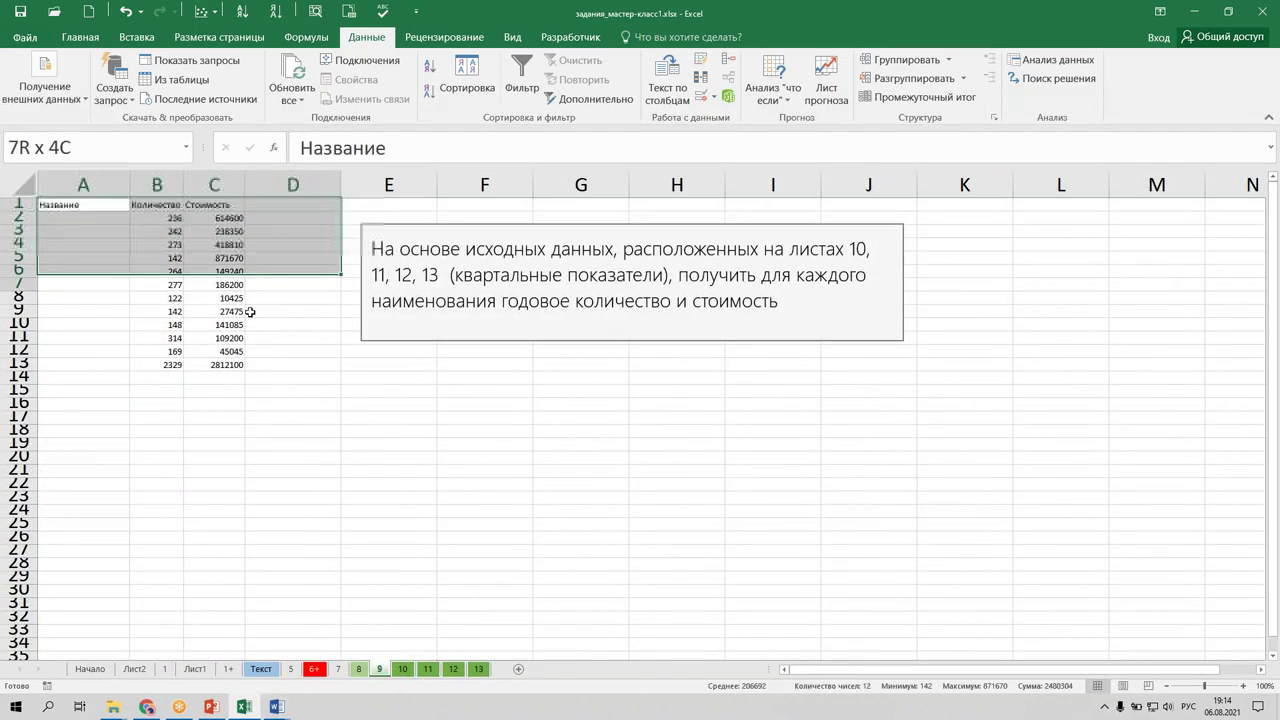
Select the whole of sheet 9 and apply Clear All to remove contents and formatting.
right_click(157, 240)
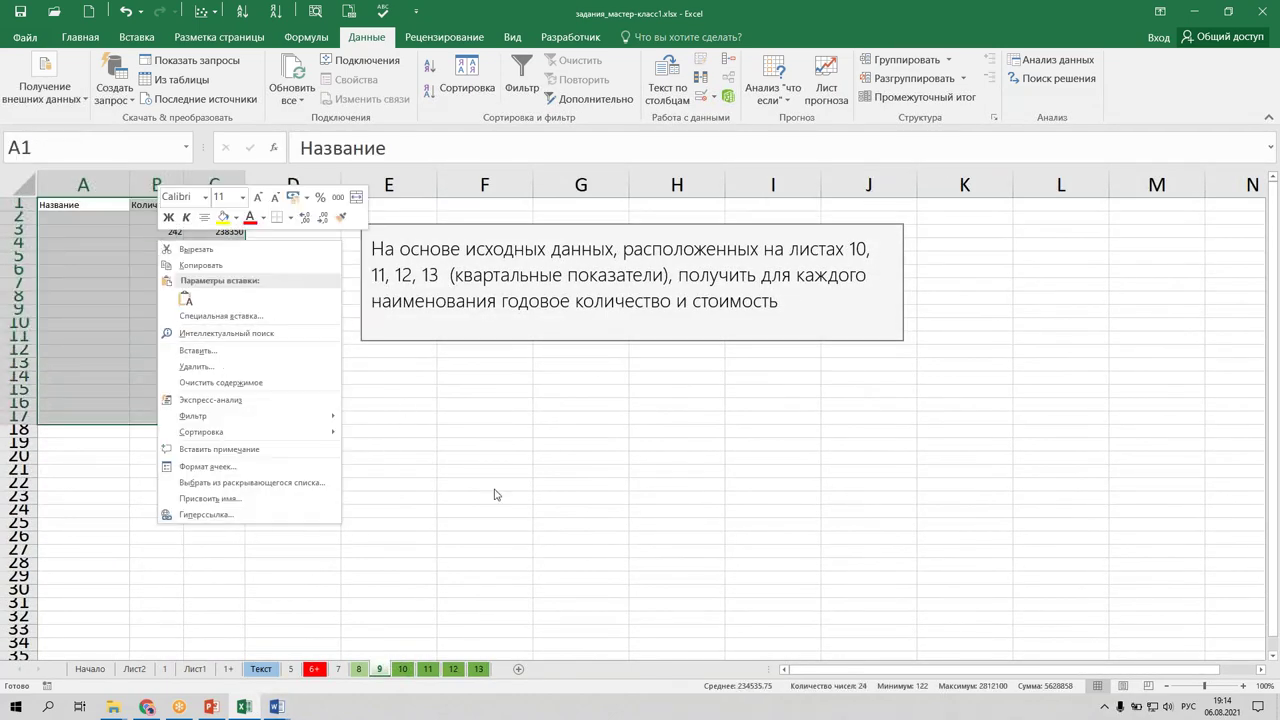
key(Escape)
click(20, 186)
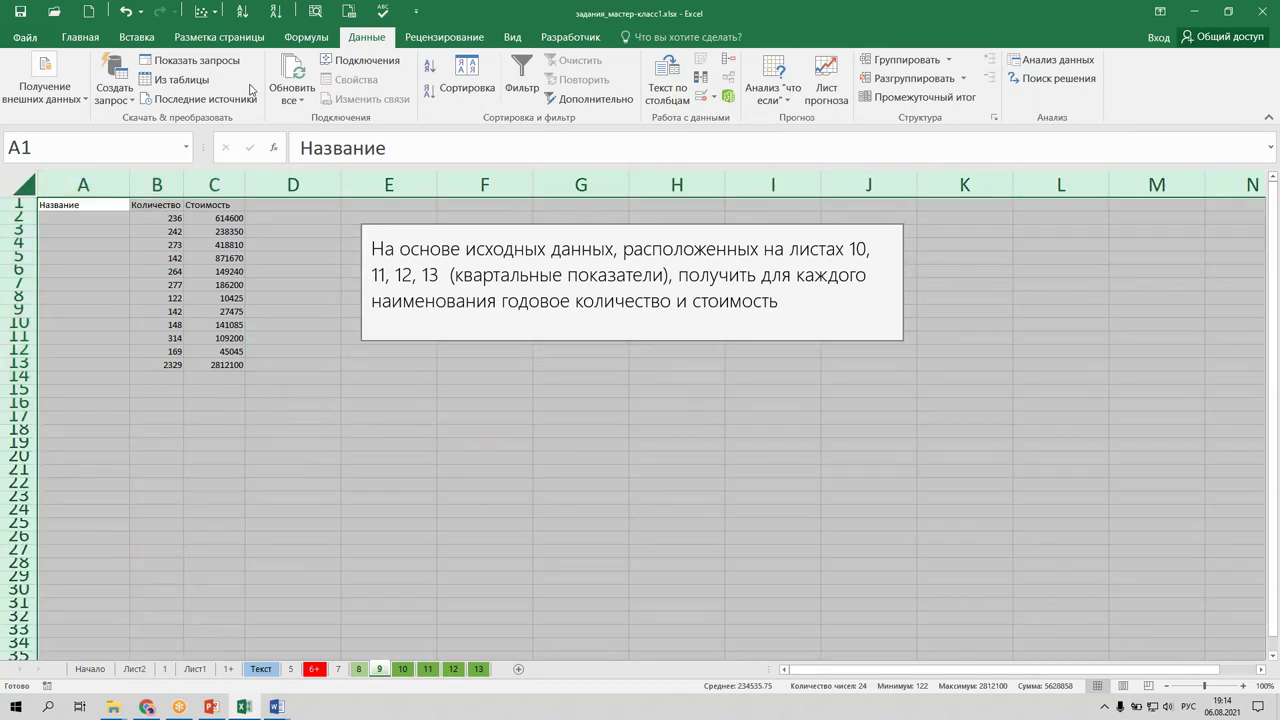
click(80, 37)
click(1160, 105)
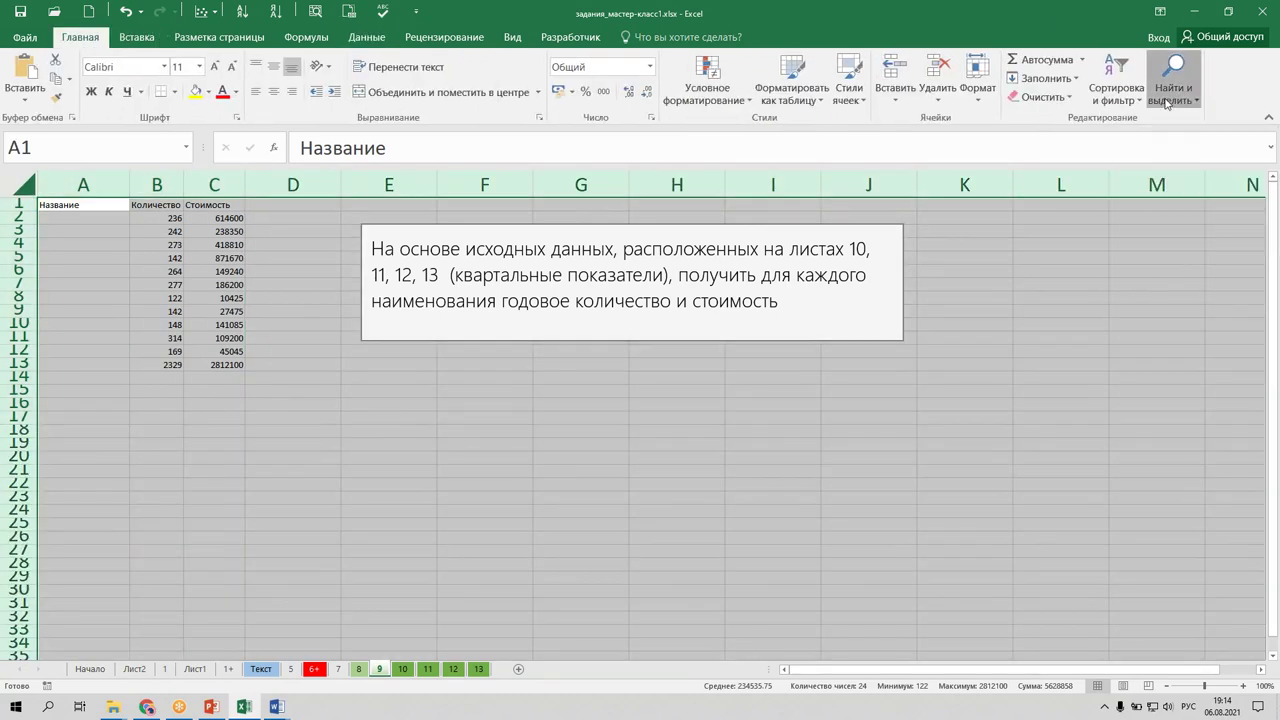
click(1036, 97)
click(1045, 121)
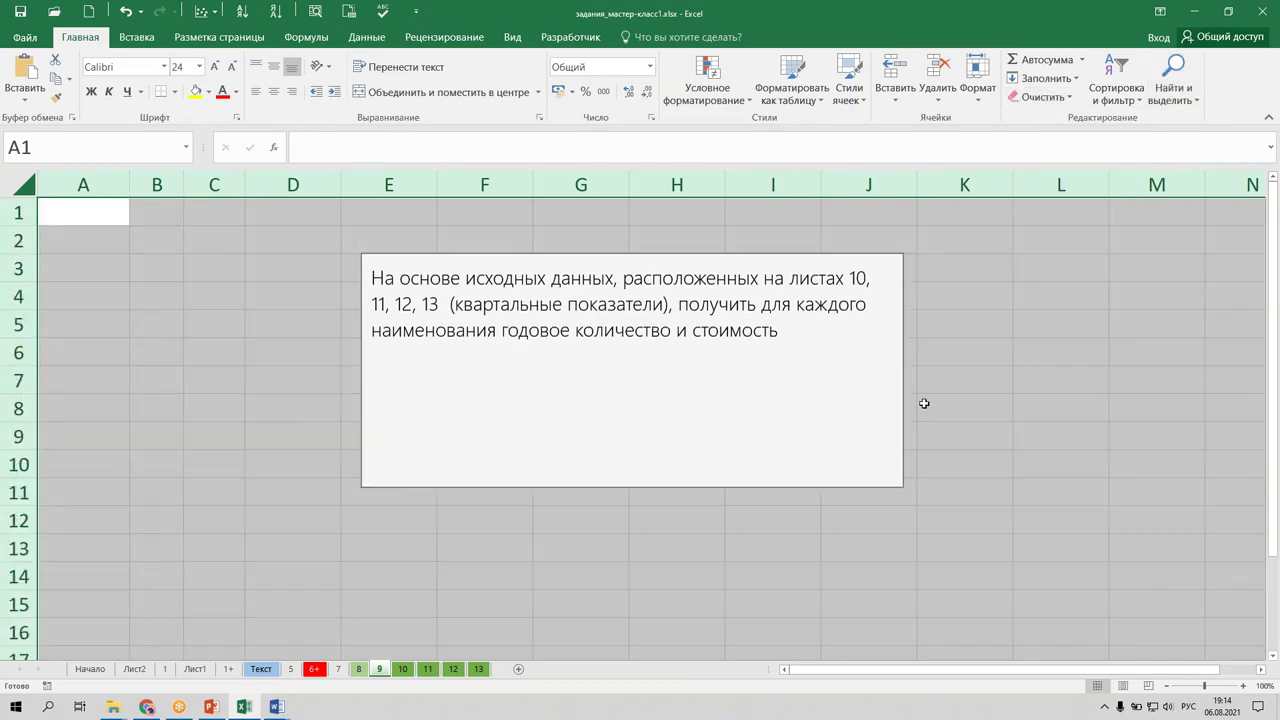
click(924, 403)
Review quarter sheets 10–13, then return to sheet 9 and select A1 as the output start.
click(403, 670)
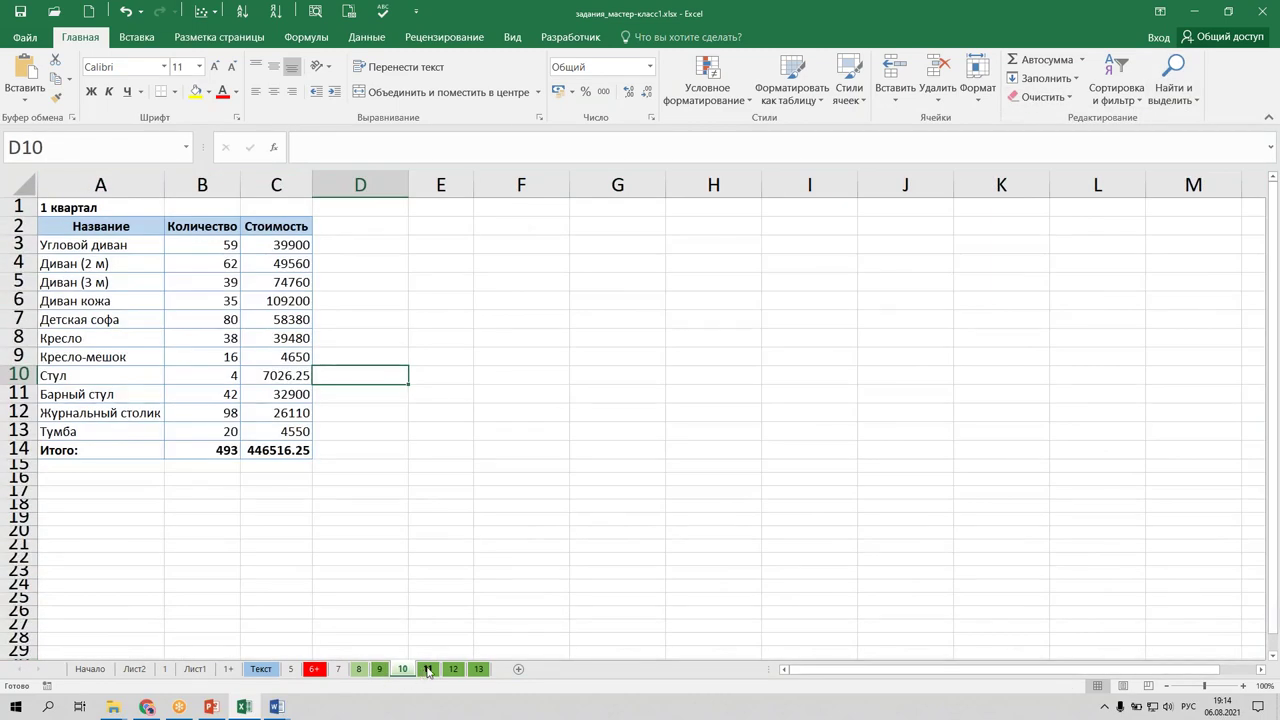
click(427, 670)
click(453, 670)
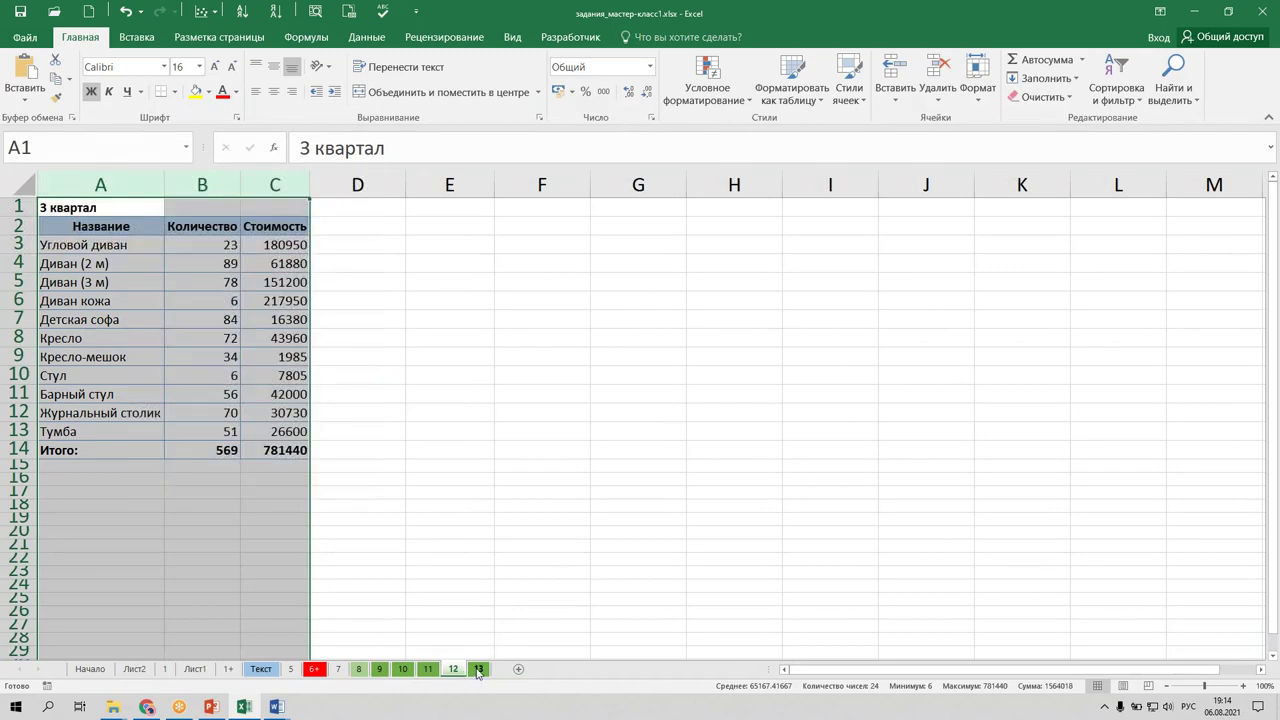
click(478, 670)
click(379, 670)
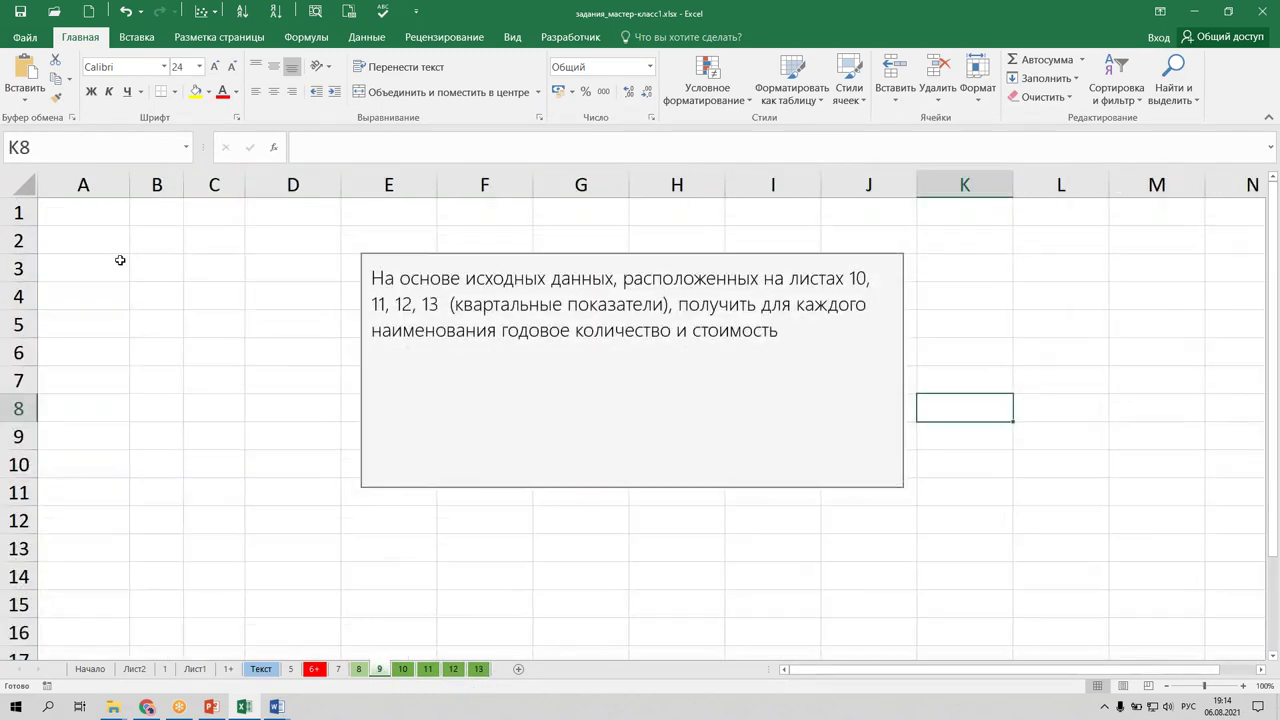
click(66, 217)
click(443, 37)
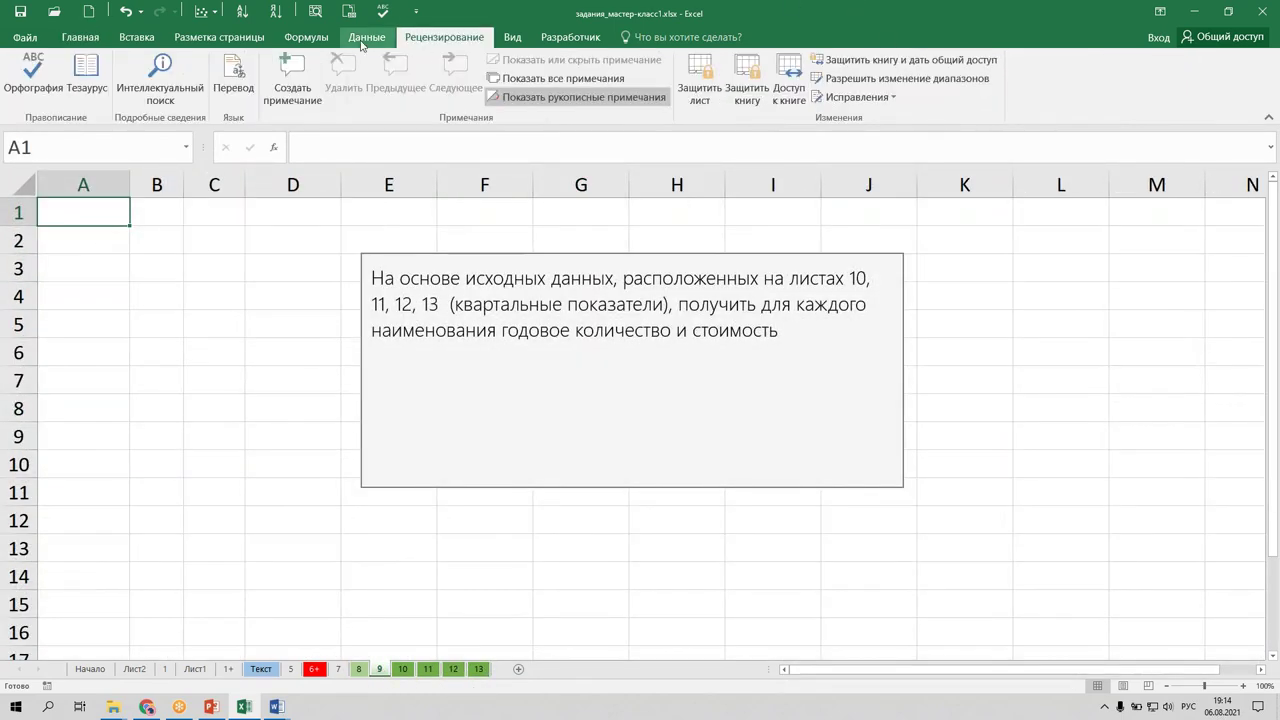
Rerun Consolidate with the Left column label option added so item names appear in column A.
click(367, 38)
click(728, 61)
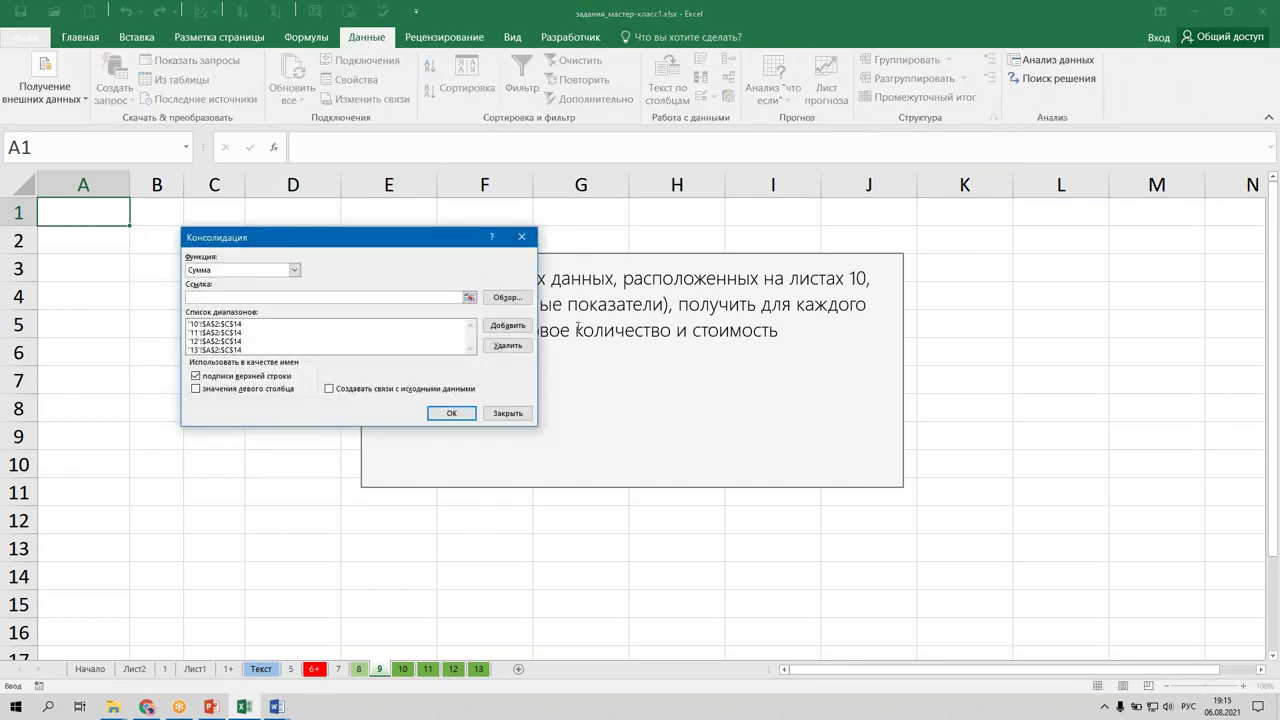
click(211, 390)
click(452, 413)
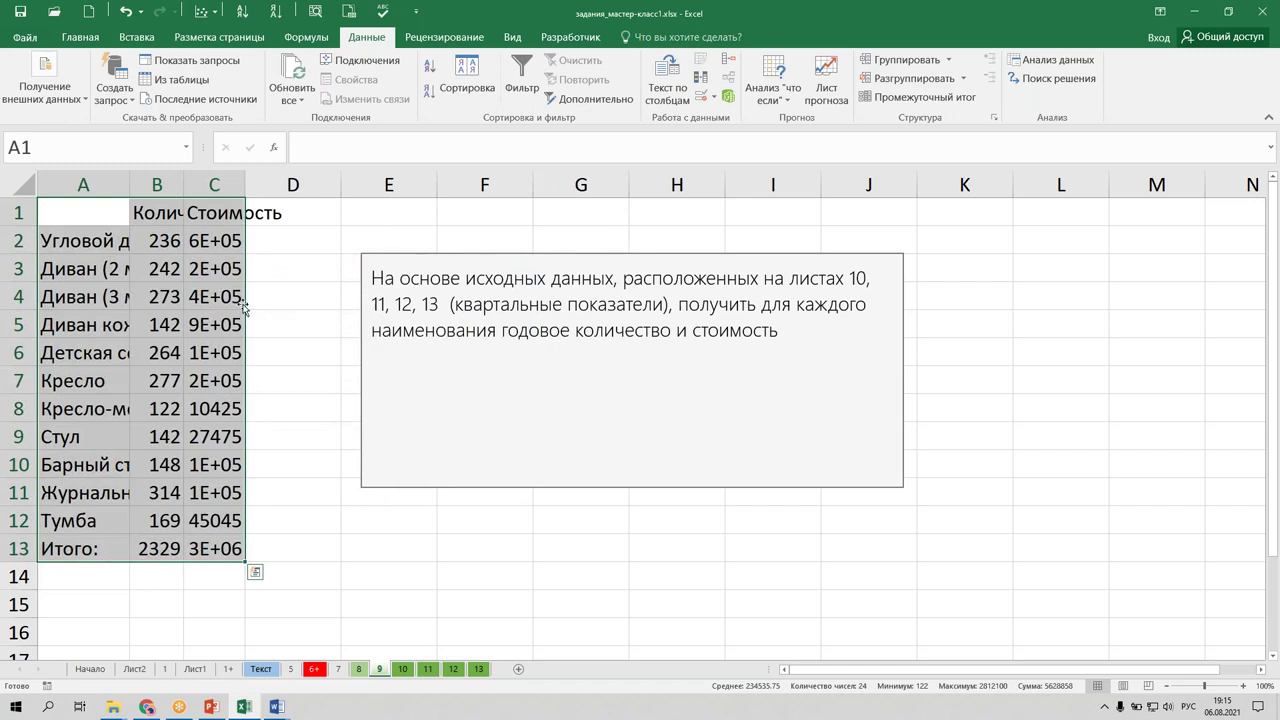
drag(245, 185, 351, 185)
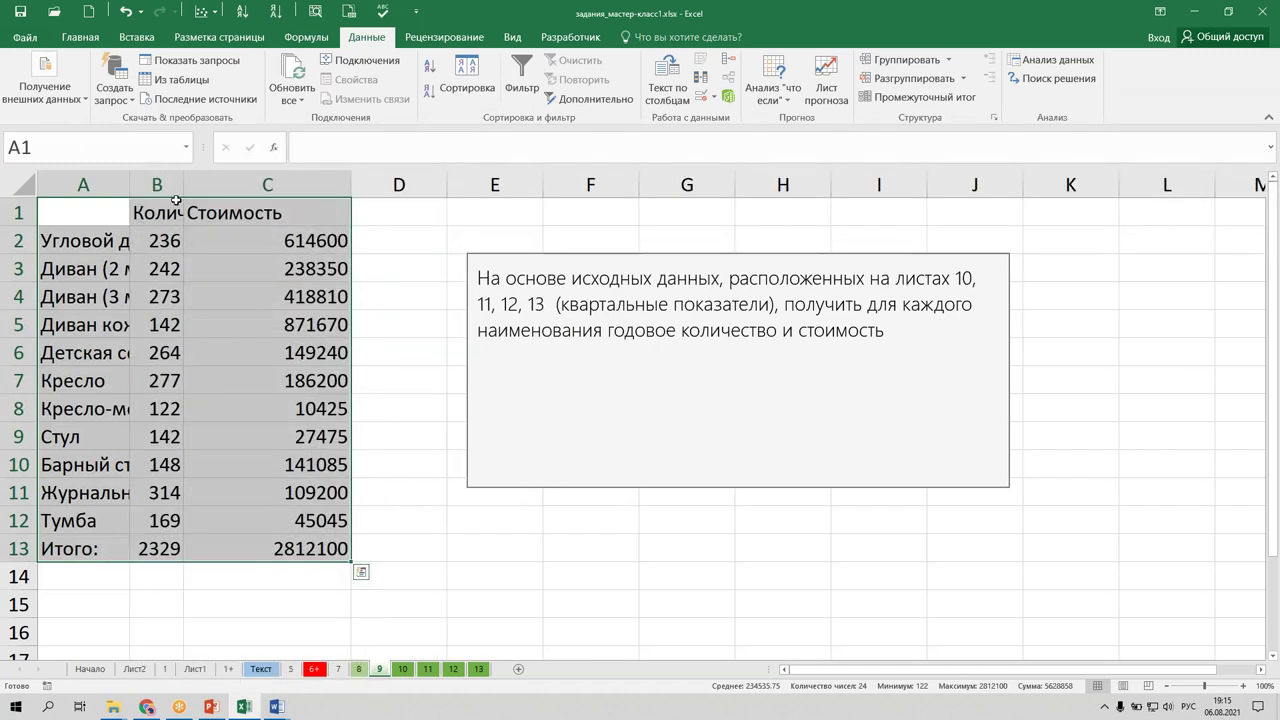
drag(183, 185, 254, 185)
drag(138, 183, 196, 185)
click(552, 516)
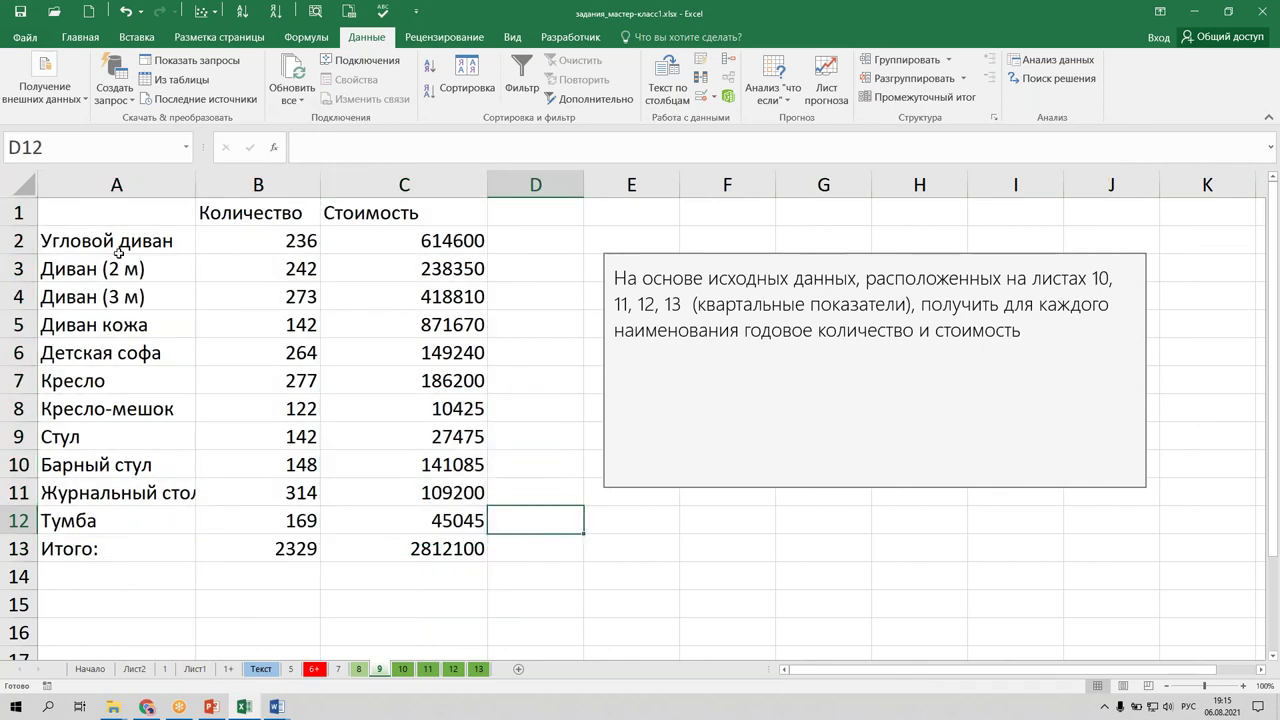
click(74, 240)
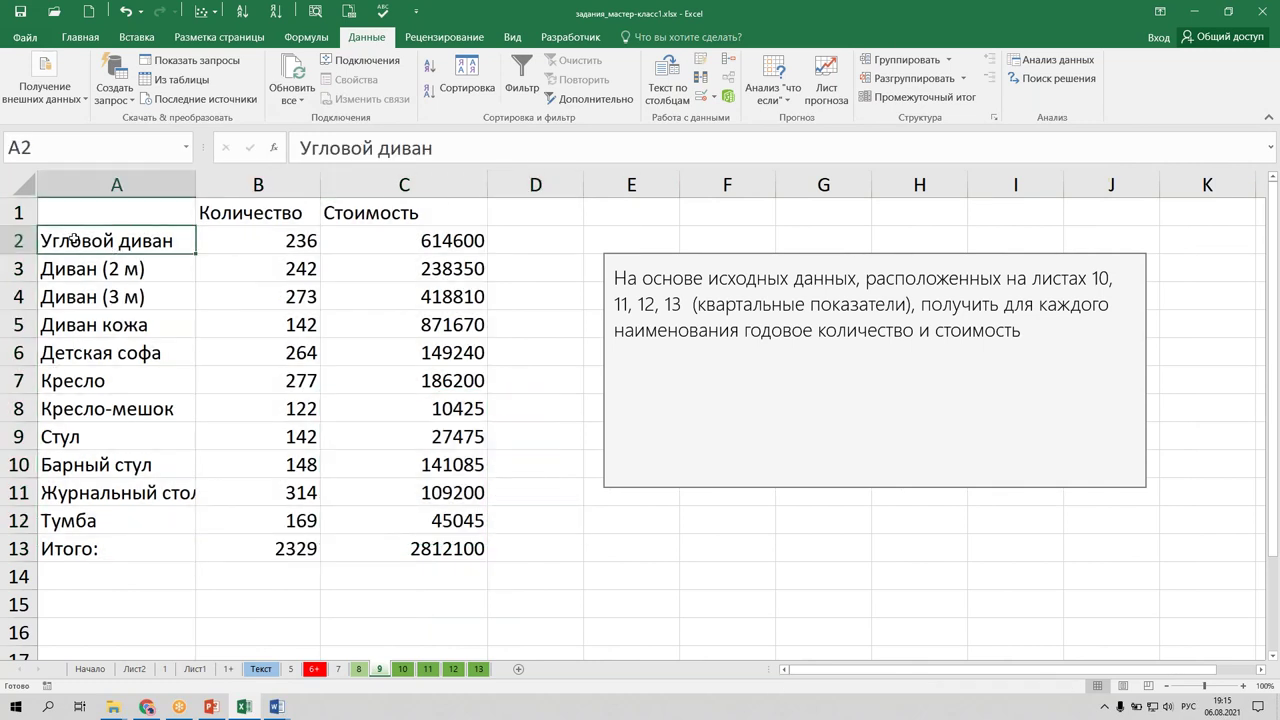
drag(285, 272, 290, 248)
click(279, 244)
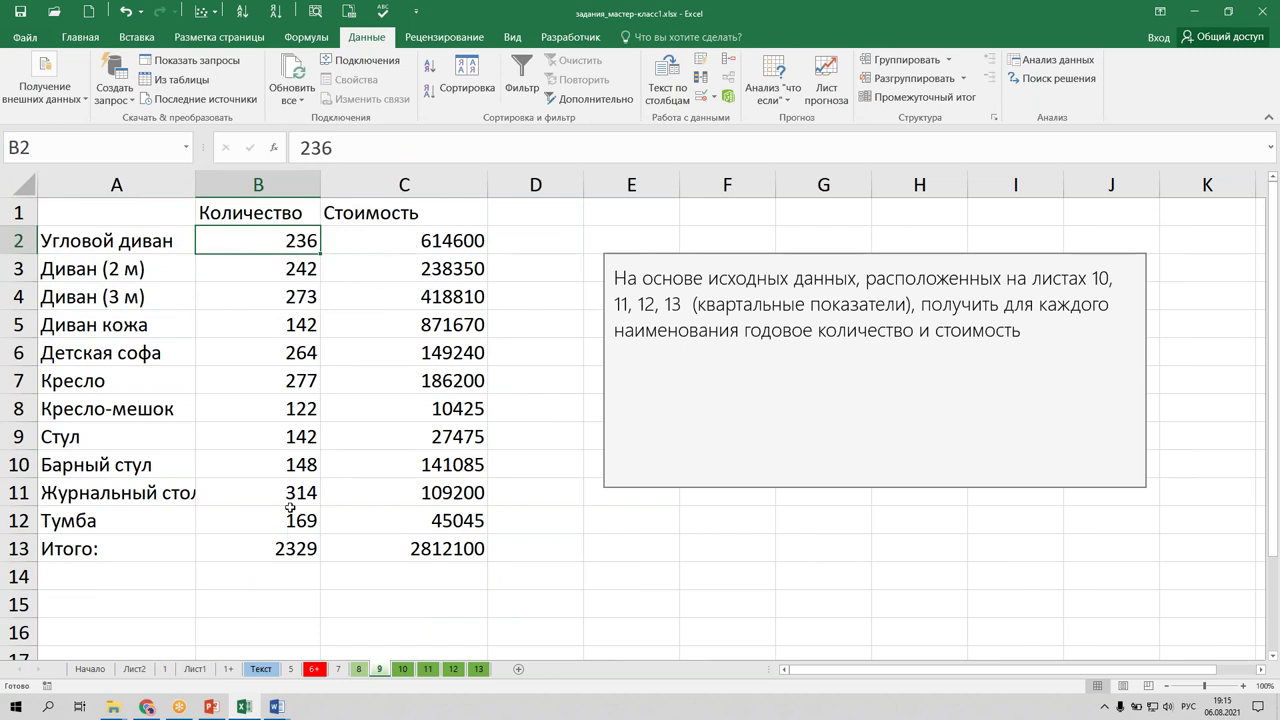
click(250, 494)
click(283, 434)
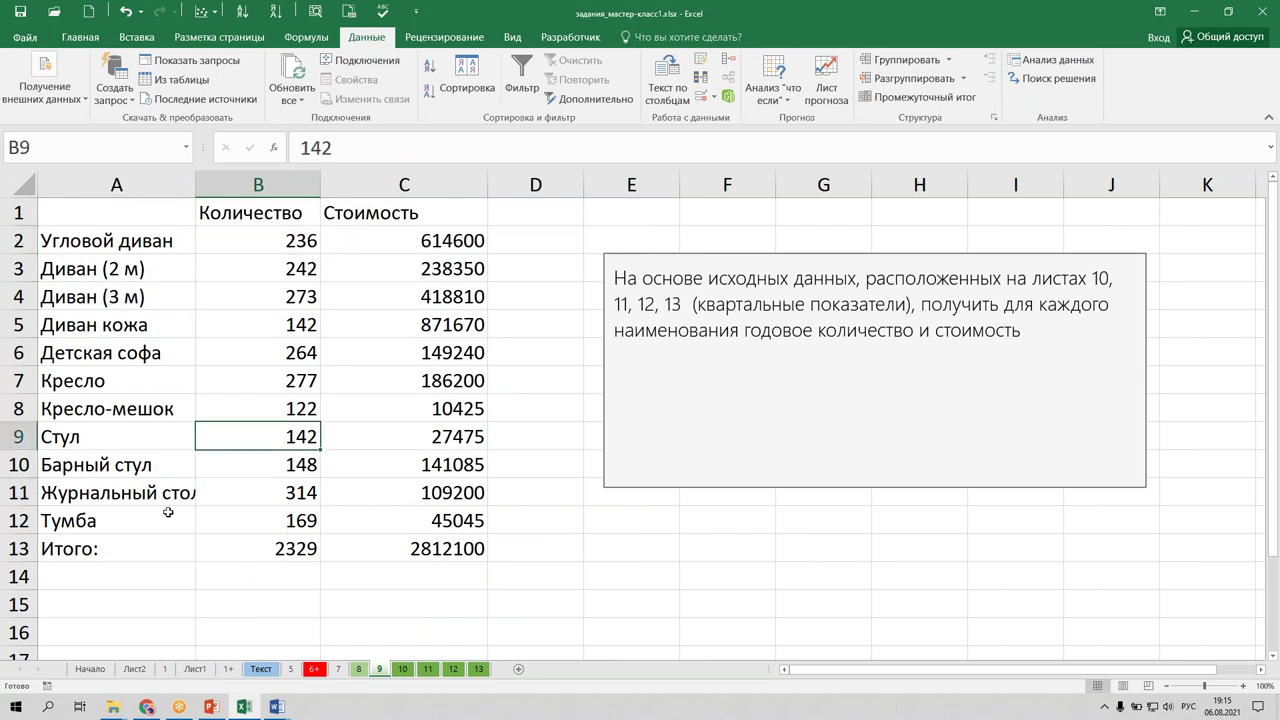
click(250, 422)
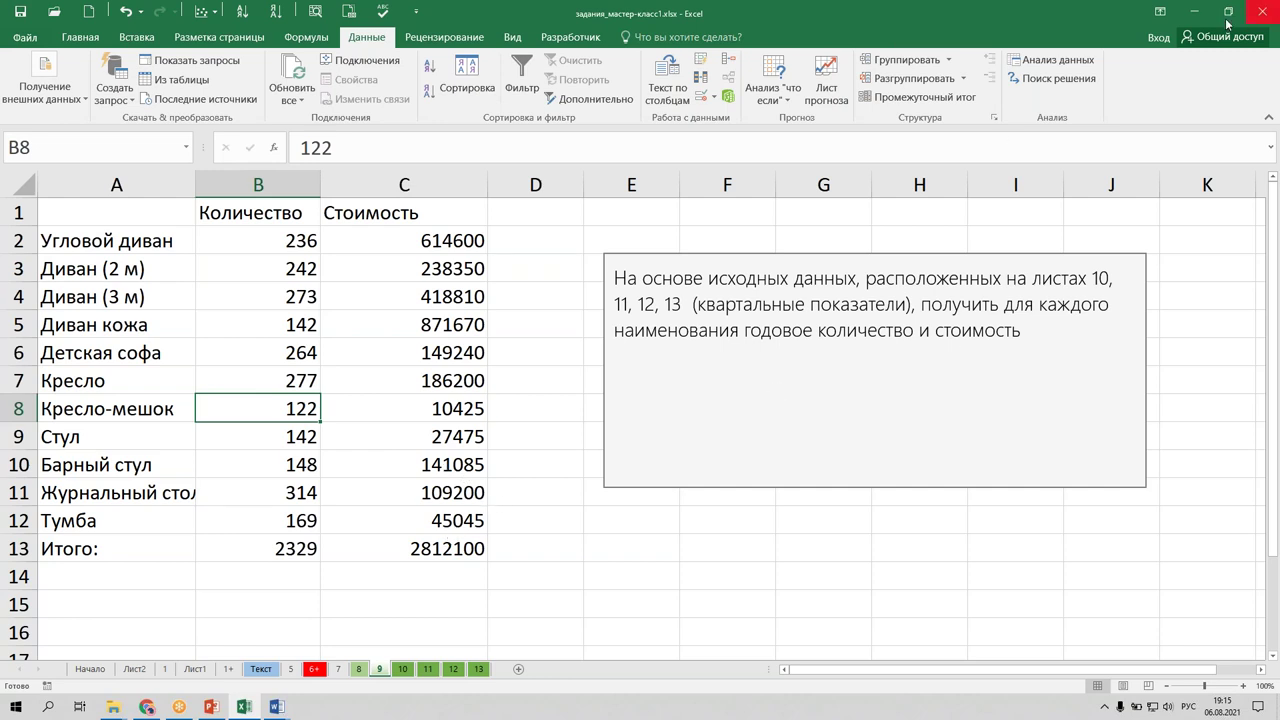
Close the workbook without saving, close the EXCEL folder, and return to the PowerPoint presentation.
click(1262, 14)
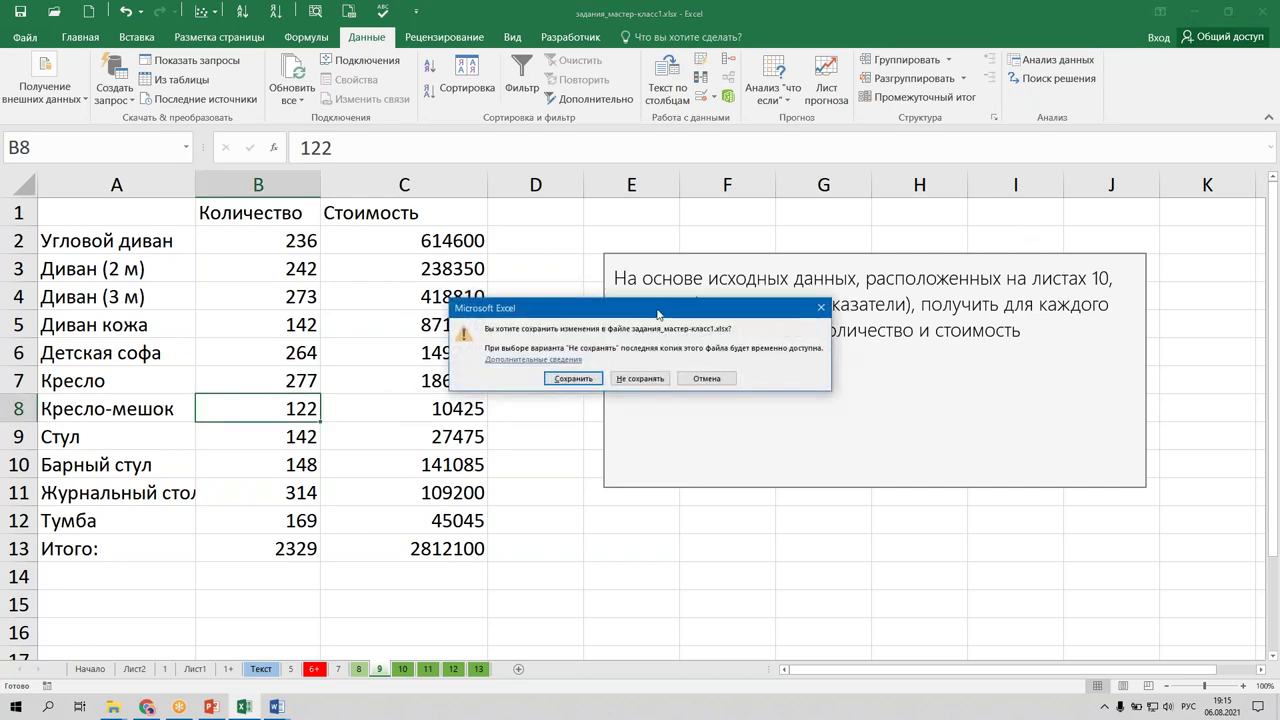
click(639, 378)
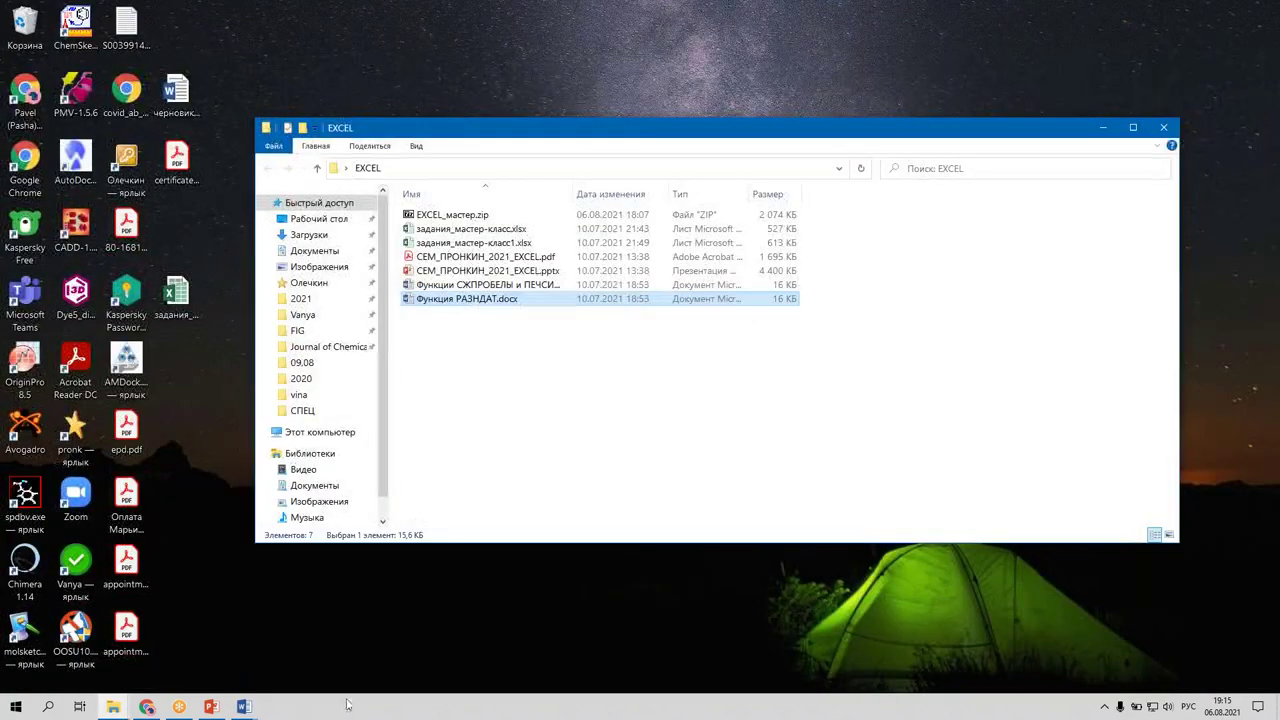
click(1162, 128)
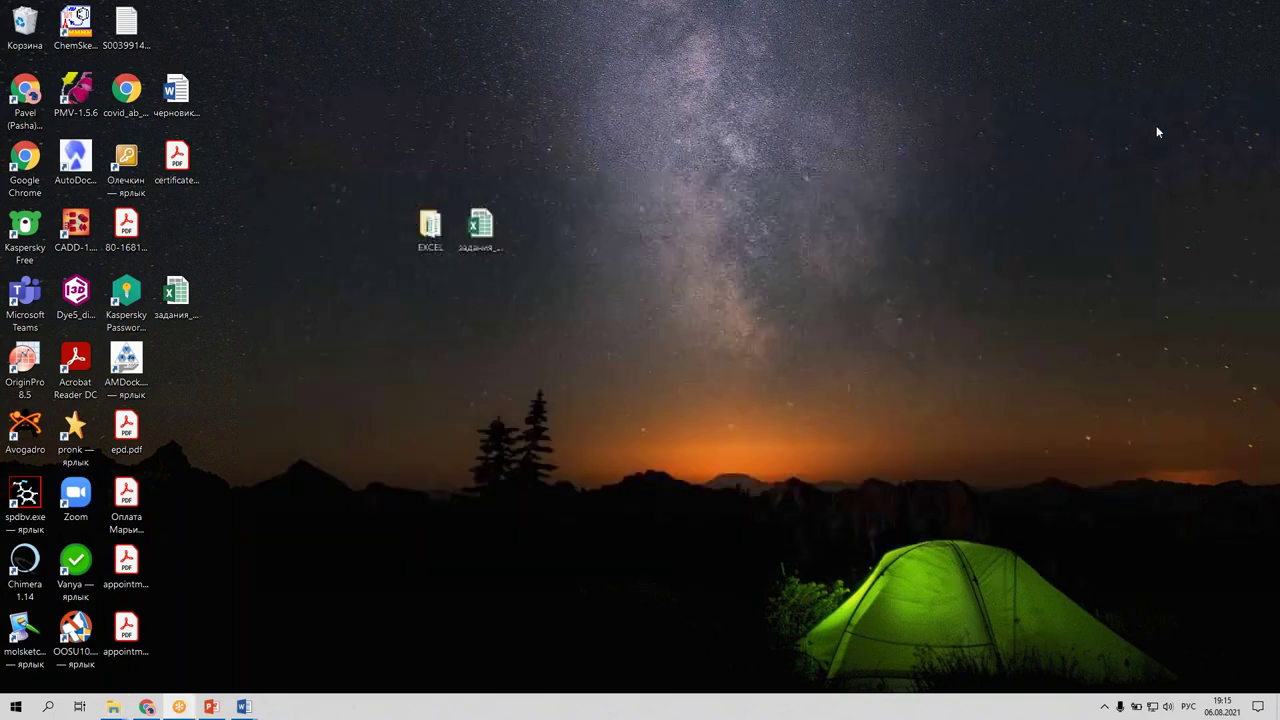
click(212, 707)
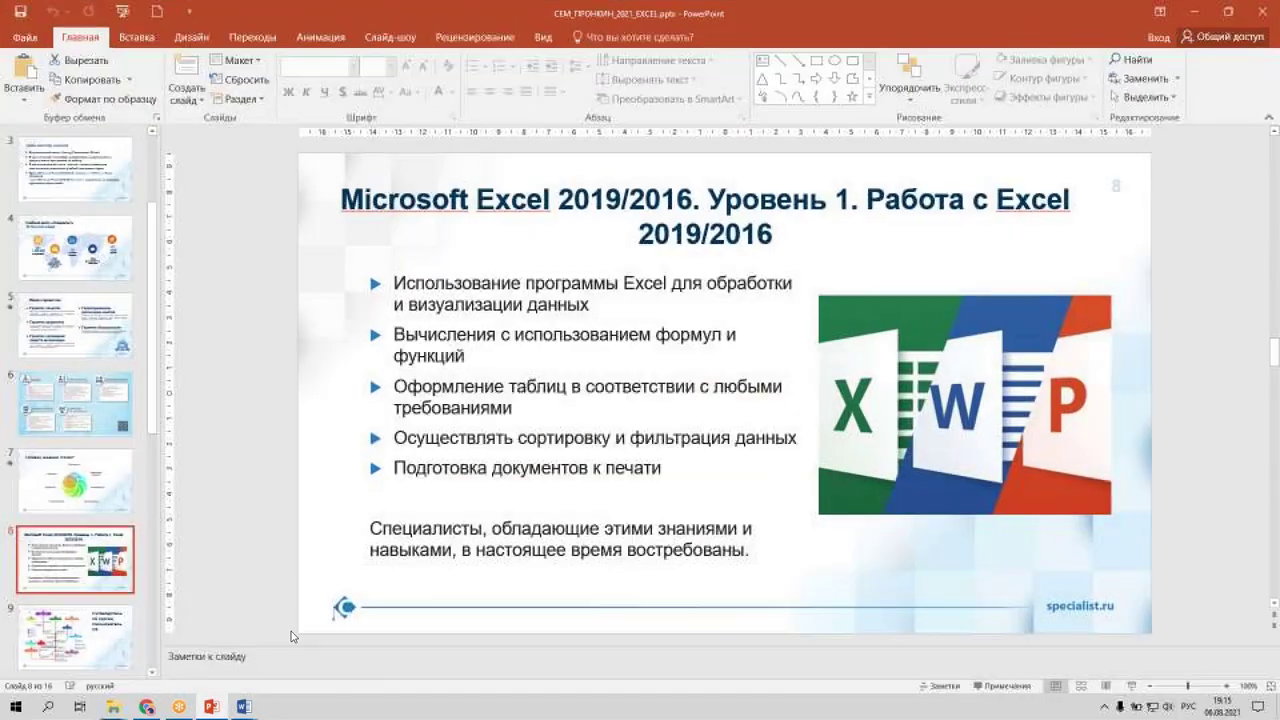
Start the slide show from slide 8 and step through slides 9 and 10, the course maps.
click(1133, 687)
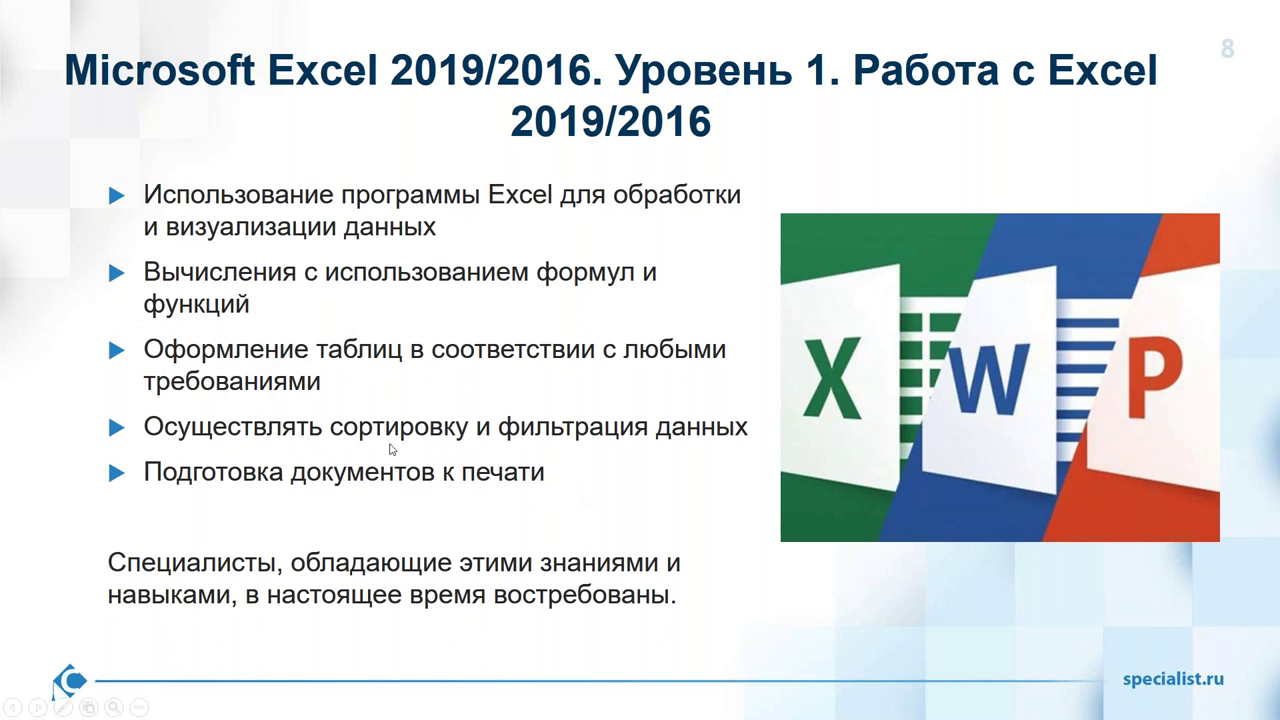
click(375, 432)
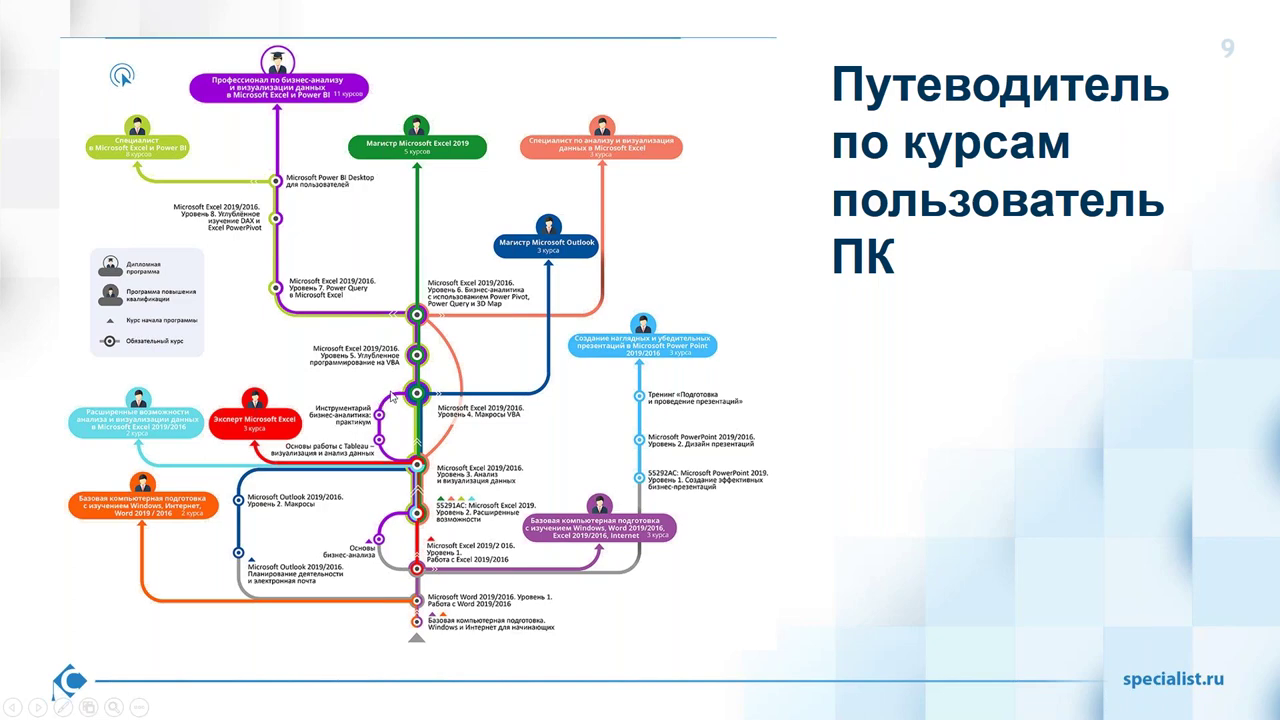
key(Left)
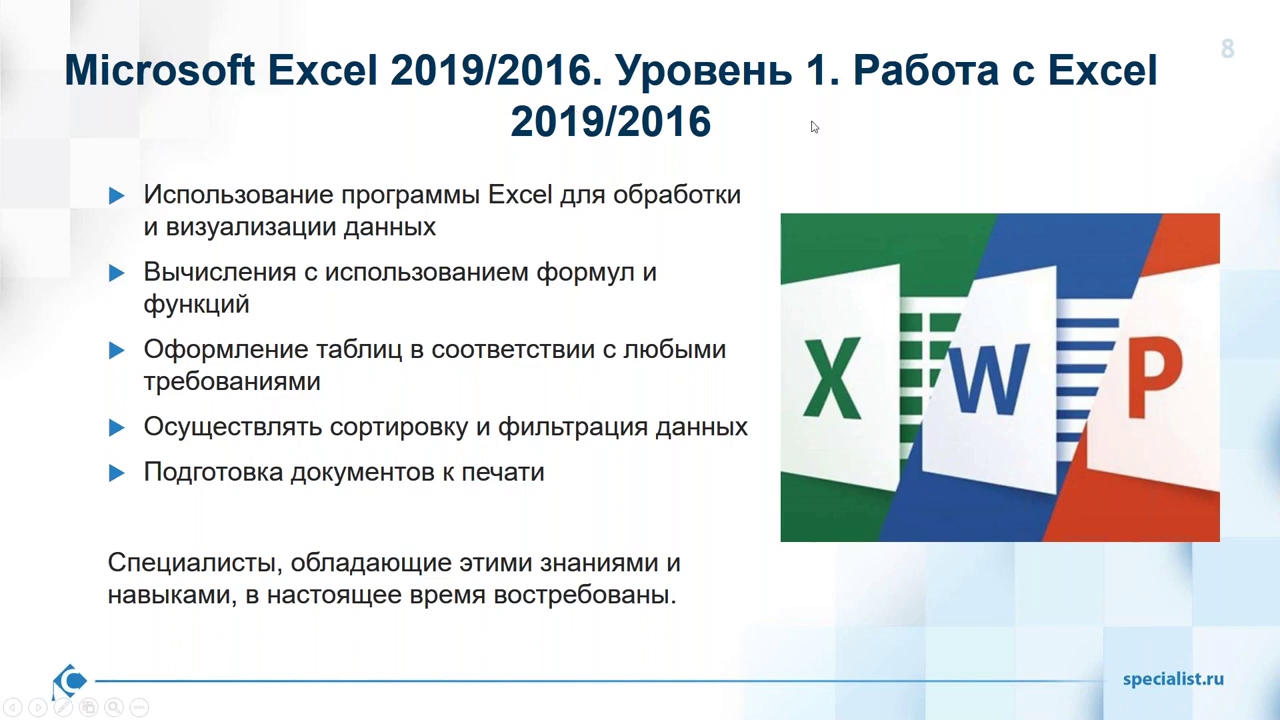
key(Right)
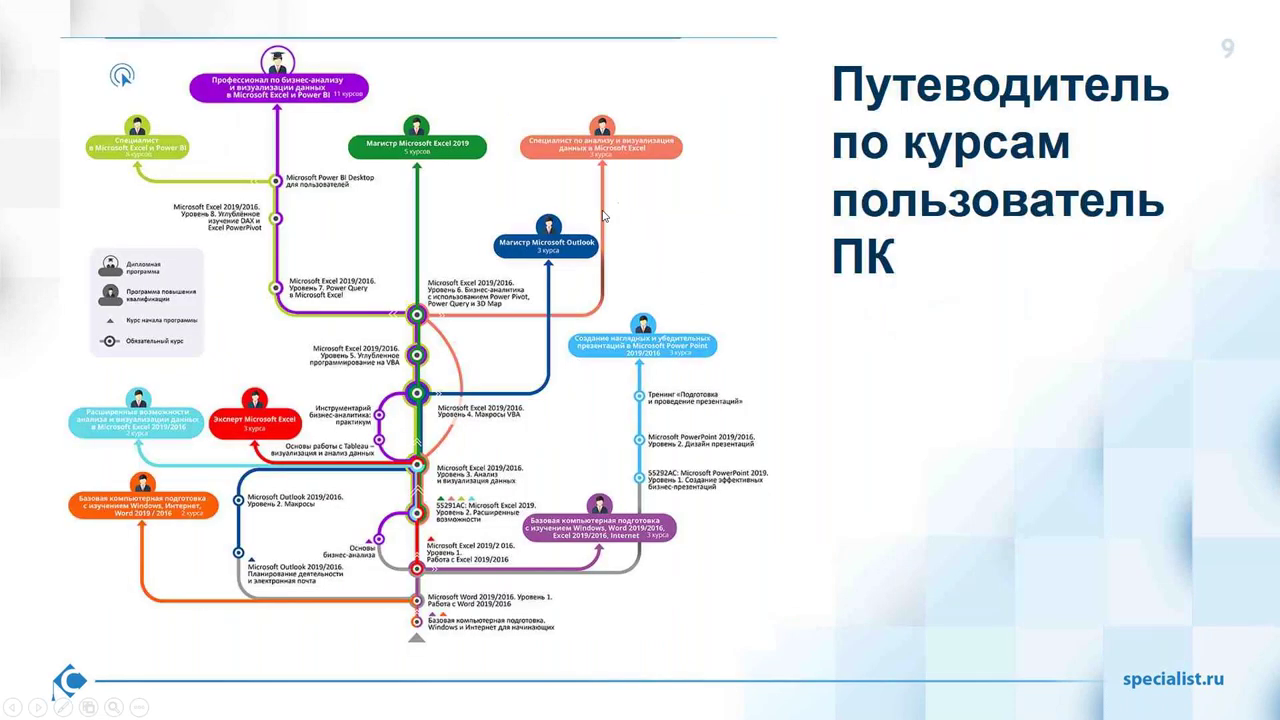
key(Right)
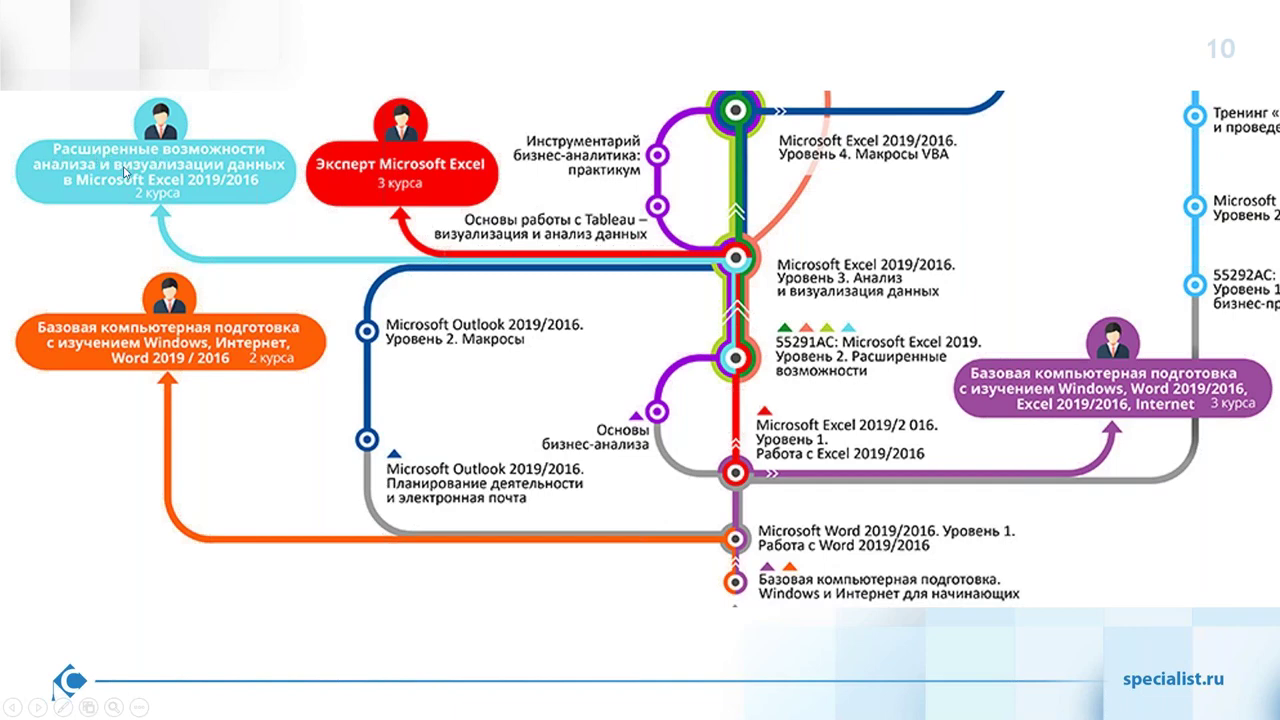
Advance to slides 11 and 12, Особенности курса, then exit the slide show.
click(256, 314)
click(256, 314)
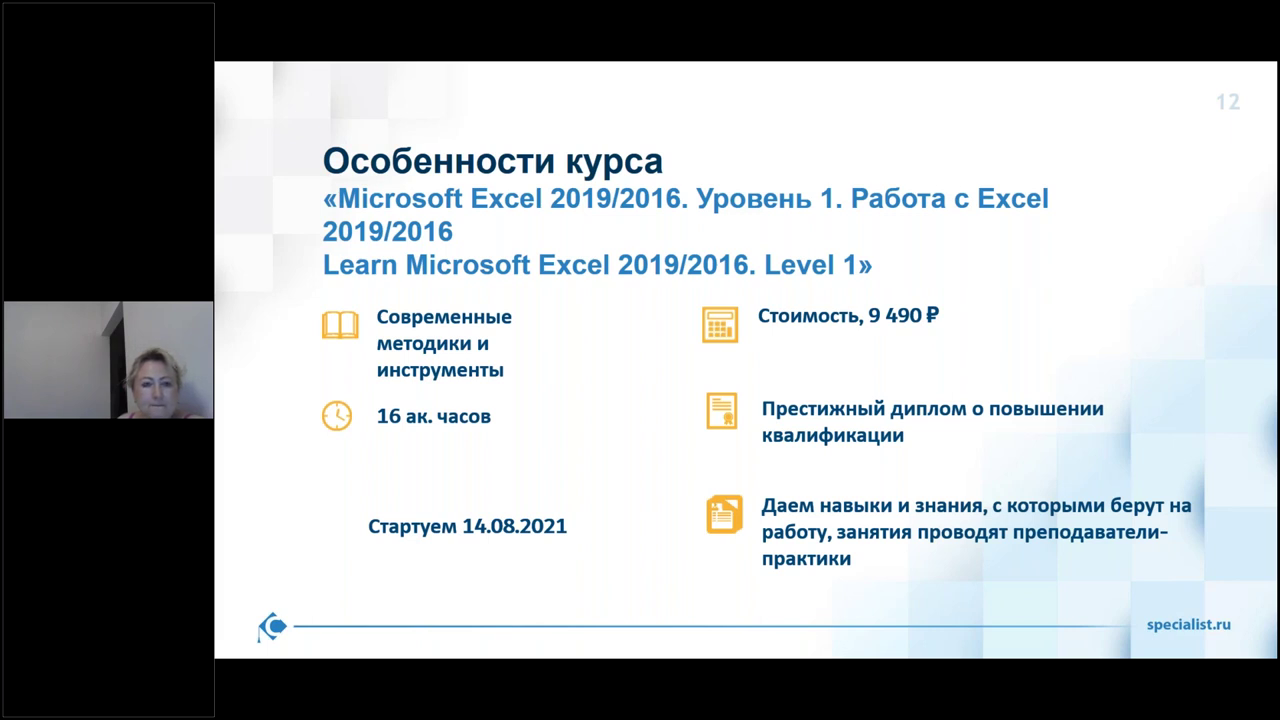
key(Escape)
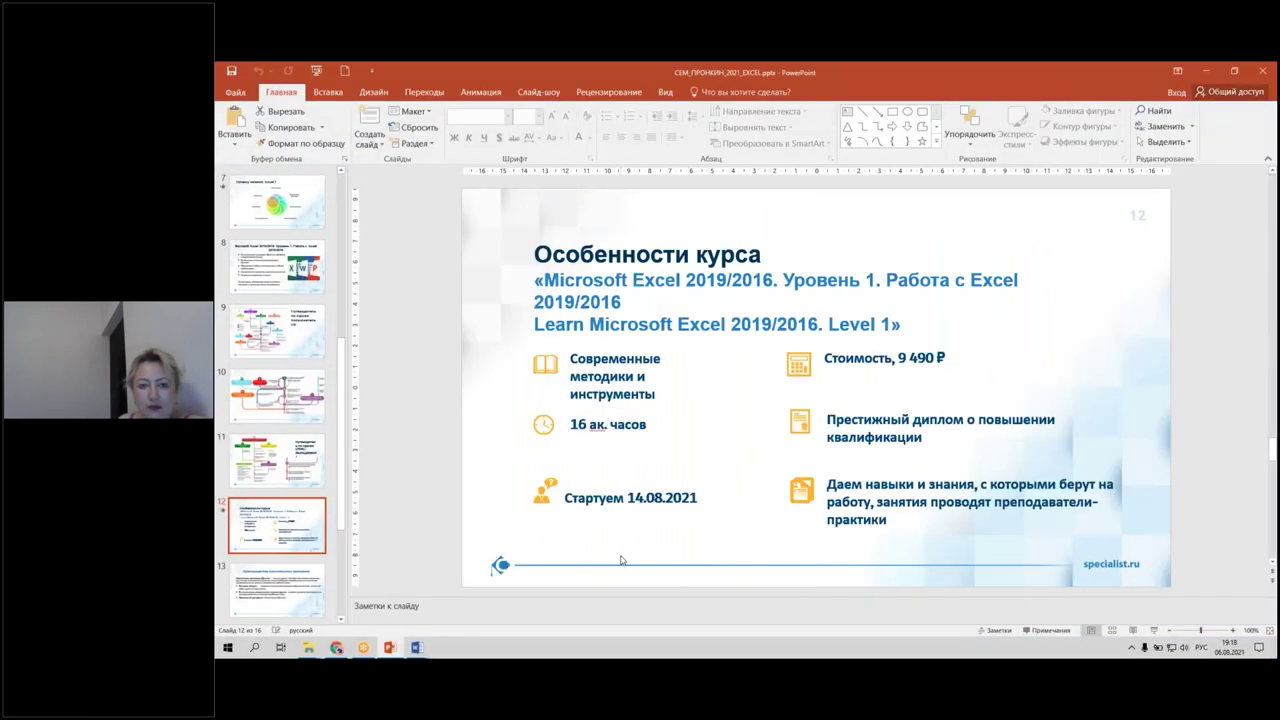
In Chrome, open the teacher services page listing groups ЭКСЕЛЬ1-В and СЕМ.
click(336, 647)
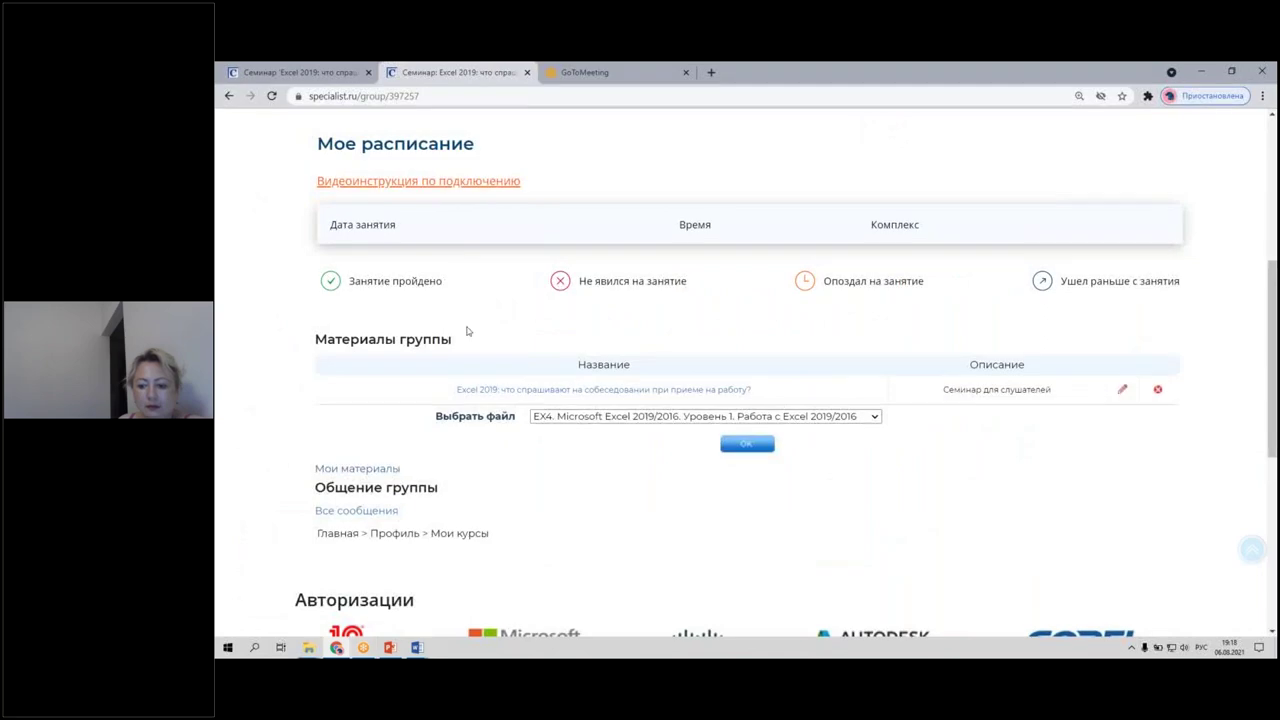
scroll(554, 217, up, 5)
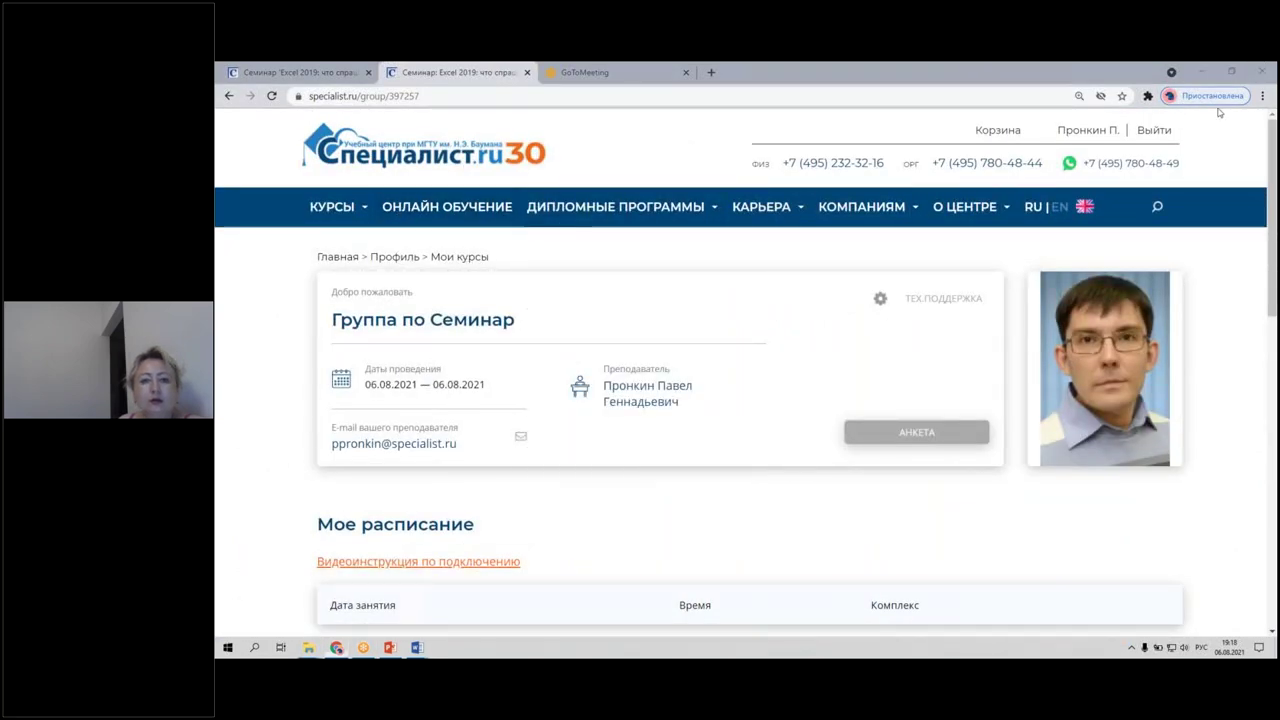
click(1084, 132)
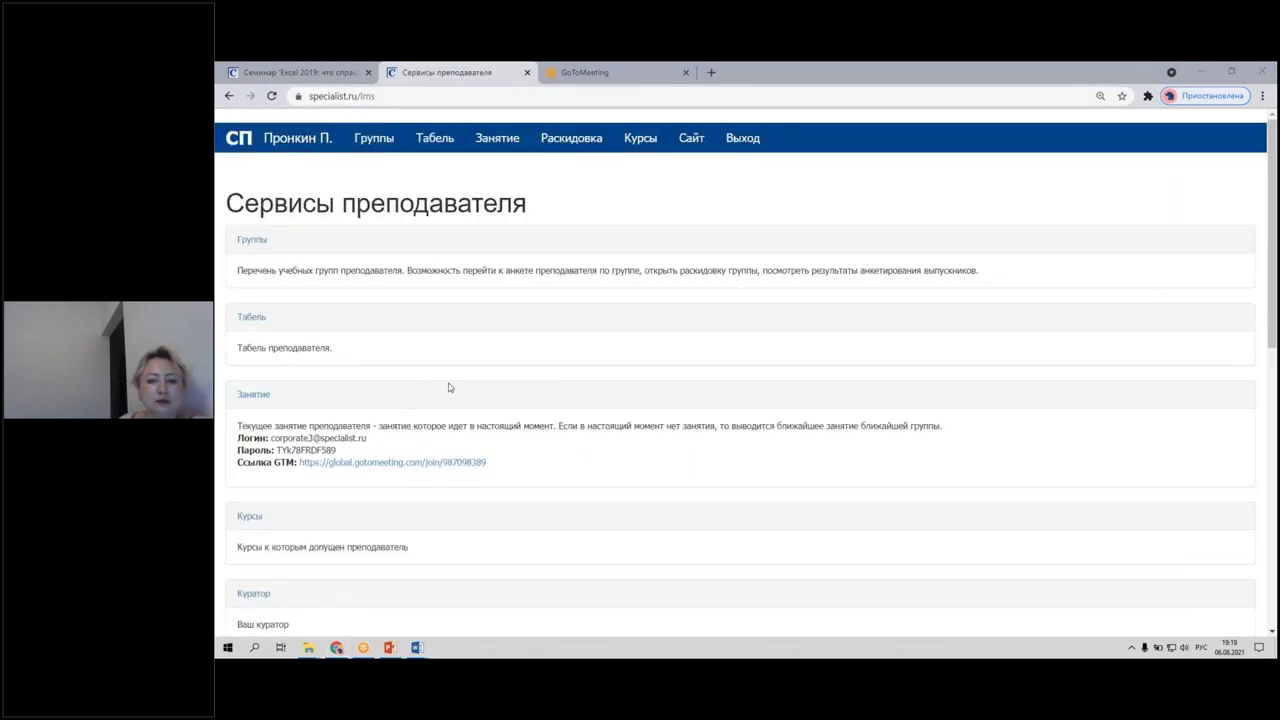
scroll(473, 270, down, 2)
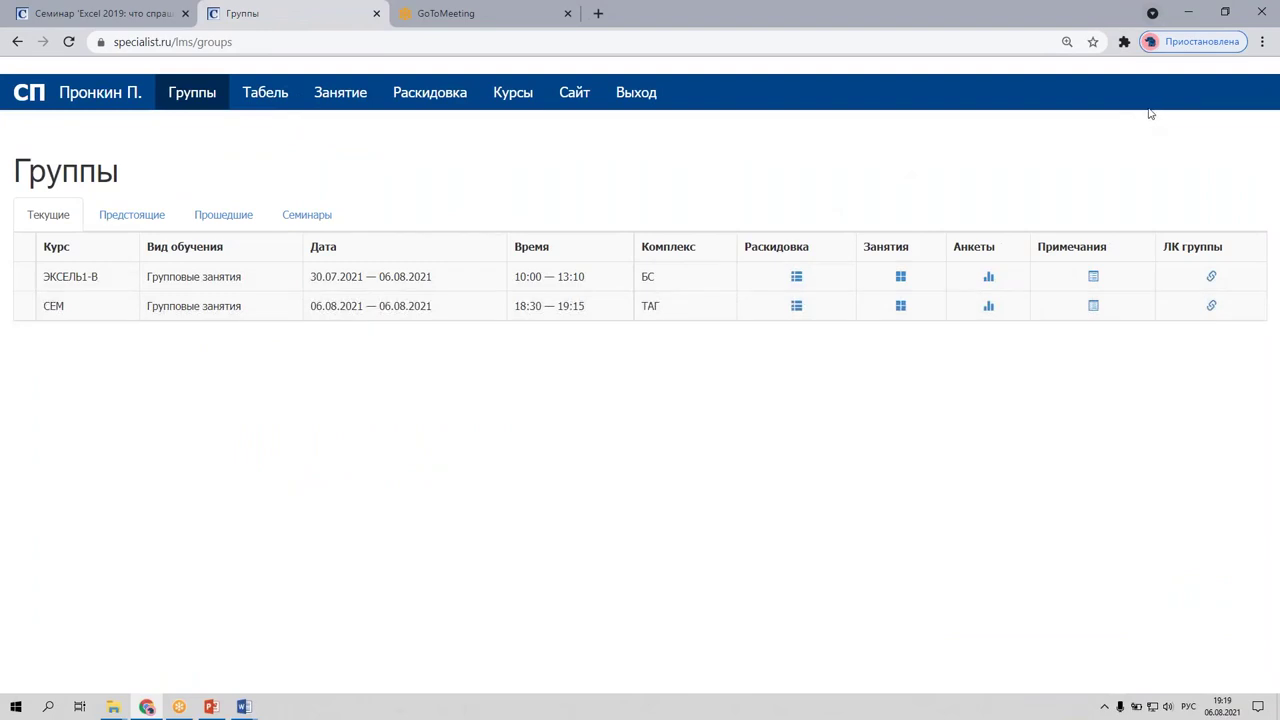
Open the first group's page, then go to the Microsoft Excel 2019|2016 test page and scroll through it.
click(1211, 277)
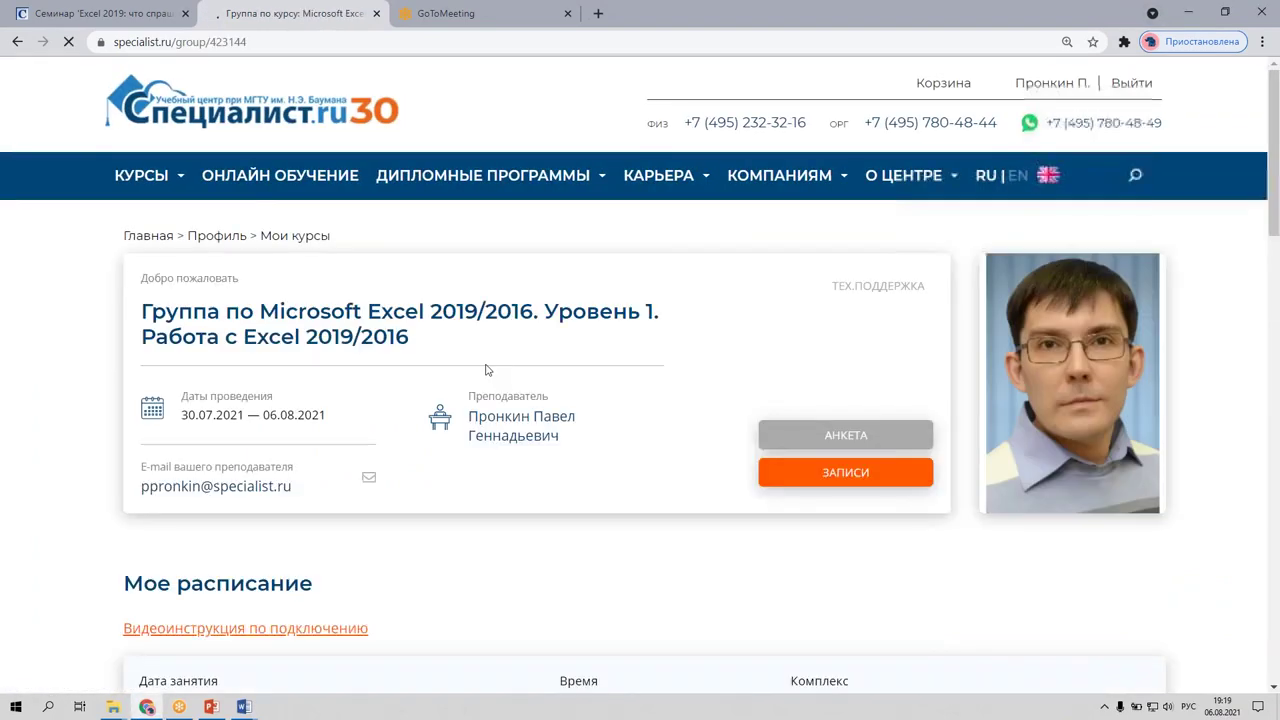
scroll(487, 371, down, 1)
scroll(484, 369, down, 3)
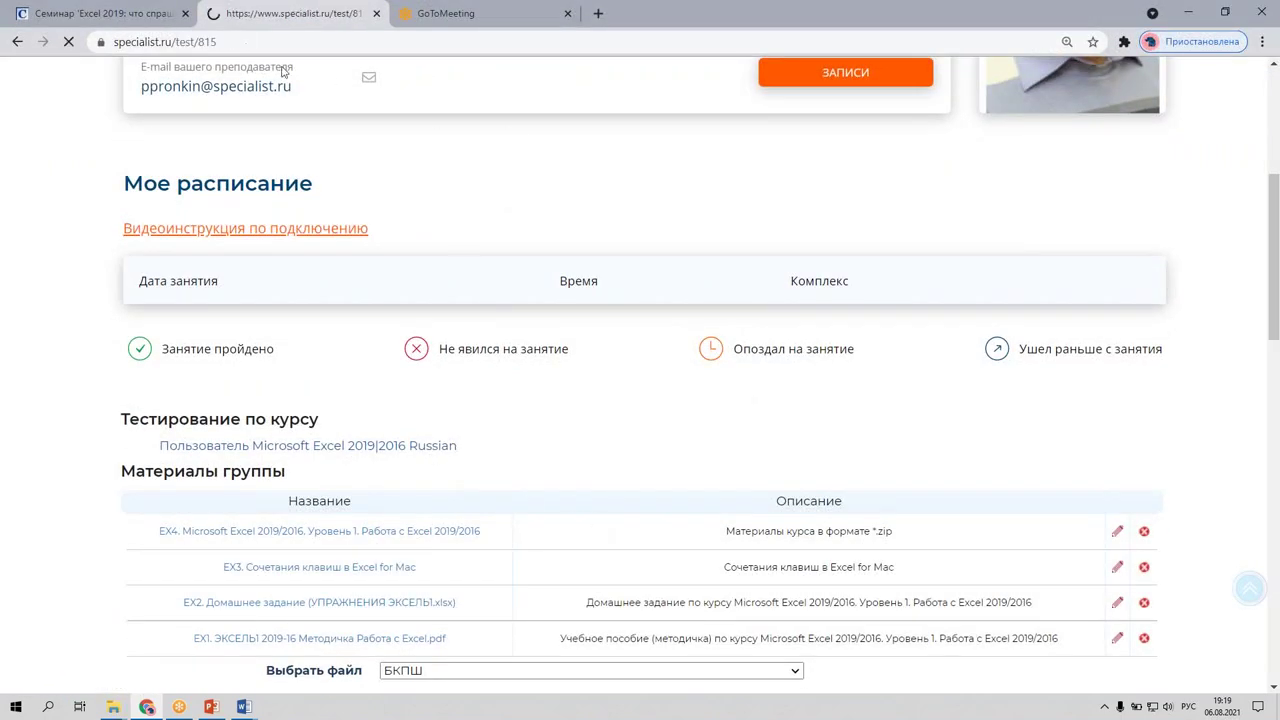
click(88, 42)
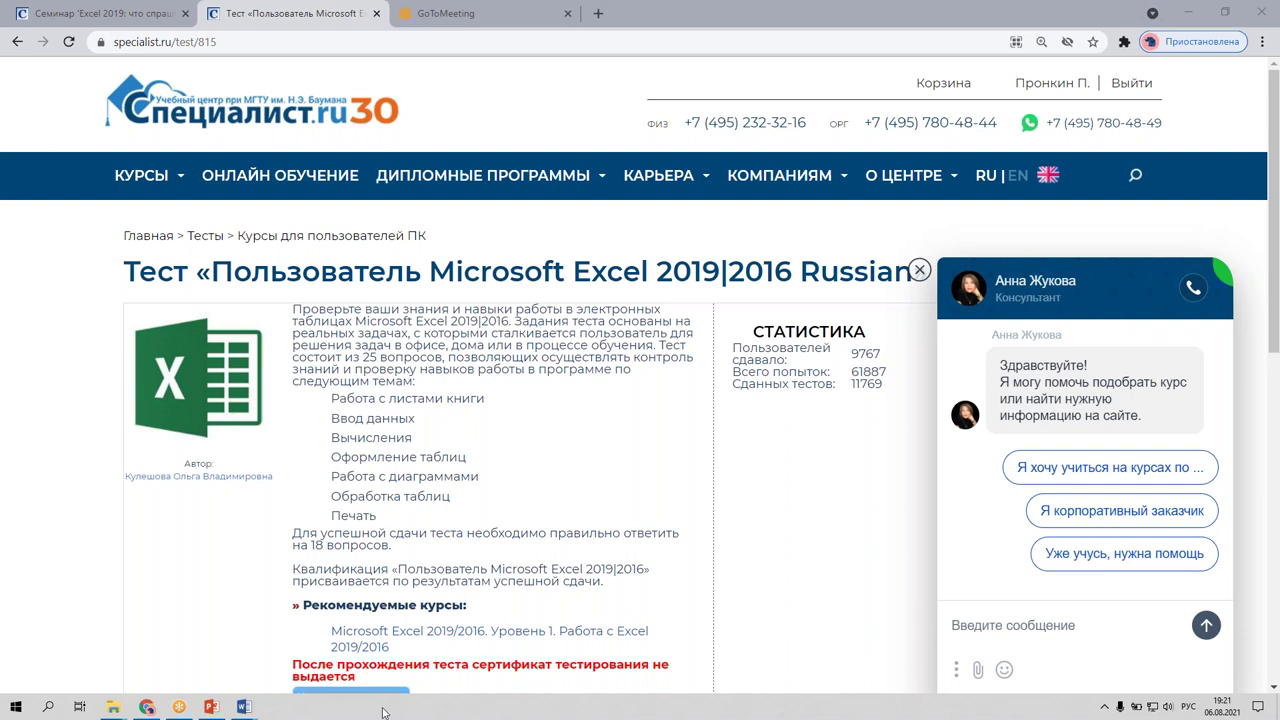
scroll(481, 682, down, 1)
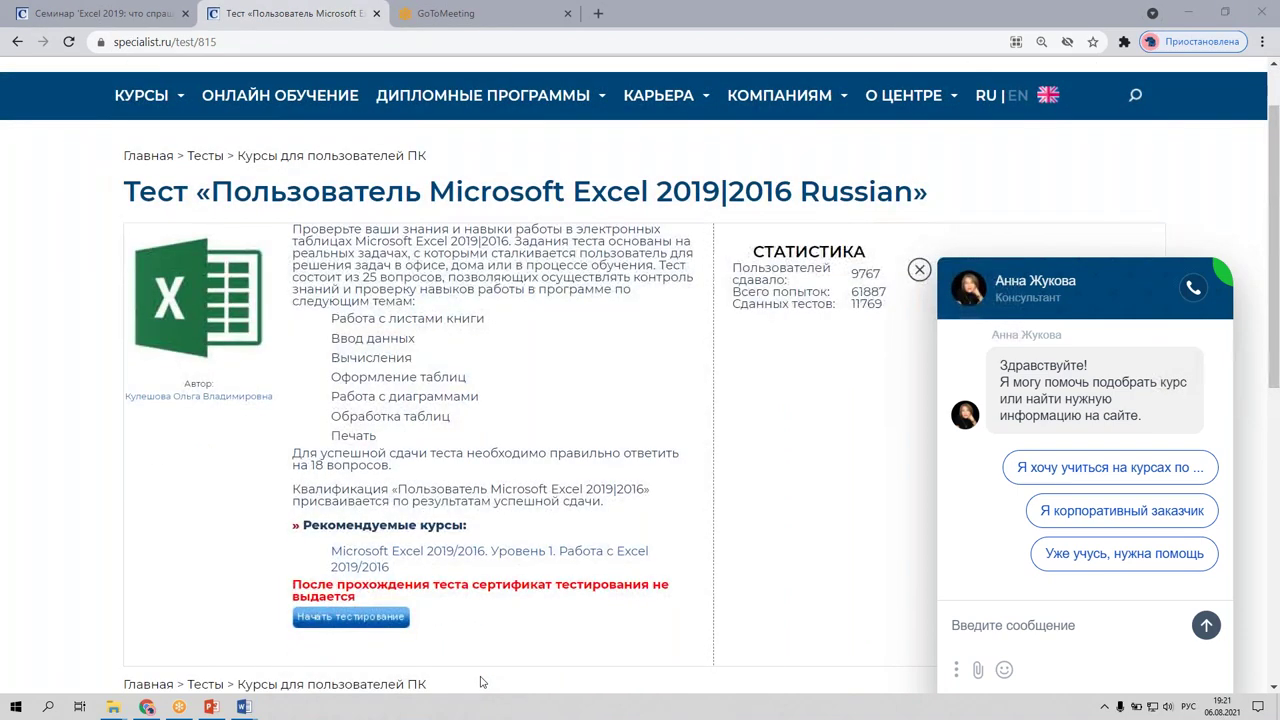